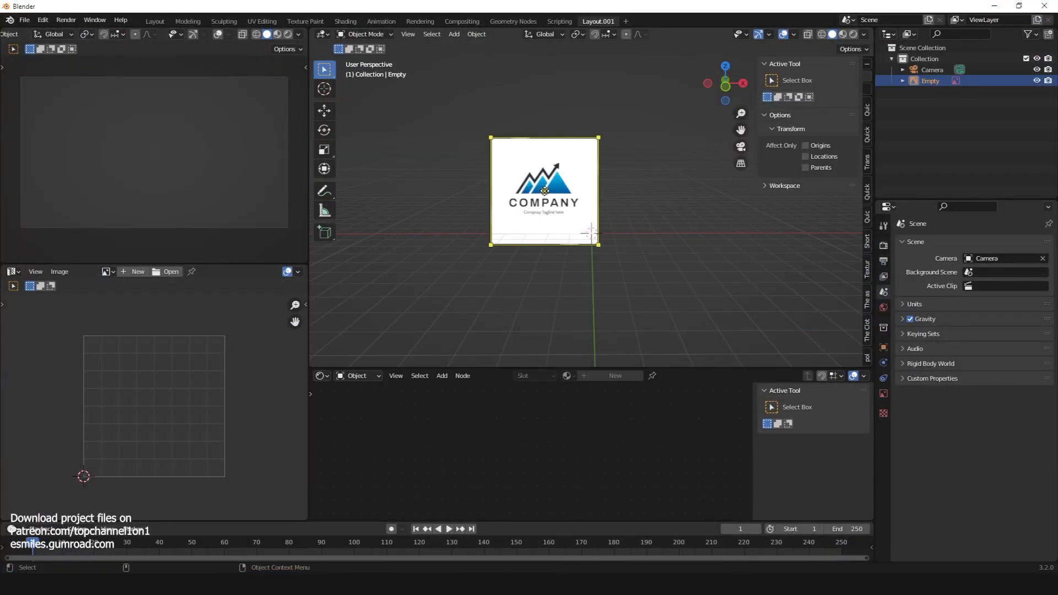
Try to clear the logo reference image's rotation in the front view.
key("KP_1")
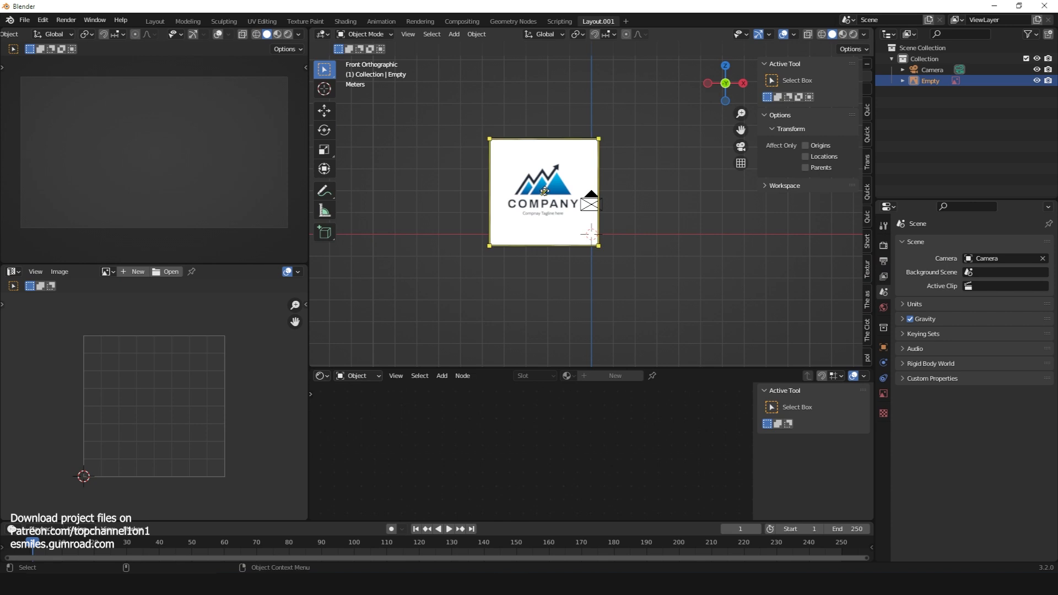
key("alt+r")
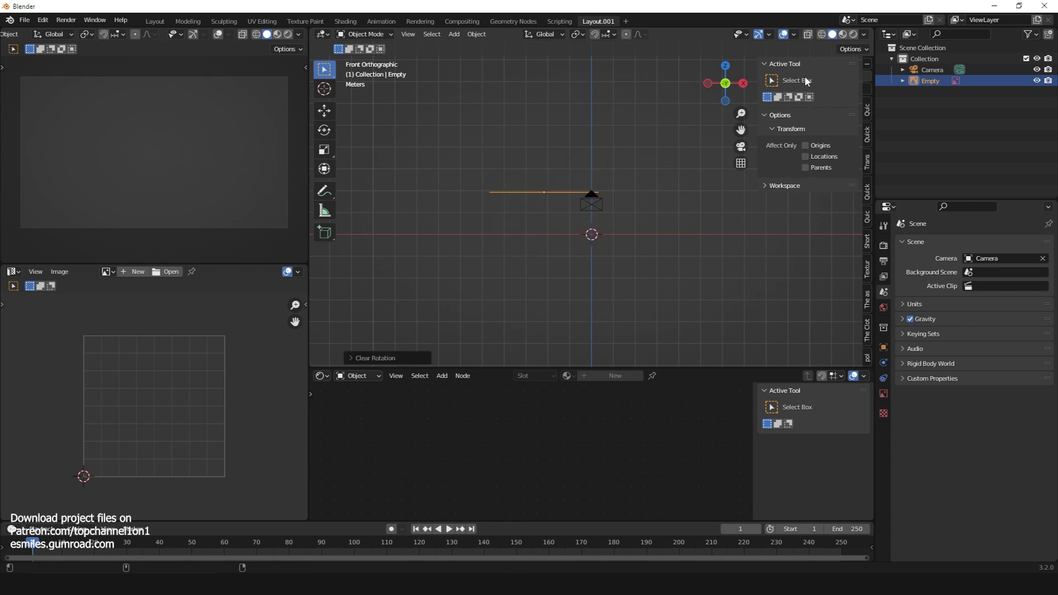
Start the Shortcut VUr on-screen display of keys and mouse inputs.
left_click(868, 109)
left_click(869, 131)
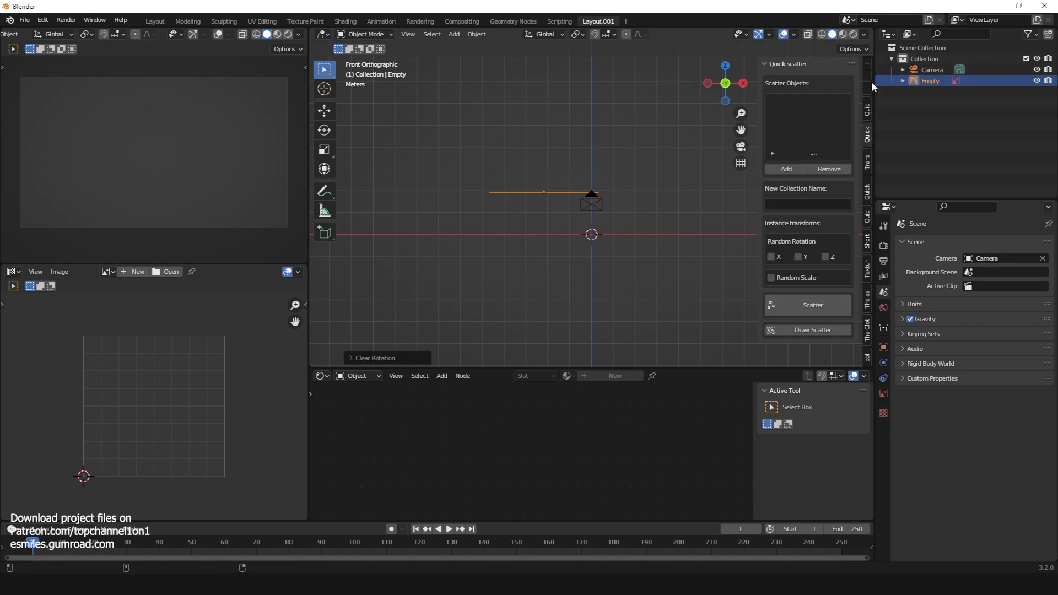
left_click(867, 68)
left_click(869, 79)
left_click(869, 90)
left_click(871, 113)
left_click(871, 138)
Clear the logo reference image's location to centre it on the world origin.
key("alt+g")
scroll(650, 279, "up", 2)
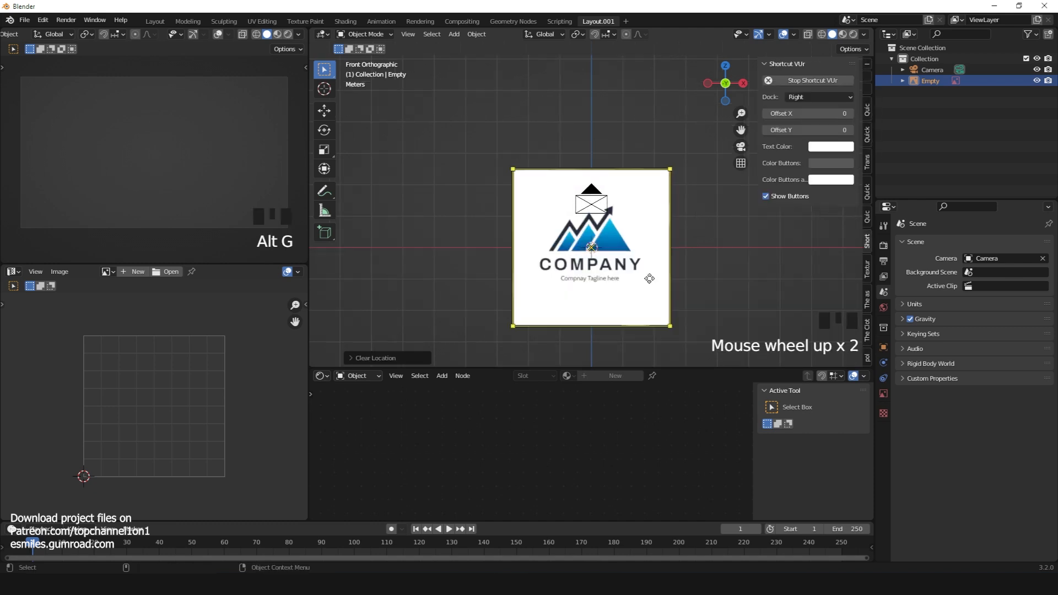
scroll(650, 279, "up", 5)
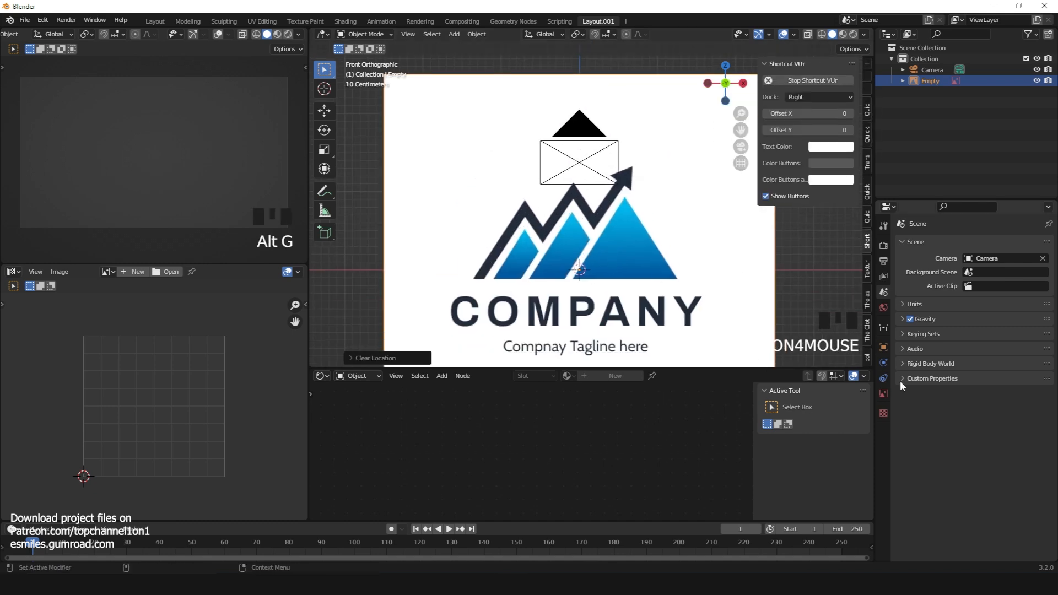
Enable opacity on the logo reference image and lower it to about 0.126.
left_click(884, 394)
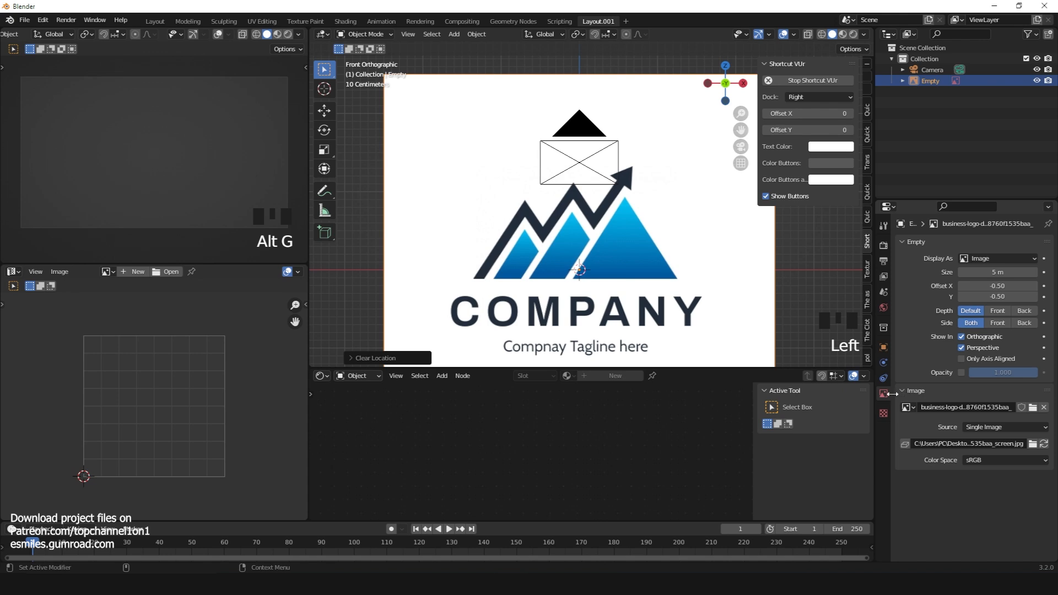
left_click(963, 374)
left_click_drag(1002, 373, 944, 373)
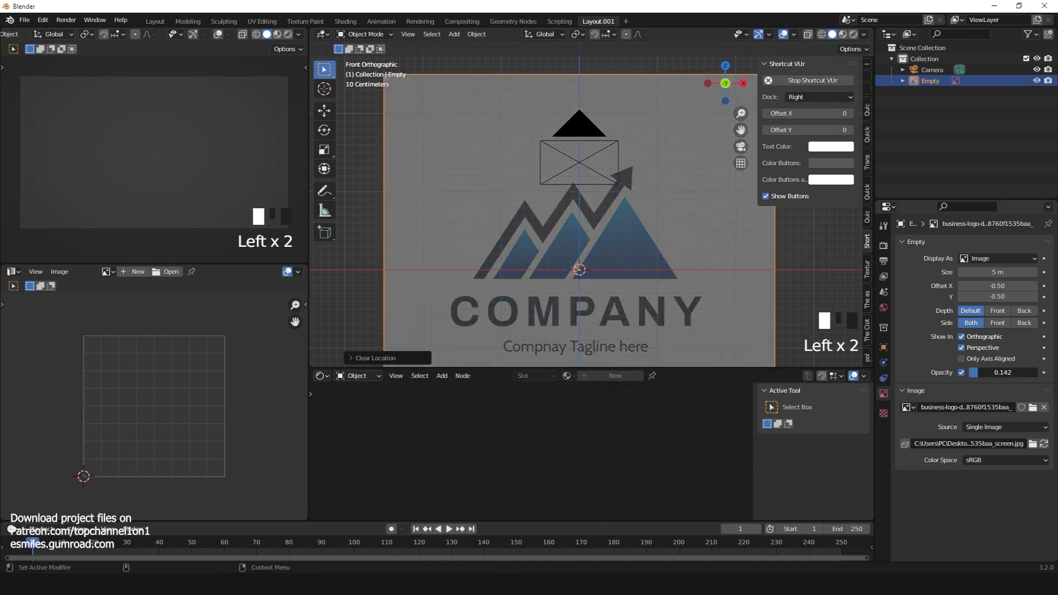
Add a mesh plane facing the front view, rotated 90° about X, and scale it down over the logo.
scroll(563, 230, "up", 4)
scroll(518, 237, "down", 4)
scroll(518, 247, "up", 4)
scroll(567, 188, "up", 1)
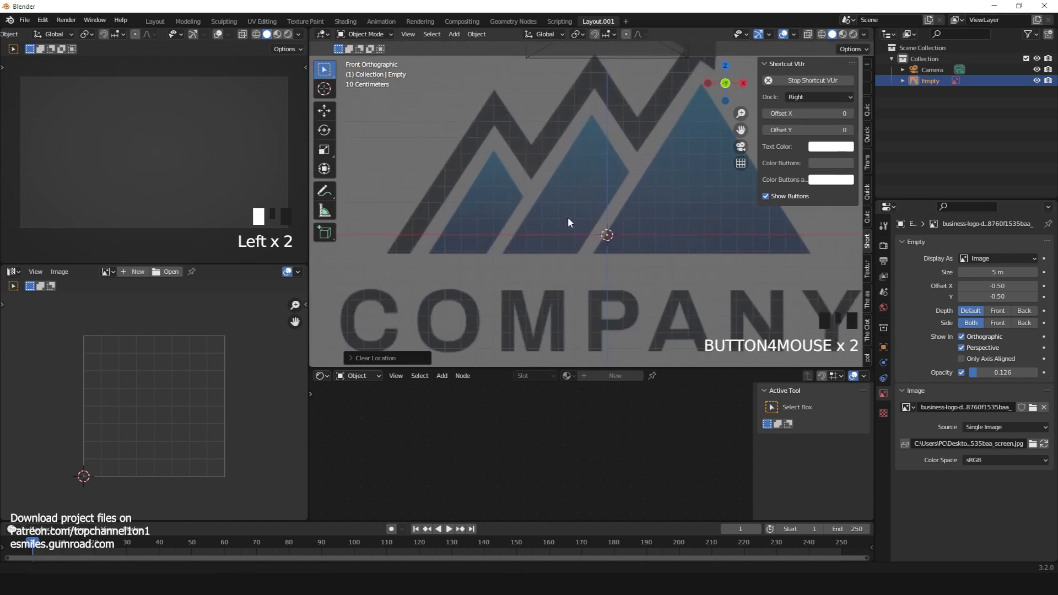
scroll(565, 217, "up", 1)
key("n")
key("shift+a")
mouse_move(568, 206)
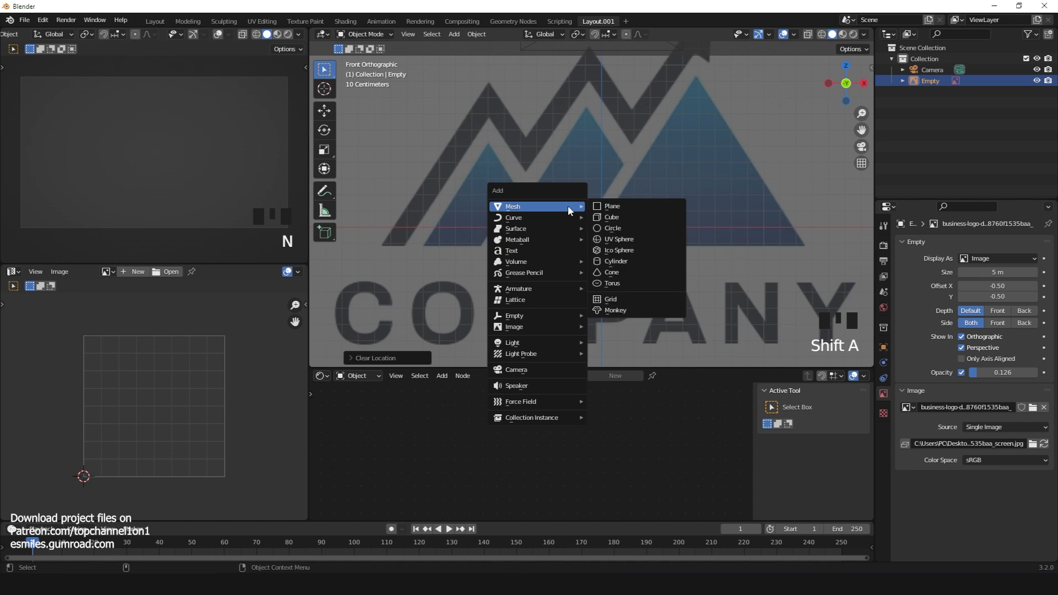
left_click(614, 206)
key("r")
key("x")
key("9")
key("0")
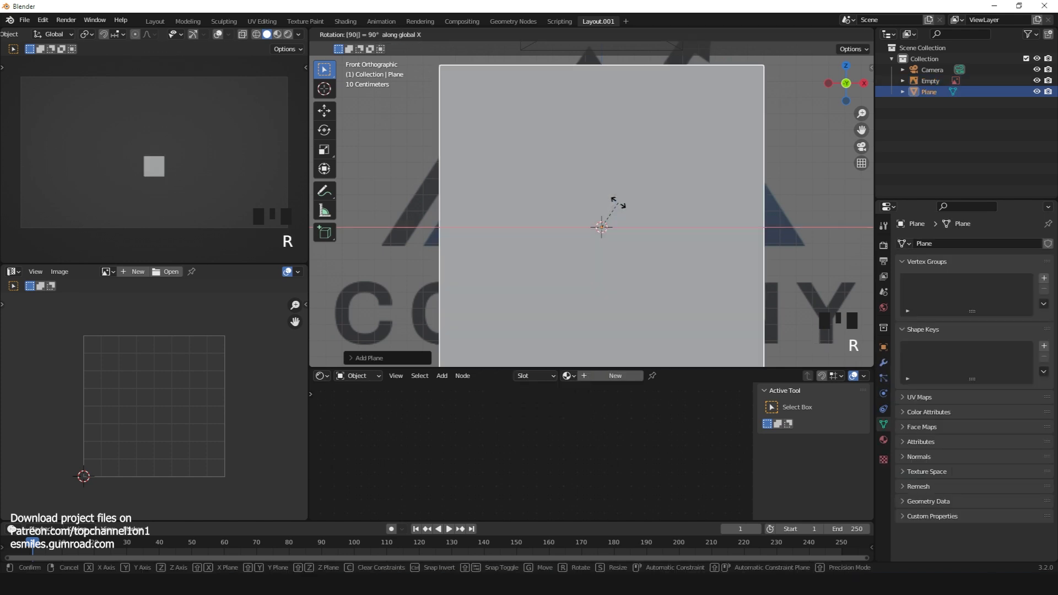
left_click(618, 203)
key("s")
left_click(625, 244)
Move the plane's upper-right vertex to the large mountain's peak and its lower-right vertex to the mountain's right base corner.
scroll(656, 243, "up", 1)
key("Tab")
scroll(660, 238, "up", 4)
scroll(660, 236, "down", 6)
scroll(672, 213, "up", 2)
left_click(672, 213)
key("g")
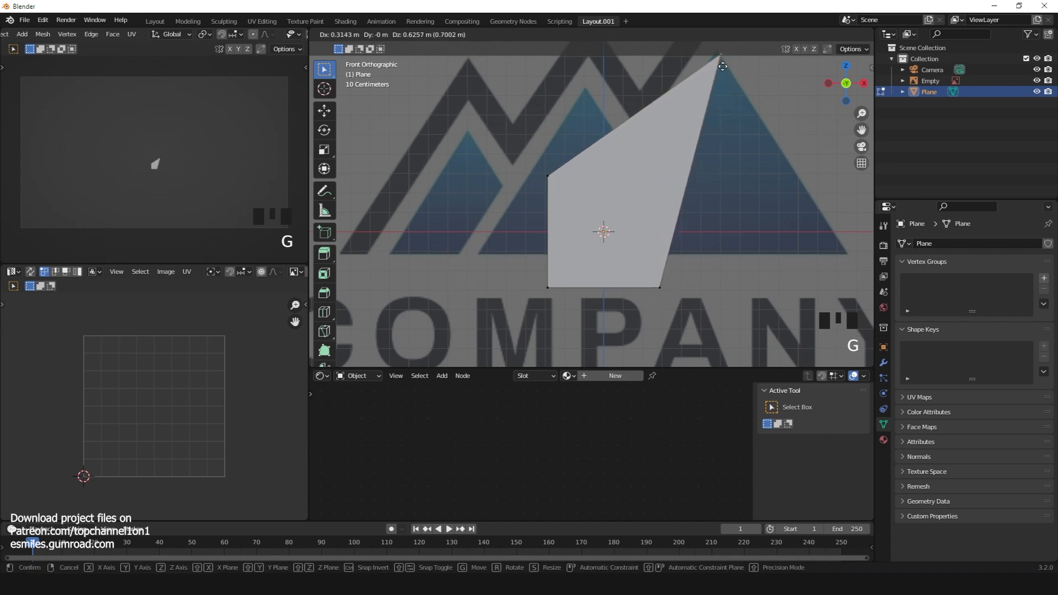
left_click(719, 64)
middle_click_drag(733, 231, 673, 227, "shift")
left_click(606, 282)
key("g")
left_click(804, 255)
Turn on X-ray and move the plane's lower-left vertex to the large mountain's left base corner.
key("alt+z")
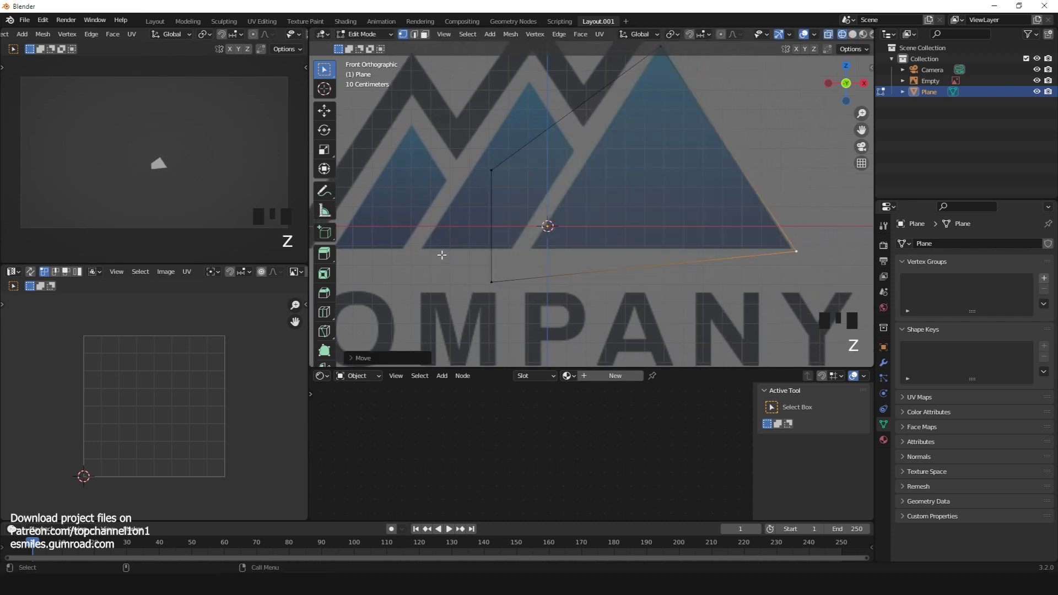
scroll(503, 270, "up", 2)
left_click(435, 322)
key("g")
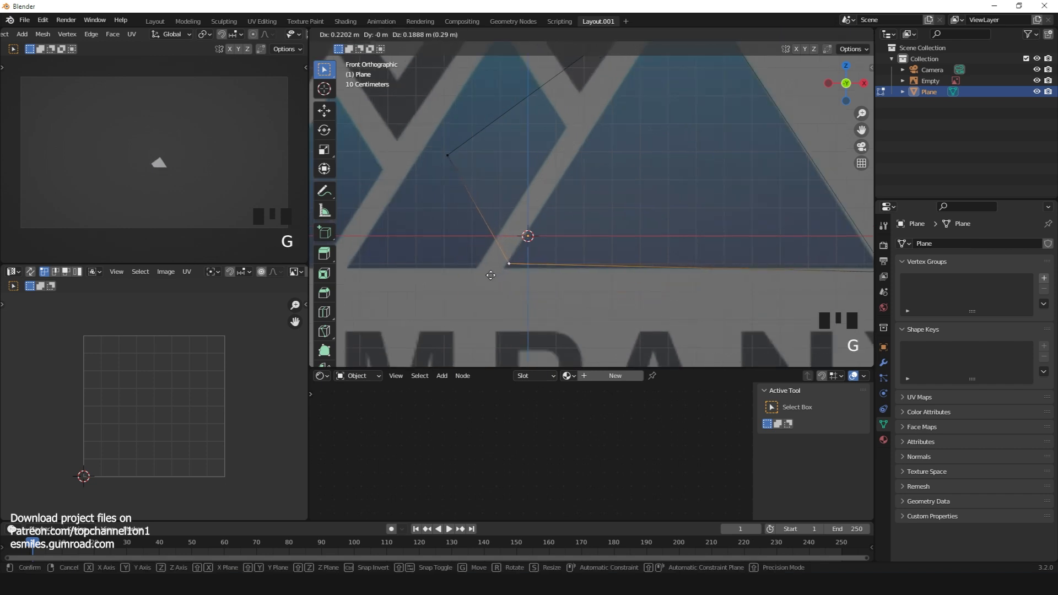
left_click(508, 247)
Dissolve the spare upper-left vertex to leave a triangle and align its right base corner with the logo.
key("ctrl+x")
scroll(527, 159, "down", 5)
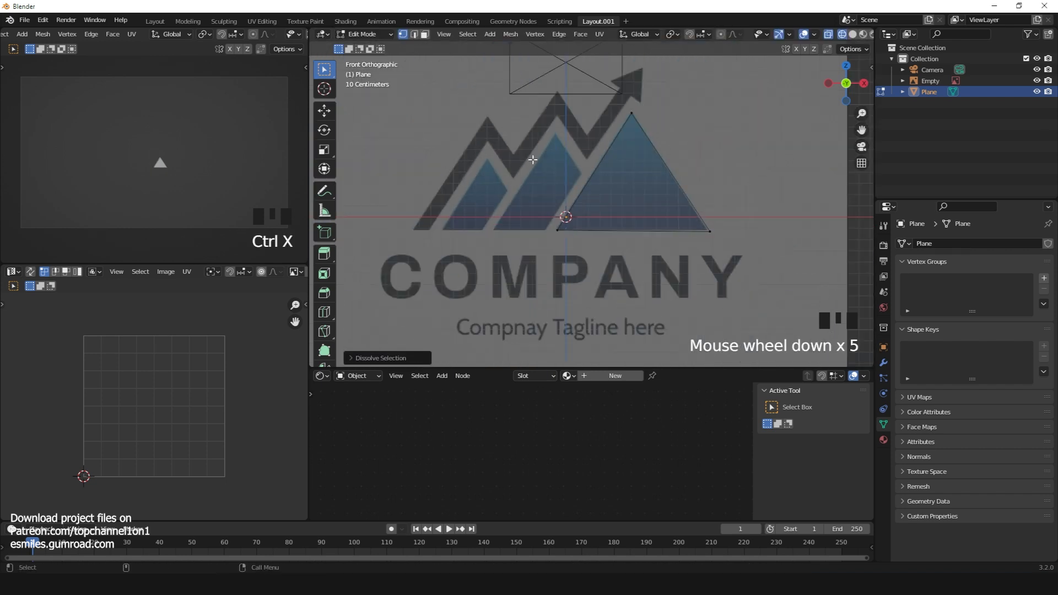
left_click(710, 232)
key("g")
left_click(708, 234)
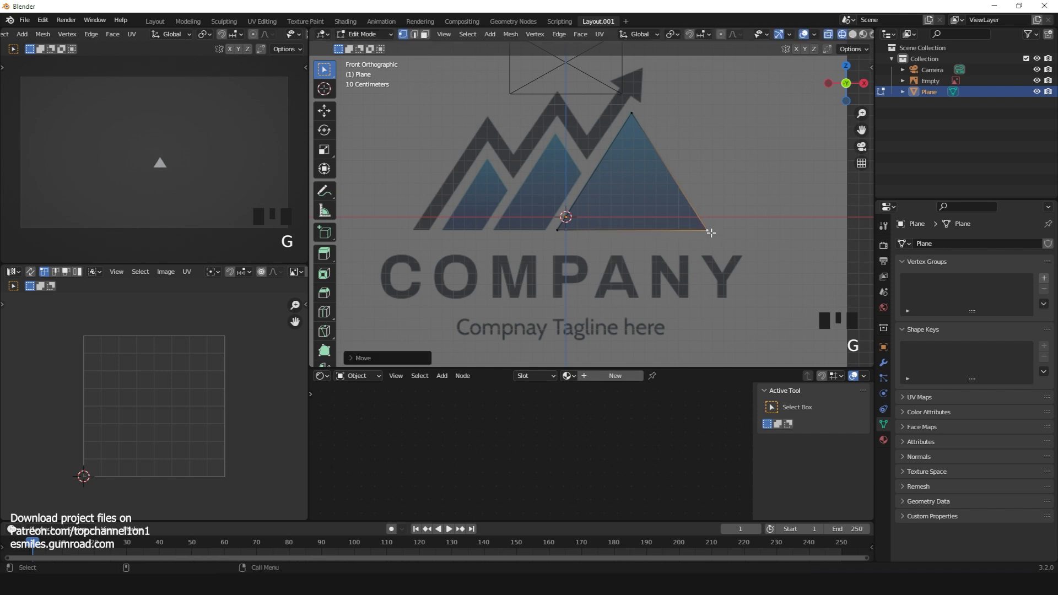
Duplicate the triangle over the middle mountain and move the copy's top vertex down to the middle peak.
key("a")
scroll(626, 168, "up", 2)
key("shift+d")
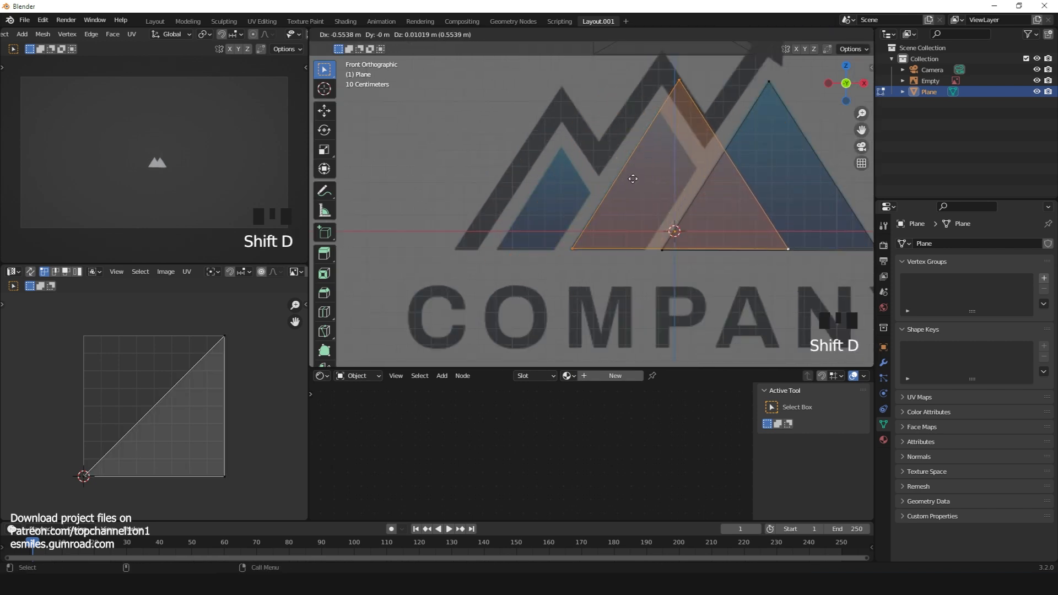
left_click(630, 180)
left_click(662, 76)
key("g")
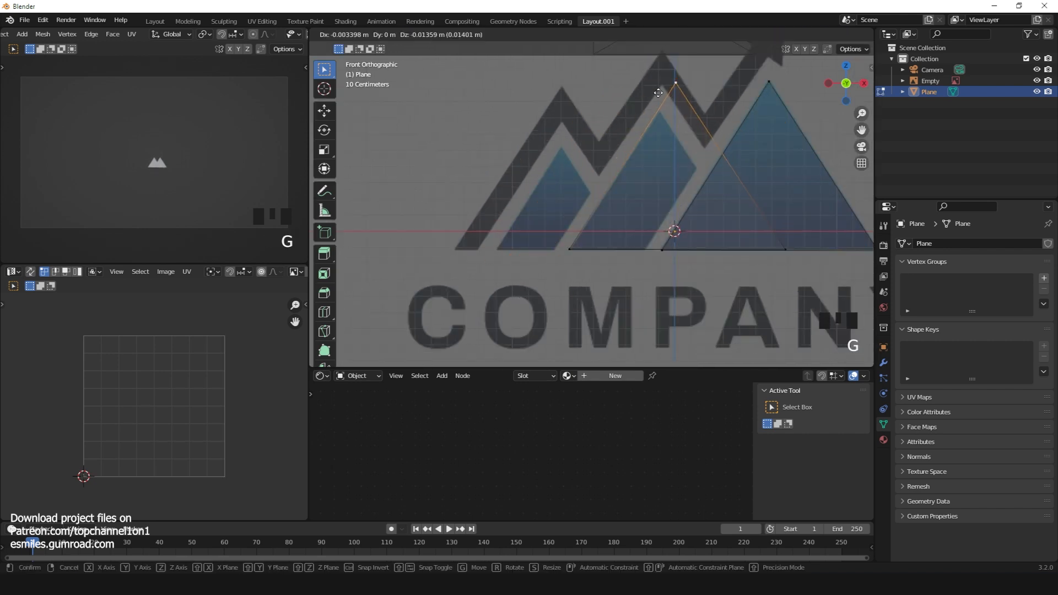
left_click(647, 115)
Duplicate the small left mountain's shape onto the foot of the zigzag arrow and delete its unneeded part.
key("a")
key("shift+d")
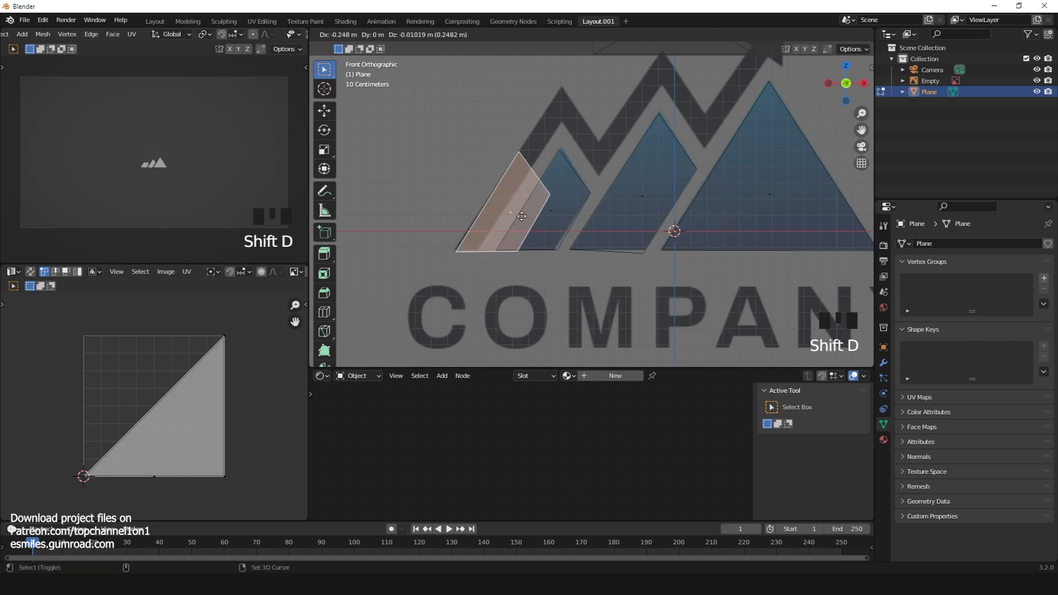
left_click(520, 213)
key("1")
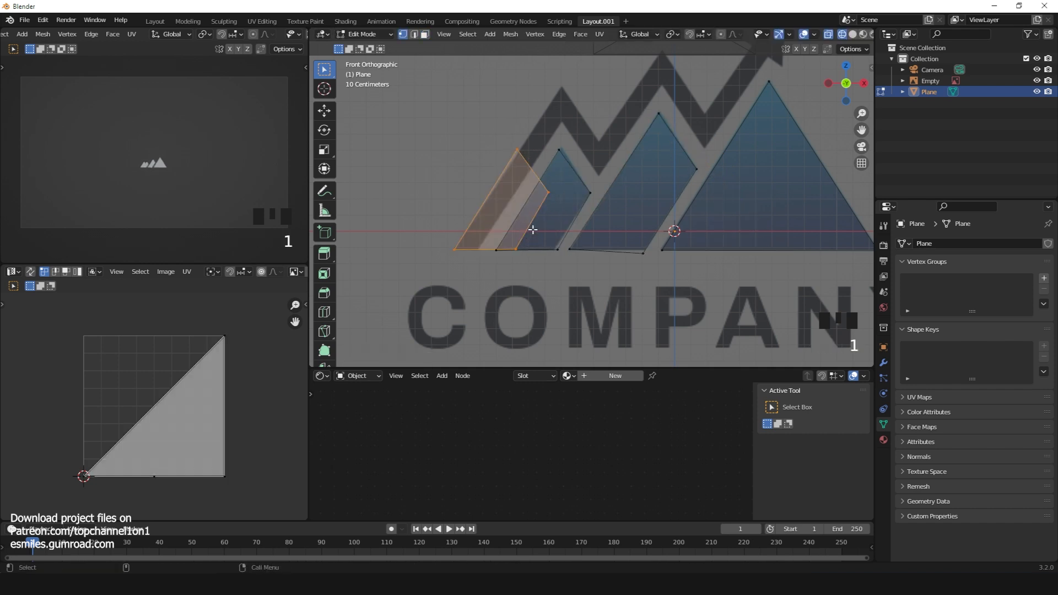
left_click(540, 211)
key("x")
left_click(538, 159)
Move the copy's top to the zigzag's first peak and extrude it along each bend of the zigzag arrow.
left_click(517, 149)
key("g")
left_click(565, 87)
middle_click_drag(564, 87, 552, 146, "shift")
key("e")
left_click(590, 203)
key("e")
left_click(652, 113)
key("e")
left_click(695, 172)
key("e")
left_click(704, 190)
Adjust the zigzag strip's vertices and scale its end edge to fit the arrowhead in the logo.
left_click(445, 345)
key("g")
left_click(469, 311)
scroll(685, 210, "up", 3)
left_click(761, 186, "alt")
key("s")
left_click(819, 135)
key("s")
left_click(824, 248)
Extrude and reposition the strip's end edges to finish the arrowhead, and leave edit mode.
key("e")
left_click(749, 184, "alt")
key("g")
left_click(761, 183)
key("Tab")
Add a text object below the mountains, rotate it 90° about X and move it over the word COMPANY.
scroll(760, 264, "down", 7)
scroll(786, 165, "up", 5)
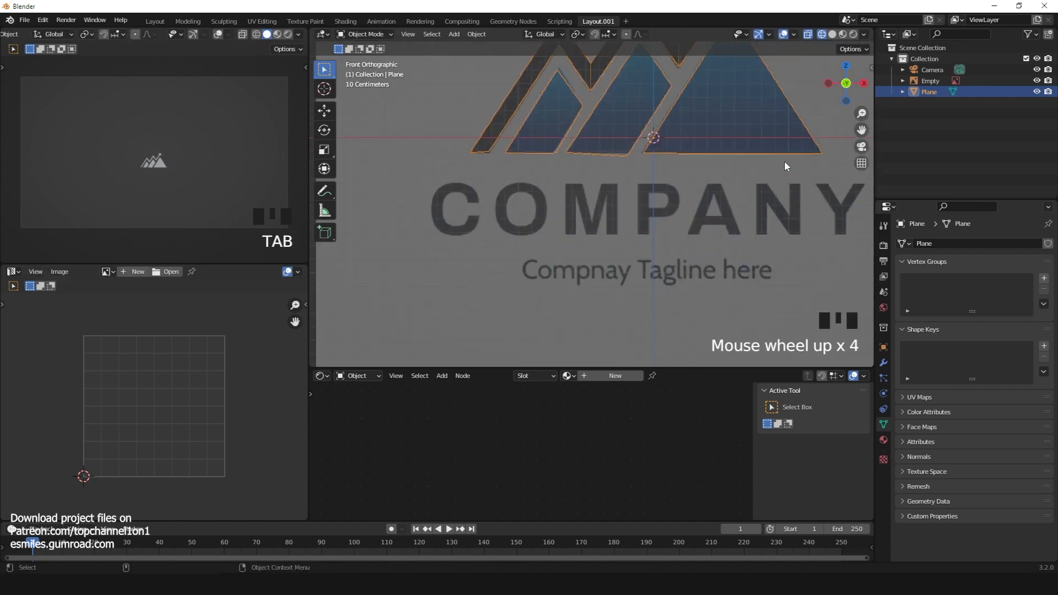
right_click(616, 204, "shift")
key("shift+a")
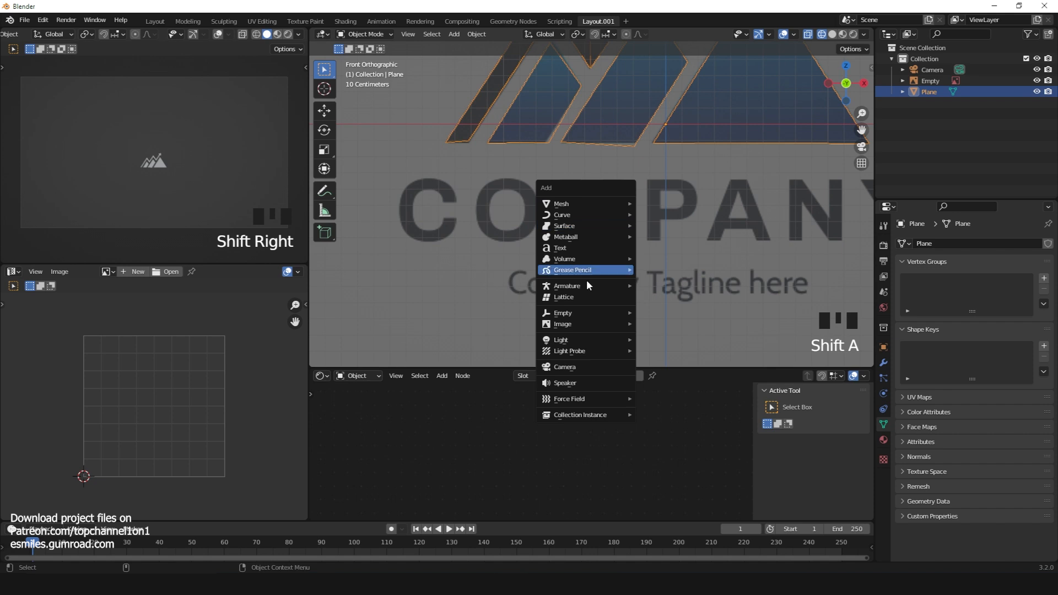
left_click(593, 250)
key("r")
key("x")
key("9")
key("0")
left_click(593, 251)
key("g")
left_click(502, 237)
Replace the default text with "TopChannel1on1".
key("Tab")
key("ctrl+a")
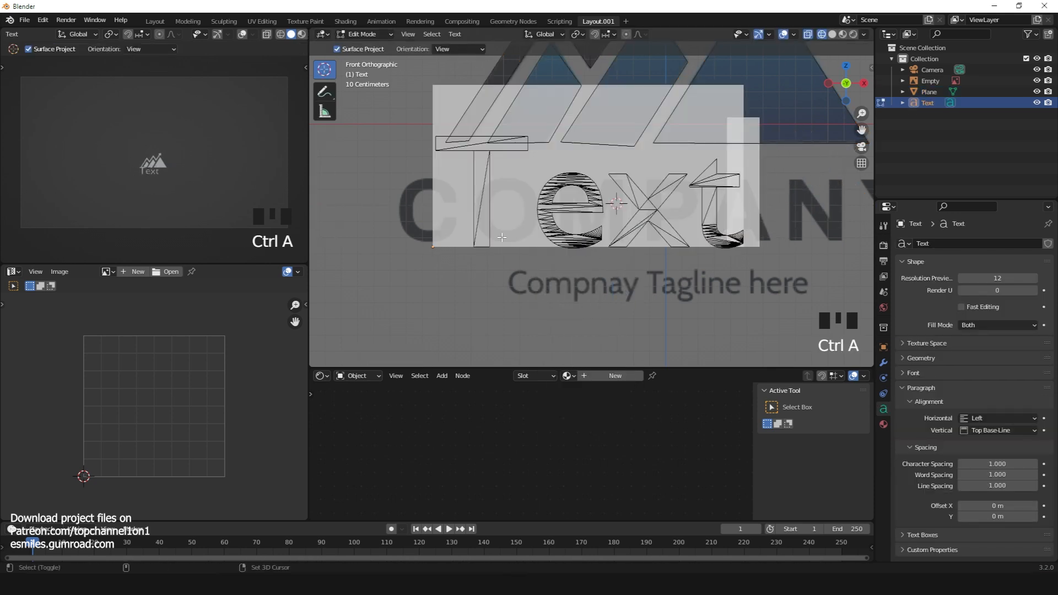
type("TopChannel1on1")
key("Tab")
Replace the text content with "TOPCHANNEL1ON1" in capitals and move the text up just beneath the mountains.
key("Tab")
key("ctrl+a")
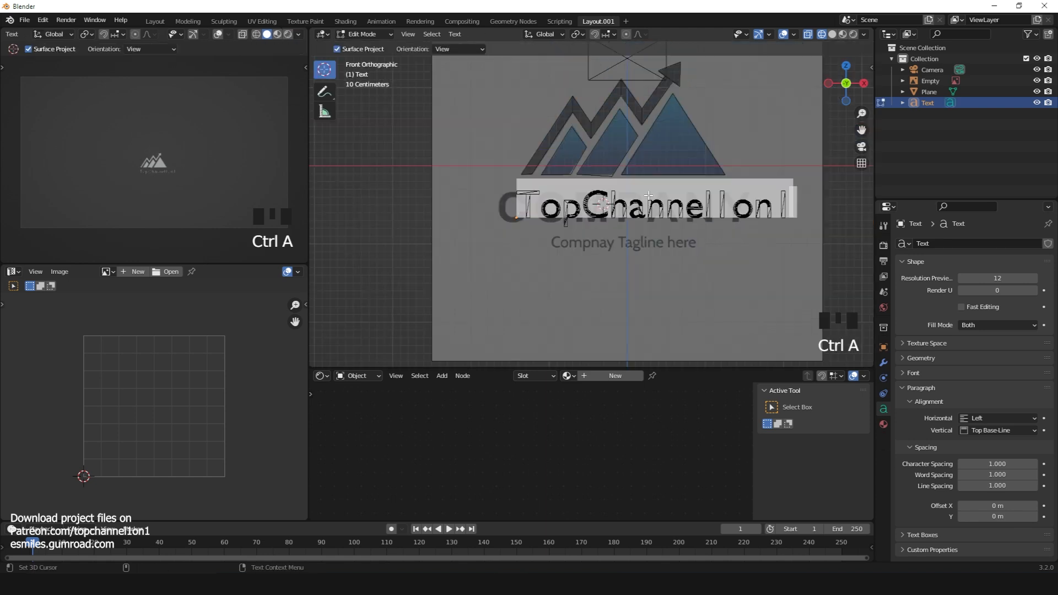
type("TOP")
key("BackSpace")
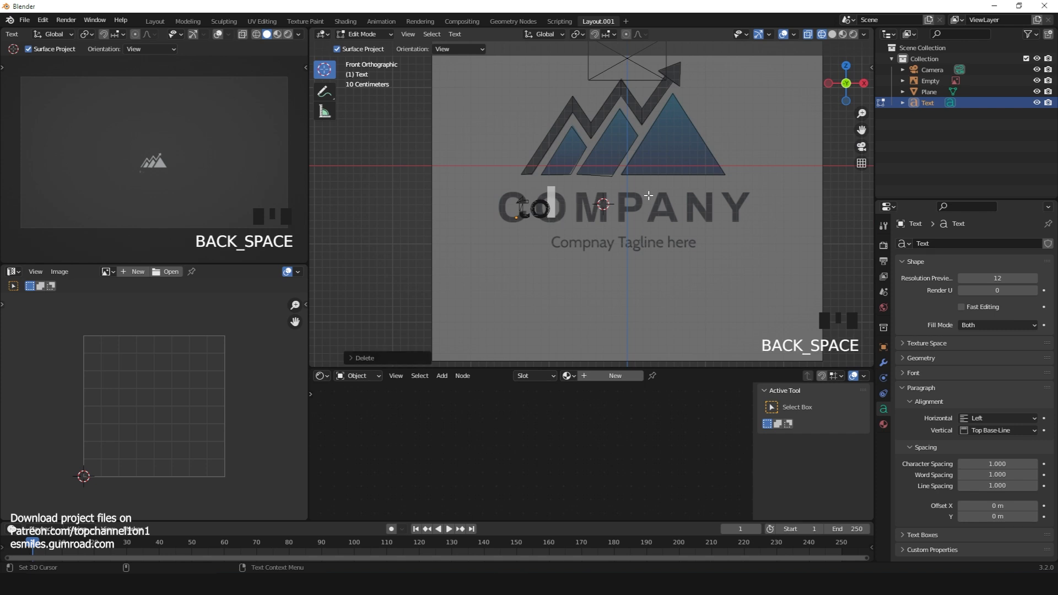
key("g")
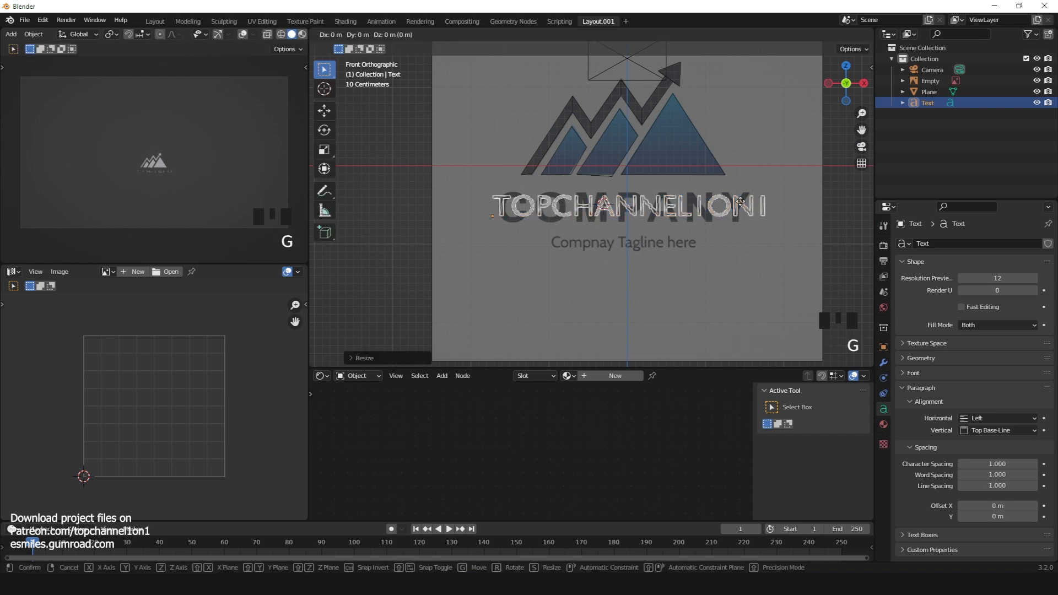
left_click(740, 187)
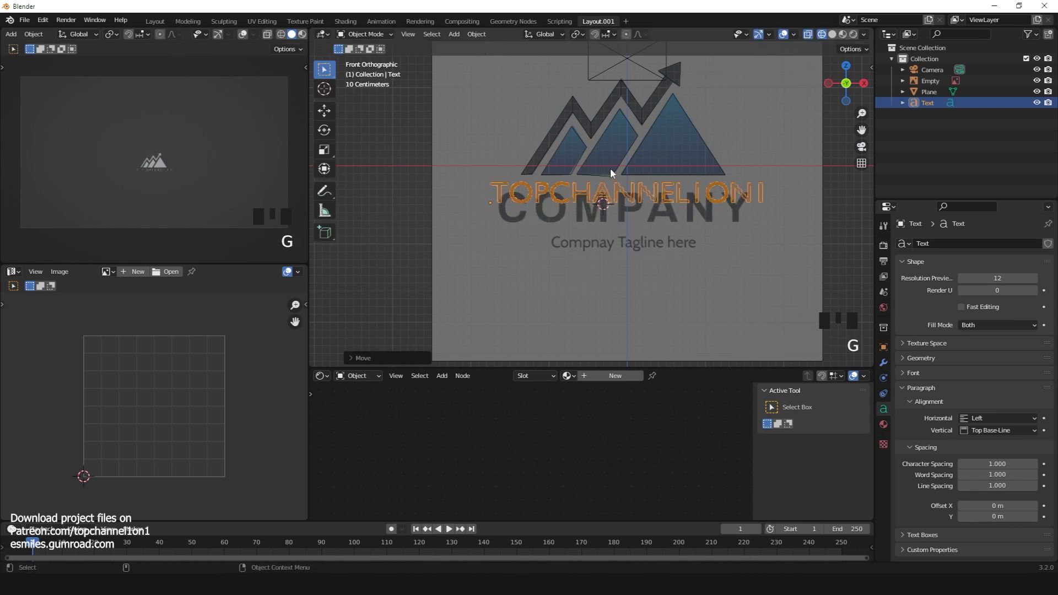
Load Calibri Bold from the Windows Fonts folder as the text's regular font.
scroll(610, 167, "up", 4)
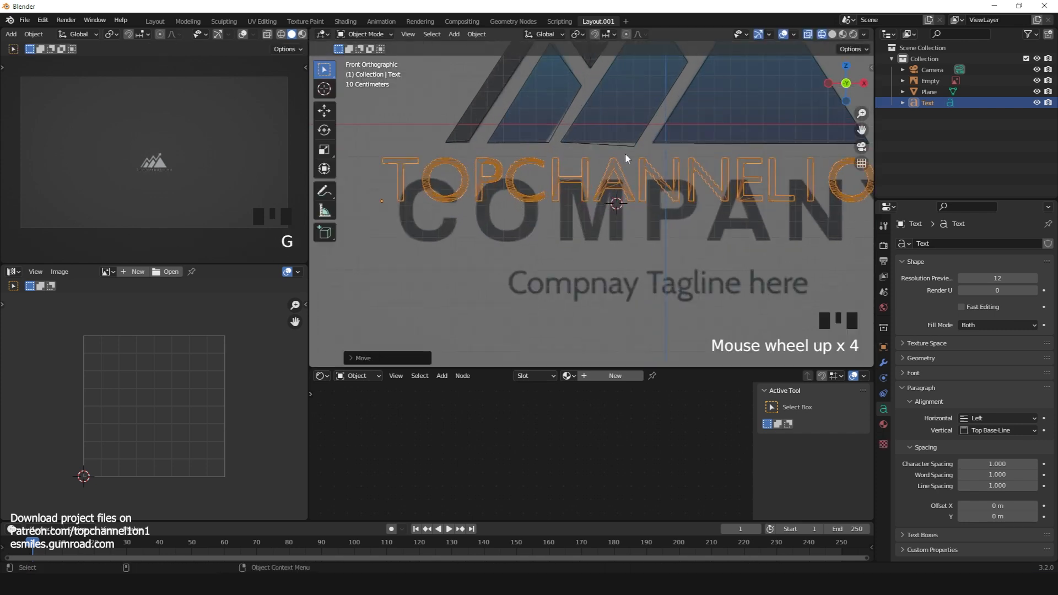
left_click(887, 409)
left_click(887, 409)
left_click(887, 409)
left_click(930, 373)
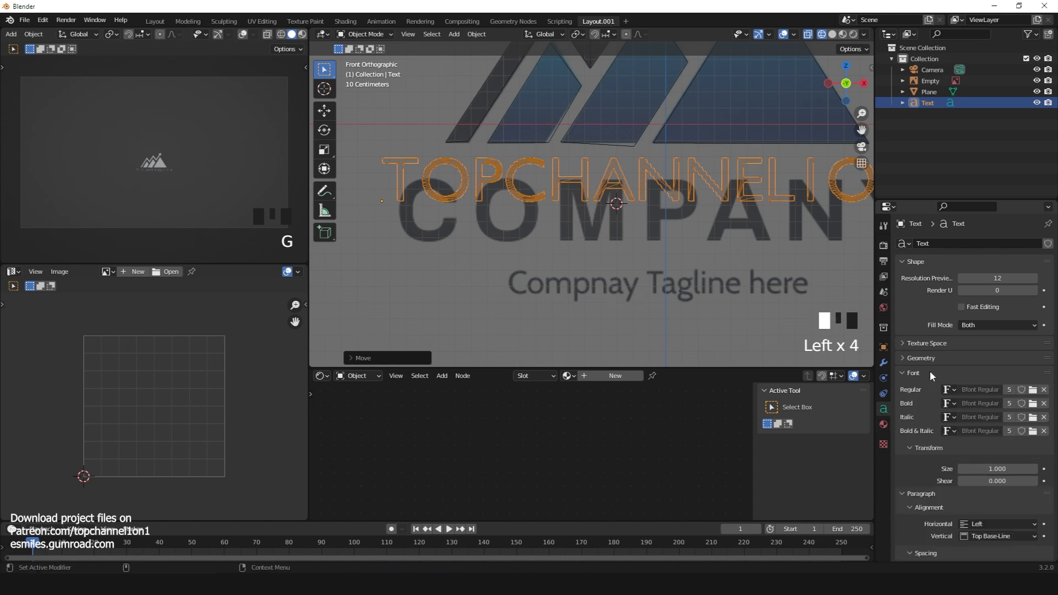
left_click(1032, 389)
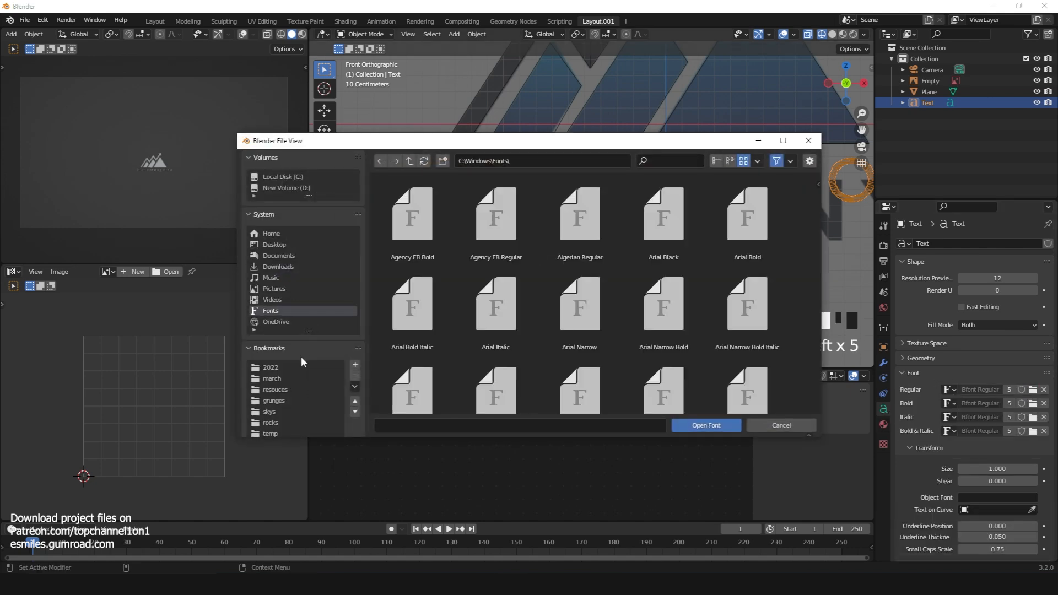
scroll(763, 253, "down", 8)
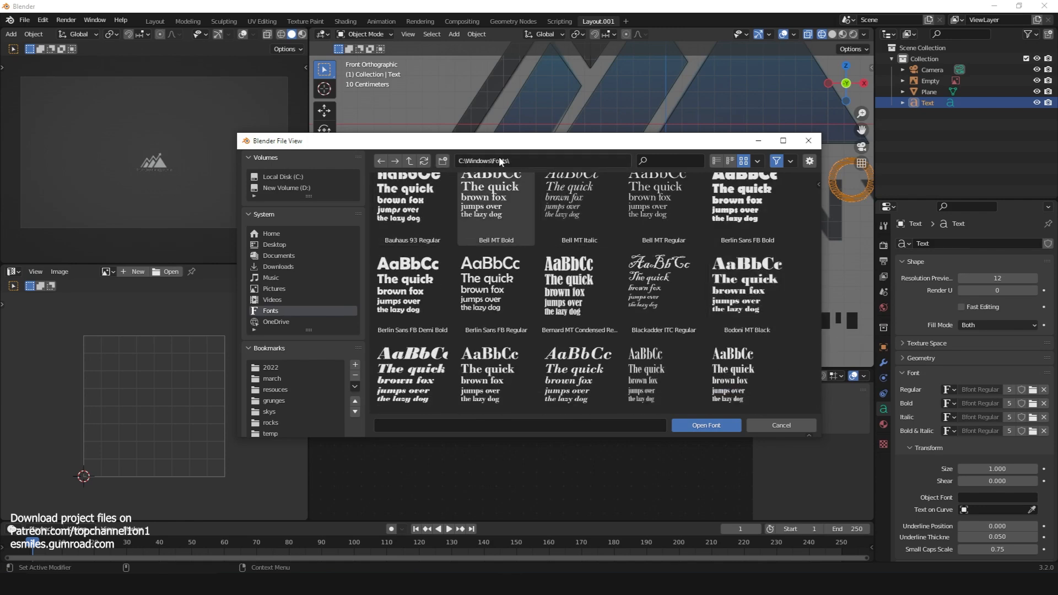
scroll(660, 295, "down", 10)
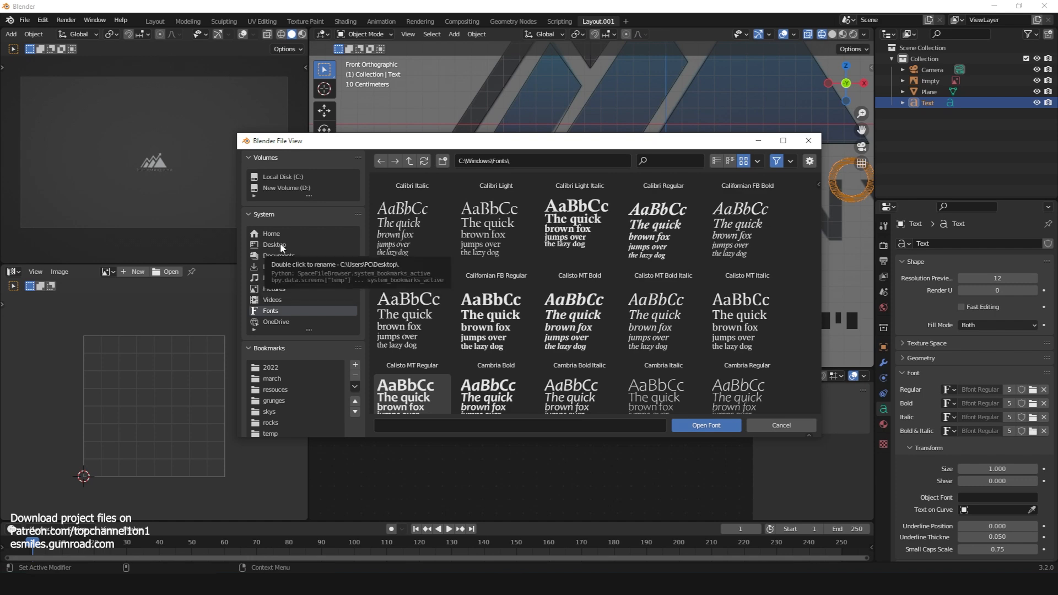
scroll(702, 328, "up", 6)
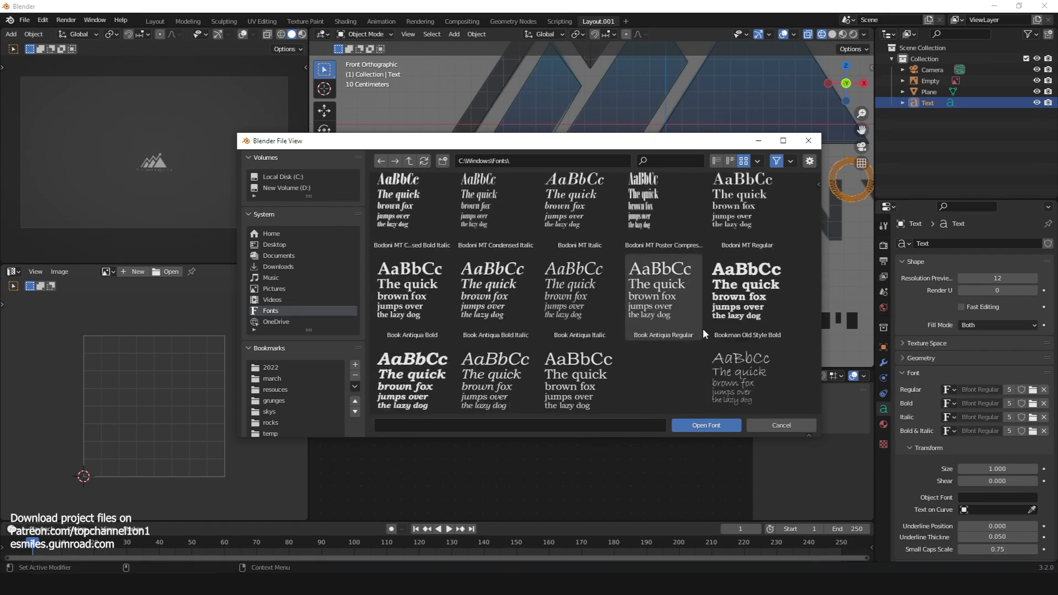
double_click(680, 343)
Scale the text to roughly the mountains' width and place it centred beneath them.
key("s")
left_click(721, 185)
scroll(721, 185, "down", 3)
scroll(187, 198, "up", 8)
scroll(187, 198, "down", 10)
scroll(599, 185, "down", 4)
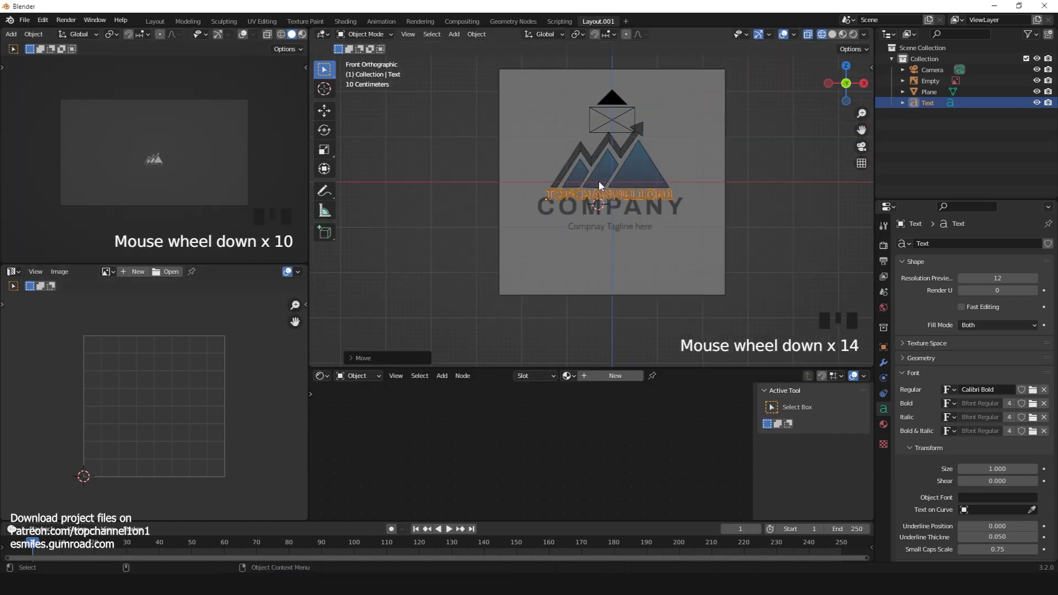
Lower the camera to the logo's level and delete the logo reference image from the scene.
left_click(618, 110)
left_click(682, 131)
left_click(682, 132)
key("x")
left_click(682, 131)
key("ctrl+z")
key("x")
left_click(640, 157)
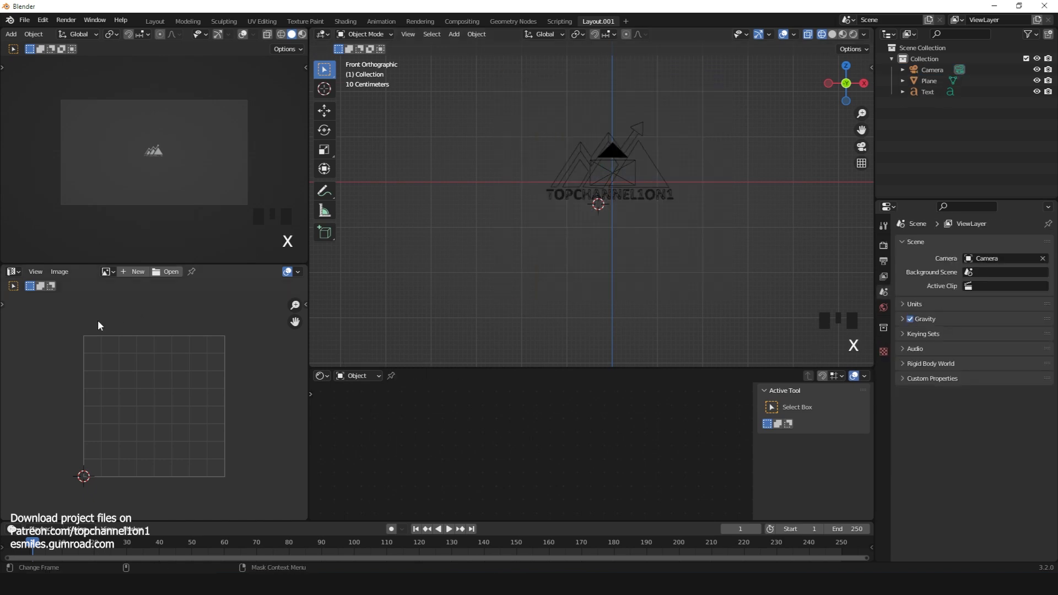
Display the business logo design image in the Image Editor as a reference.
left_click(105, 273)
left_click(118, 288)
Move the camera closer in the right side view so the logo and text fill more of its frame.
left_click(783, 123)
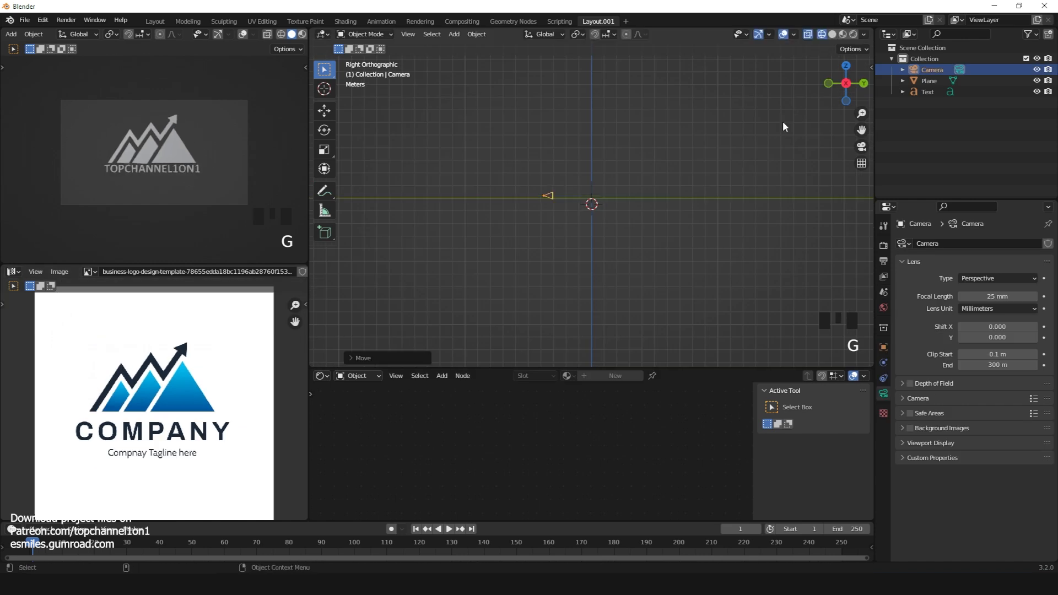
Extrude all faces of the mountain-and-arrow mesh to give the flat logo thickness.
scroll(692, 158, "up", 3)
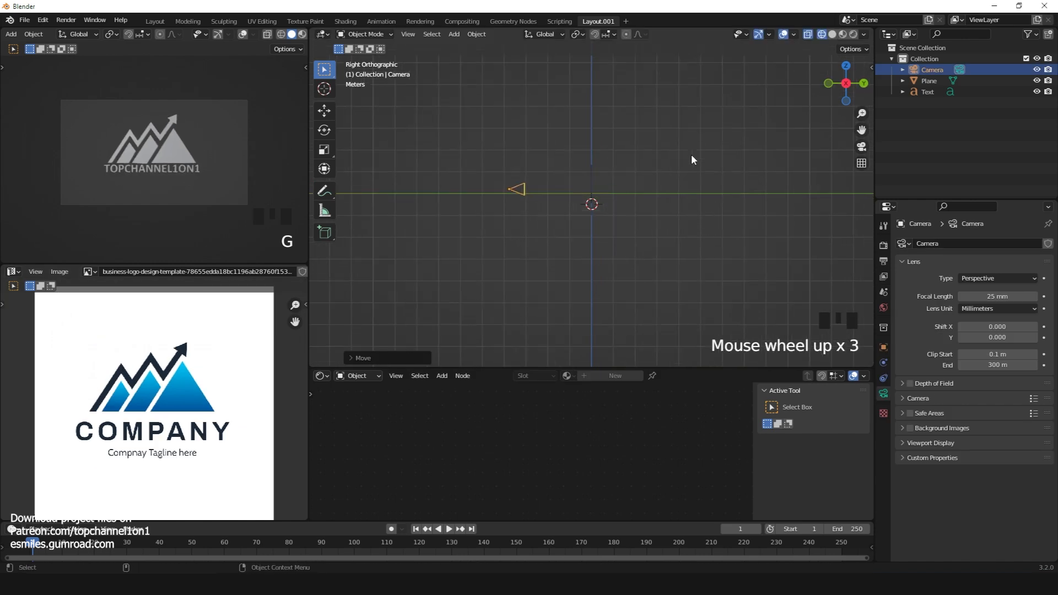
left_click(709, 130)
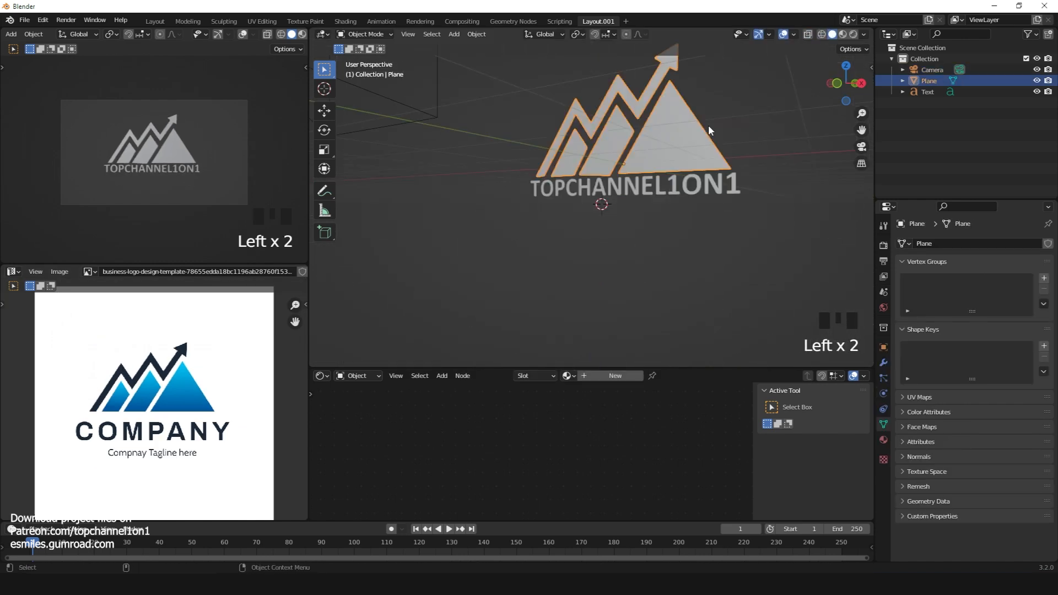
middle_click_drag(709, 128, 644, 217)
key("Tab")
scroll(675, 185, "up", 1)
scroll(675, 185, "up", 2)
key("a")
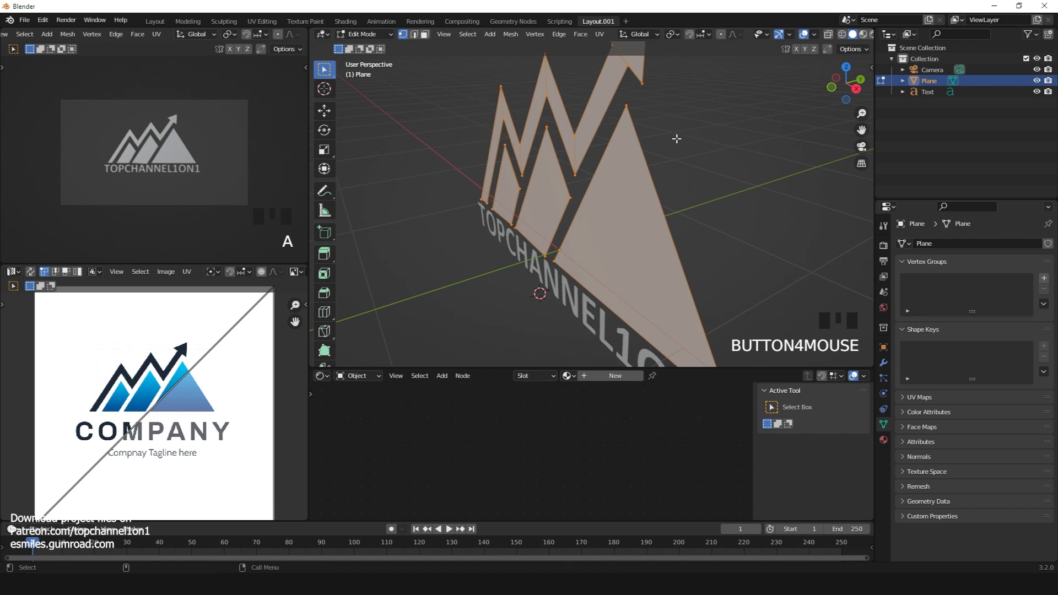
key("e")
left_click(677, 148)
key("Tab")
Give the TOPCHANNEL1ON1 text depth by setting its geometry extrude to 0.11 m.
key("grave")
left_click(653, 273)
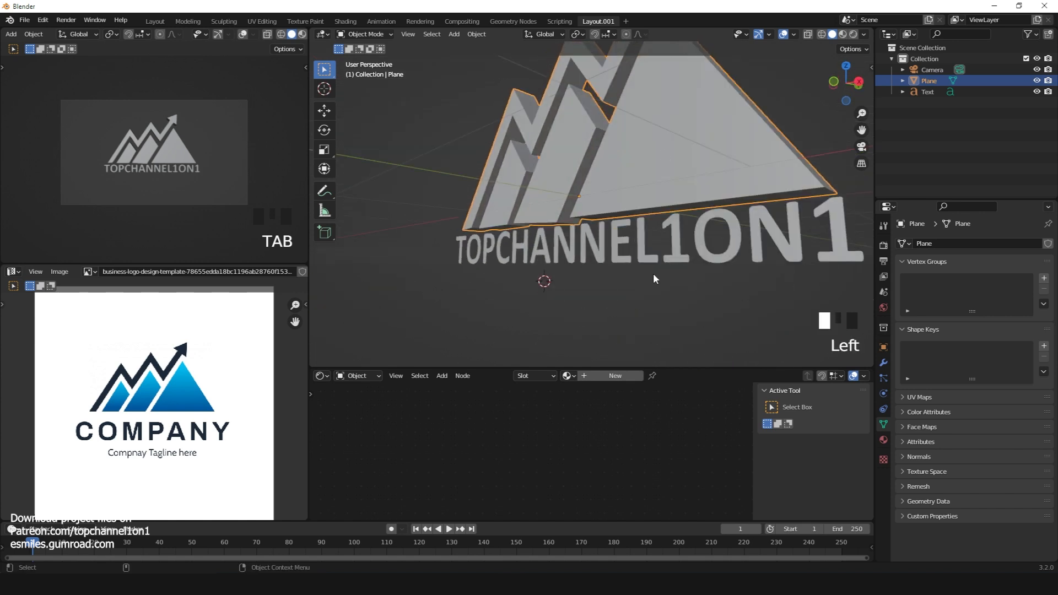
left_click(673, 256)
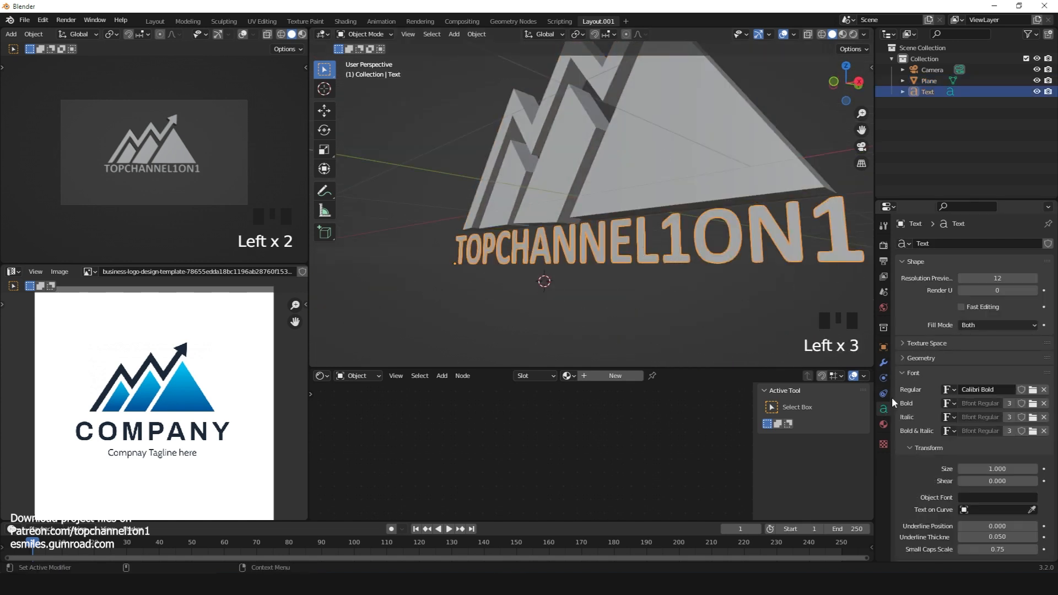
left_click(907, 373)
left_click(920, 358)
left_click_drag(994, 386, 1004, 386)
Round the edges of the TOPCHANNEL1ON1 text with a small bevel depth.
key("grave")
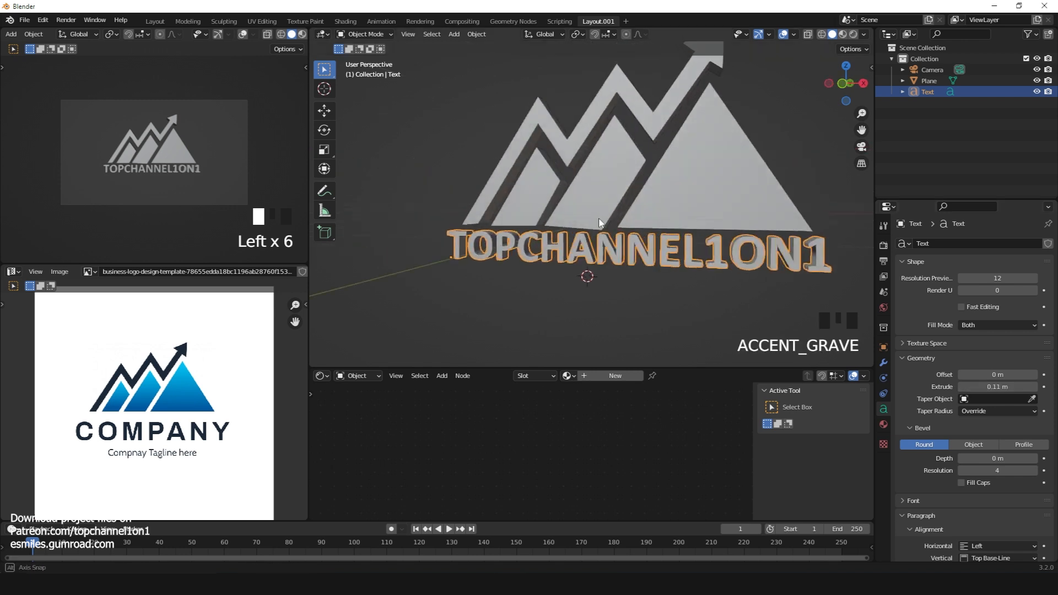
scroll(656, 215, "up", 4)
key("grave")
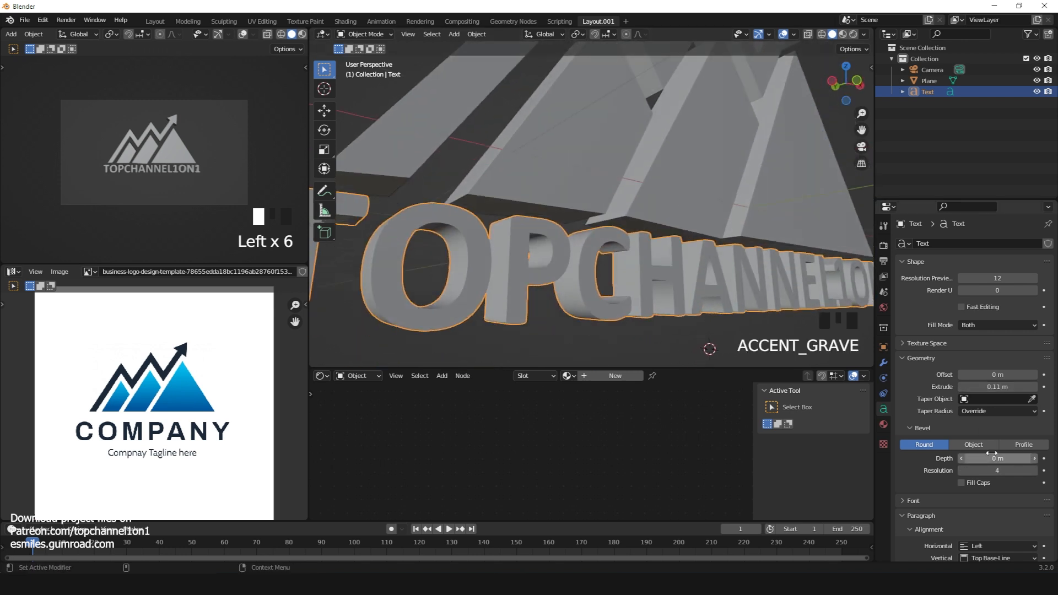
left_click_drag(991, 458, 995, 458, "shift")
Add a Bevel modifier to the mountain-and-arrow mesh and raise its amount to 0.8 m.
left_click(686, 174)
mouse_move(686, 175)
middle_mouse_down()
mouse_move(685, 196)
mouse_move(668, 179)
middle_mouse_up()
left_click(884, 364)
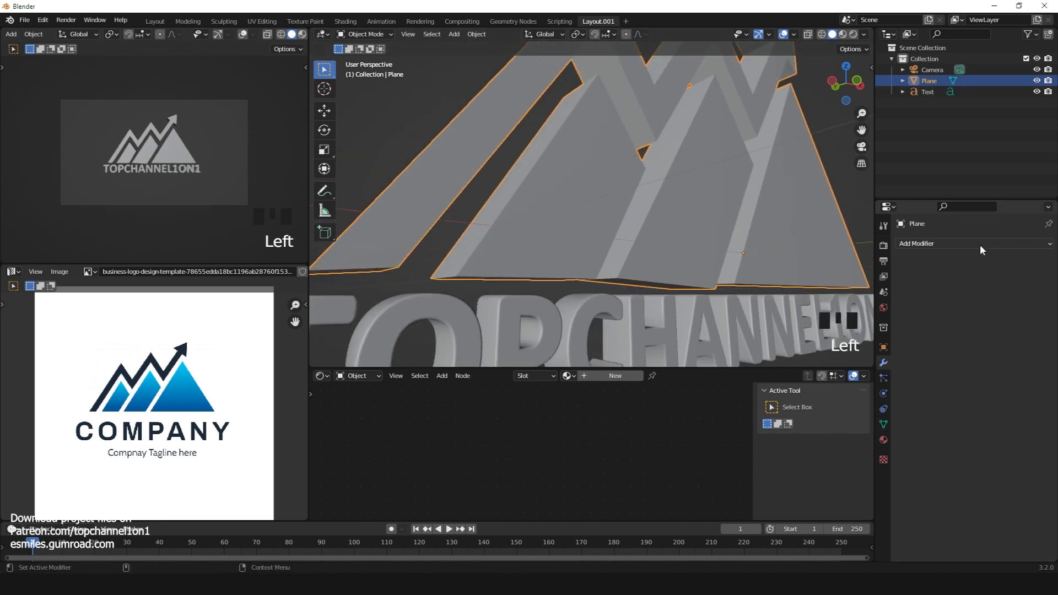
left_click(980, 244)
left_click(838, 288)
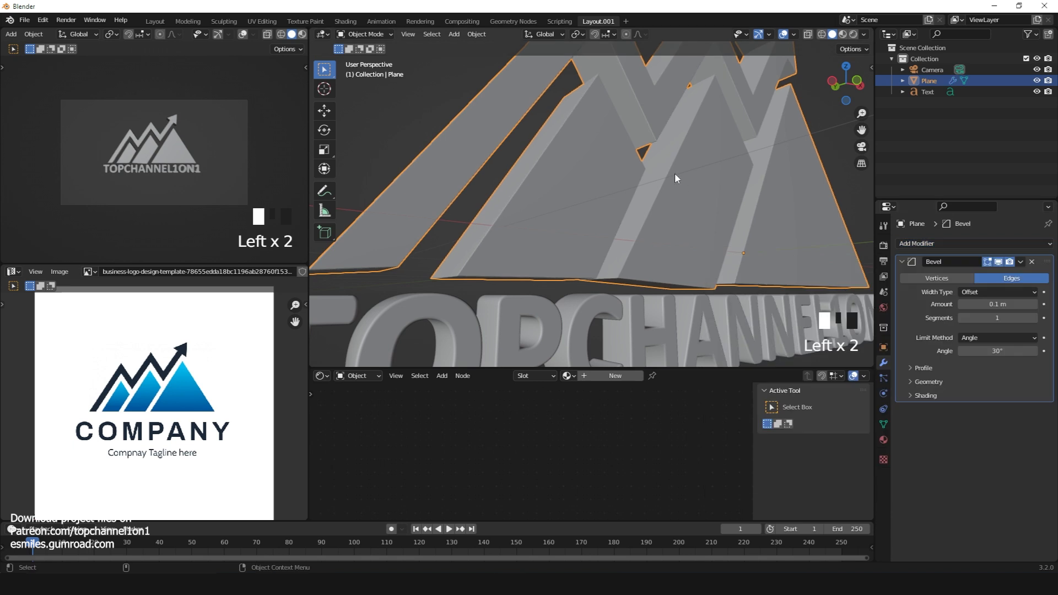
middle_click_drag(675, 173, 675, 272)
scroll(675, 273, "up", 2)
mouse_move(994, 304)
left_mouse_down()
mouse_move(1036, 304)
mouse_move(1011, 304)
left_mouse_up()
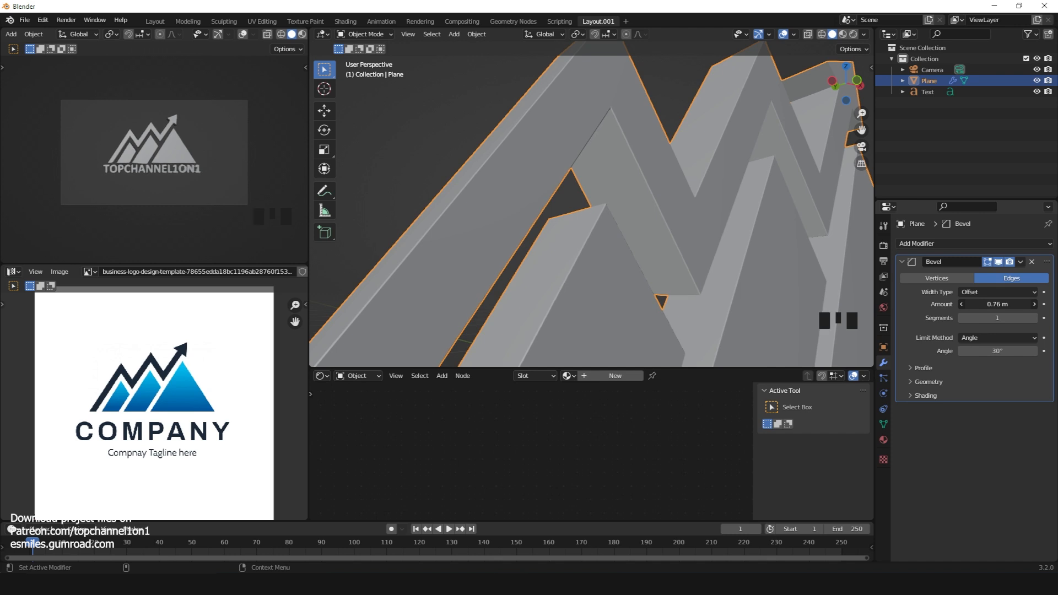
Turn off Clamp Overlap in the Bevel modifier and reduce the bevel amount to 0.057 m.
left_click(930, 381)
left_click(933, 365)
left_click(932, 365)
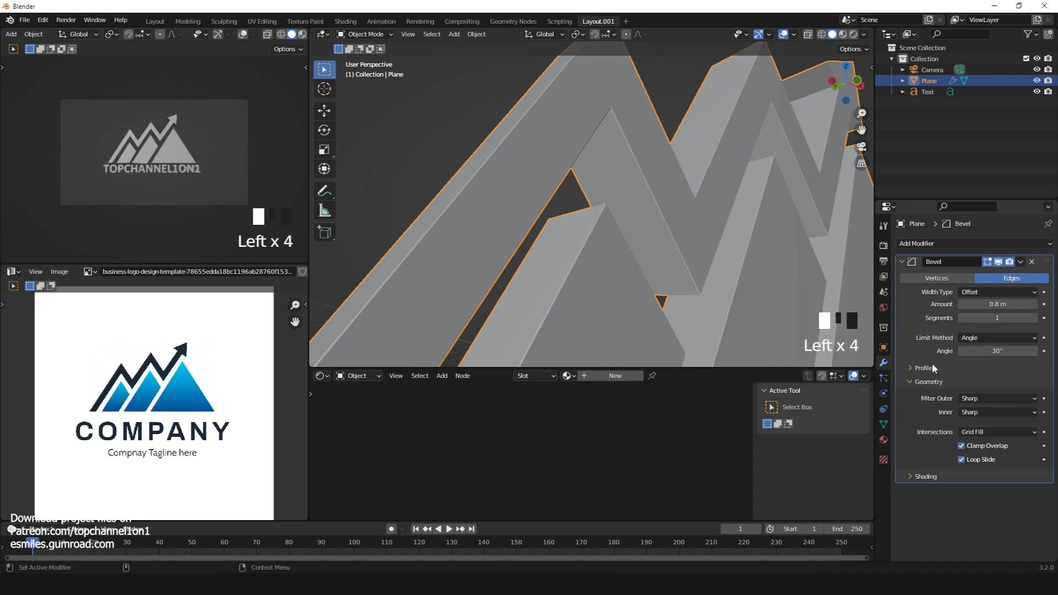
left_click(933, 364)
left_click(932, 365)
left_click(962, 447)
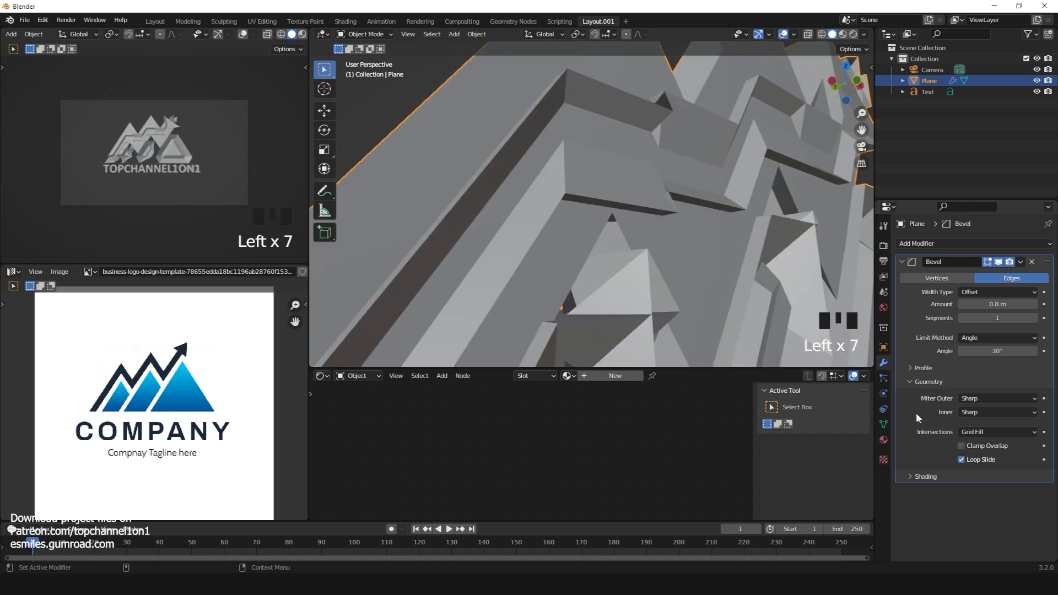
left_click_drag(995, 304, 927, 304, "shift")
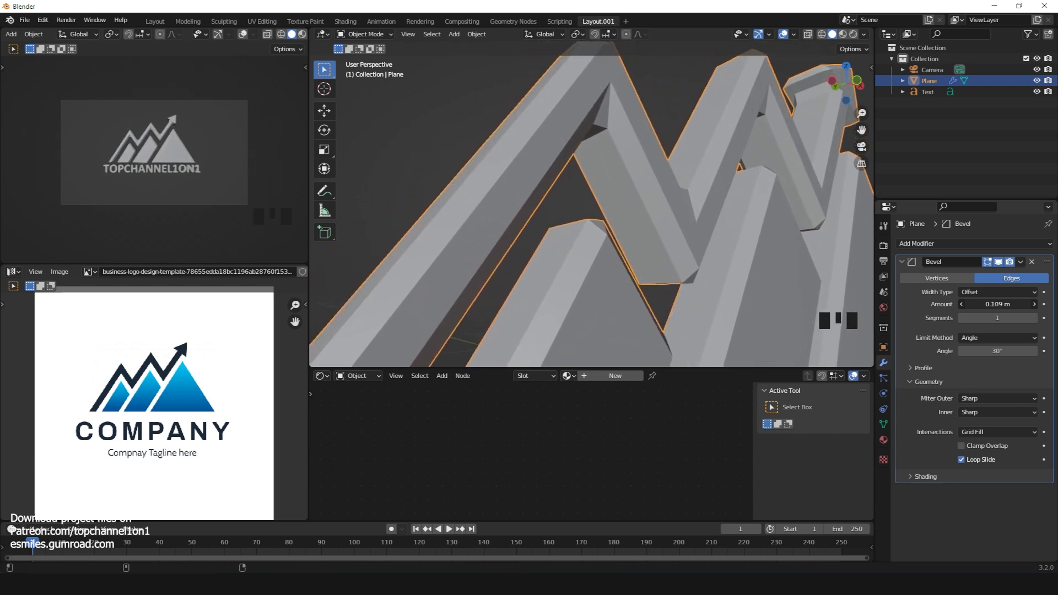
middle_click_drag(683, 198, 762, 217)
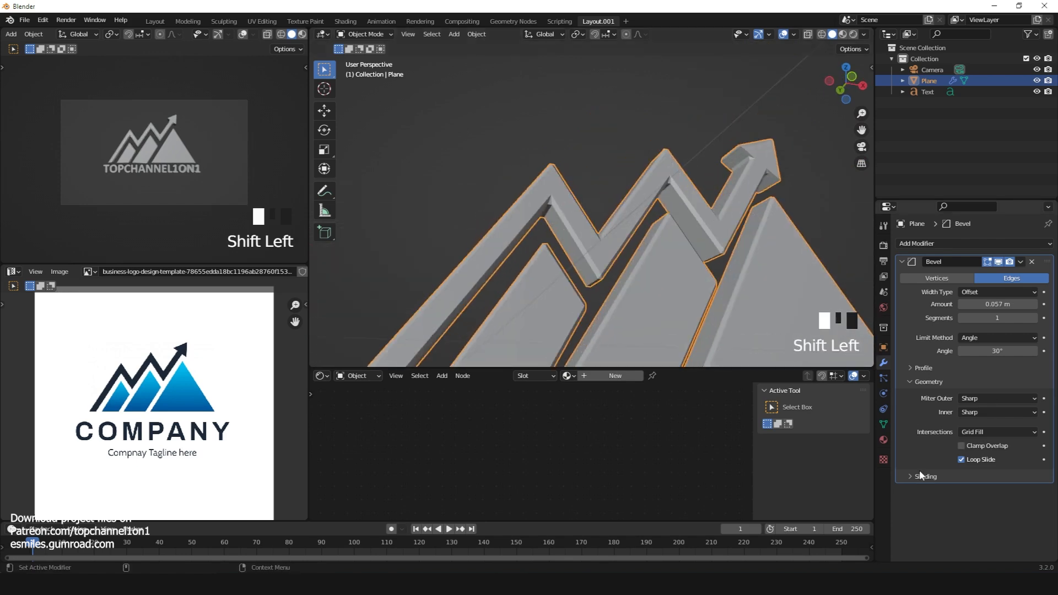
Enable Harden Normals on the Bevel modifier and turn on Auto Smooth for the logo mesh's normals.
left_click(919, 476)
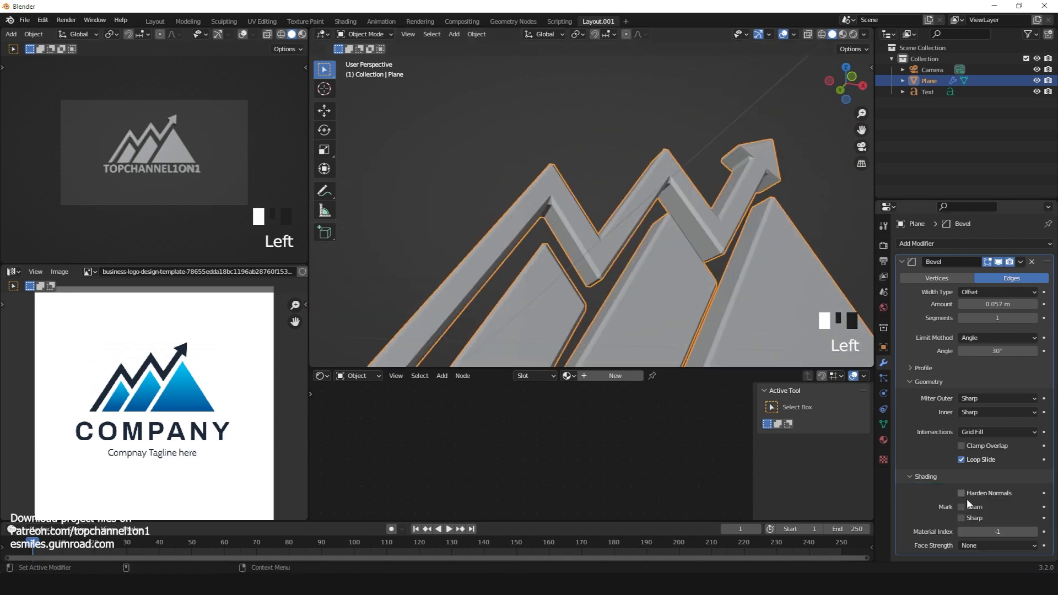
left_click(972, 496)
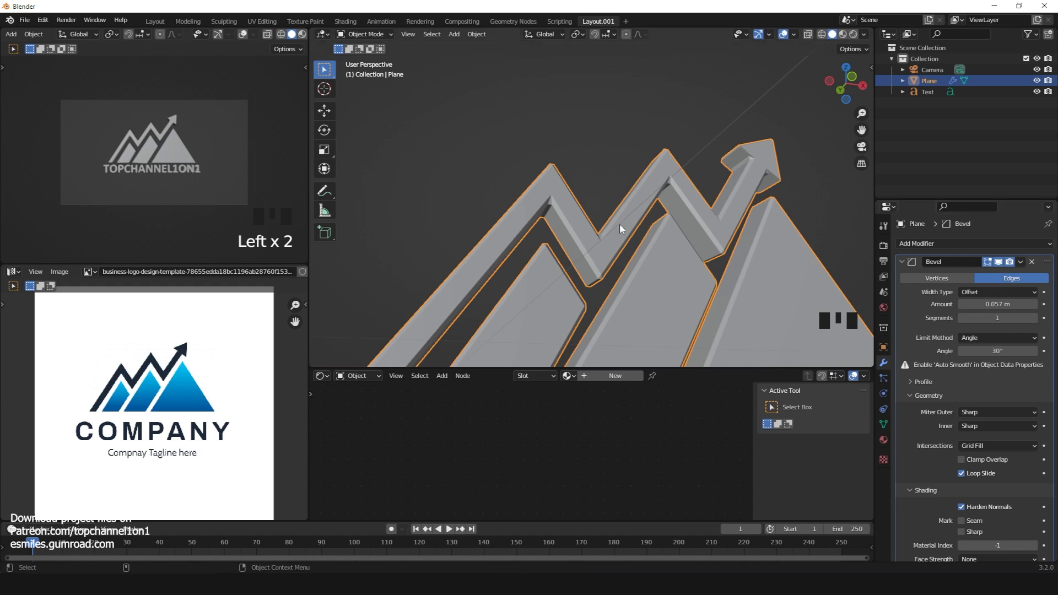
left_click(884, 424)
left_click(919, 457)
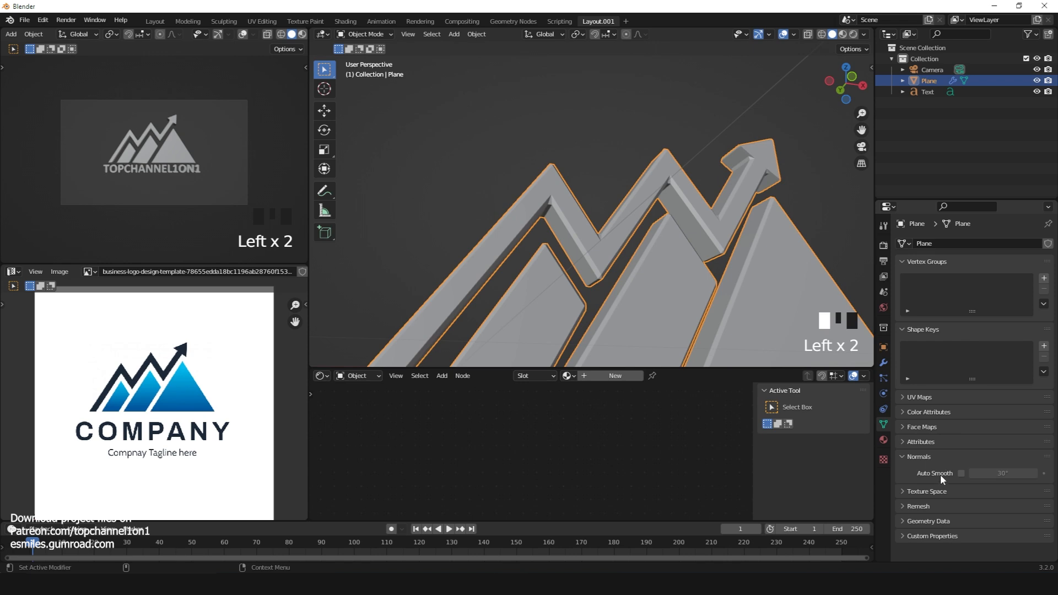
left_click(961, 473)
Separate the mountain-and-arrow mesh into individual objects by loose parts.
key("grave")
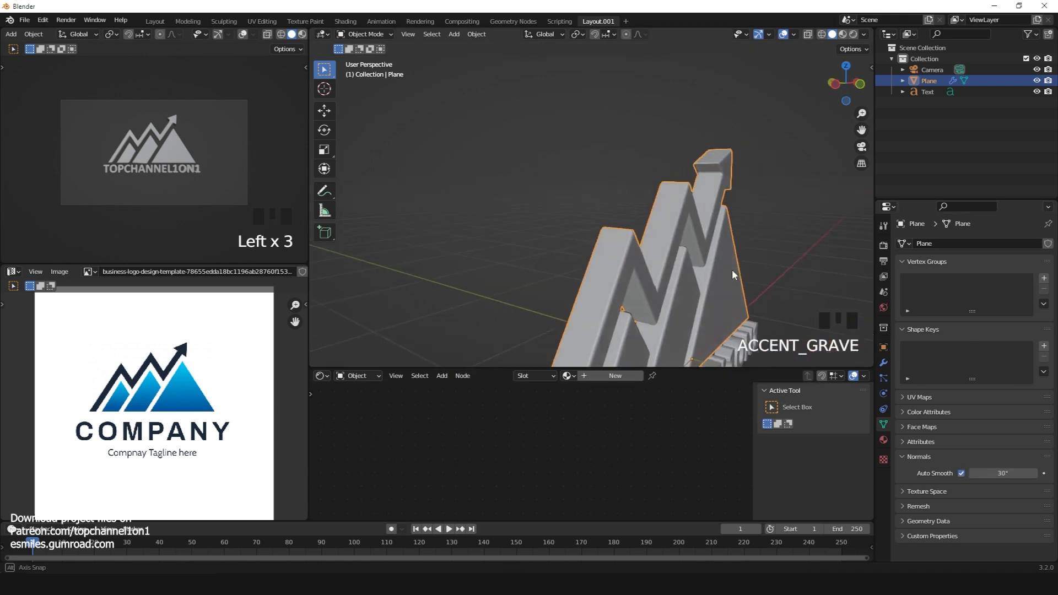
scroll(691, 187, "down", 2)
scroll(697, 167, "up", 6)
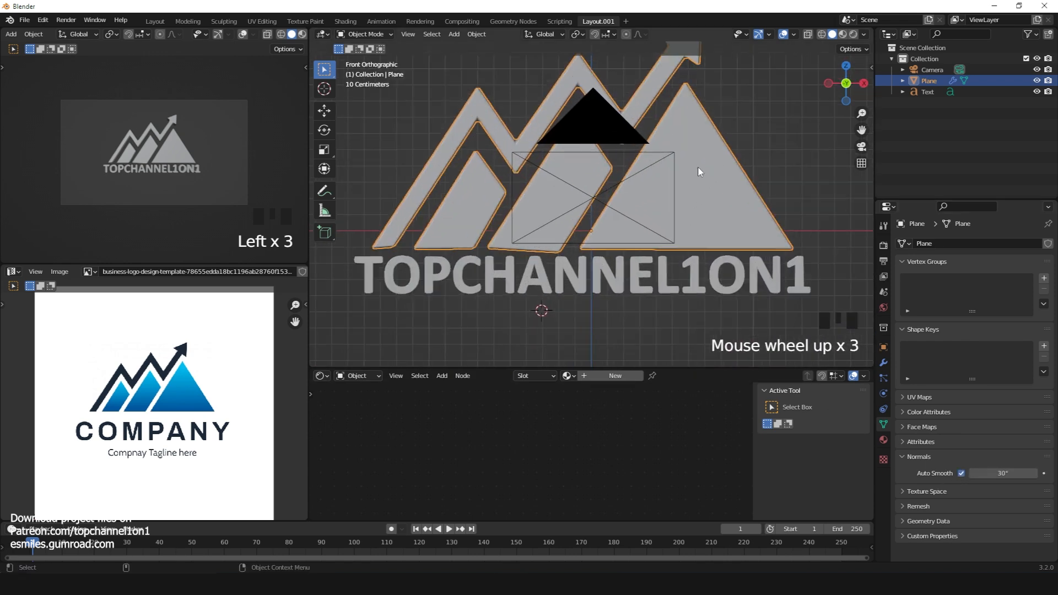
left_click(733, 123)
scroll(733, 122, "down", 4)
left_click(733, 123)
left_click(708, 176)
key("Tab")
key("a")
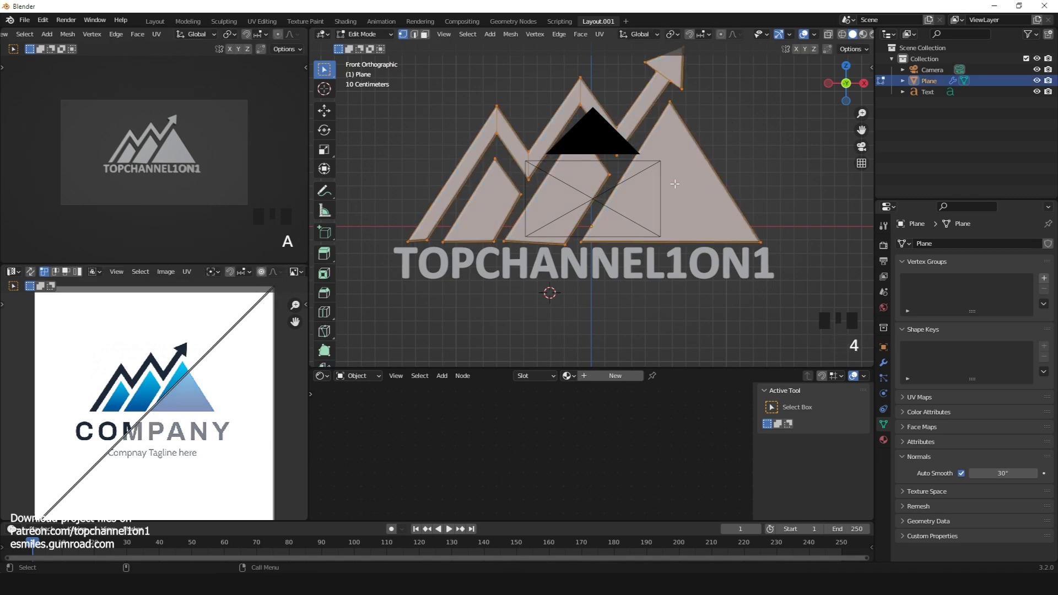
key("p")
left_click(678, 209)
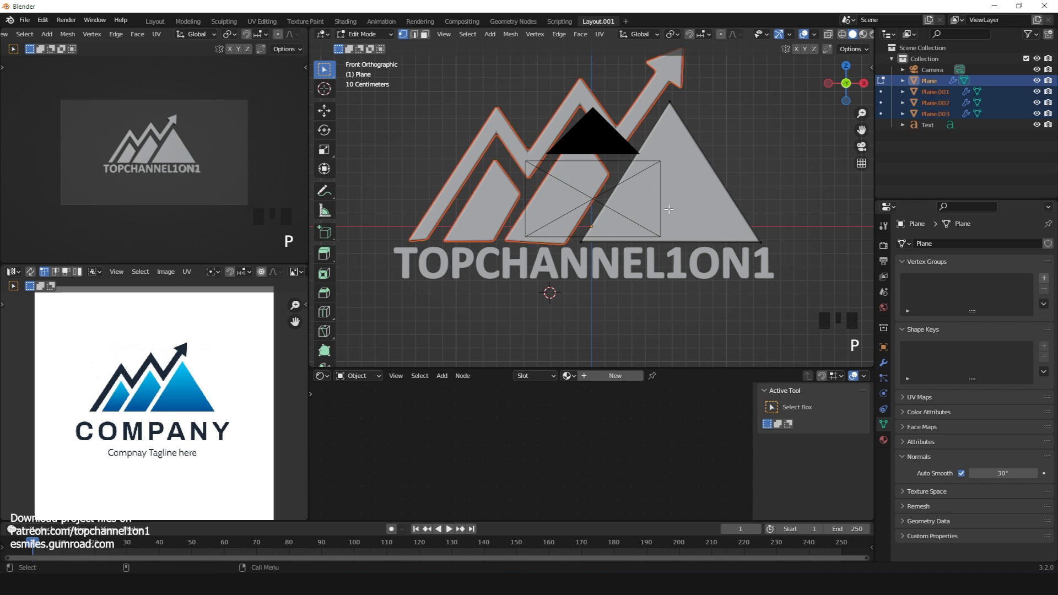
key("Tab")
Set the viewport shading colour to Random so each object gets its own colour.
left_click(678, 200)
left_click(863, 34)
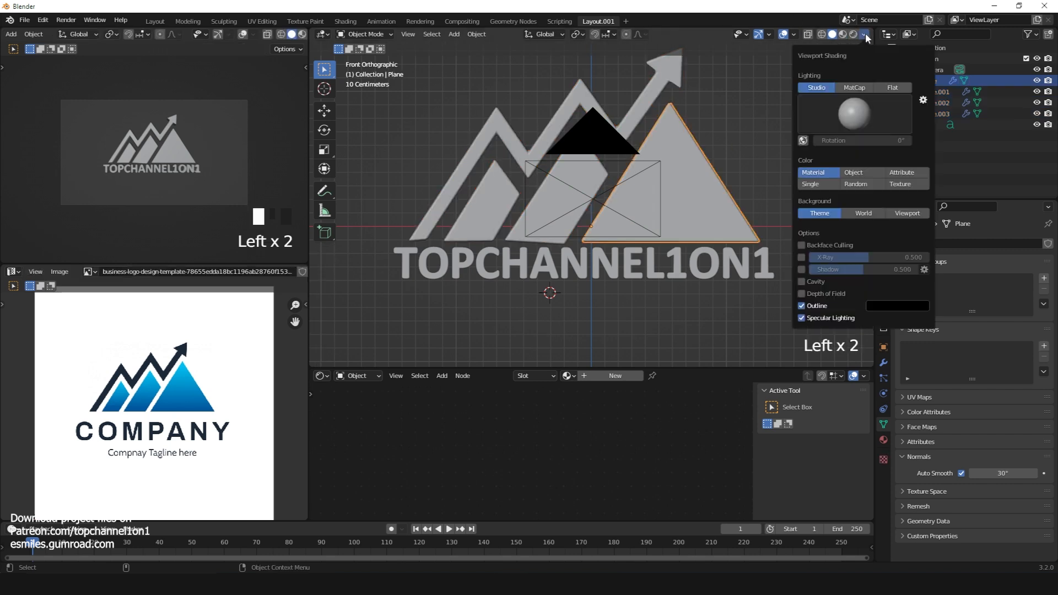
left_click(836, 177)
key("r")
right_click(725, 206)
left_click(558, 201)
key("r")
right_click(602, 176)
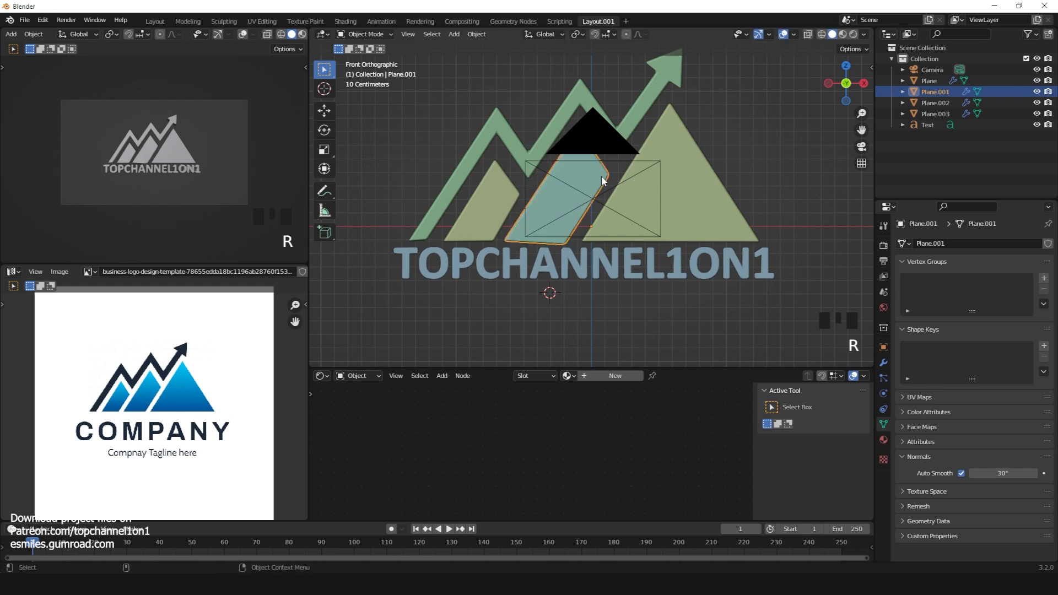
Select the three mountain pieces and the arrow and set each one's origin to its geometry.
left_click(463, 212)
left_click(690, 178, "shift")
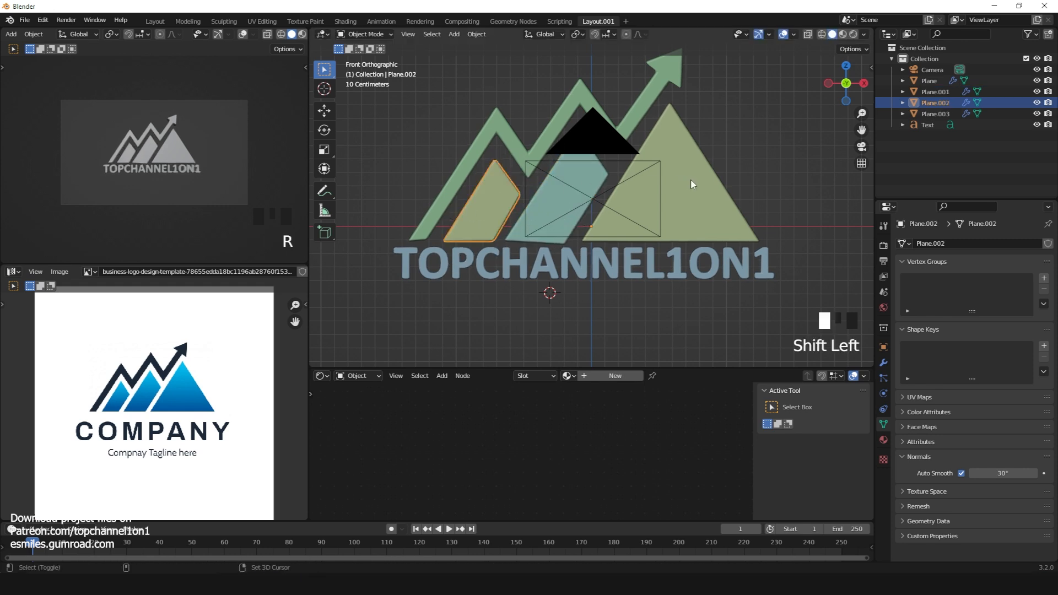
left_click(571, 196, "shift")
left_click(475, 155, "shift")
right_click(475, 186)
mouse_move(507, 182)
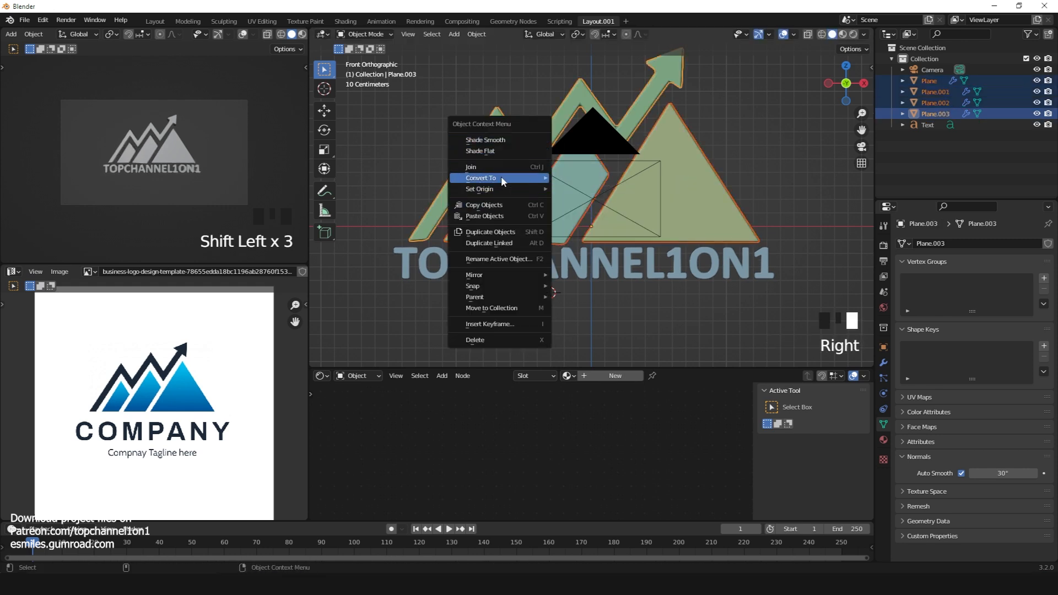
right_click(606, 182)
mouse_move(611, 187)
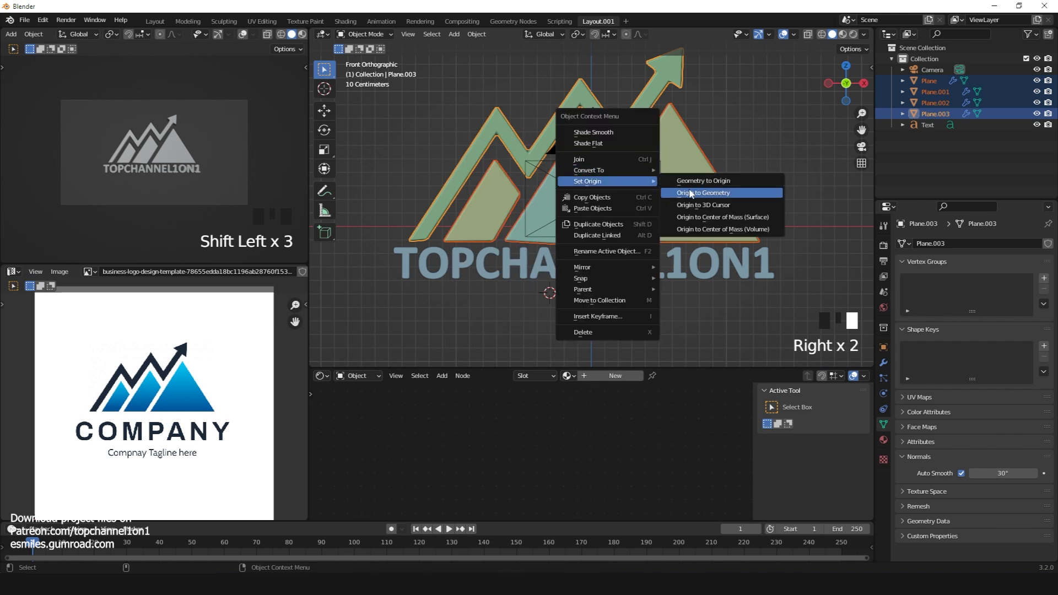
left_click(707, 200)
left_click(667, 184)
key("r")
key("r")
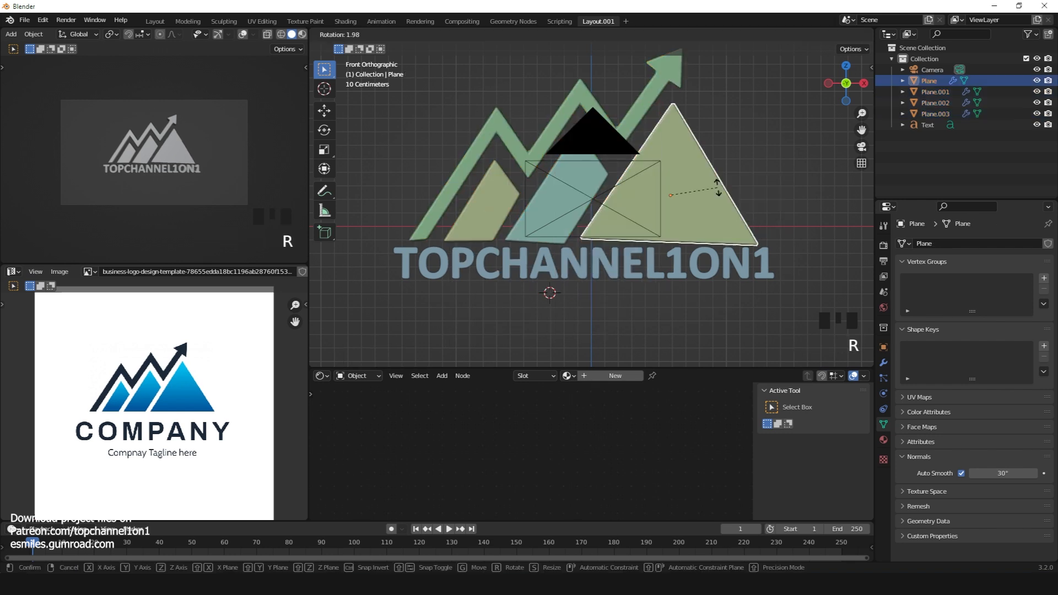
right_click(667, 186)
left_click(613, 197)
left_click(574, 186)
key("r")
right_click(587, 180)
left_click(584, 181)
key("r")
right_click(576, 192)
right_click(546, 216)
left_click(500, 172)
left_click(510, 137)
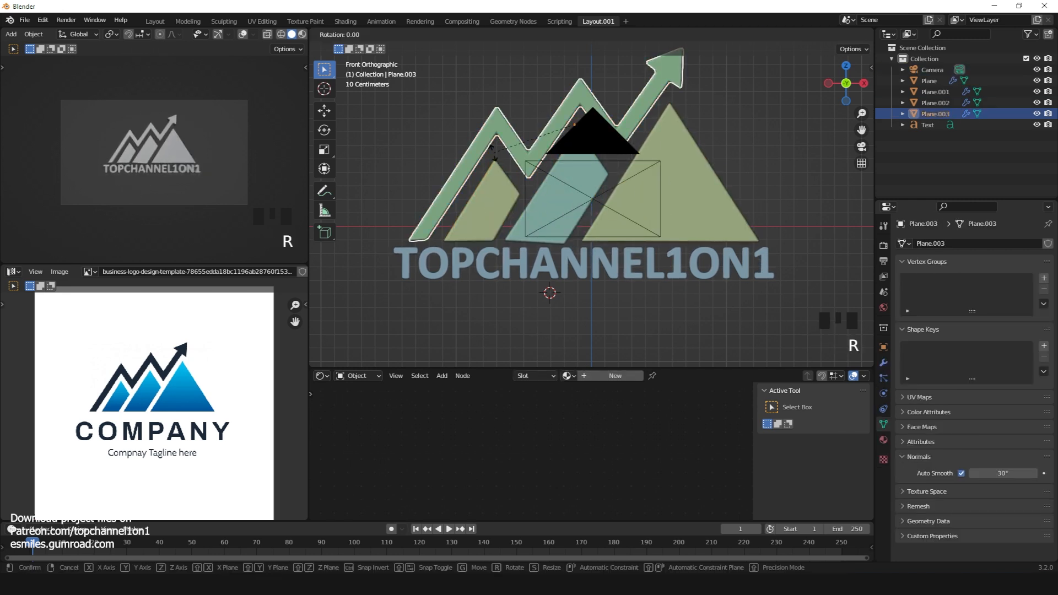
key("r")
key("r")
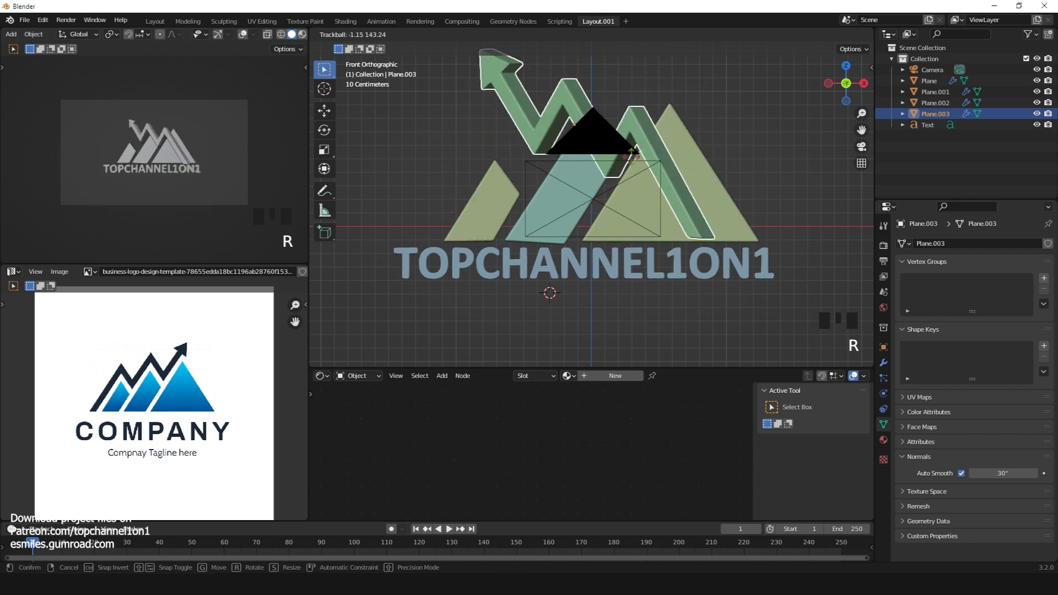
right_click(508, 141)
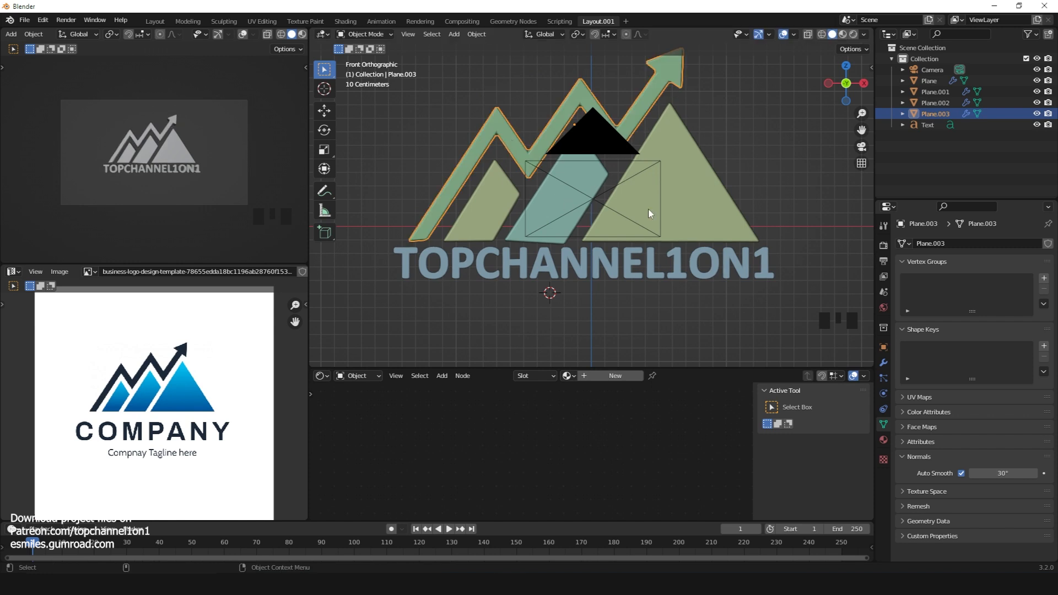
Select the three mountain pieces, enable auto keying and go to frame 50 on an enlarged timeline.
left_click(684, 205)
left_click(532, 209)
left_click(494, 211, "shift")
left_click(706, 206, "shift")
key("grave")
key("grave")
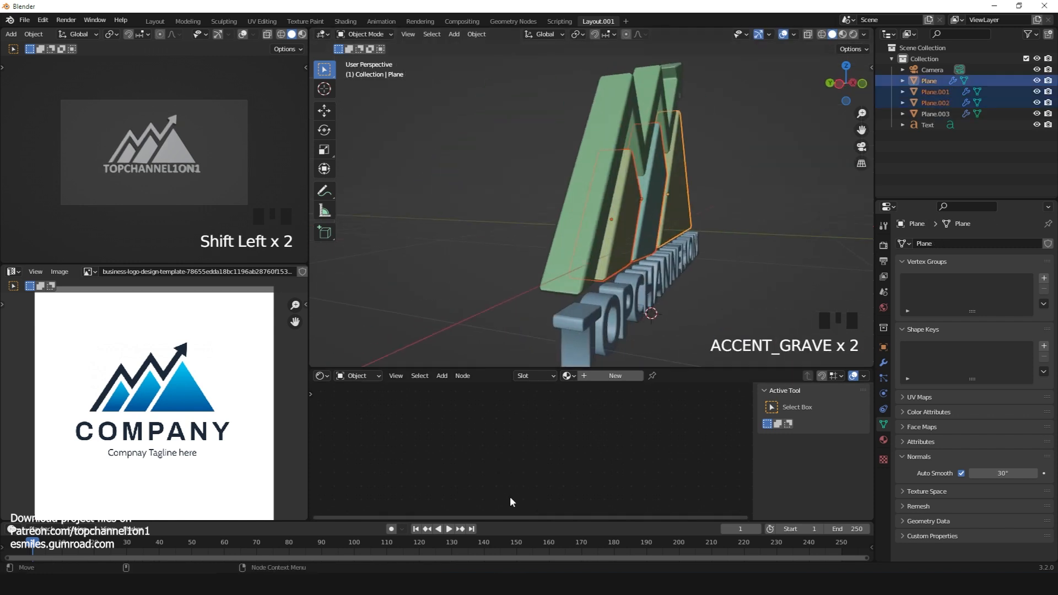
left_click_drag(524, 522, 535, 489)
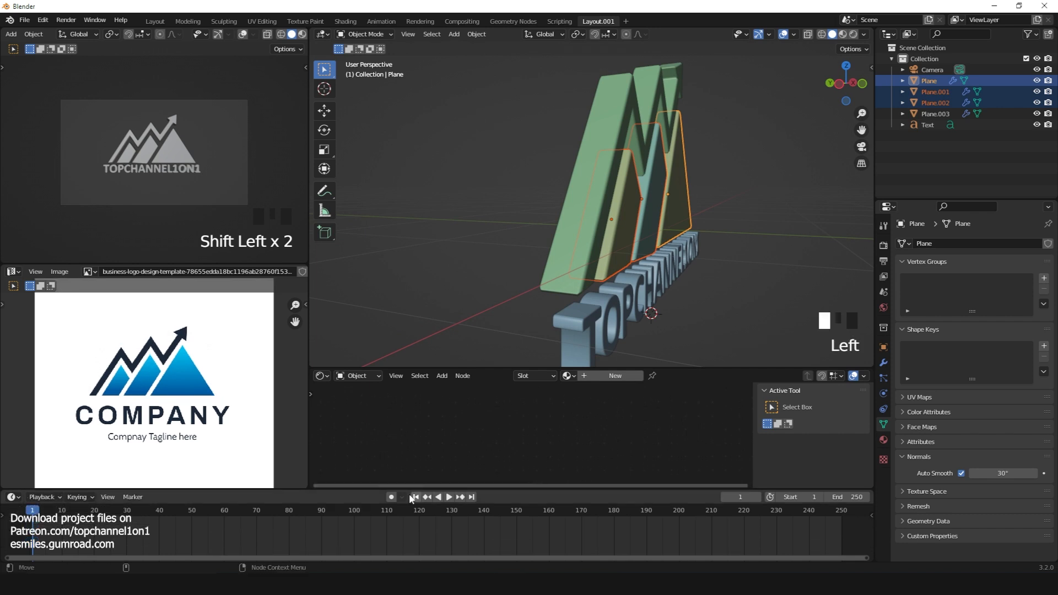
left_click(391, 497)
right_click(197, 516, "shift")
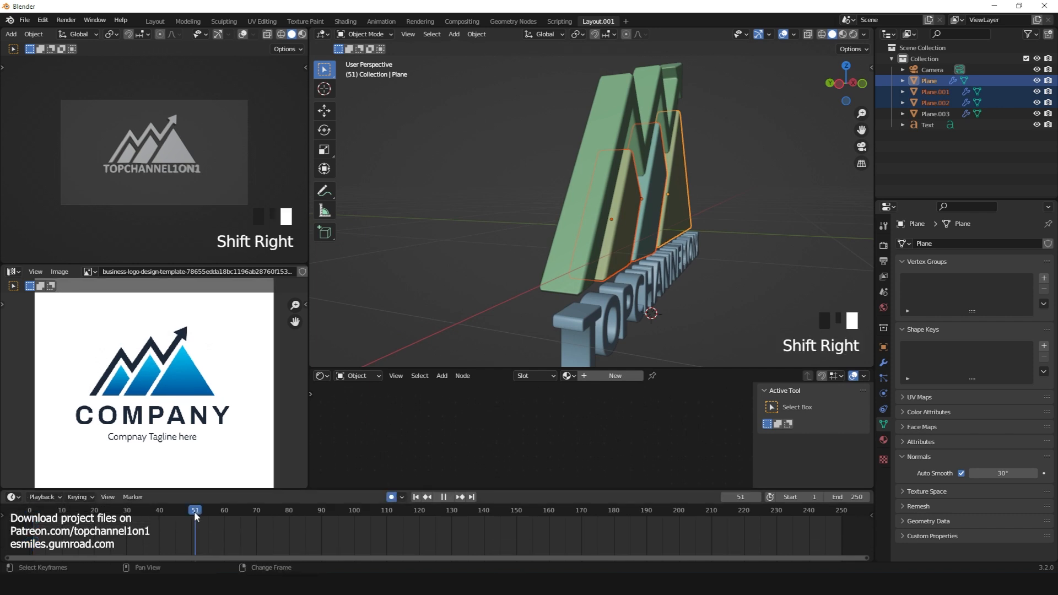
Adjust the position of the three mountain pieces and insert a keyframe for them at frame 50.
key("g")
left_click(682, 227)
key("grave")
key("grave")
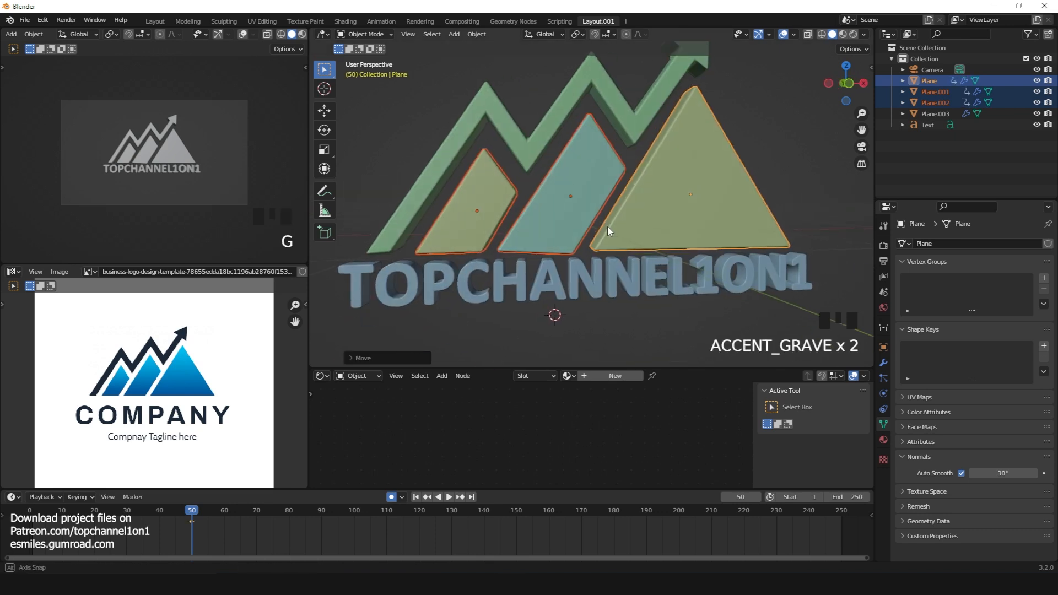
key("i")
left_click(652, 203)
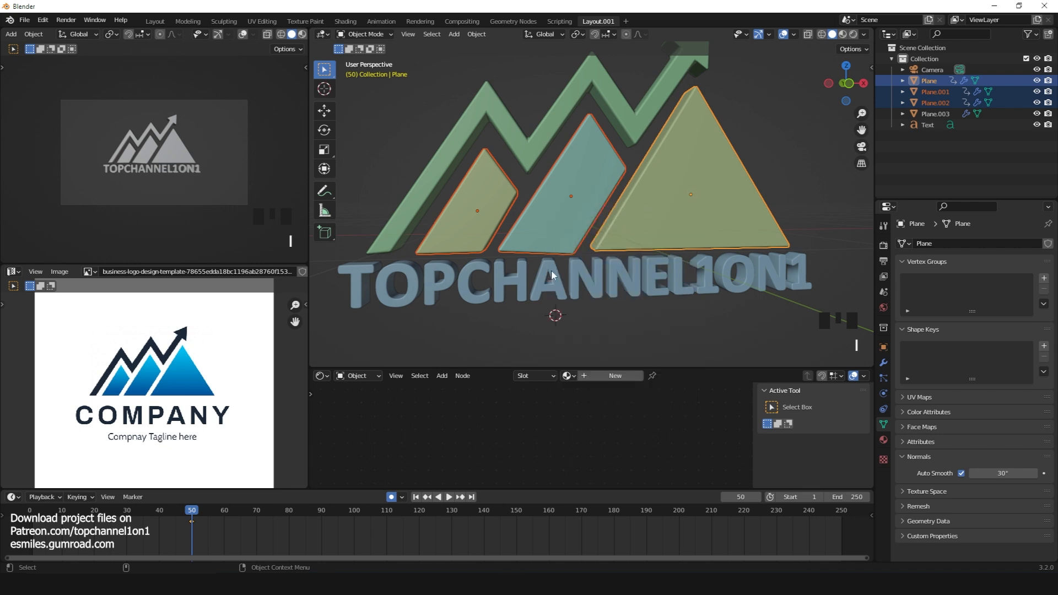
Move the current frame back to frame 1 with the three mountain pieces selected.
right_click(30, 518, "shift")
key("r")
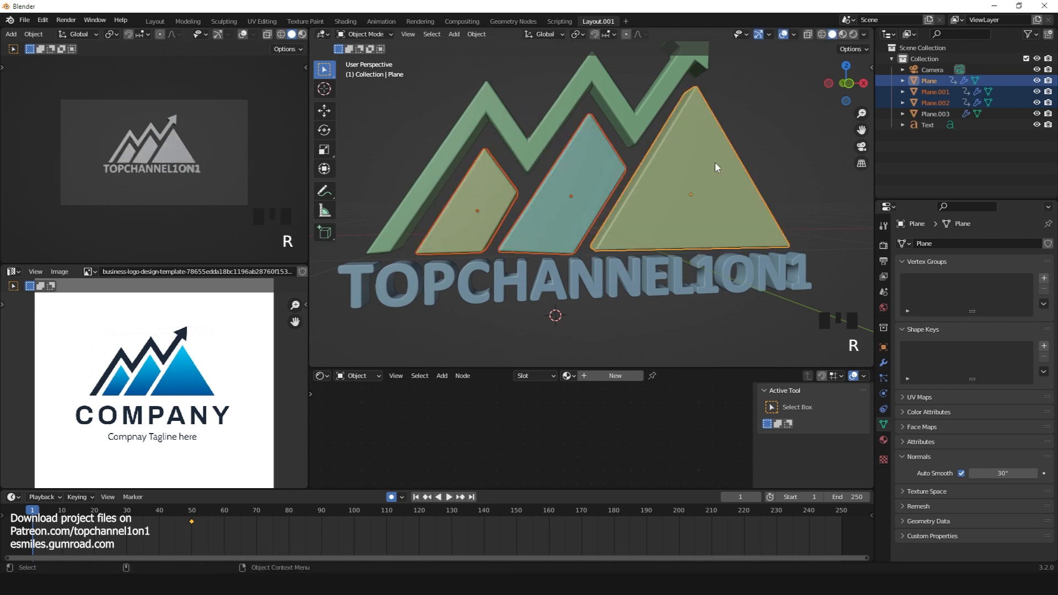
key("r")
key("r")
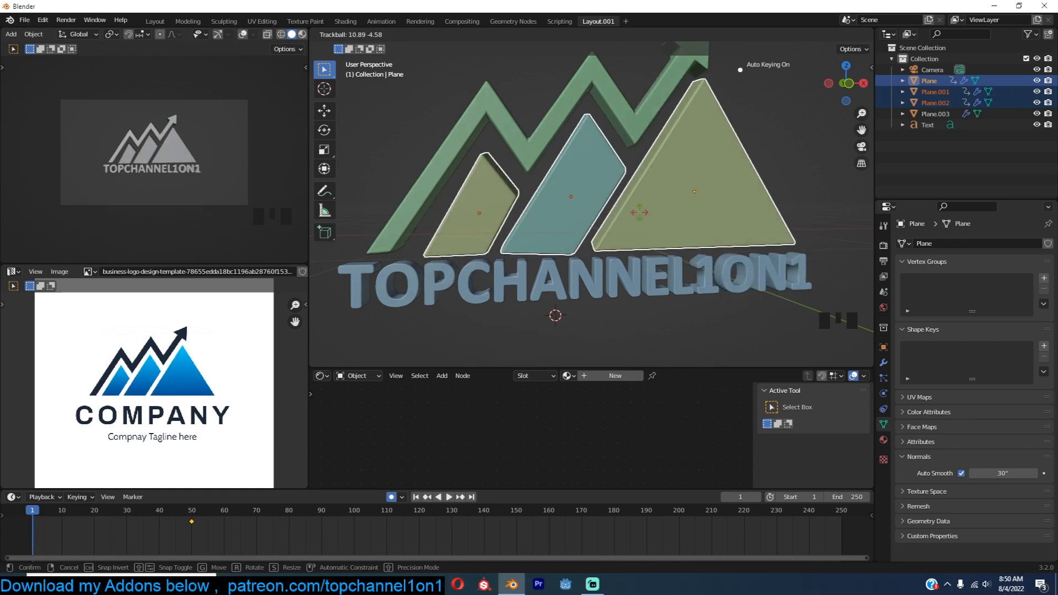
left_click(640, 215)
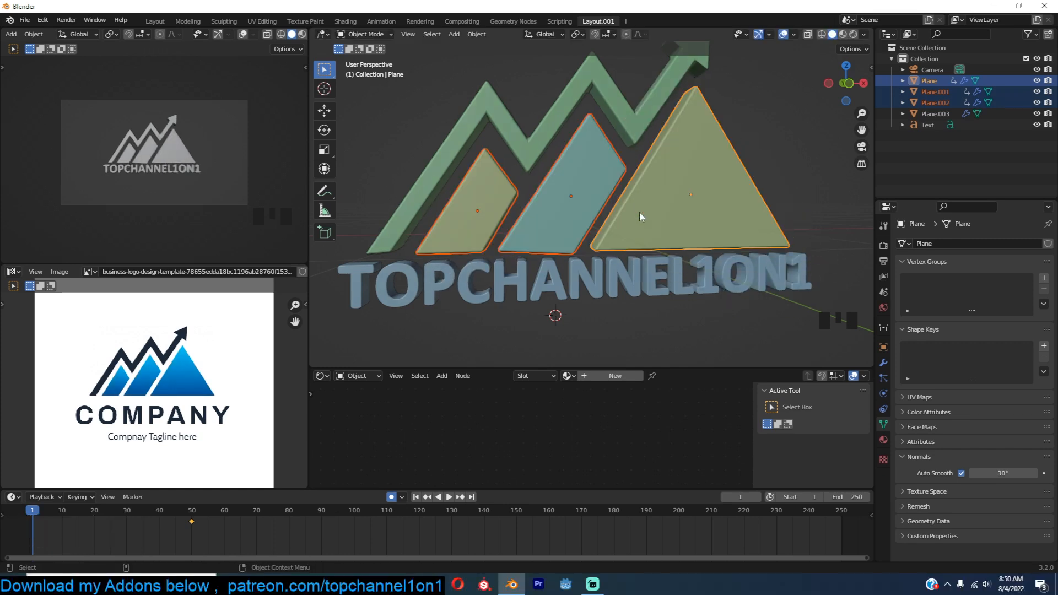
Set the pivot point to Individual Origins and trackball-rotate the three selected mountain pieces at frame 1.
key("period")
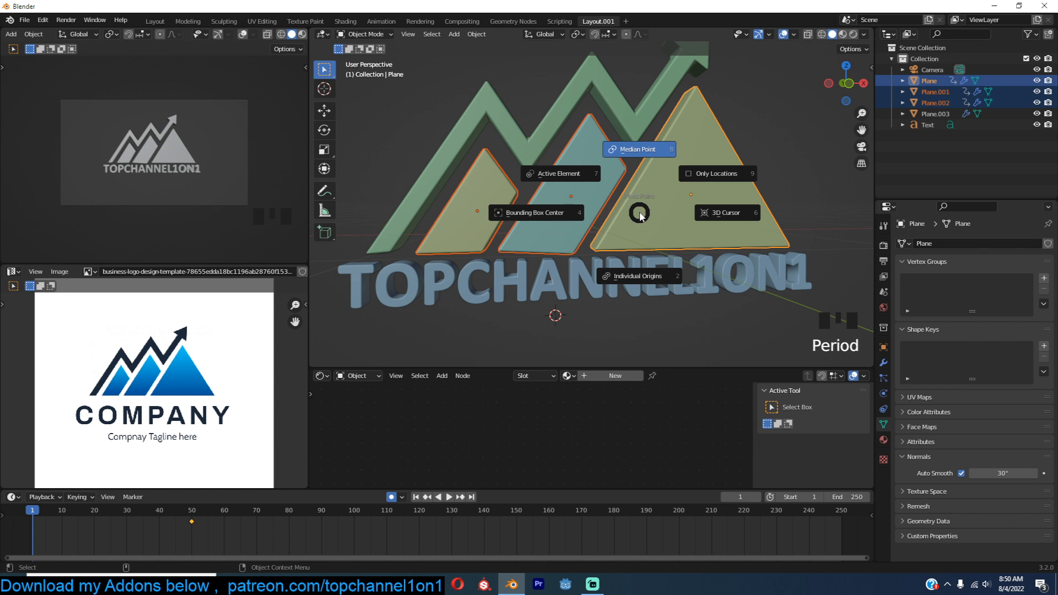
left_click(643, 276)
key("r")
key("r")
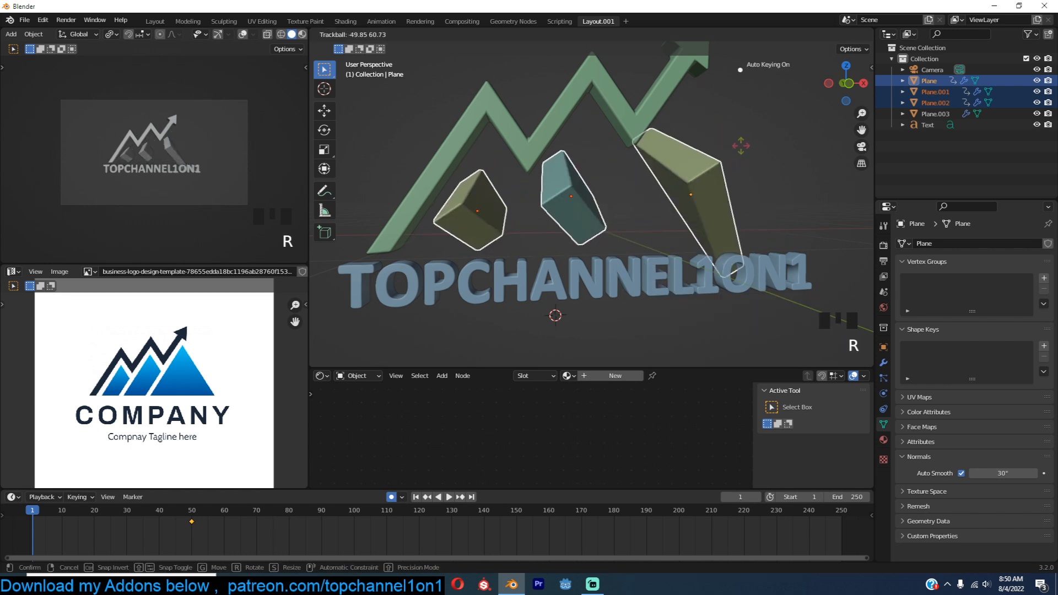
left_click(806, 130)
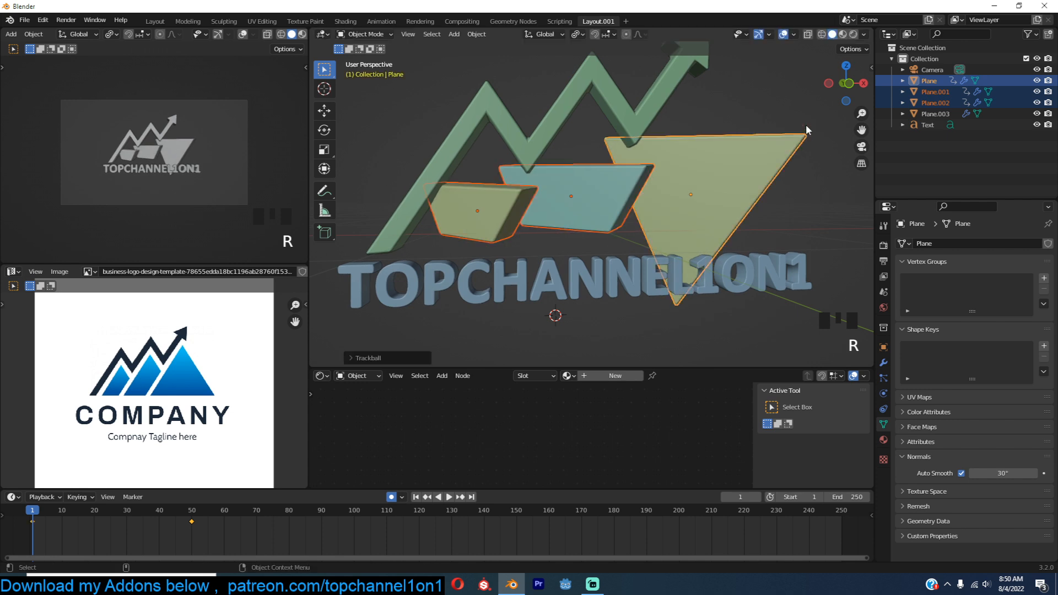
Trackball-rotate the small, middle and large mountain pieces one by one into different orientations at frame 1.
left_click(494, 212)
key("r")
key("r")
left_click(380, 154)
left_click(554, 181)
key("r")
key("r")
left_click(550, 263)
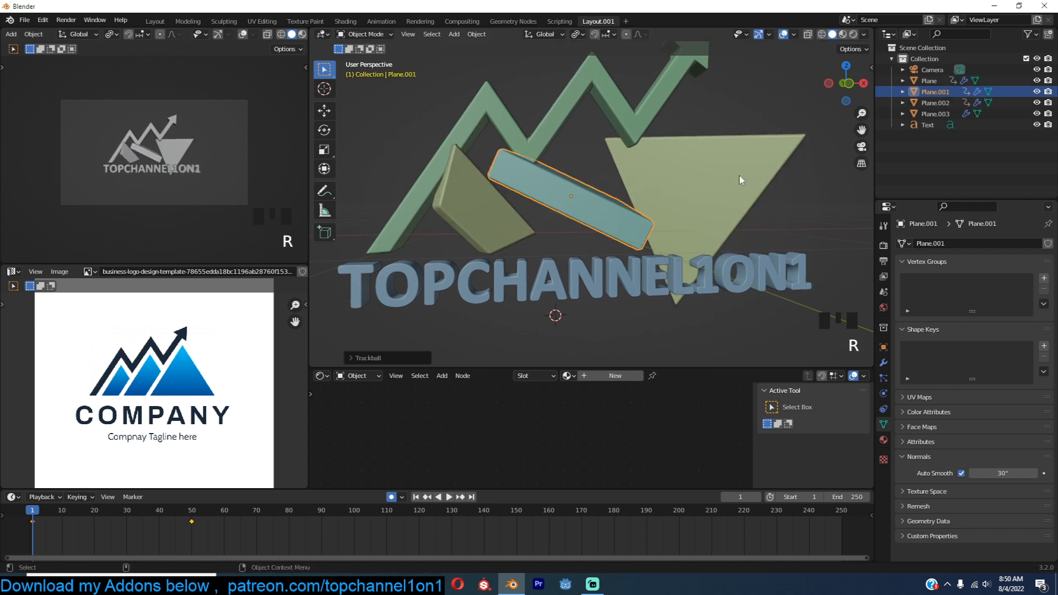
left_click(741, 181)
key("r")
key("r")
left_click(626, 229)
Give the large triangle another free rotation at frame 1 and play the animation to check the spin.
key("space")
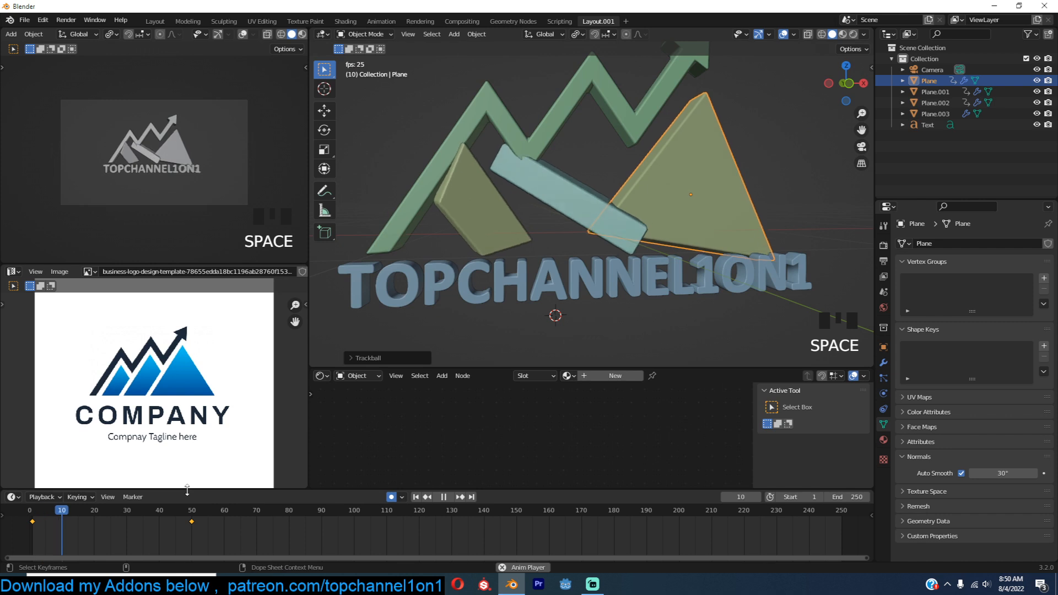
key("Escape")
left_click(641, 201)
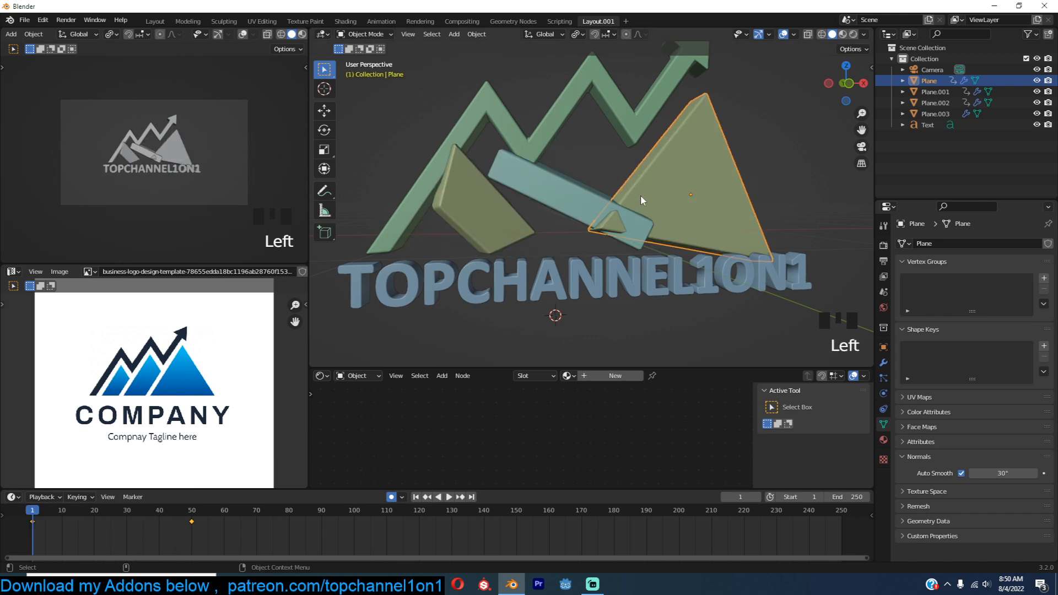
key("r")
key("r")
left_click(639, 215)
key("space")
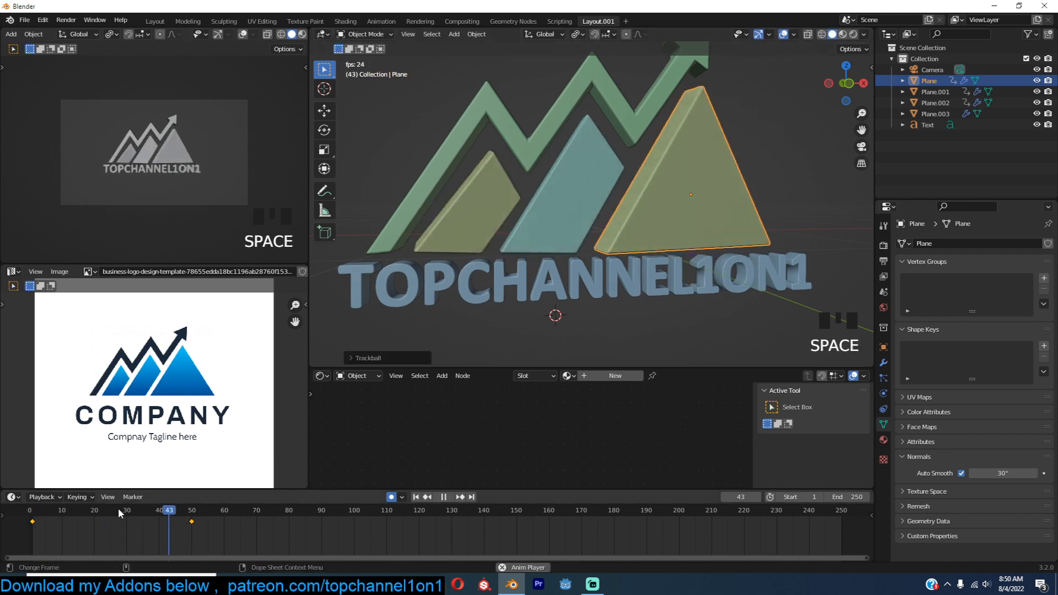
key("space")
key("shift+Left")
key("space")
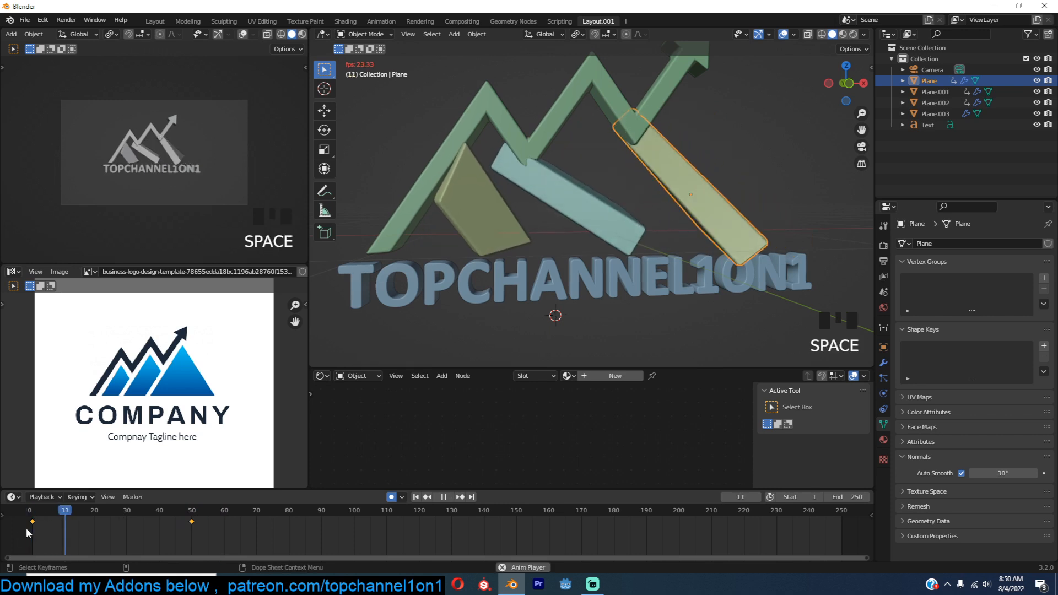
key("space")
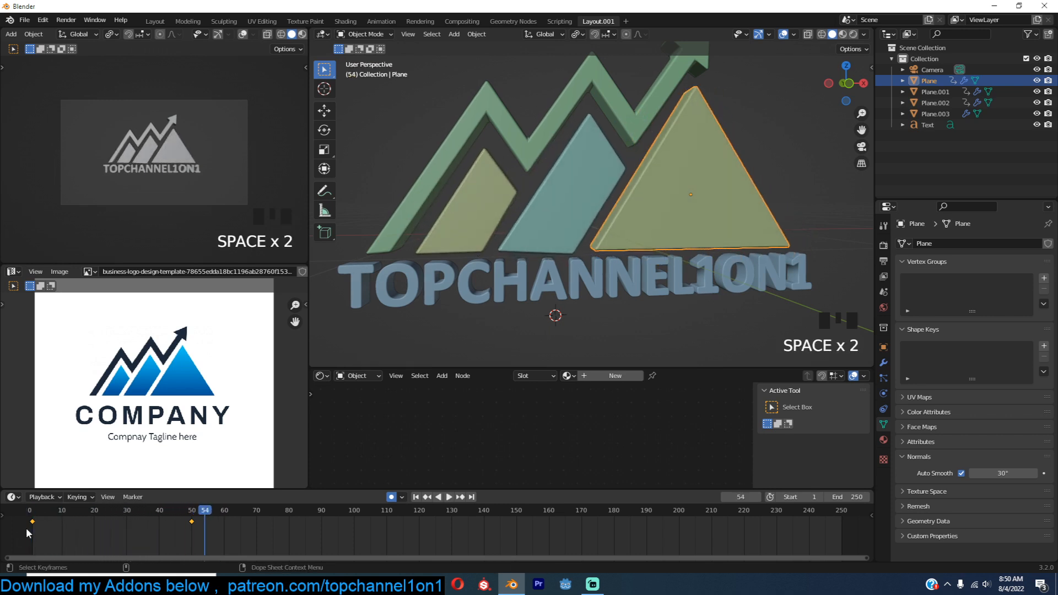
Select all three mountain pieces and, at frame 1, move them along the Y axis away from the logo past the camera.
left_click(484, 213)
left_click(594, 214, "shift")
left_click(623, 227, "shift")
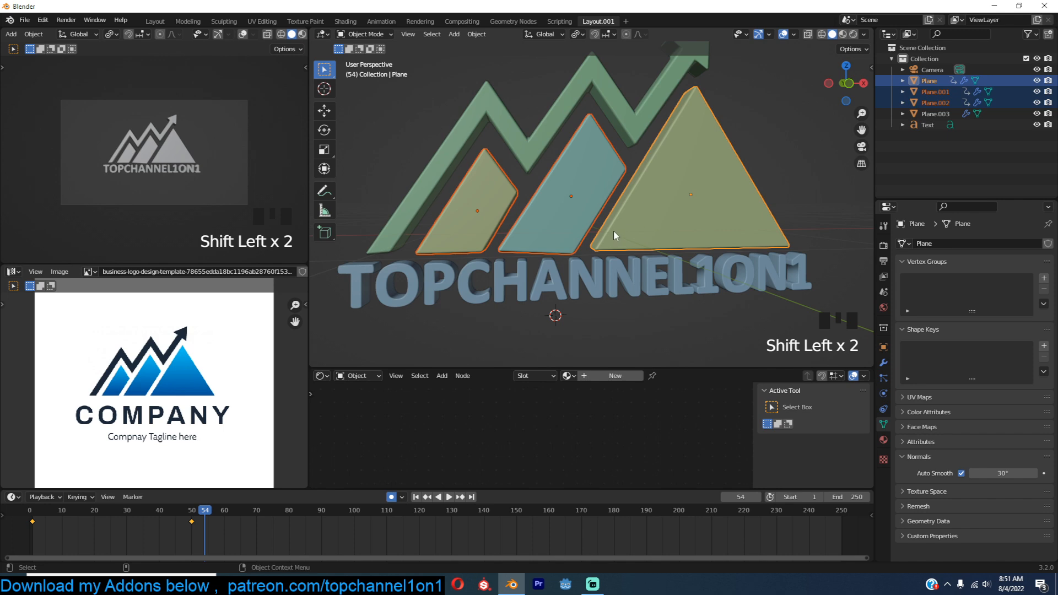
scroll(613, 231, "down", 3)
key("Down")
key("Down")
key("Down")
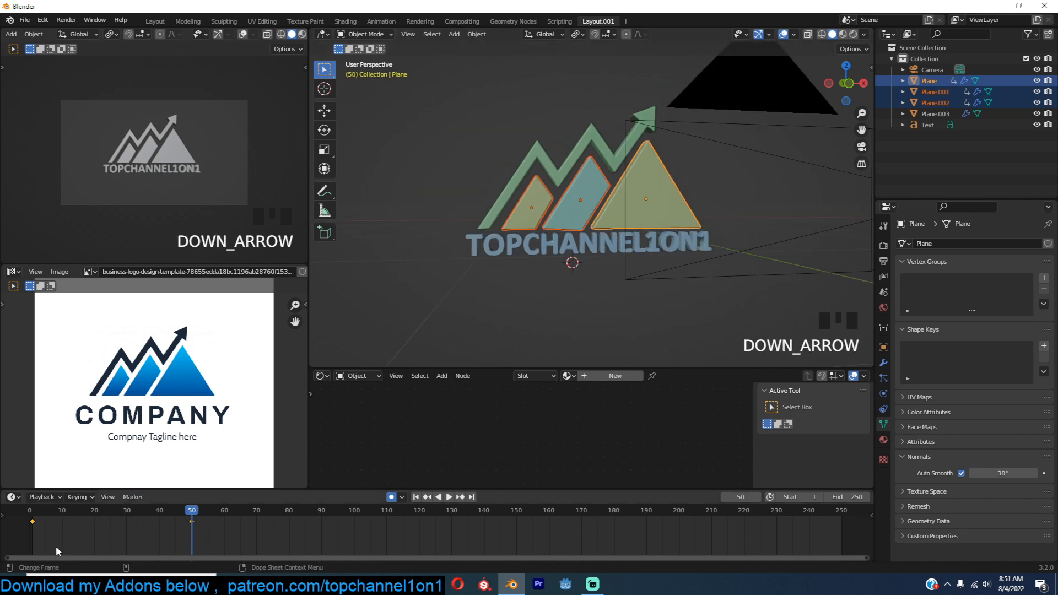
scroll(425, 309, "down", 2)
key("grave")
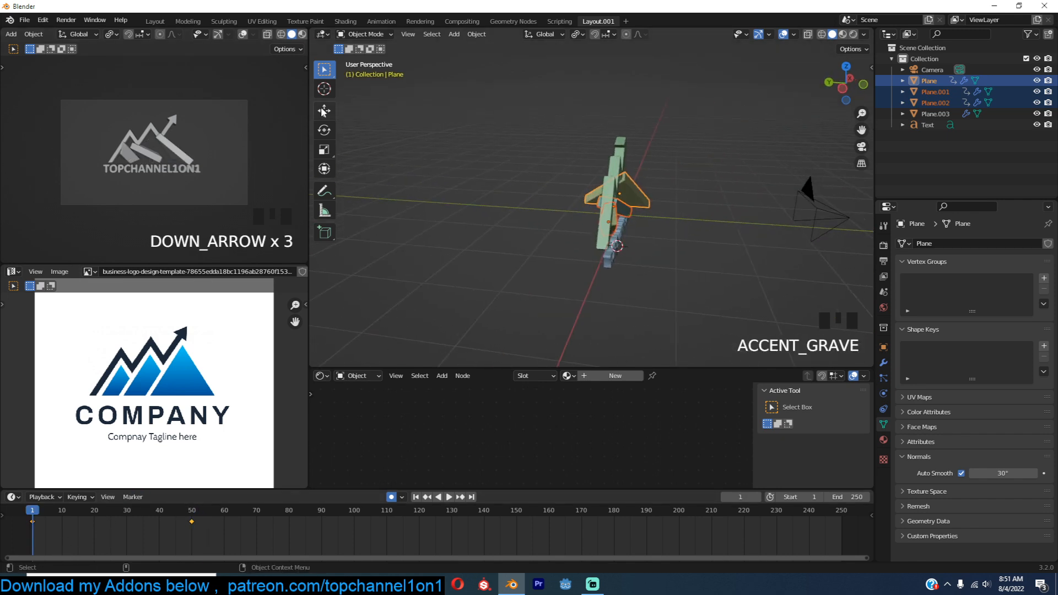
left_click(323, 112)
middle_click_drag(700, 233, 674, 235, "shift")
left_click_drag(556, 214, 826, 204)
Play the animation, go to frame 35, and shift the small and middle pieces' keyframes to frames 10 and 59.
key("space")
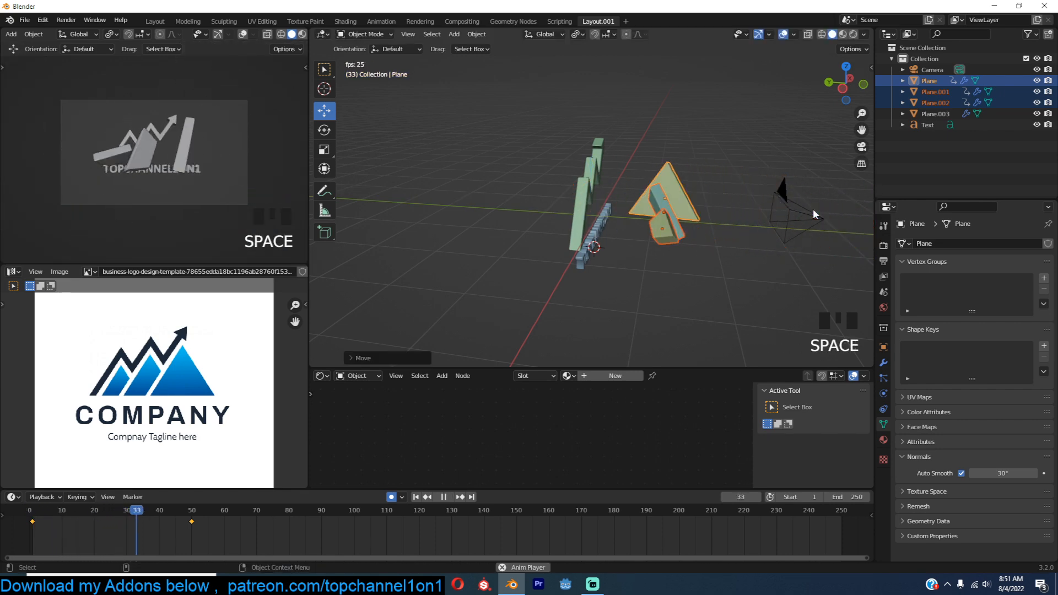
key("space")
mouse_move(143, 522)
right_mouse_down("shift")
mouse_move(67, 522)
mouse_move(182, 524)
mouse_move(143, 512)
right_mouse_up("shift")
key("grave")
left_click(648, 209)
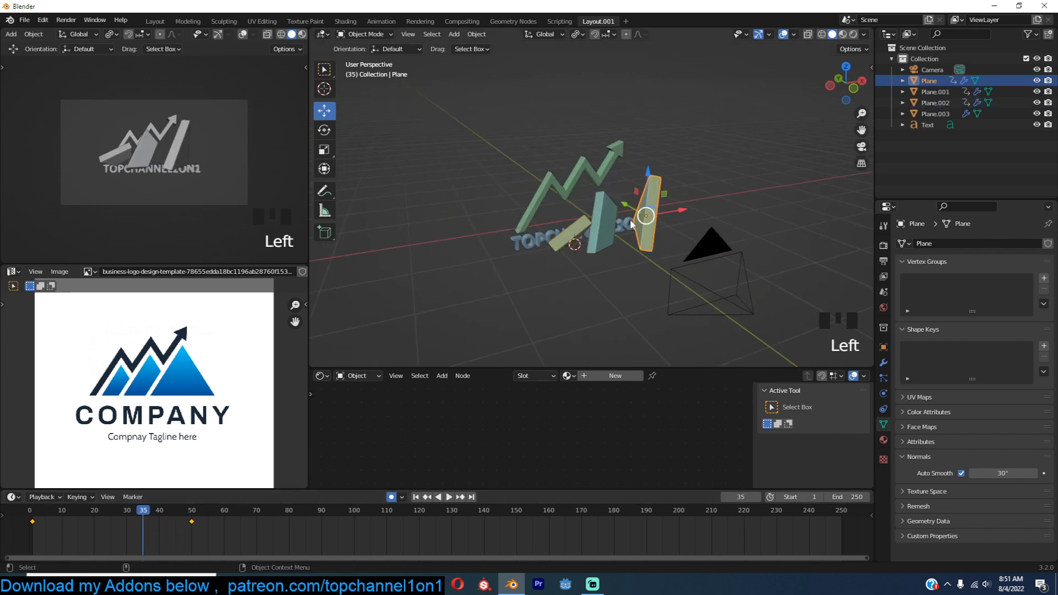
left_click(603, 237)
left_click(571, 248)
left_click(604, 246, "shift")
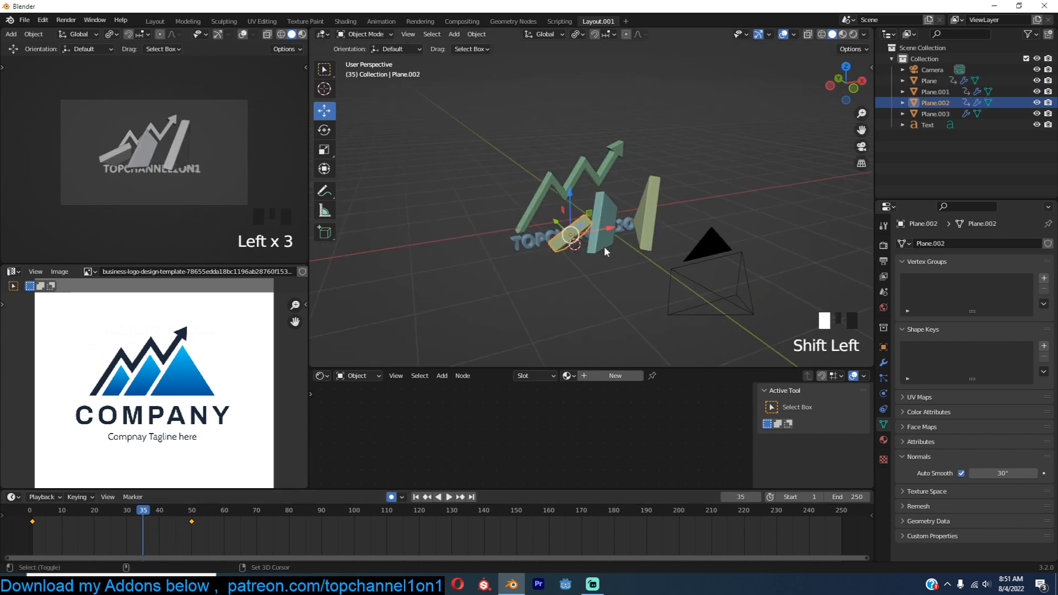
key("g")
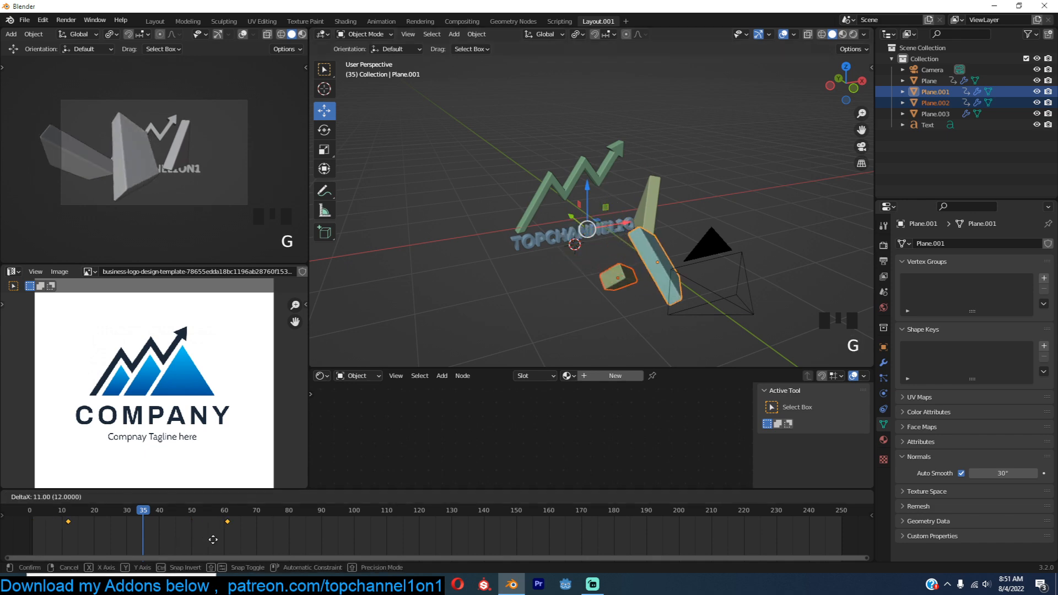
left_click(207, 539)
Shift the smallest mountain piece's keyframes to about frames 20 and 69 and play the animation from the start.
left_click(616, 270)
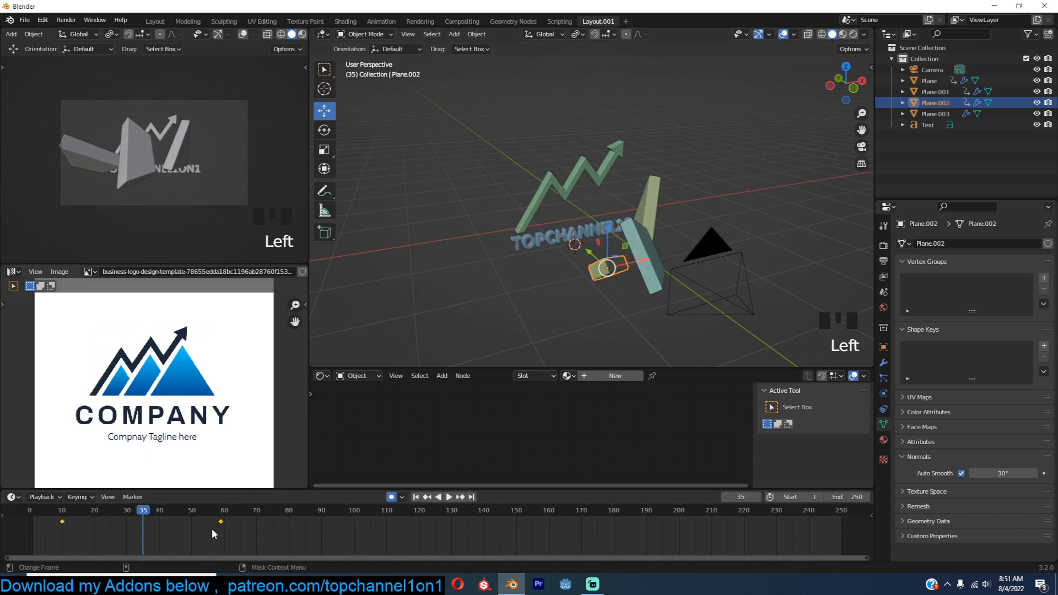
key("g")
left_click(236, 534)
key("g")
left_click(229, 534)
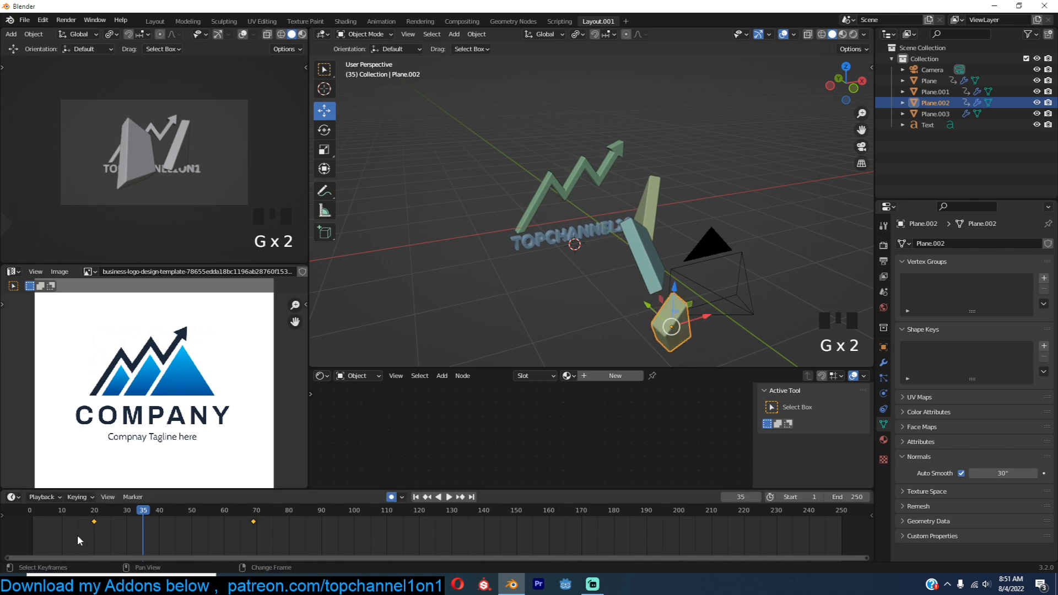
right_click(16, 540, "shift")
key("space")
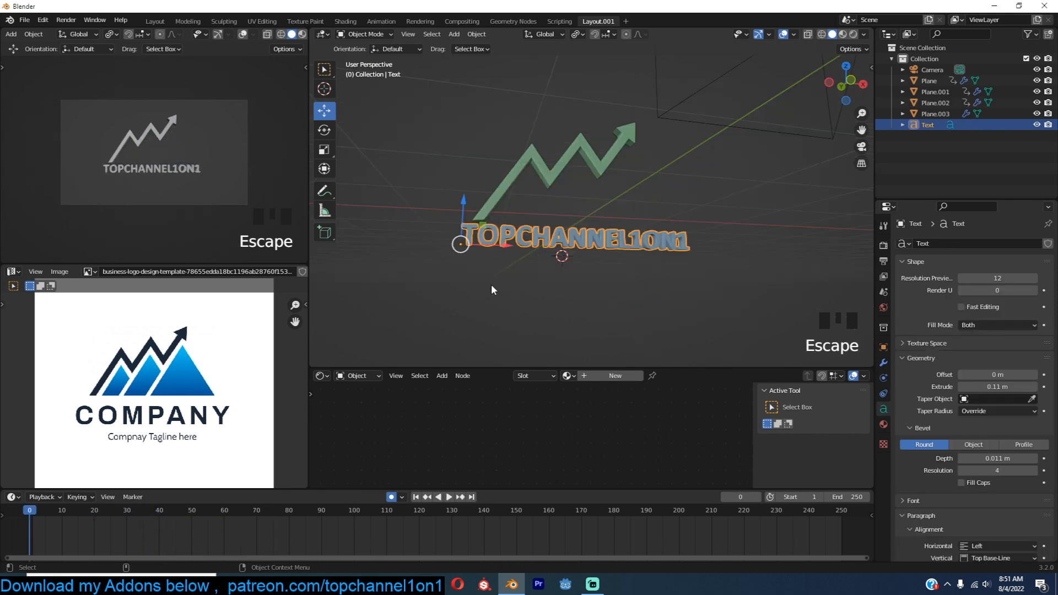
Convert the TOPCHANNEL1ON1 text object to a mesh.
key("grave")
middle_click_drag(610, 253, 550, 267)
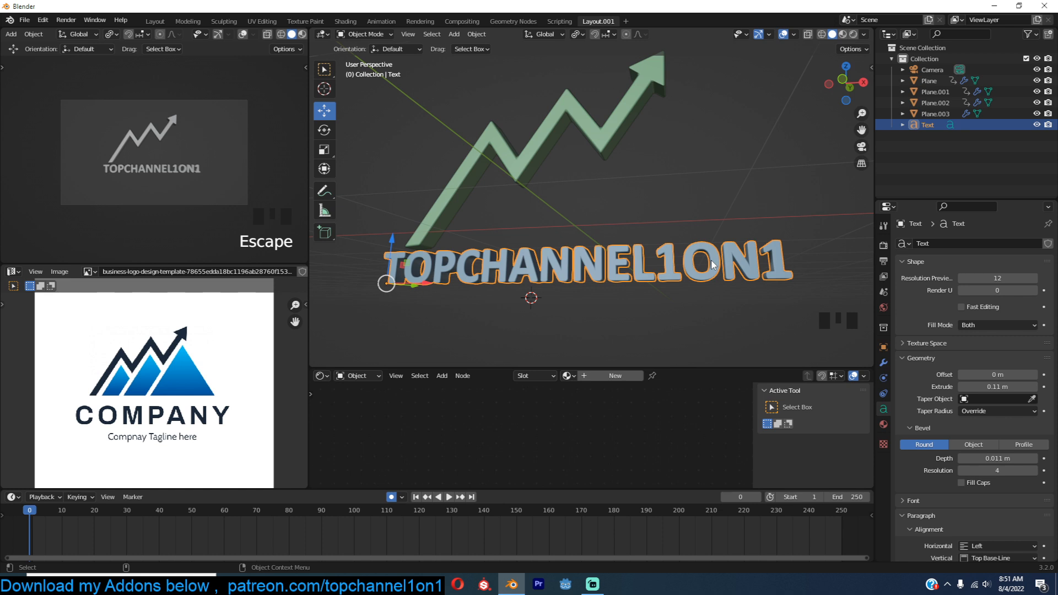
key("grave")
middle_click_drag(711, 260, 774, 225)
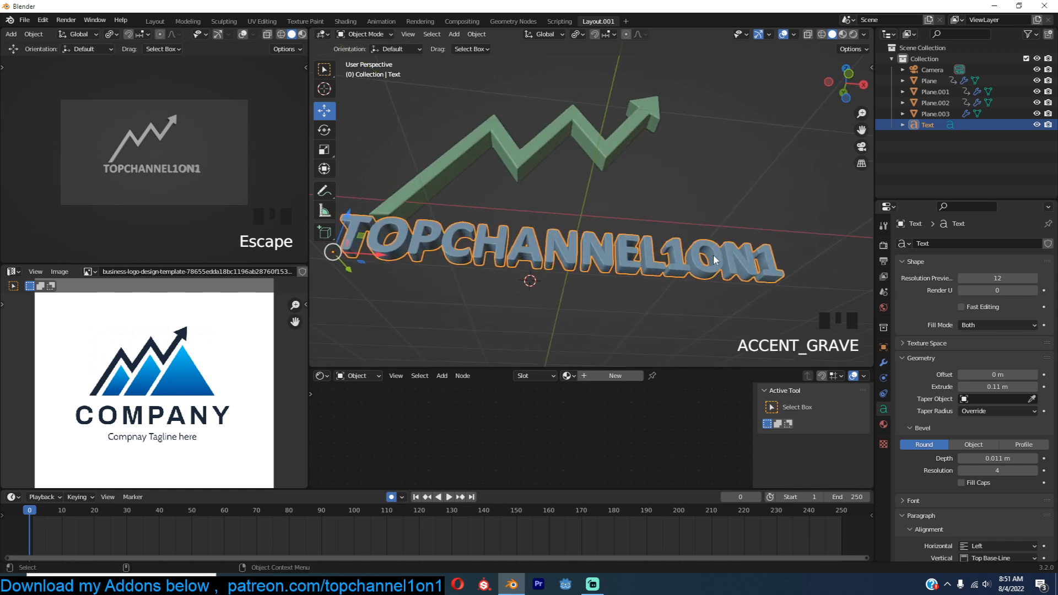
key("Tab")
key("Tab")
right_click(695, 243)
mouse_move(704, 243)
left_click(743, 254)
Select all of the text mesh's geometry and try to separate it into letters by loose parts.
key("Tab")
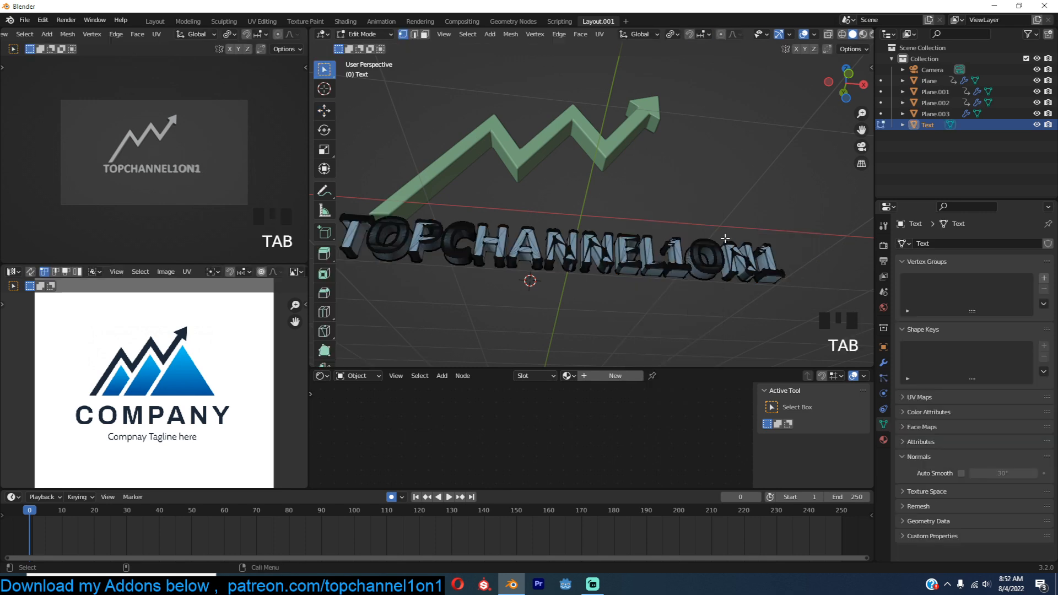
key("a")
key("Tab")
scroll(599, 145, "up", 2)
key("grave")
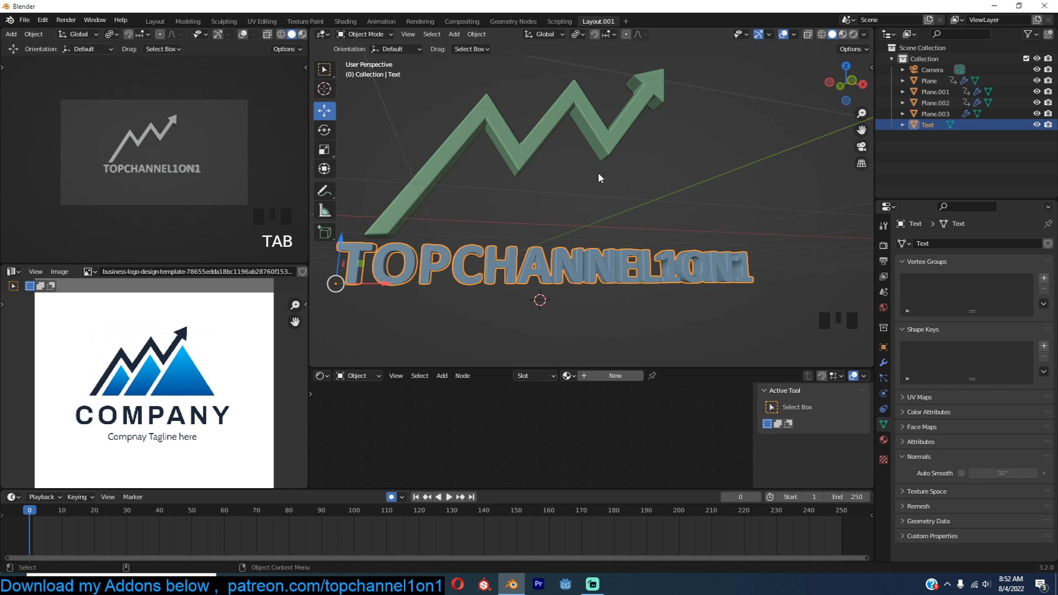
scroll(667, 328, "up", 3)
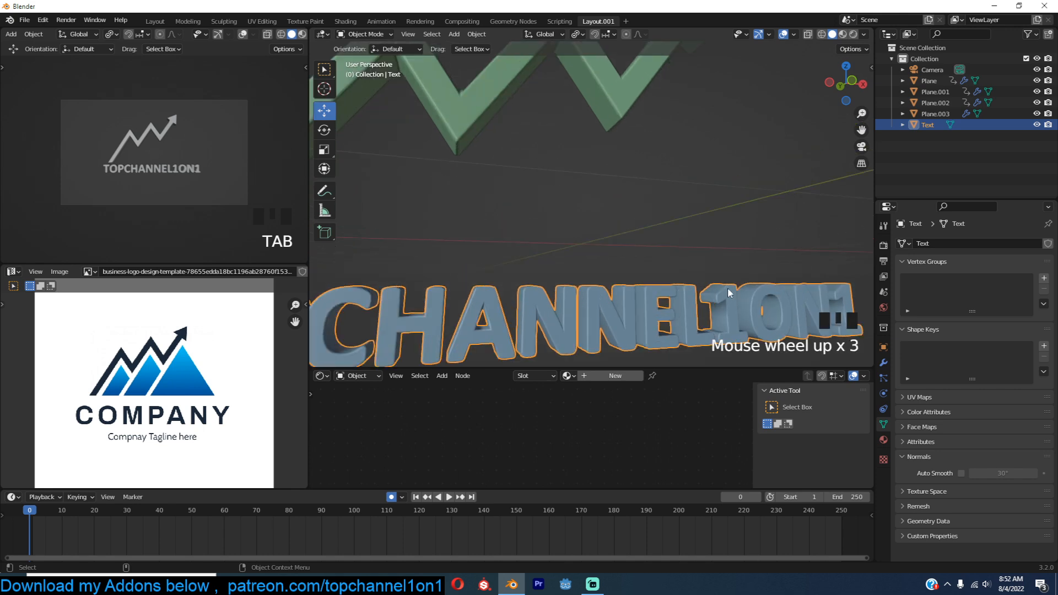
key("Tab")
middle_click_drag(728, 287, 697, 185)
key("p")
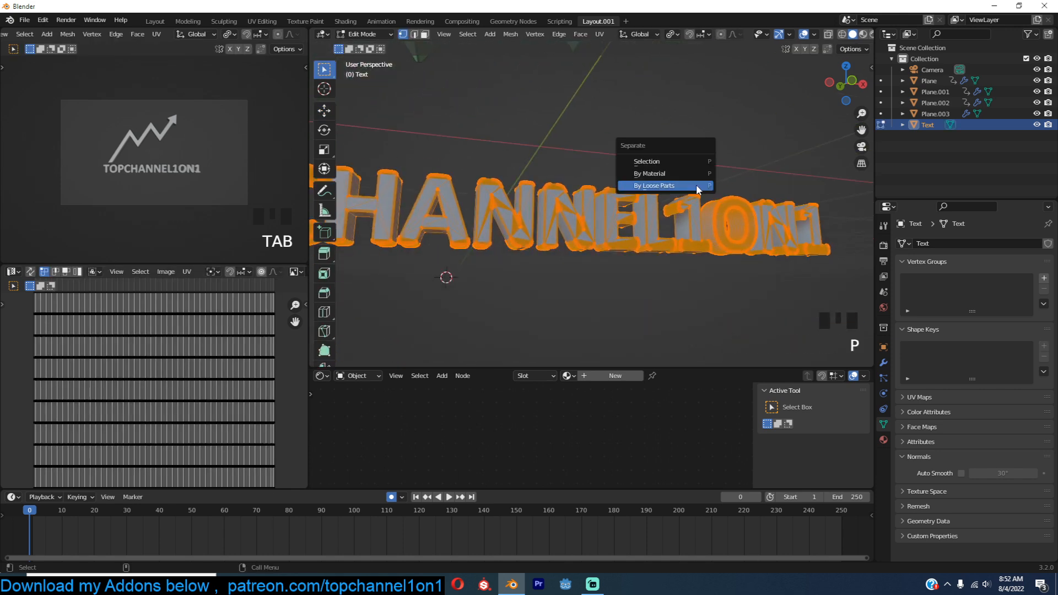
left_click(654, 186)
key("Tab")
Test-grab parts of the separated L and 1 letters to check how they are split, cancelling each move.
key("grave")
key("alt+a")
scroll(696, 235, "up", 4)
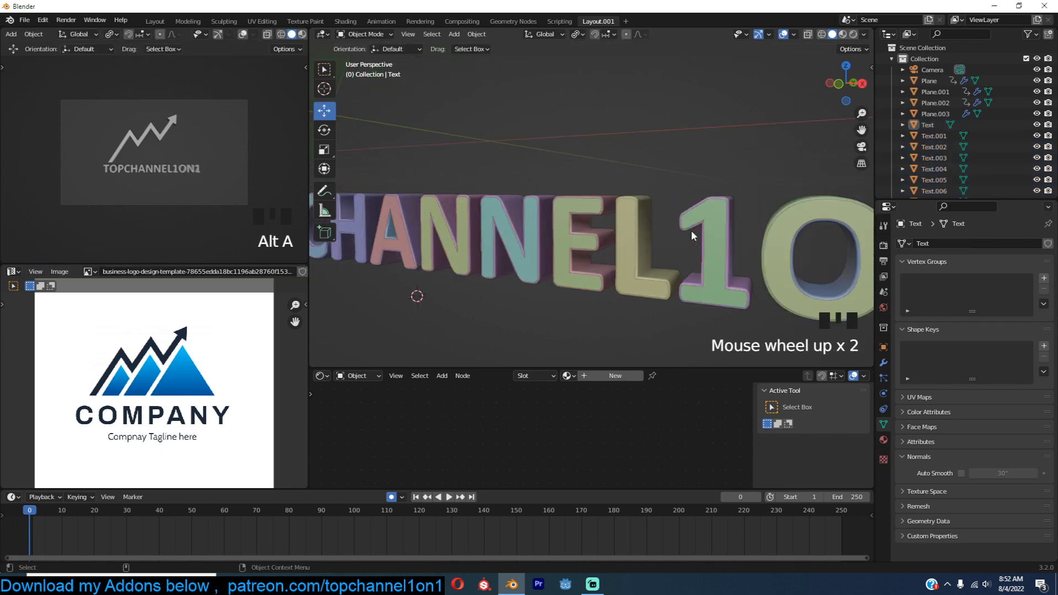
left_click(648, 240)
key("g")
key("Escape")
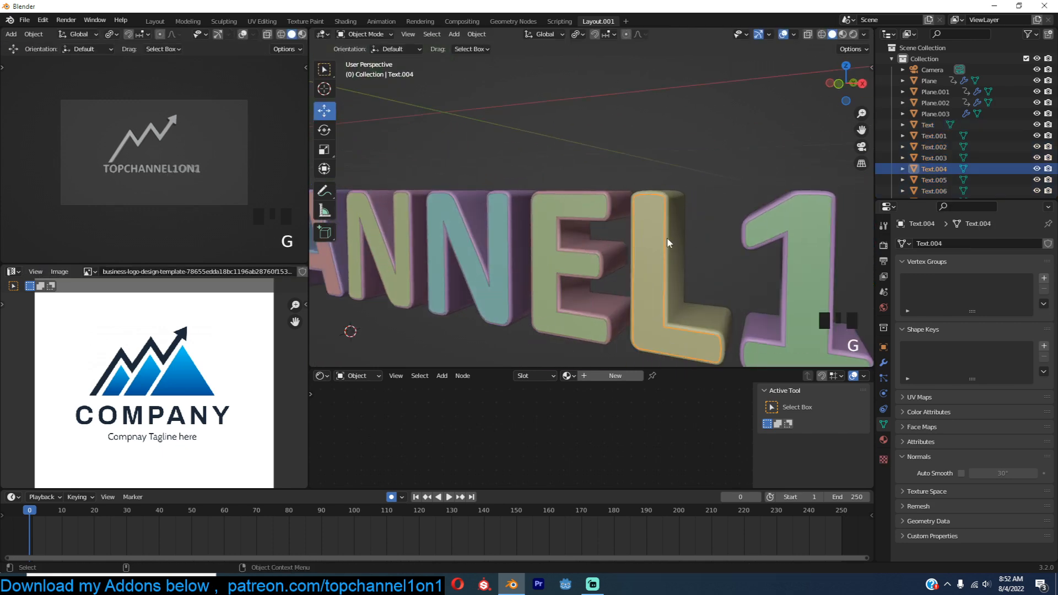
left_click(782, 246)
key("g")
right_click(804, 270)
left_click(795, 221)
key("g")
right_click(726, 222)
Undo the separation by loose parts so the text is a single mesh object again.
scroll(726, 220, "down", 5)
key("KP_1")
key("ctrl+z")
key("ctrl+z")
key("ctrl+z")
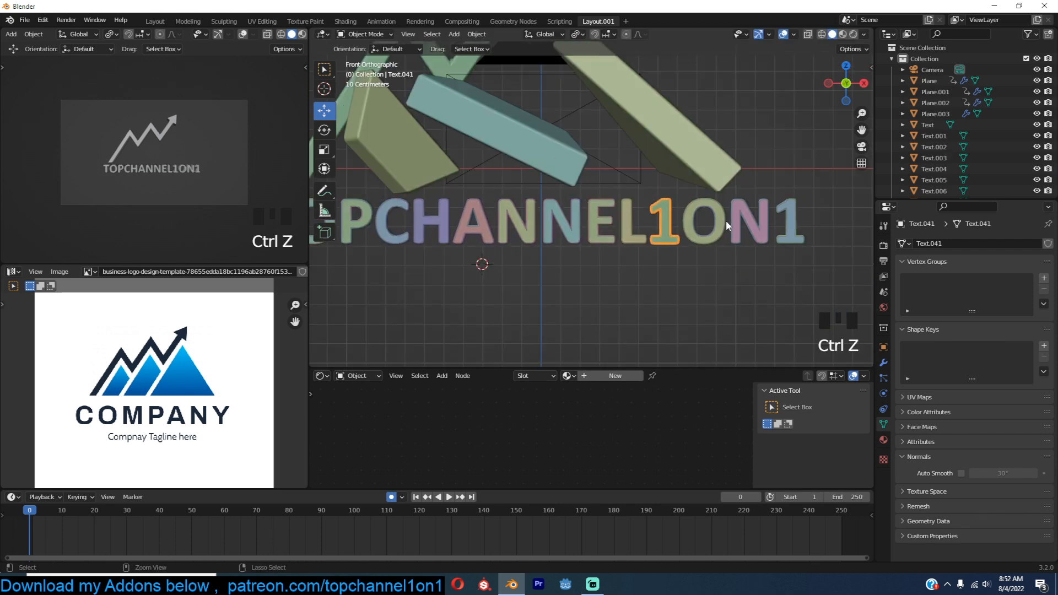
scroll(787, 251, "up", 3)
scroll(793, 252, "down", 3)
key("ctrl+z")
key("ctrl+z")
key("ctrl+z")
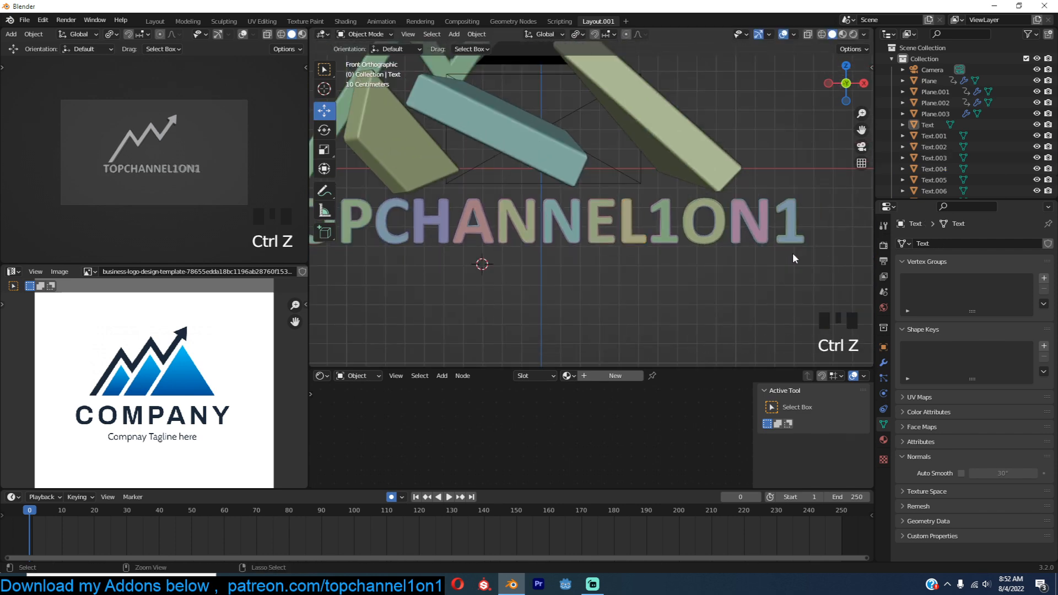
key("ctrl+z")
scroll(792, 254, "up", 2)
middle_click_drag(691, 241, 706, 247)
key("Tab")
scroll(661, 262, "down", 2)
key("ctrl+z")
key("ctrl+z")
key("ctrl+z")
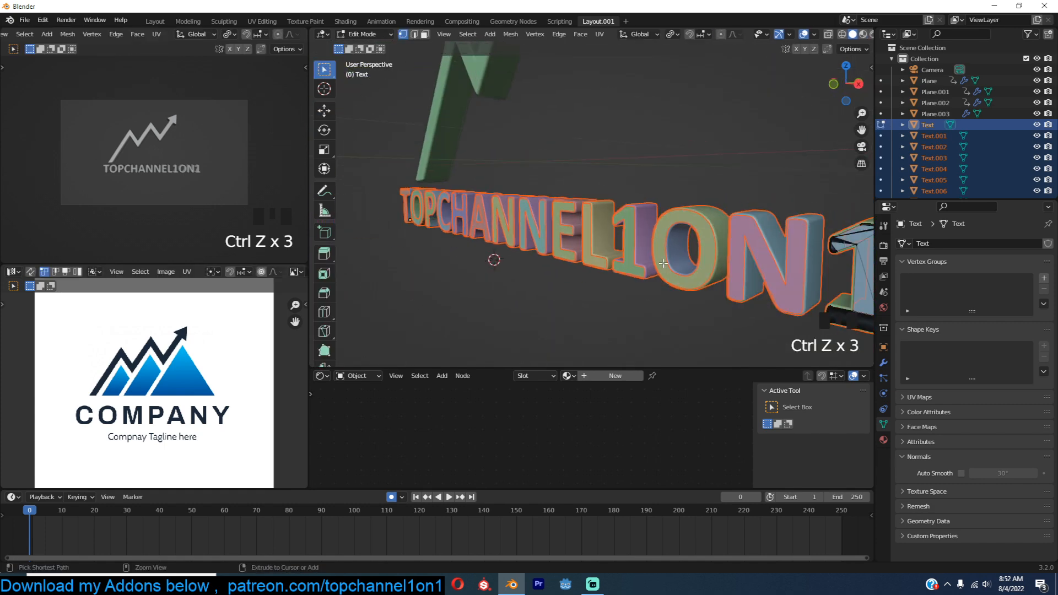
key("ctrl+z")
key("ctrl+z")
key("ctrl+z")
key("ctrl+z")
key("ctrl+z")
key("ctrl+z")
key("ctrl+z")
key("ctrl+z")
Merge all of the TOPCHANNEL1ON1 text mesh's vertices by distance.
key("Tab")
key("grave")
middle_click_drag(663, 263, 782, 245)
key("Tab")
key("Tab")
key("a")
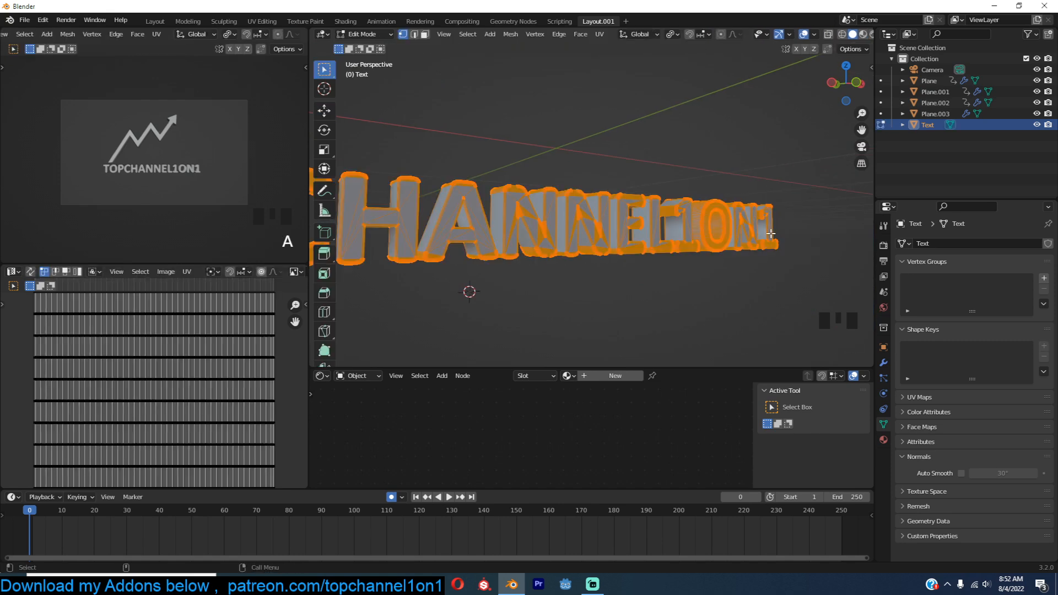
key("m")
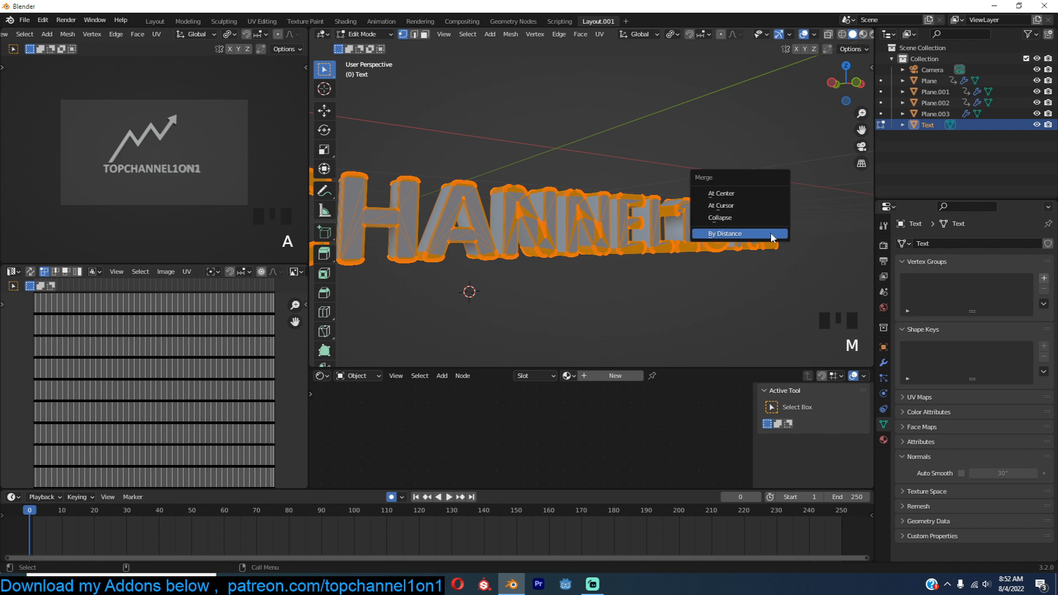
left_click(771, 237)
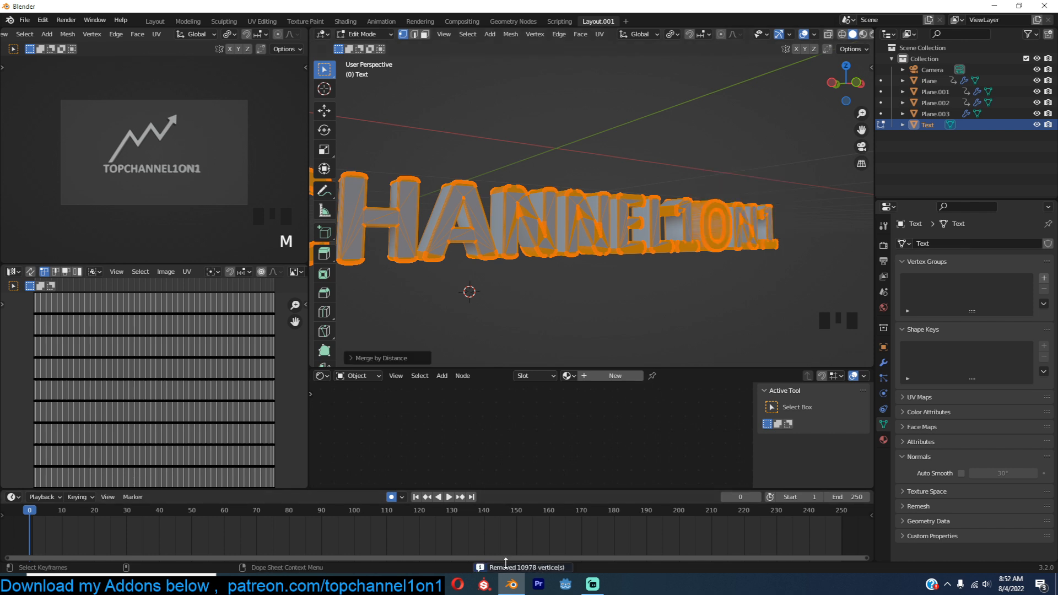
key("Tab")
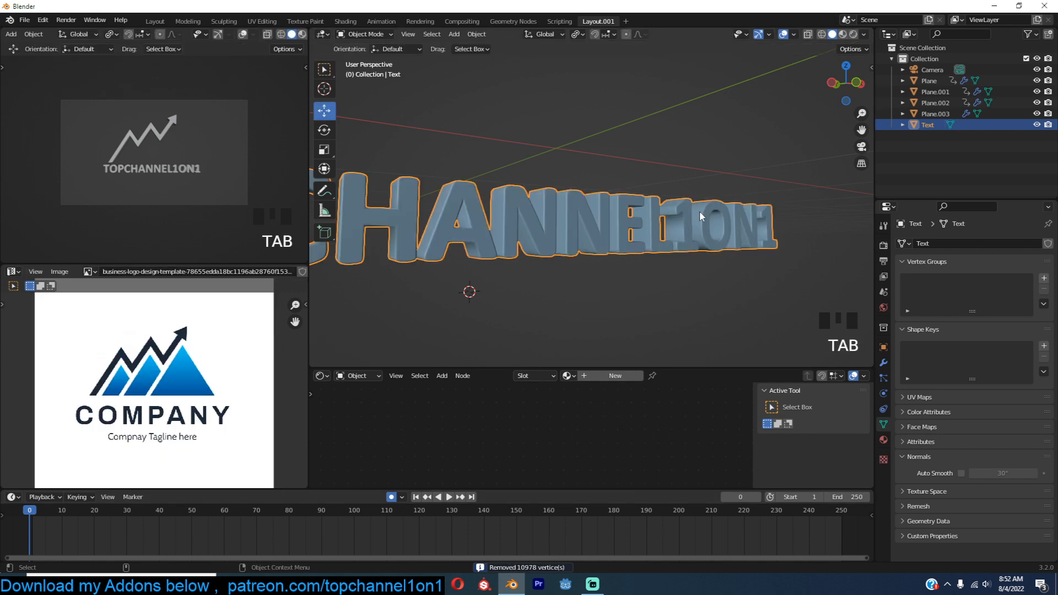
Separate the merged text mesh by loose parts so each letter is its own object.
key("Tab")
key("p")
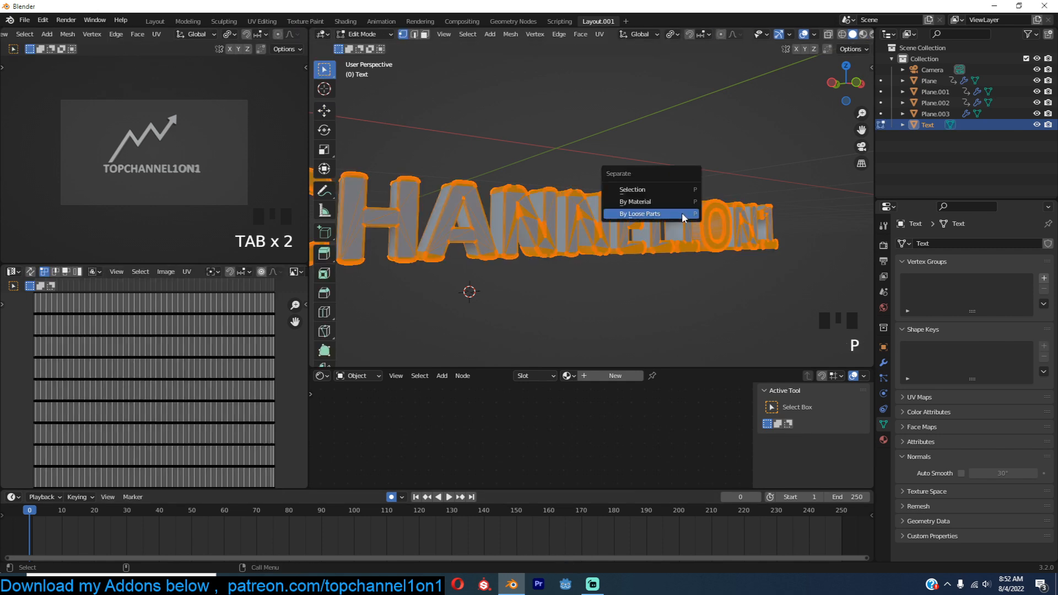
left_click(683, 215)
key("Tab")
key("Tab")
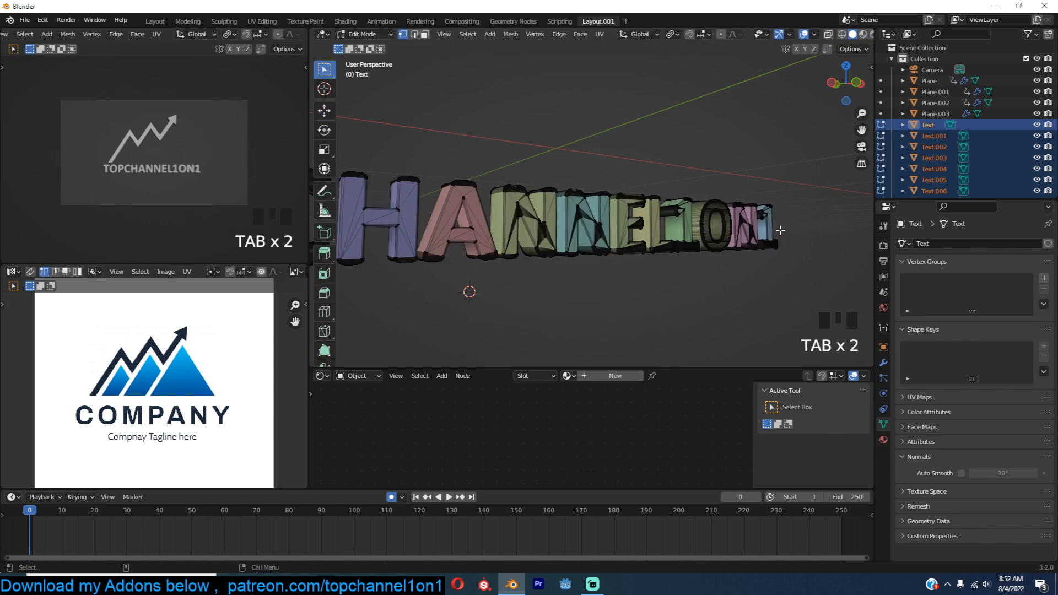
key("Tab")
key("grave")
scroll(736, 247, "down", 2)
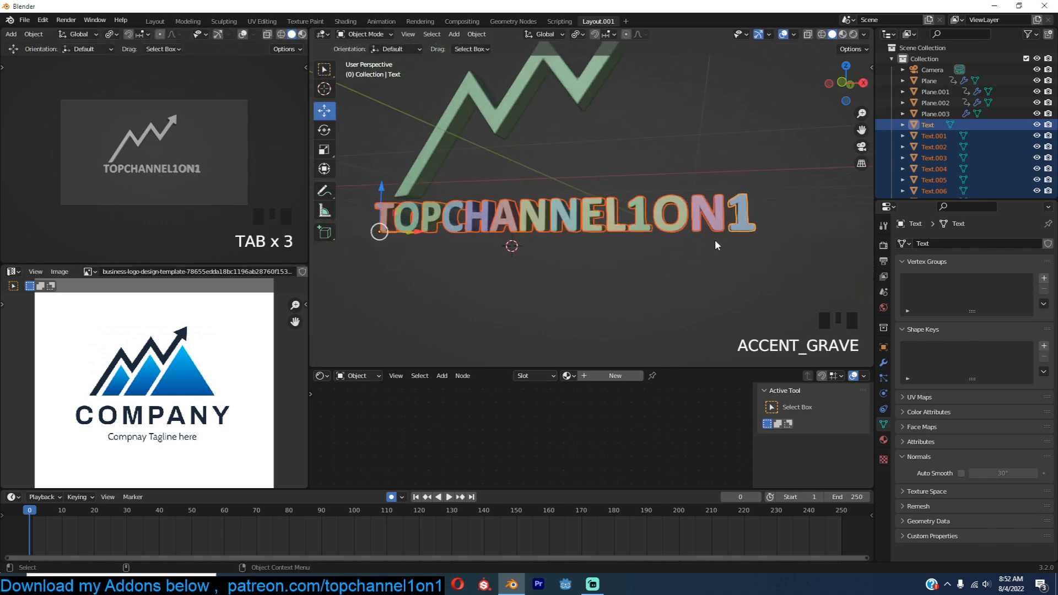
key("grave")
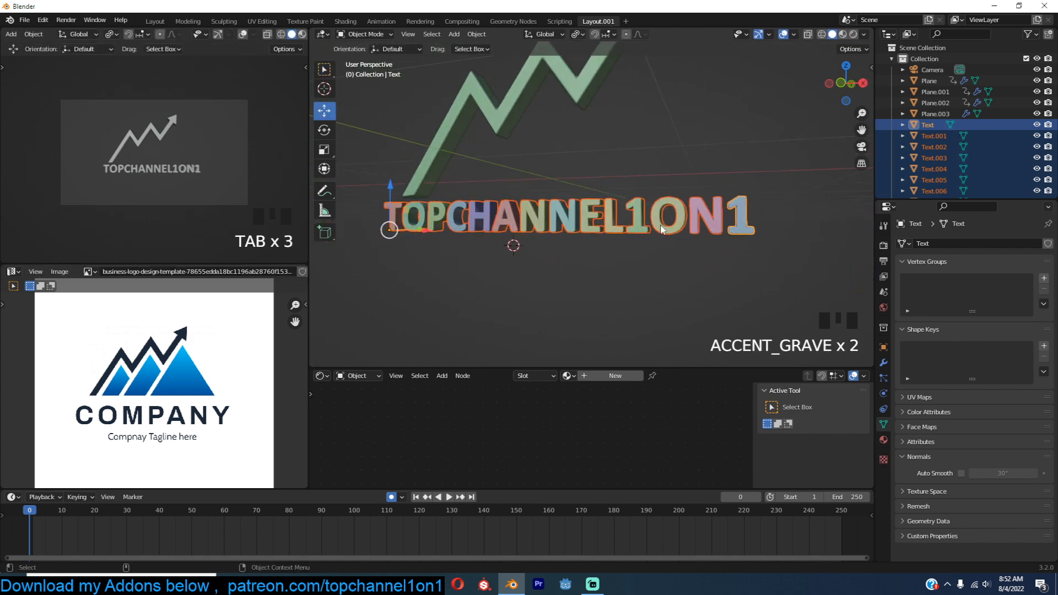
left_click(751, 223)
key("r")
right_click(656, 231)
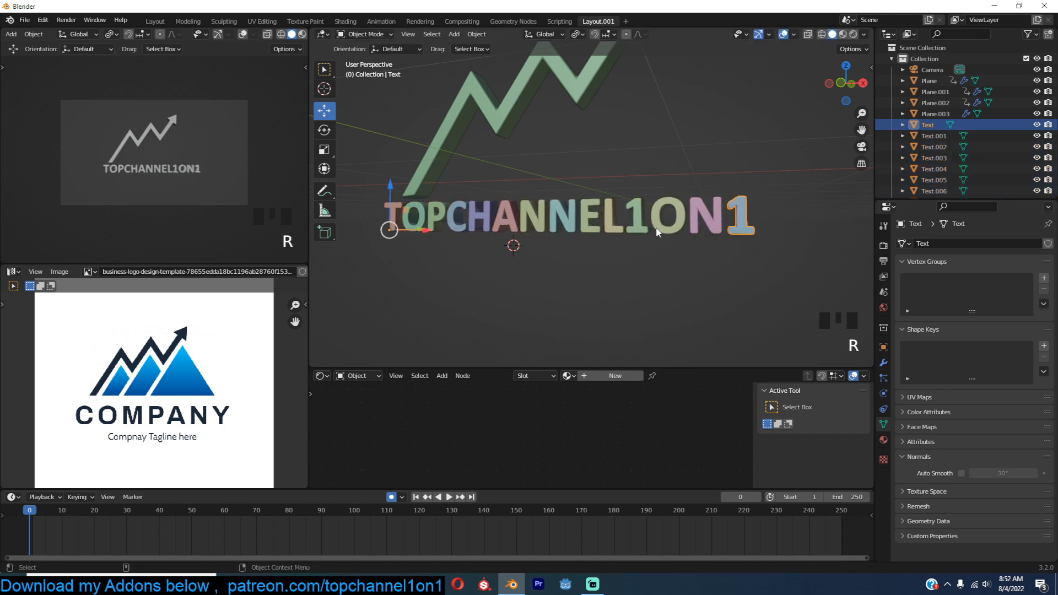
Select all the letter objects and set each one's origin to its geometry.
left_click_drag(375, 245, 818, 224)
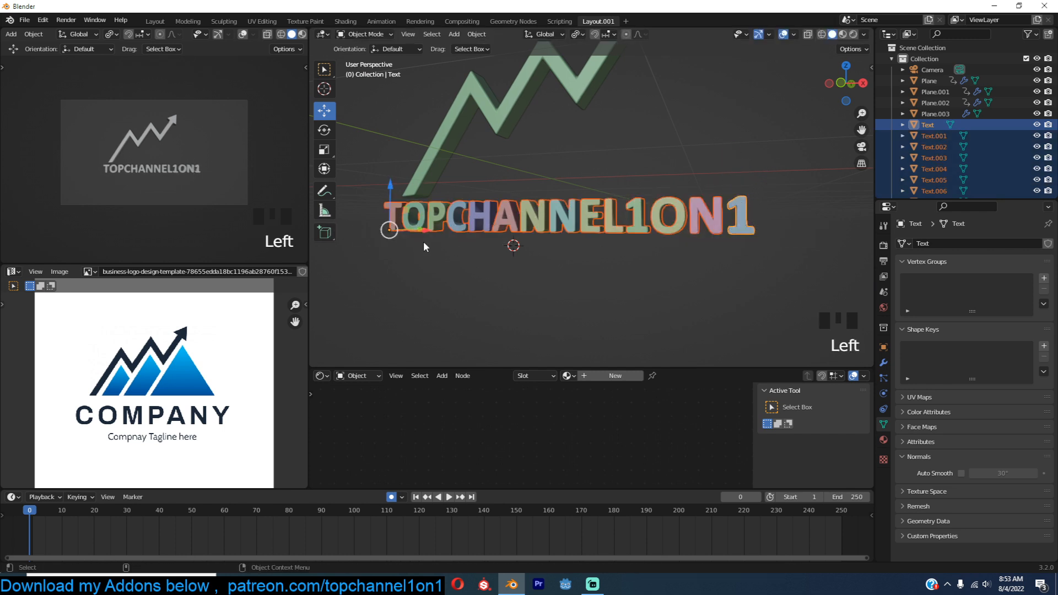
right_click(626, 210)
mouse_move(600, 209)
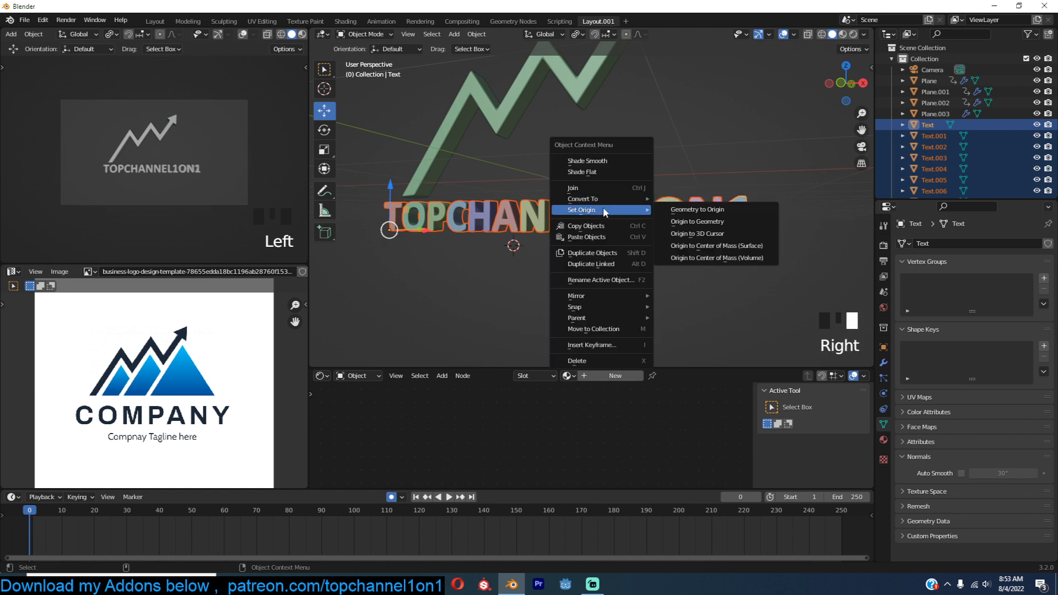
left_click(699, 221)
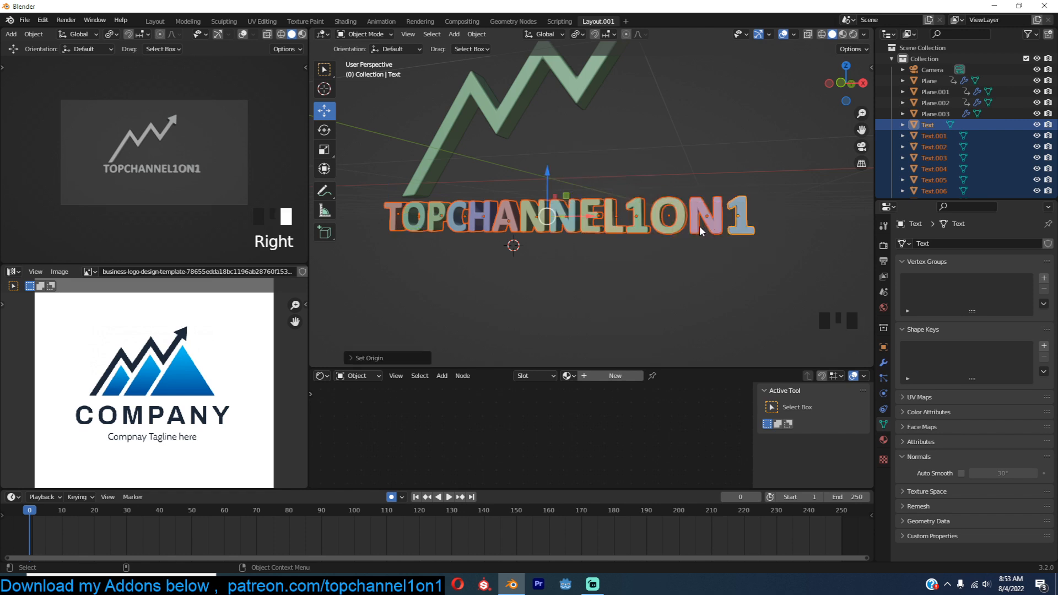
key("r")
key("r")
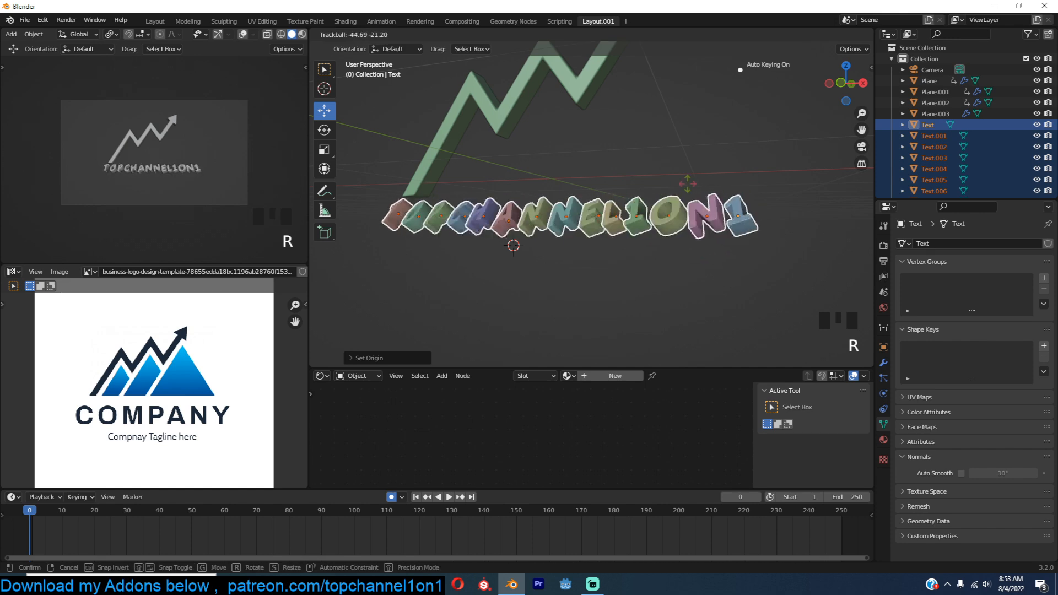
key("Escape")
Nudge all the letters along Y at frame 0 and again at frame 60 to record auto-keyed positions.
key("grave")
key("KP_7")
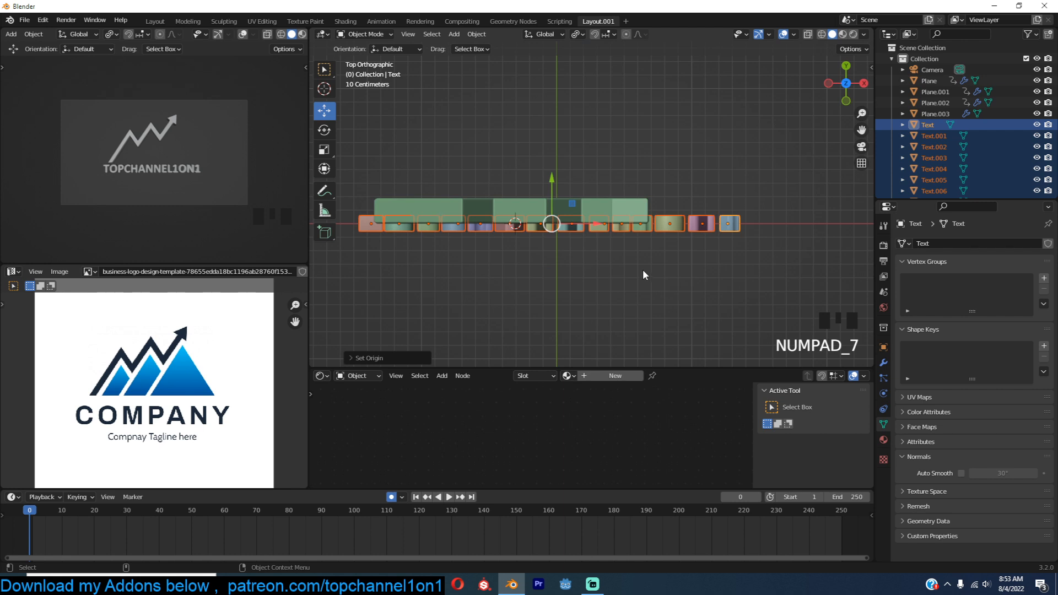
left_click_drag(549, 174, 551, 164)
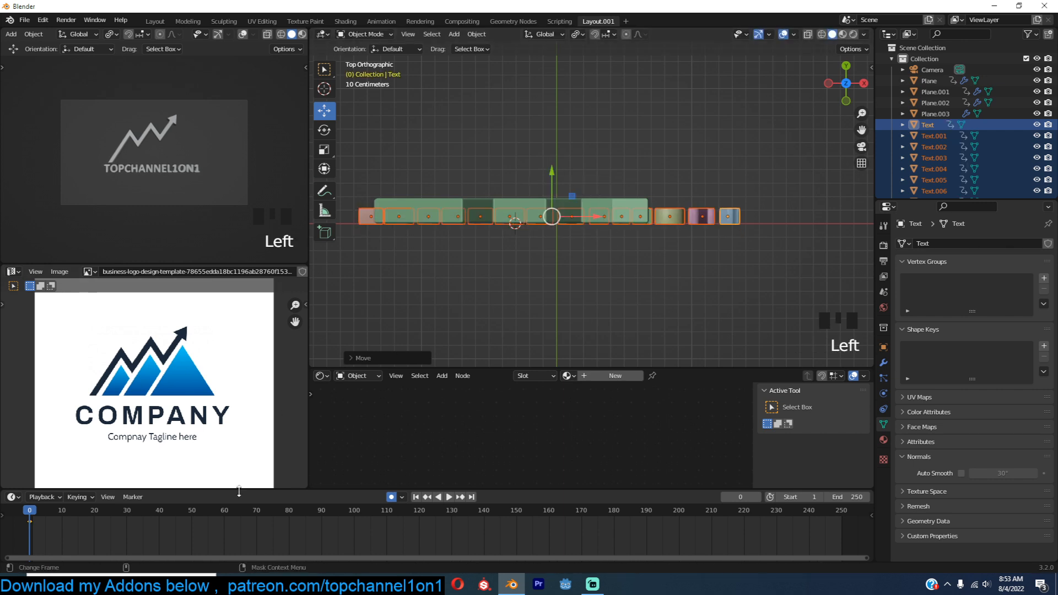
right_click(222, 516, "shift")
right_click(224, 517, "shift")
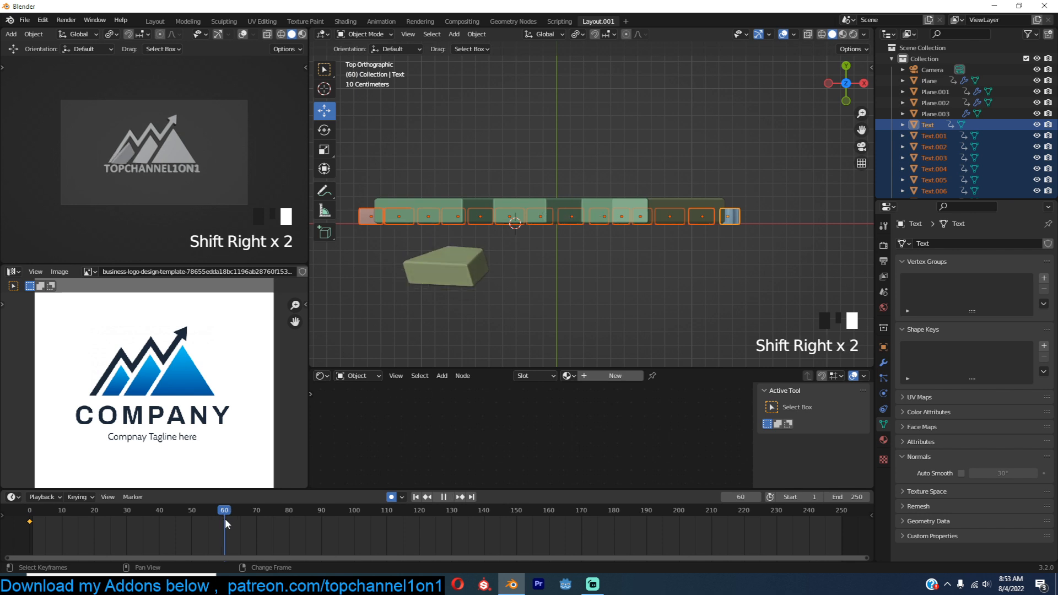
left_click_drag(554, 167, 554, 163)
Return to frame 0 and move all the letters along the Y axis to behind the camera.
key("Down")
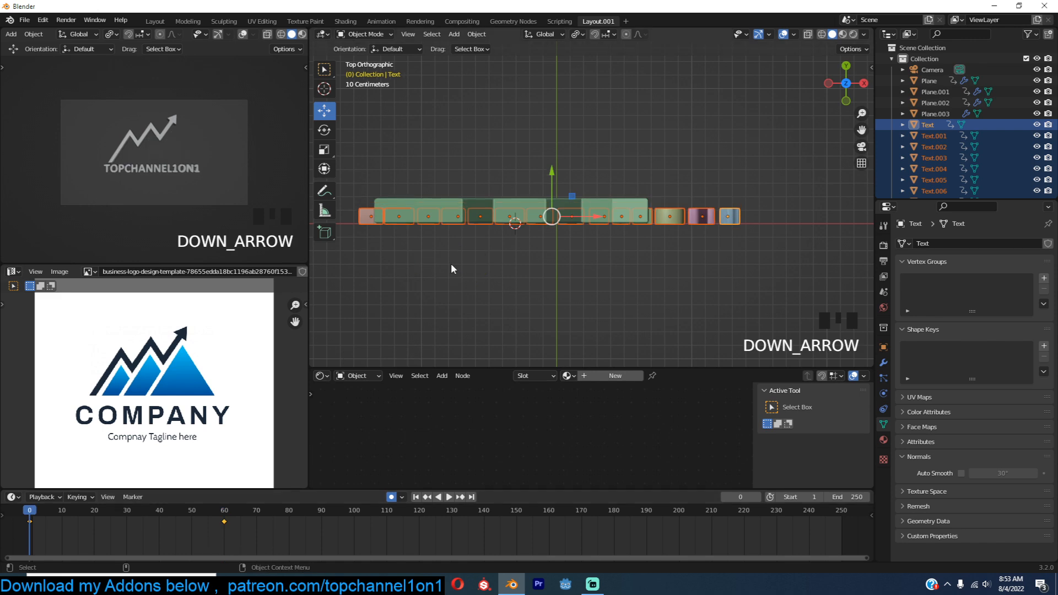
scroll(593, 177, "down", 9)
key("Left")
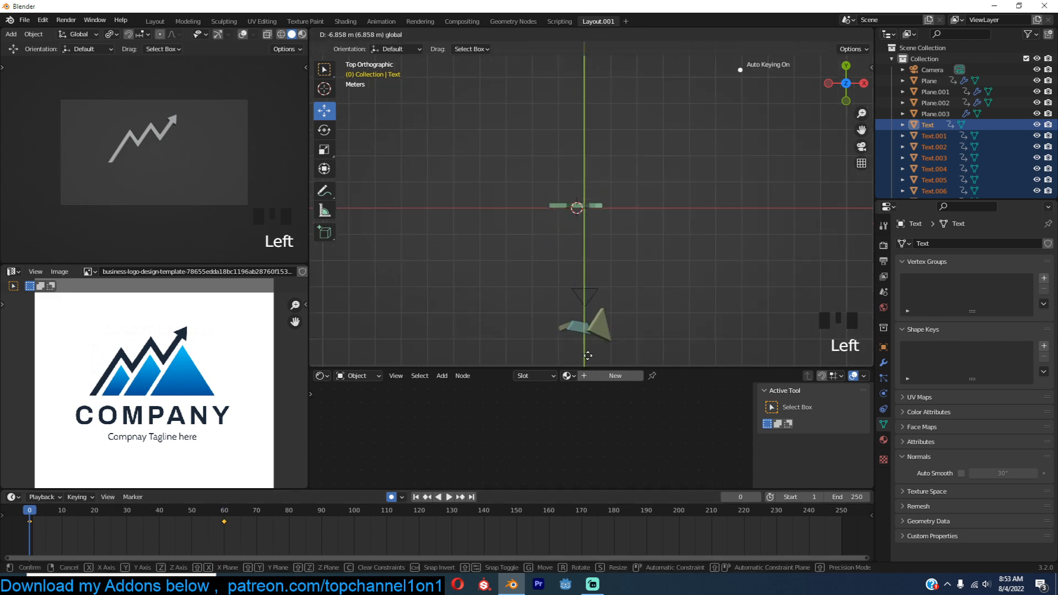
scroll(620, 300, "down", 6)
scroll(618, 303, "up", 3)
key("grave")
scroll(689, 201, "up", 3)
key("grave")
left_click_drag(744, 220, 778, 222)
key("grave")
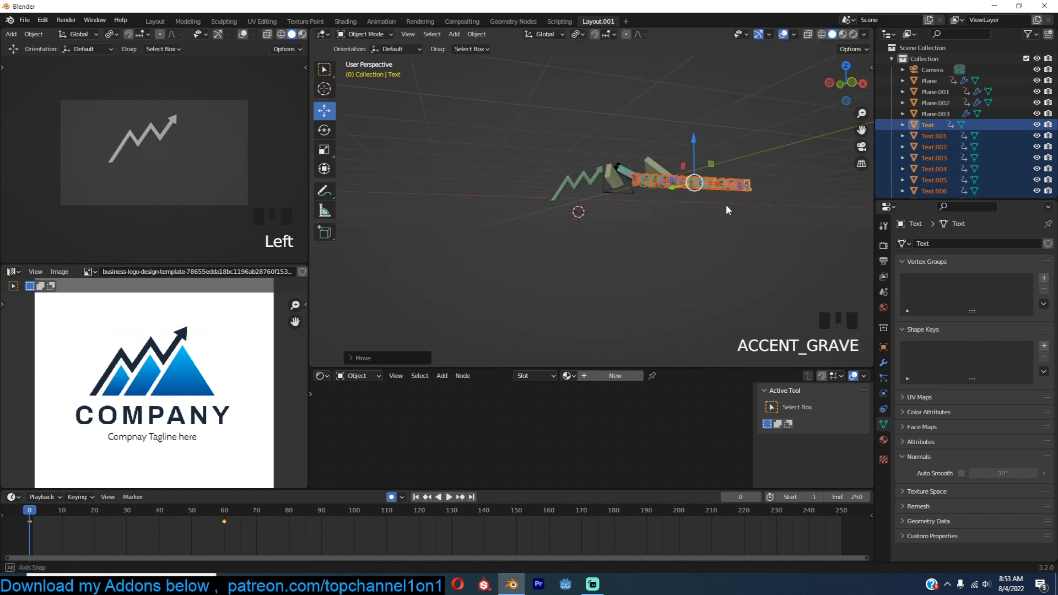
Tilt all the letters around their own origins at frame 0 with a free trackball rotation.
key("r")
key("r")
key("r")
key("r")
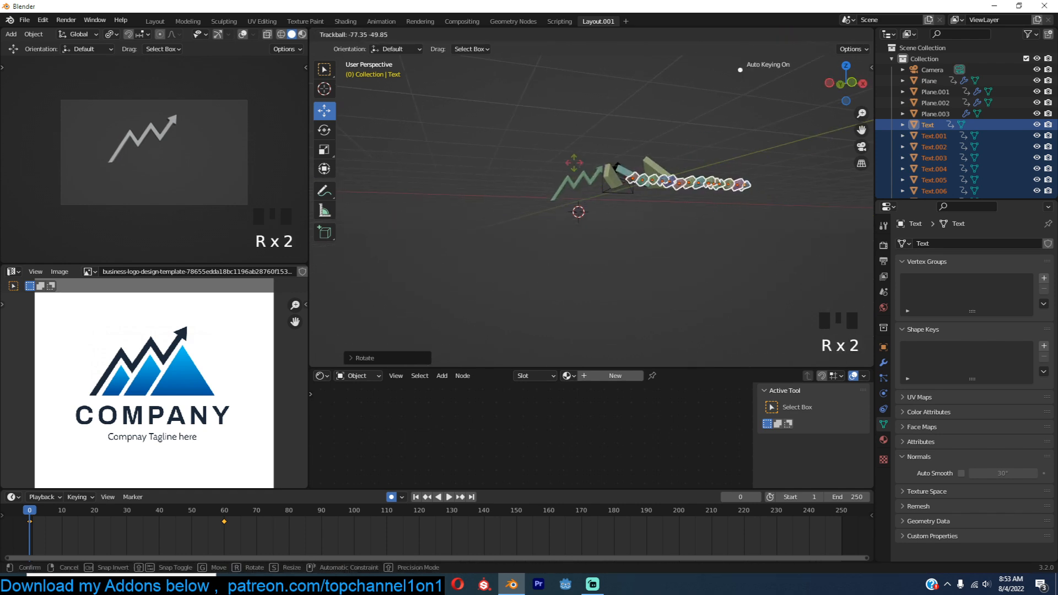
left_click(658, 191)
Run Randomize Transform on the selected letters and open its settings.
key("F3")
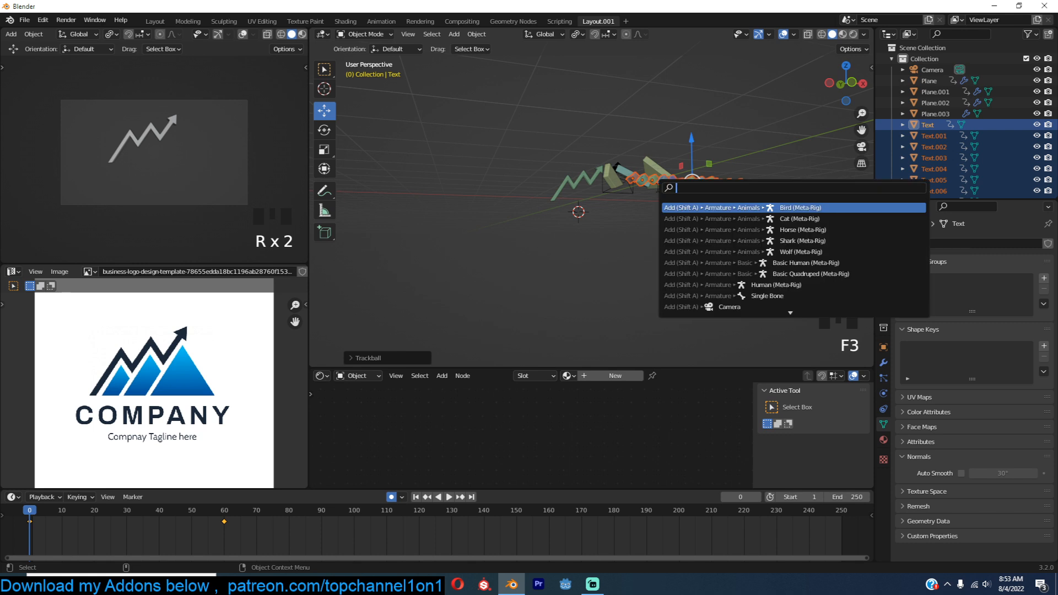
type("RAND")
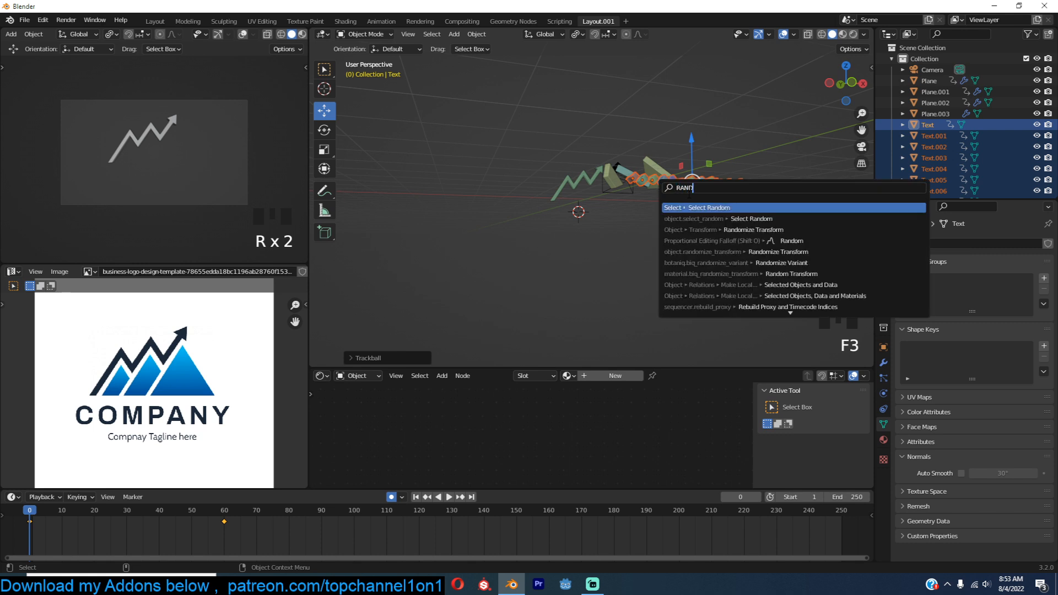
left_click(764, 231)
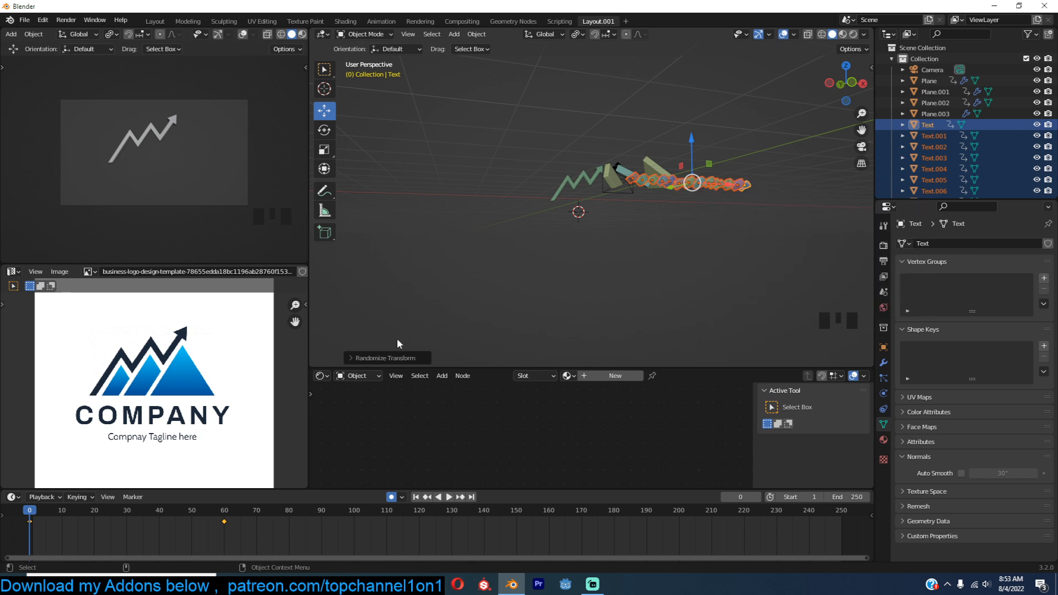
left_click(370, 358)
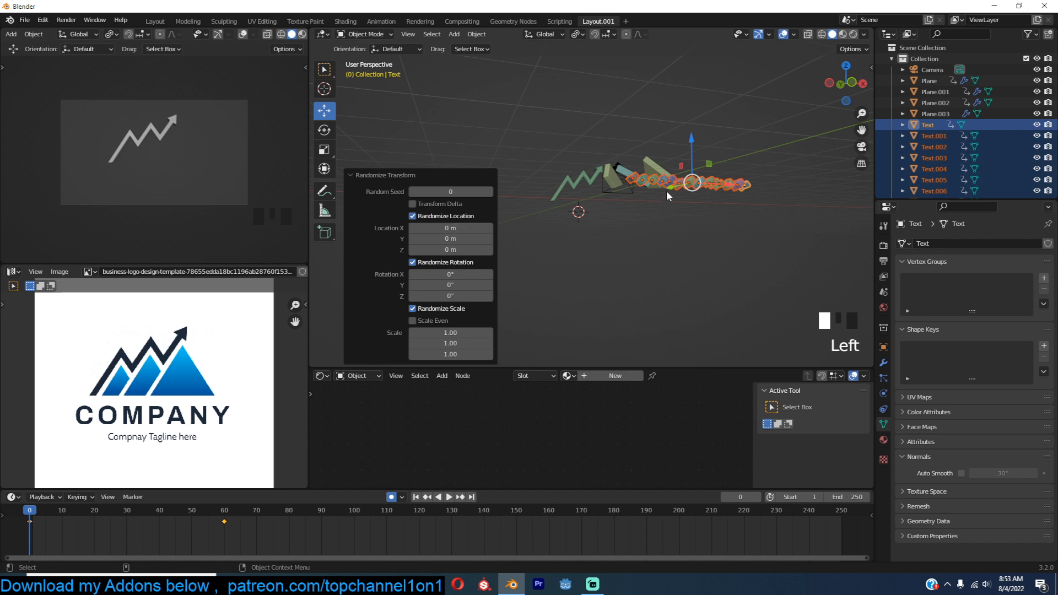
Set the letters' random rotation to 100° on X, 100° on Y and 180° on Z.
left_click_drag(466, 274, 454, 297)
left_click(454, 297)
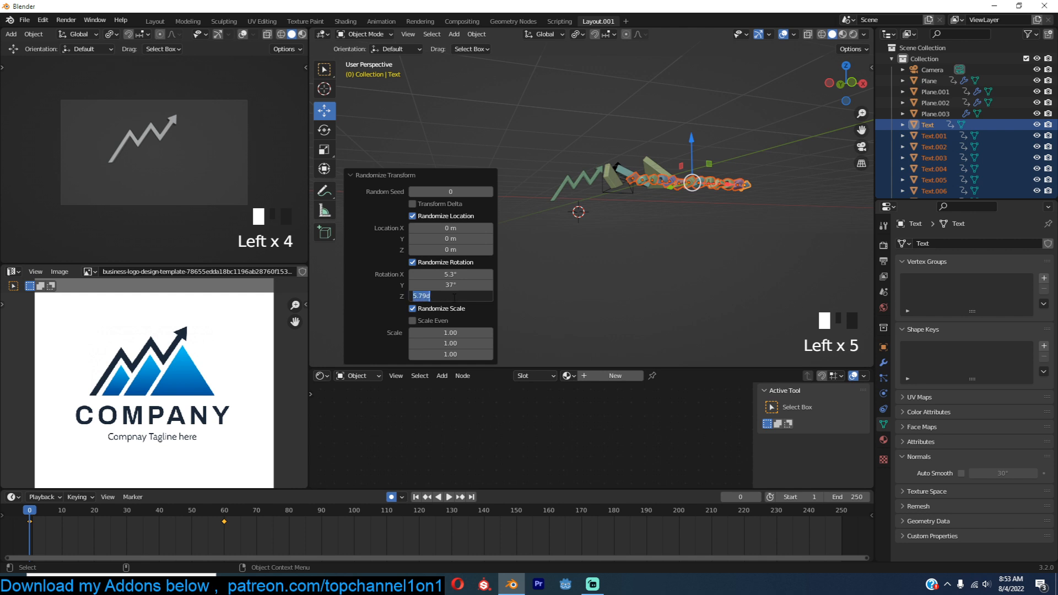
type("0")
key("Return")
left_click(466, 285)
type("100")
key("Return")
left_click(465, 274)
type("100")
key("Return")
scroll(606, 221, "up", 6)
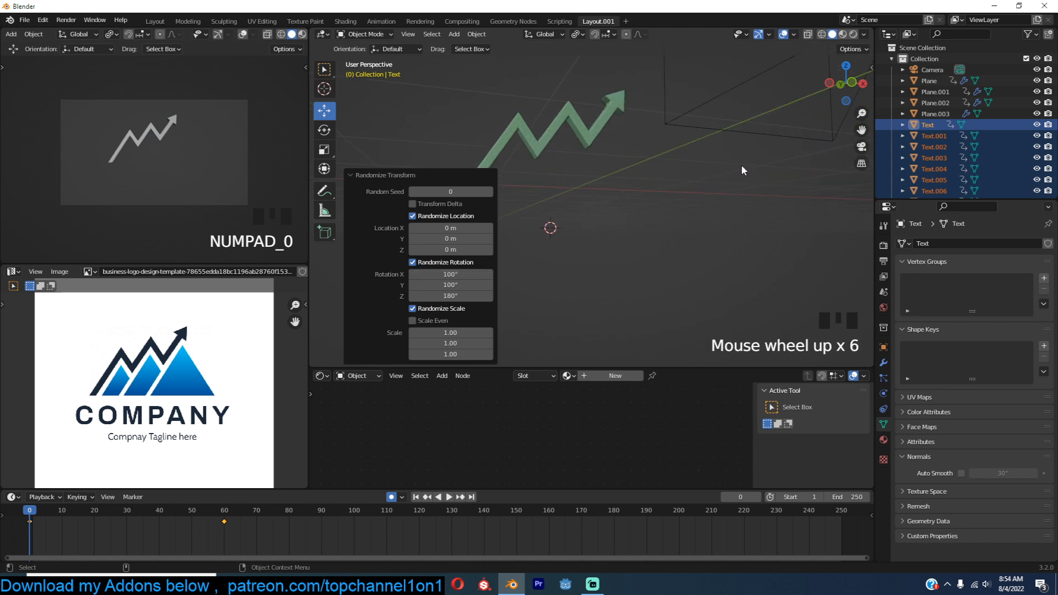
scroll(693, 199, "down", 4)
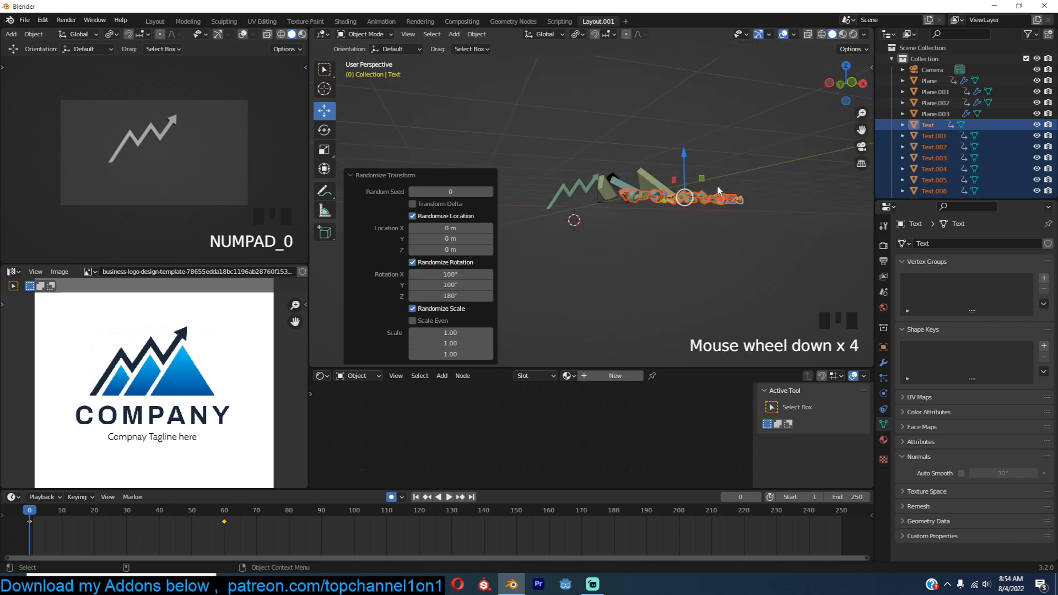
Auto-key the letters' randomized rotation at frame 0 with a 0° rotate, and play the animation to check it.
left_click(757, 19)
key("r")
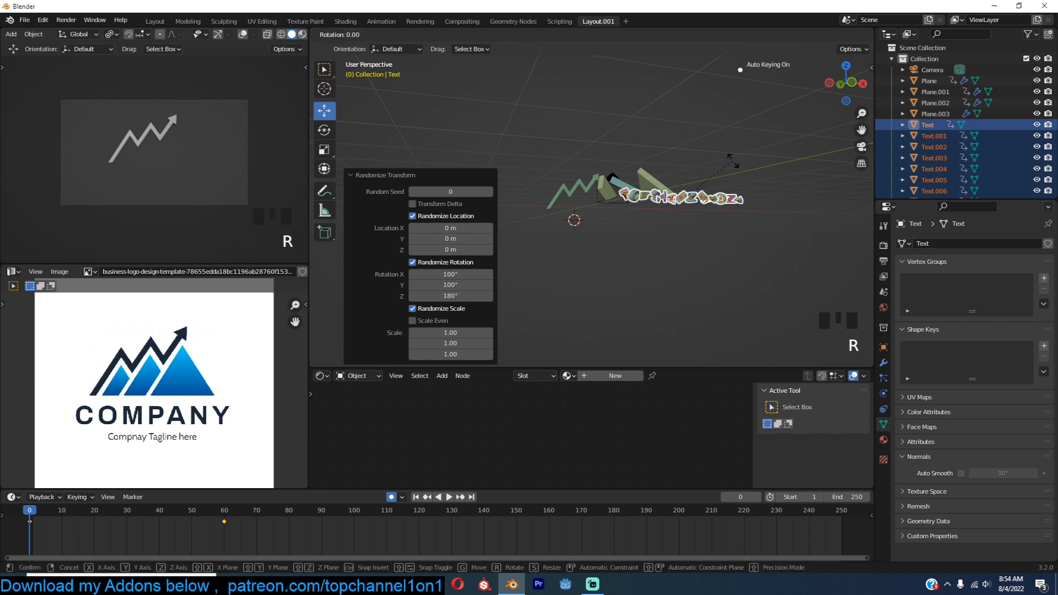
left_click(710, 180)
key("space")
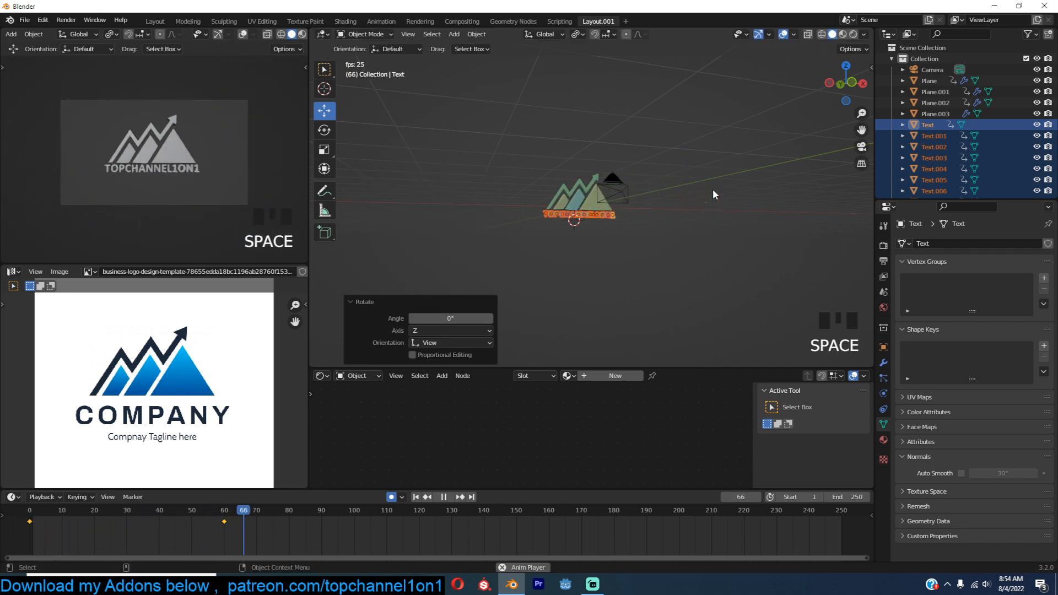
key("space")
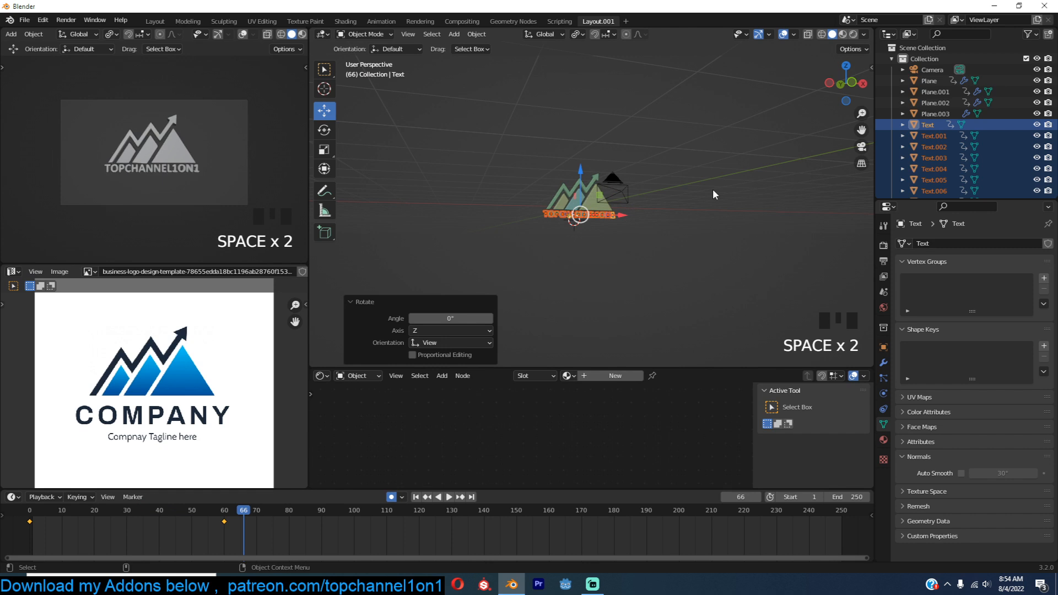
Return to frame 0 and scatter all the letters by randomizing their location with Randomize Transform.
key("Down")
key("Left")
key("Down")
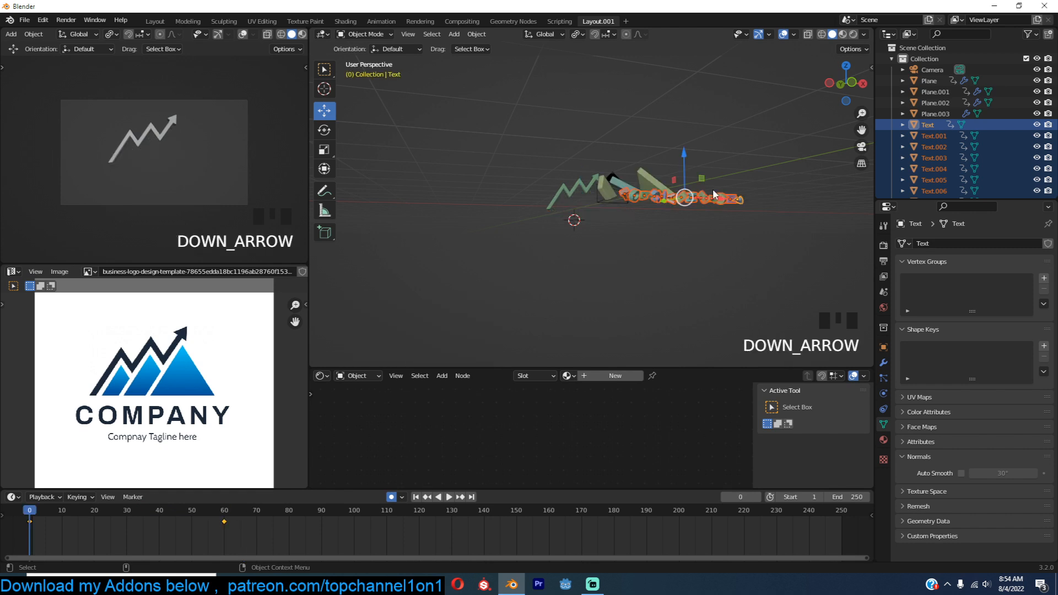
key("KP_7")
key("KP_Decimal")
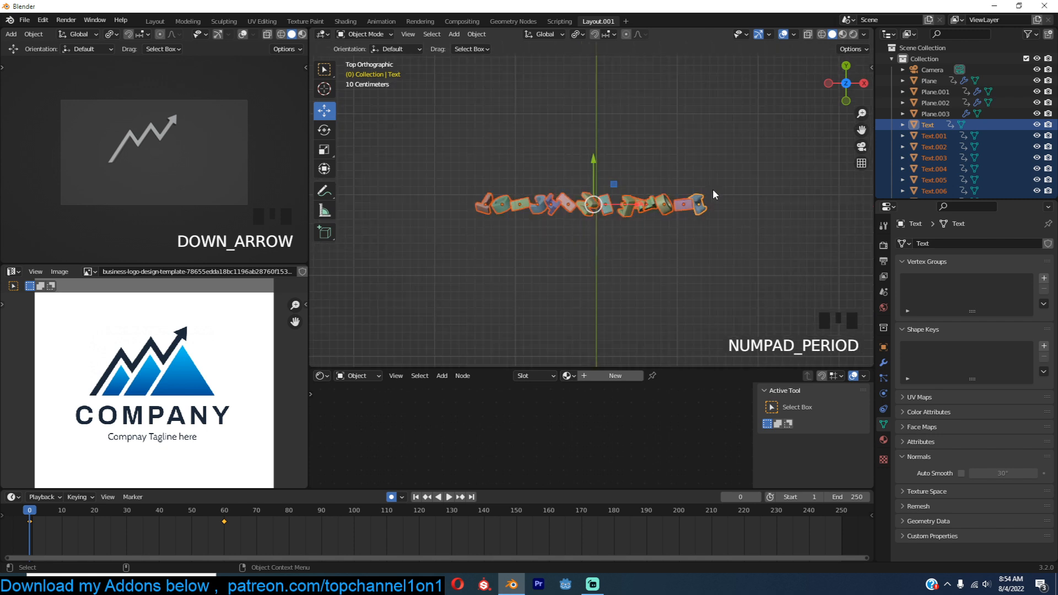
scroll(713, 189, "down", 4)
left_click(539, 204)
left_click_drag(497, 176, 659, 229)
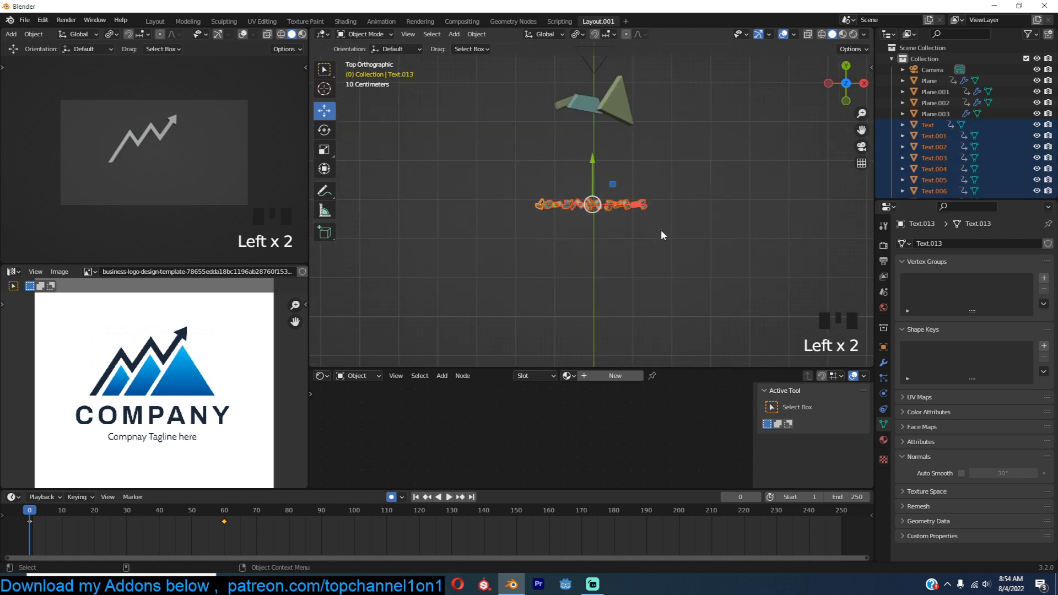
key("F3")
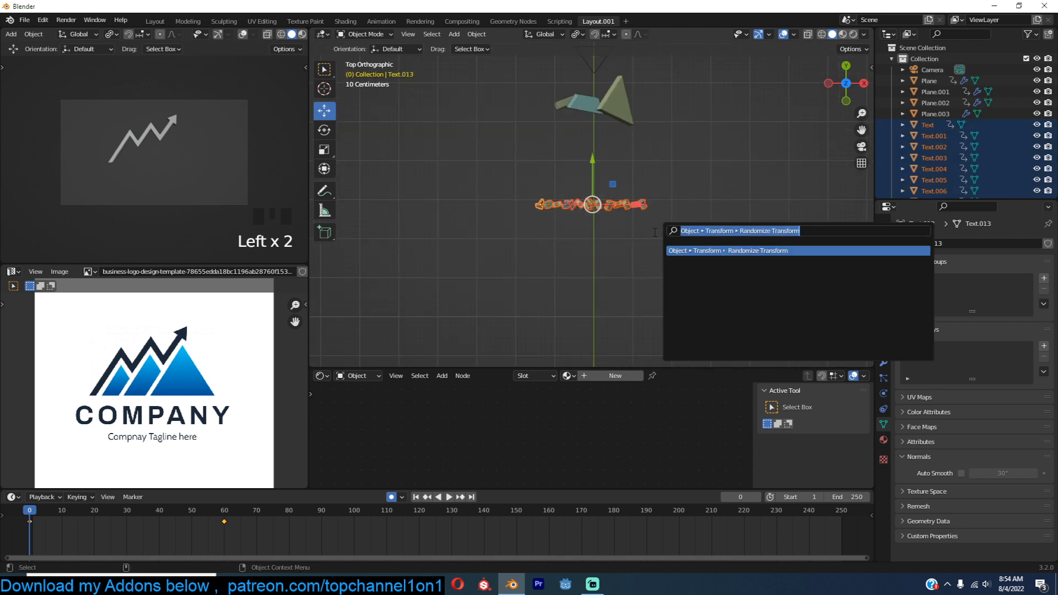
left_click(731, 251)
left_click_drag(452, 228, 510, 250)
Move the scattered letters -4.4549 m along Y, farther behind the camera.
scroll(659, 177, "down", 2)
left_click_drag(631, 134, 631, 254)
key("grave")
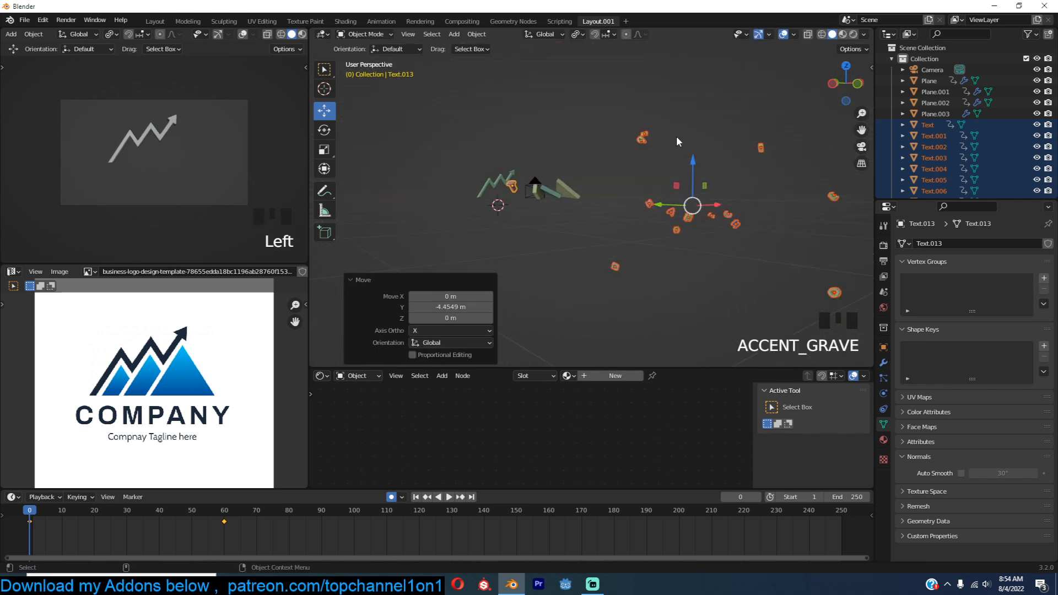
Raise the scattered letters 0.24969 m along Z and play the animation through the camera.
left_click_drag(685, 146, 693, 149)
key("KP_0")
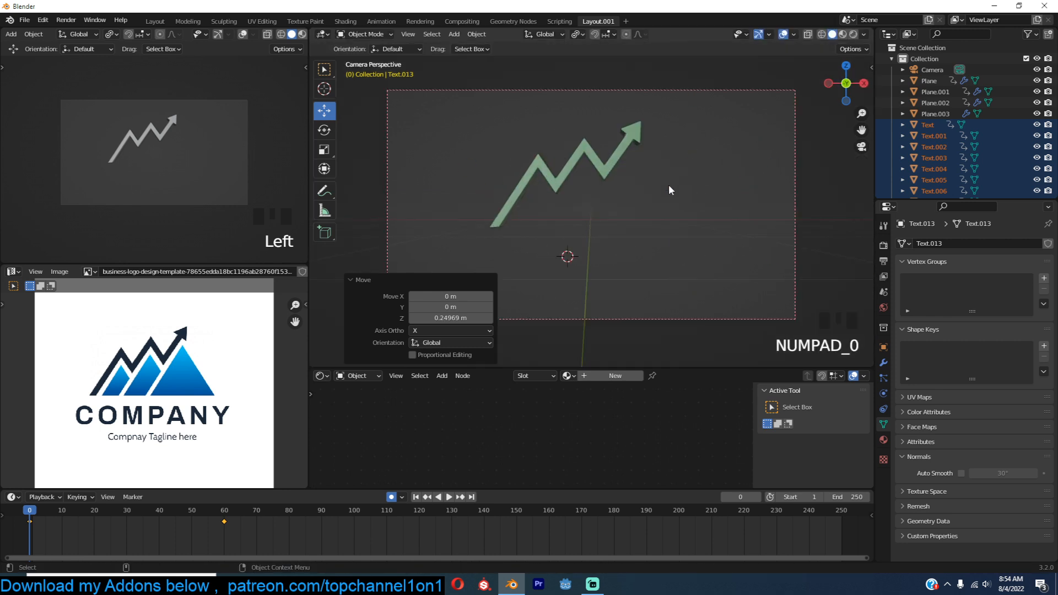
key("space")
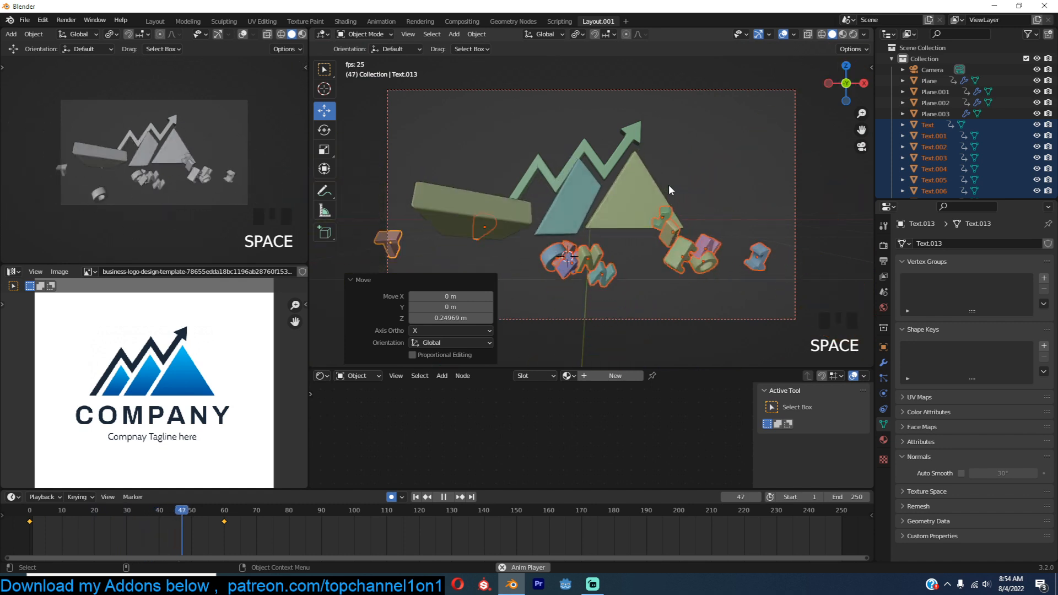
key("space")
key("alt+a")
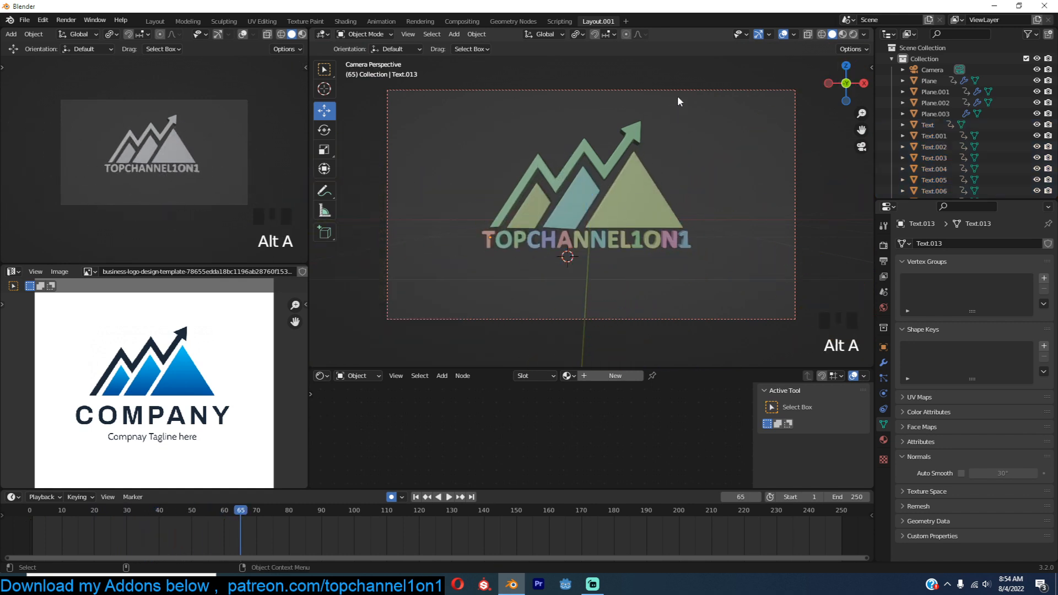
Auto-key the camera's final pose at frame 65 and a rotated starting pose at frame 1, and play the motion.
left_click(665, 118)
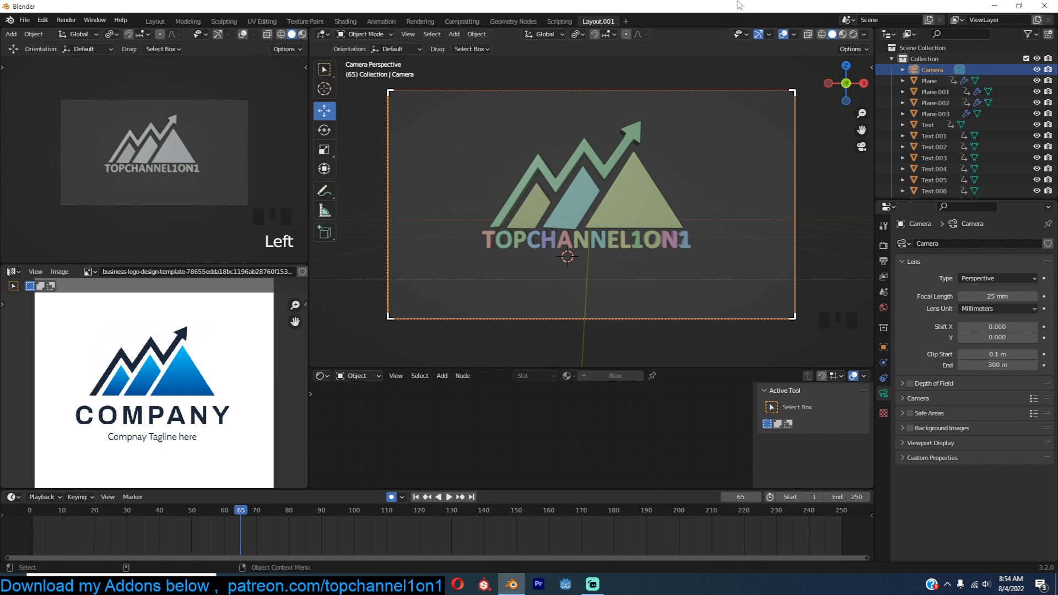
key("g")
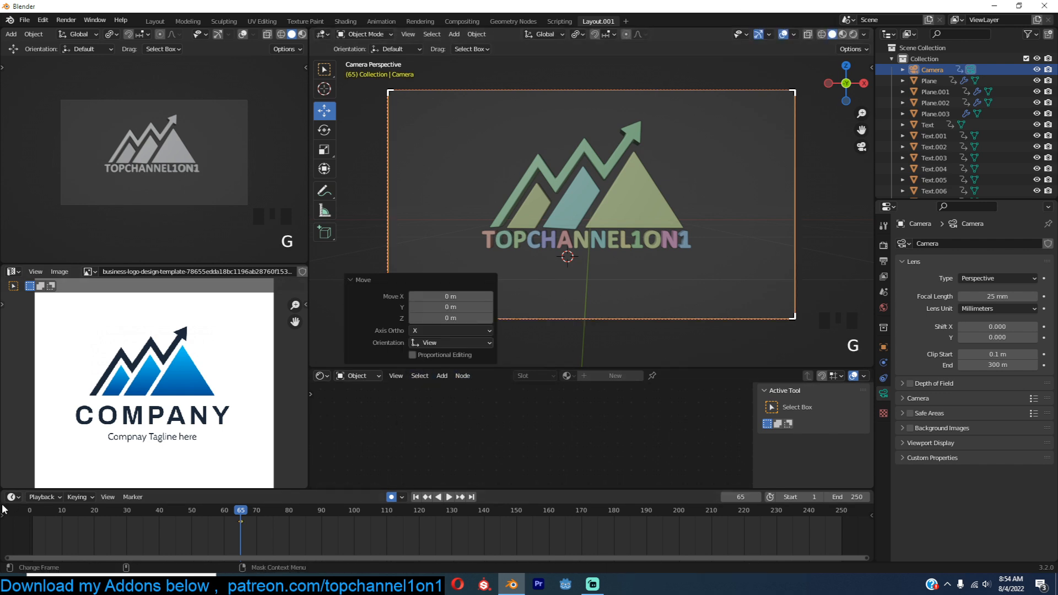
right_click(31, 524, "shift")
key("r")
key("r")
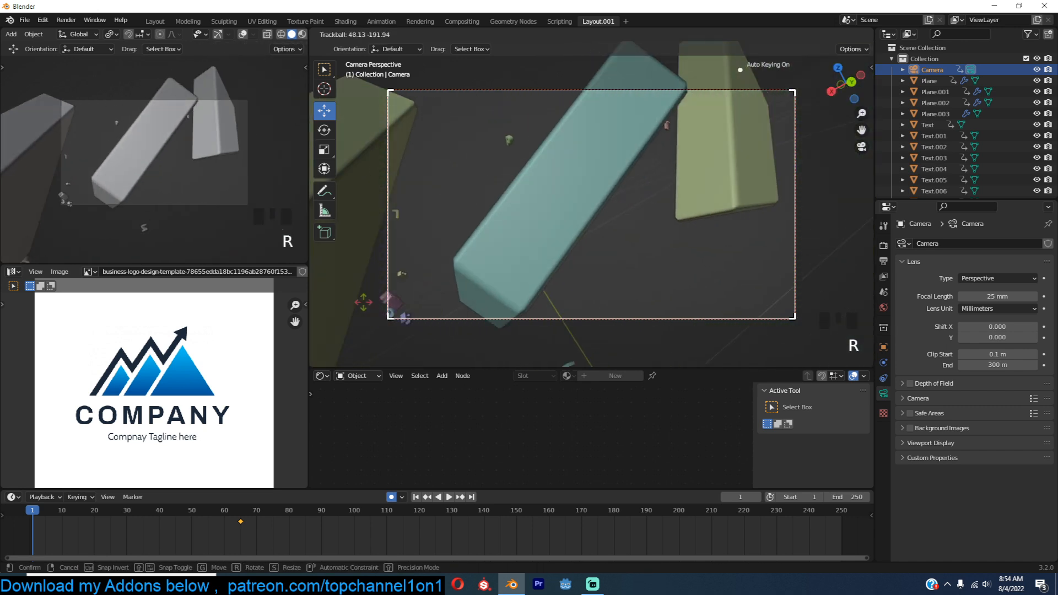
left_click(465, 269)
key("space")
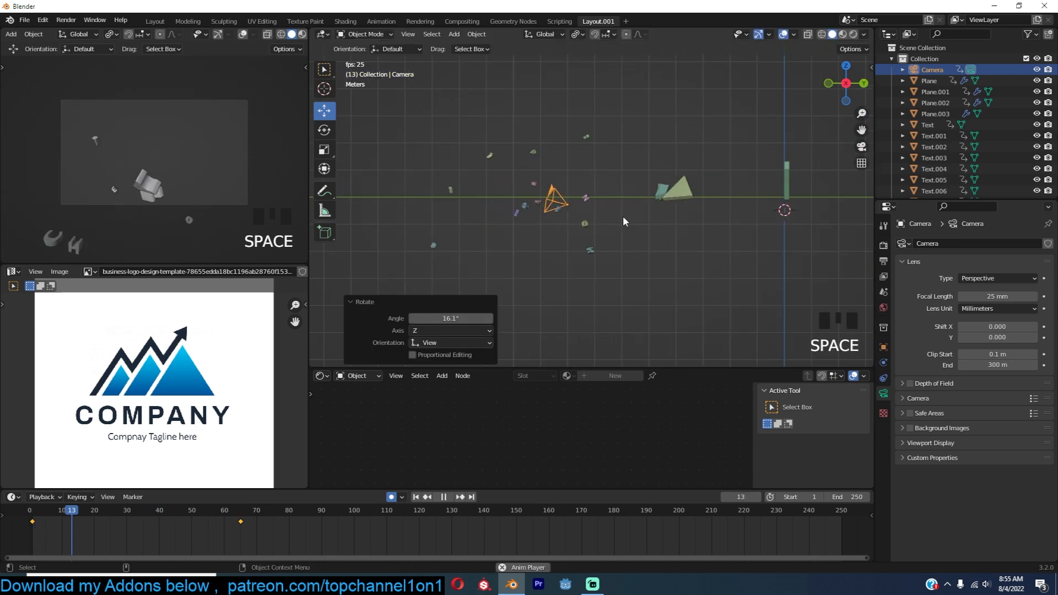
key("space")
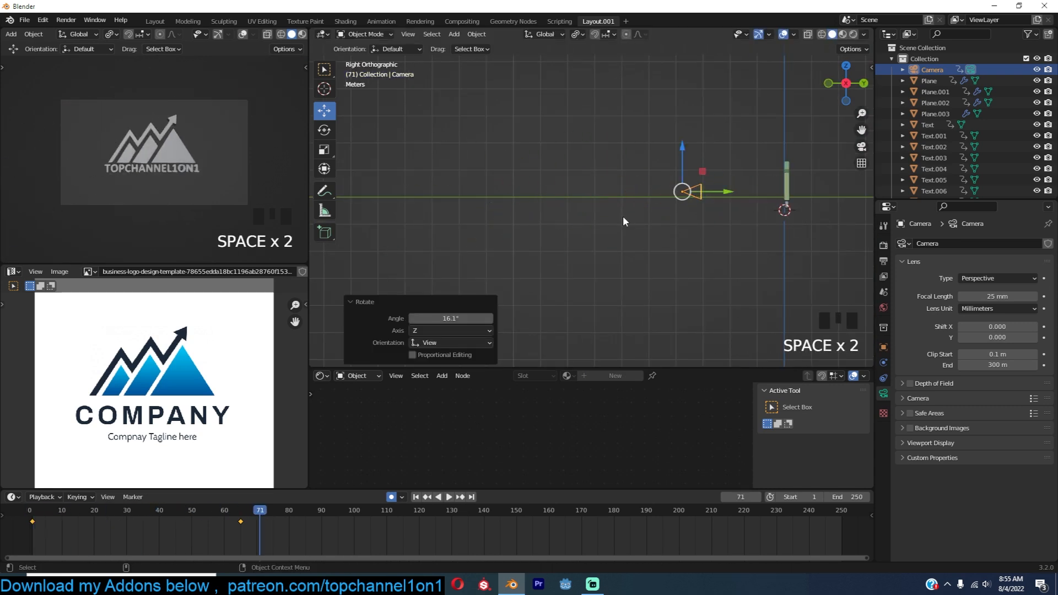
At frame 1, move the three mountain pieces together -15.872 m along Y, behind the camera.
right_click_drag(214, 519, 22, 521, "shift")
key("Up")
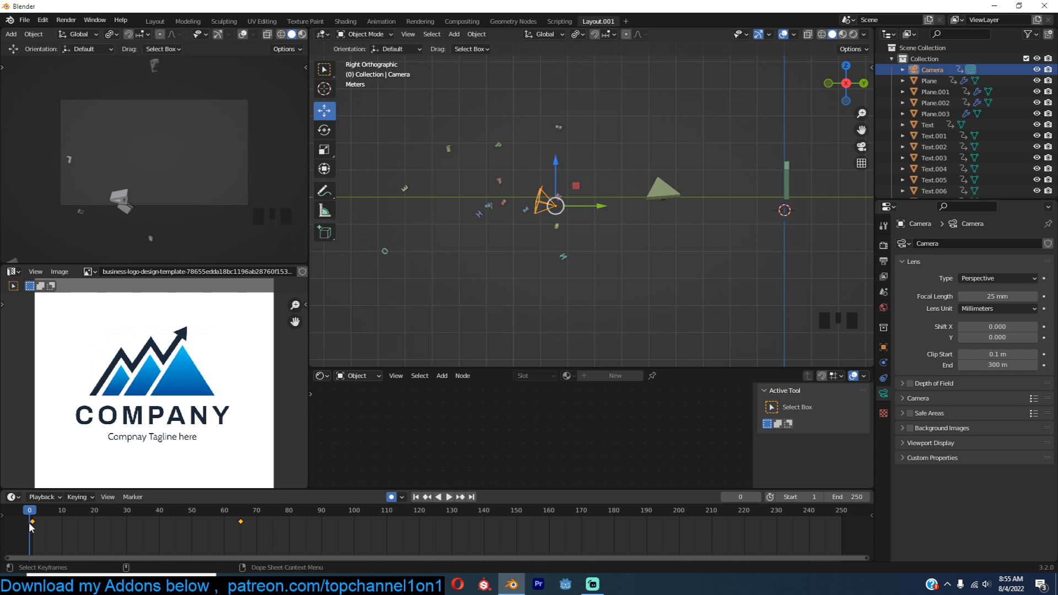
left_click_drag(642, 153, 700, 222)
key("grave")
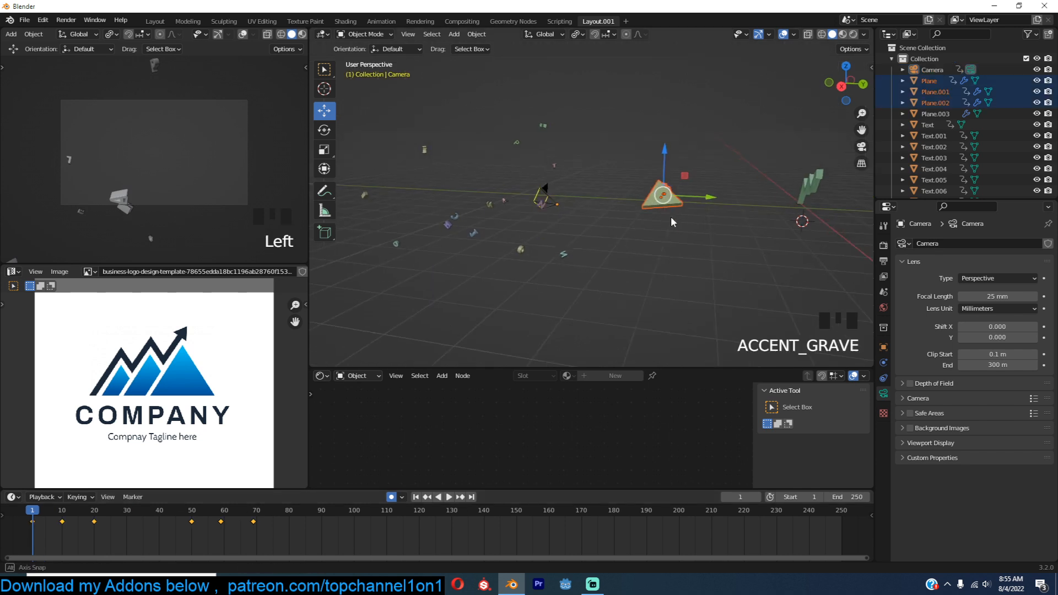
scroll(684, 193, "up", 3)
key("grave")
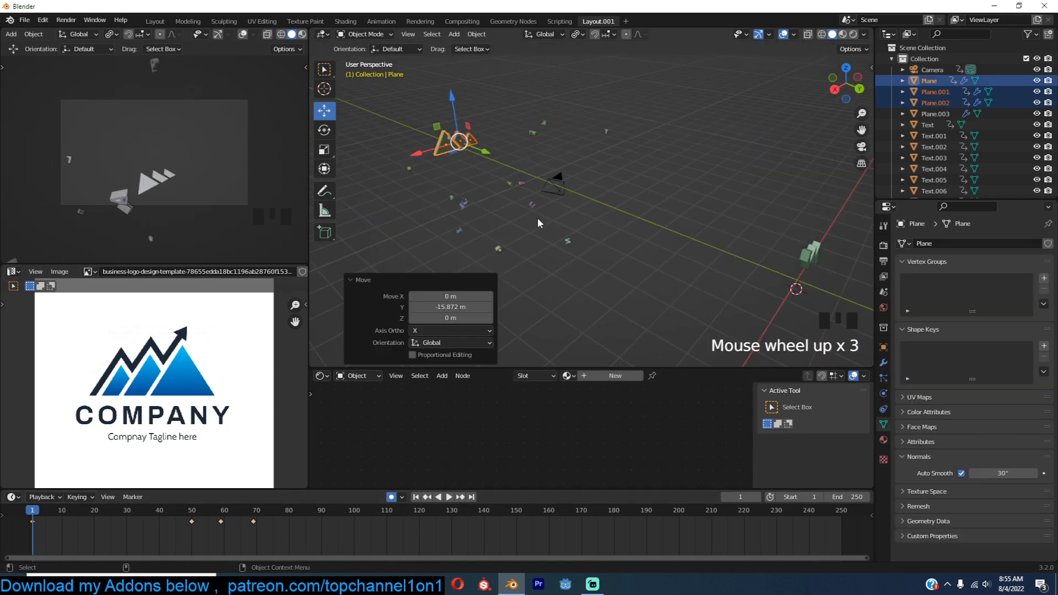
Scale the three mountain pieces up by 4.280 at frame 1 and play the animation.
key("s")
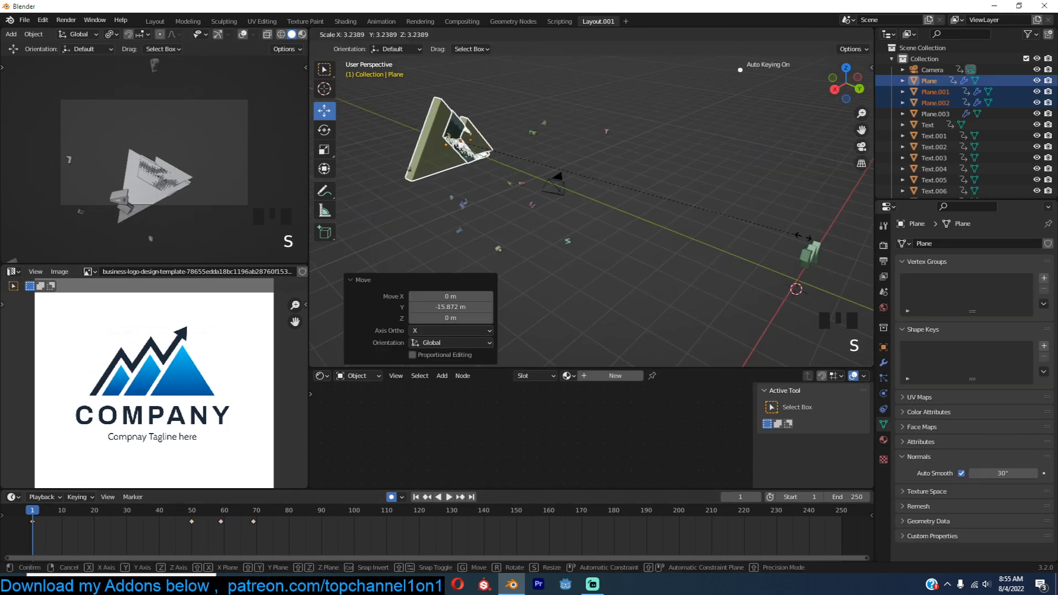
left_click(365, 244)
key("space")
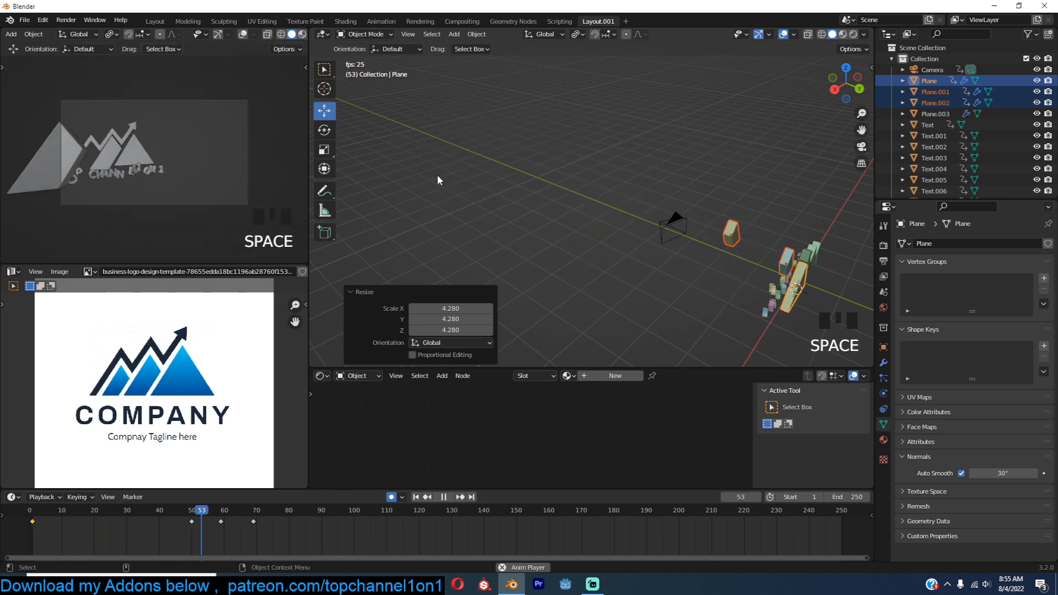
key("Escape")
Rotate each of the three enlarged mountain pieces individually to a different angle at frame 1.
left_click(494, 171)
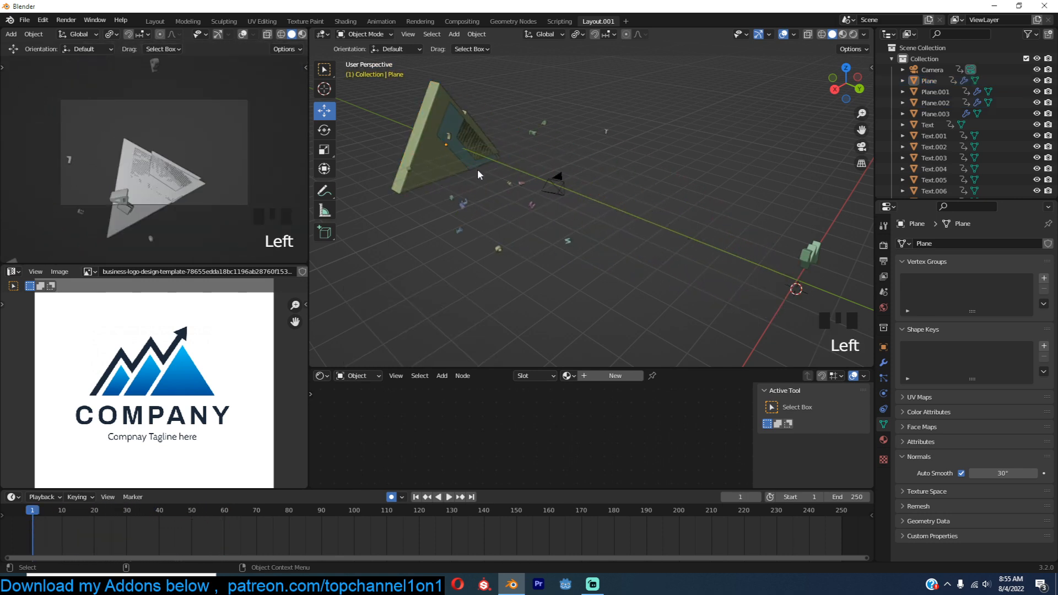
left_click(457, 163)
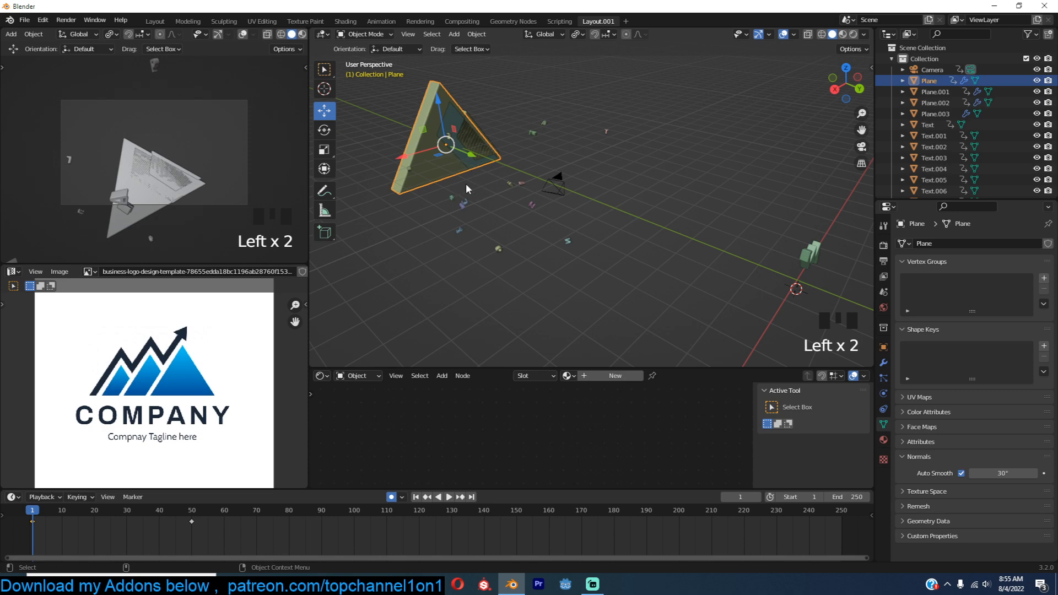
key("r")
left_click(489, 123)
left_click(452, 114)
key("r")
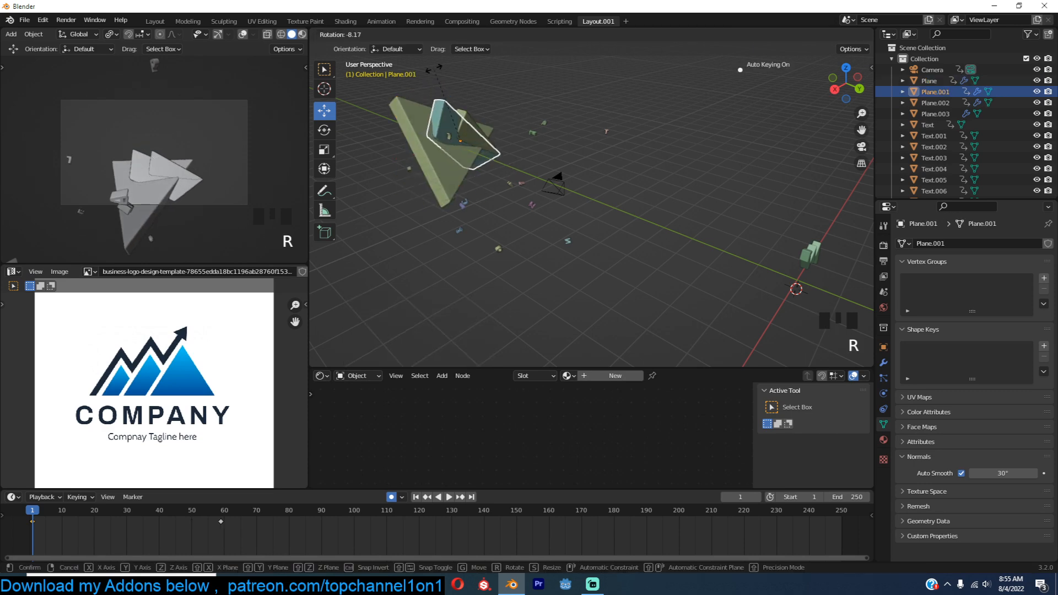
key("r")
left_click(469, 119)
left_click(483, 130)
key("r")
key("r")
left_click(500, 164)
Spread the enlarged mountain pieces apart from one another at frame 1.
left_click(486, 158)
left_click_drag(507, 148, 527, 170)
left_click(427, 145)
left_click_drag(464, 149, 411, 129)
left_click(476, 165)
Play the animation repeatedly and check the motion of the camera and mountain pieces, including from the top view.
key("space")
key("space")
left_click(554, 192)
key("Down")
key("space")
key("space")
key("space")
key("space")
key("space")
key("KP_7")
key("space")
key("space")
key("r")
left_click(385, 182)
key("ctrl+z")
Move the camera's starting position -2.4817 m along X at frame 1 and play the animation.
key("space")
key("space")
key("Down")
left_click_drag(637, 241, 570, 242)
key("space")
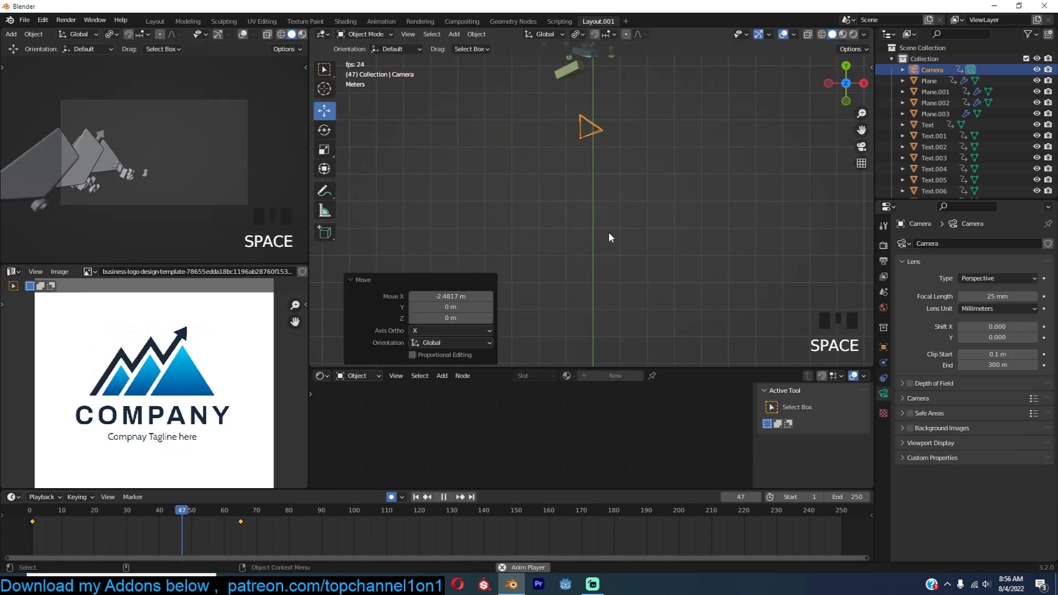
key("Escape")
Re-aim the camera's starting pose with a free trackball rotation and play the animation.
key("r")
right_click(739, 71)
key("r")
key("r")
left_click(138, 160)
key("space")
key("Escape")
Rotate the camera's starting pose by 8.73° in the right side view and check the playback.
key("KP_3")
key("r")
left_click(642, 227)
key("space")
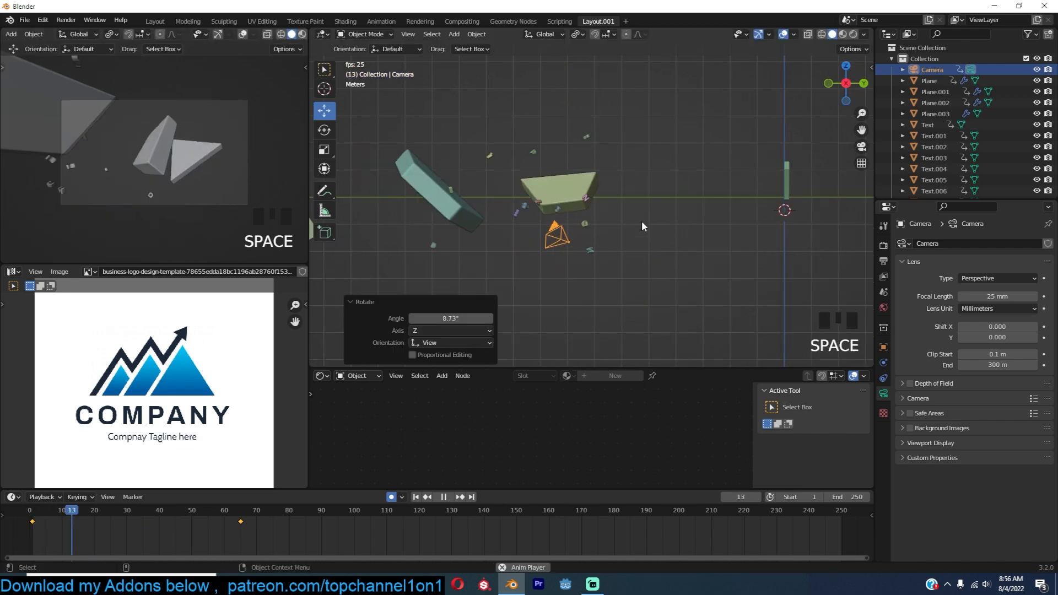
key("space")
Delay the middle mountain piece's animation by shifting its keyframes along the timeline.
middle_click_drag(510, 250, 601, 271)
left_click(678, 158)
left_click(651, 160, "shift")
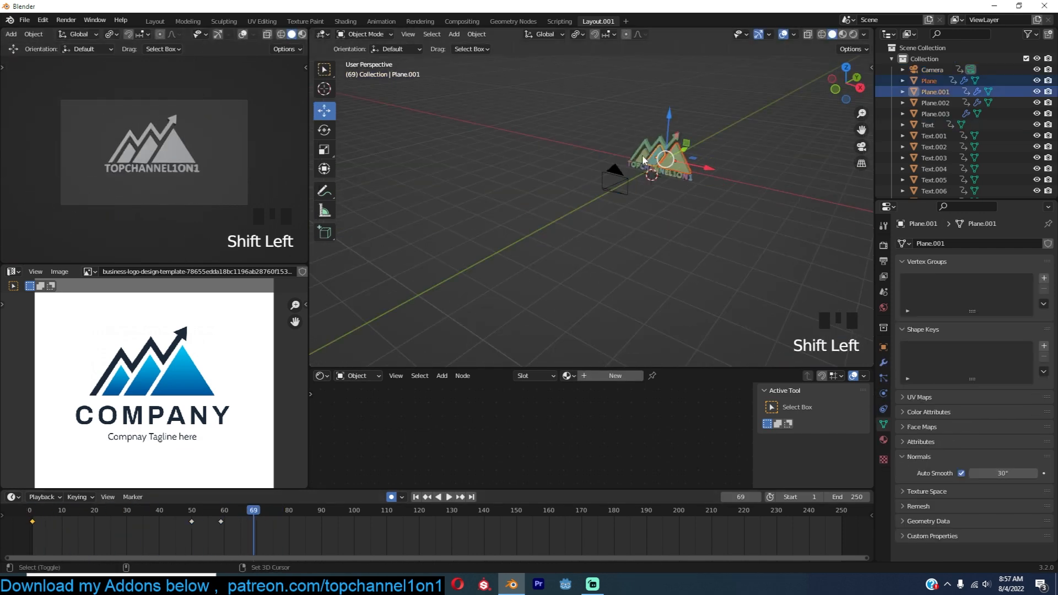
left_click(675, 145)
key("g")
left_click(316, 524)
Shift the smallest mountain piece's keyframes to about frames 29 and 97 and play the animation.
middle_click_drag(601, 221, 655, 210)
left_click(558, 130)
key("g")
left_click(324, 524)
key("space")
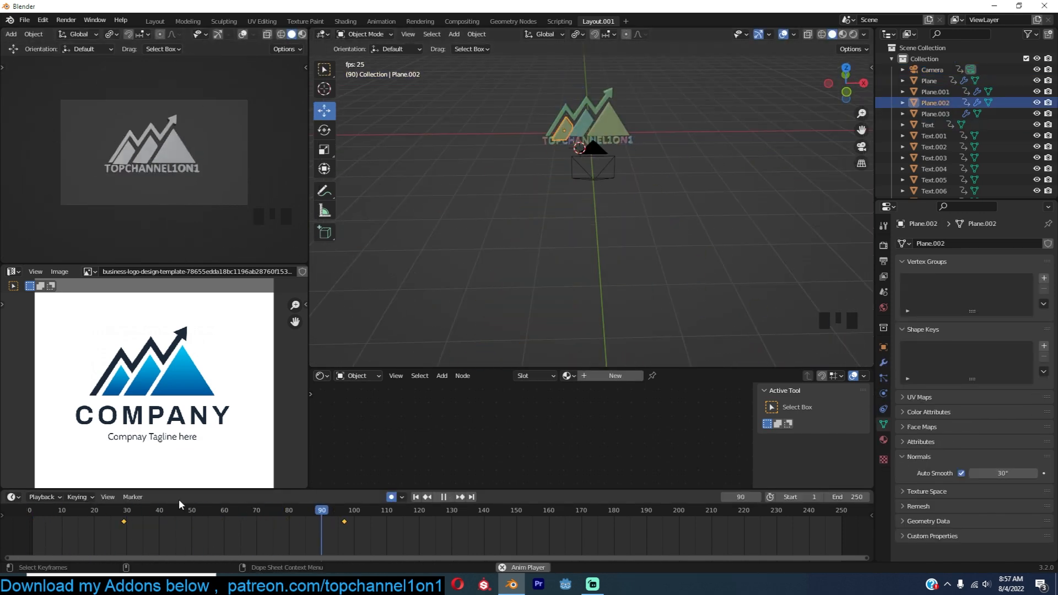
key("space")
key("space")
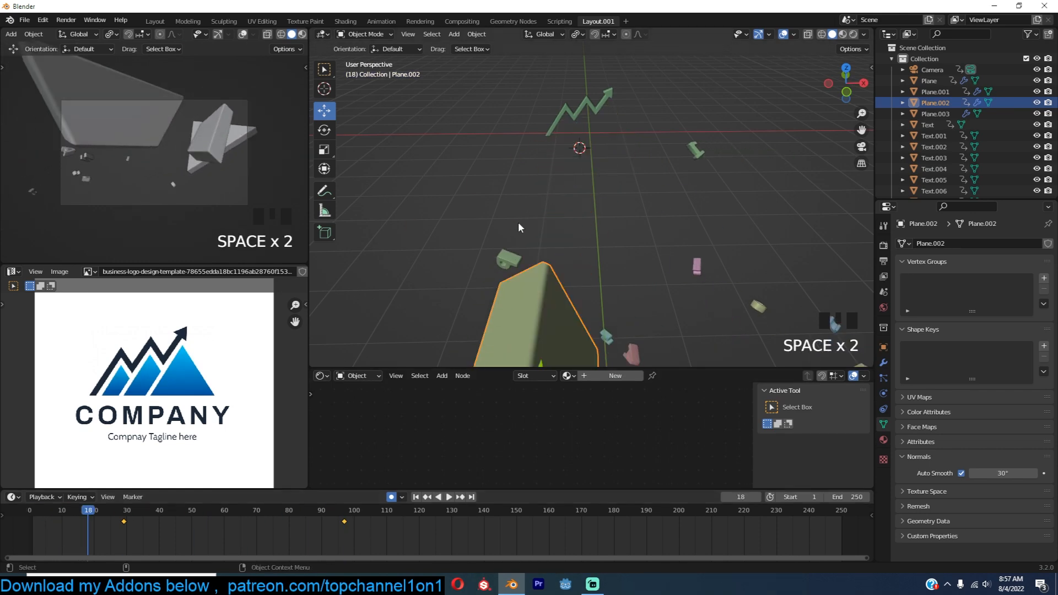
Delay the camera's end keyframe so that its movement lasts longer.
scroll(518, 222, "down", 6)
left_click(550, 253)
left_click(243, 523)
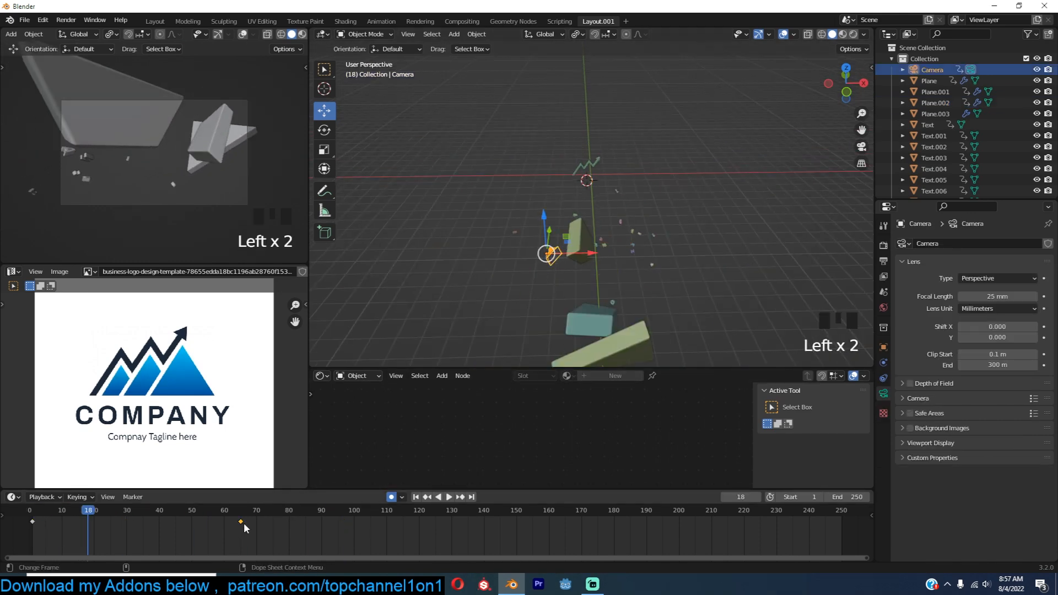
left_click(221, 511)
Select all the letters and show their individual keyframe channels in a maximized timeline.
left_click(491, 193)
key("KP_3")
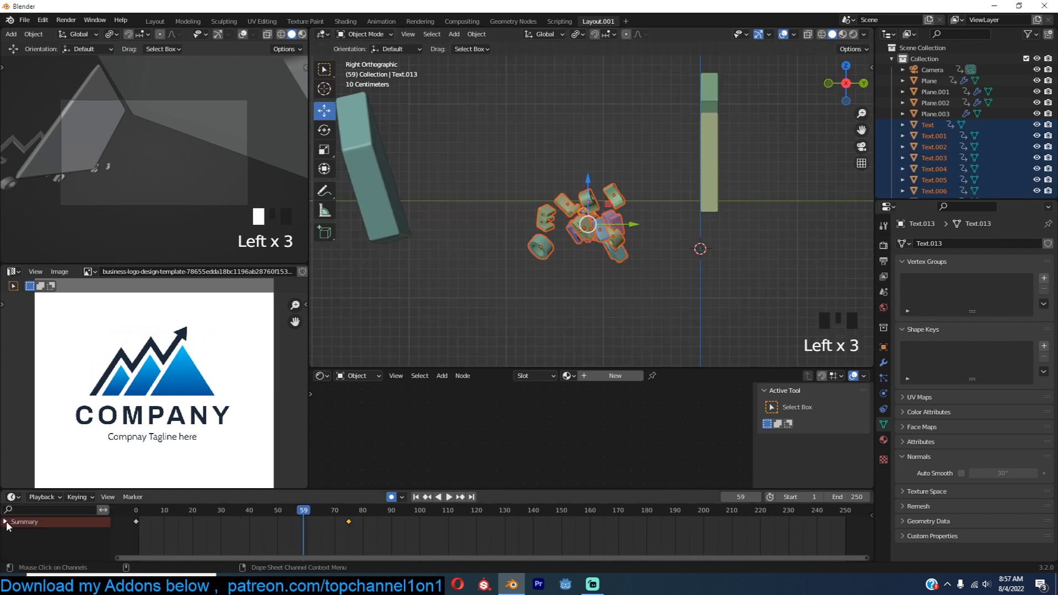
left_click(6, 523)
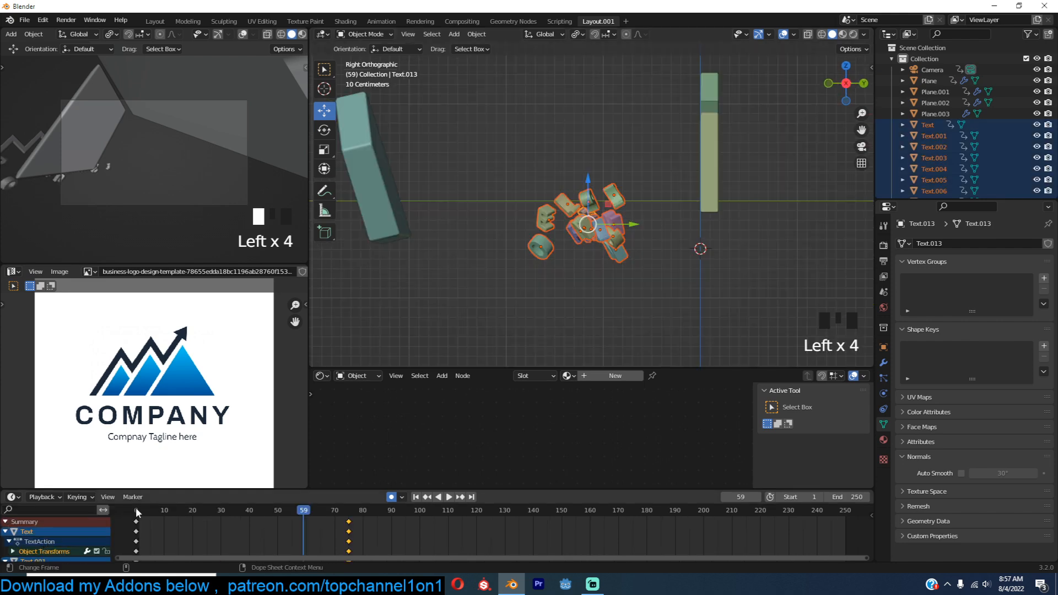
left_click_drag(241, 491, 242, 384)
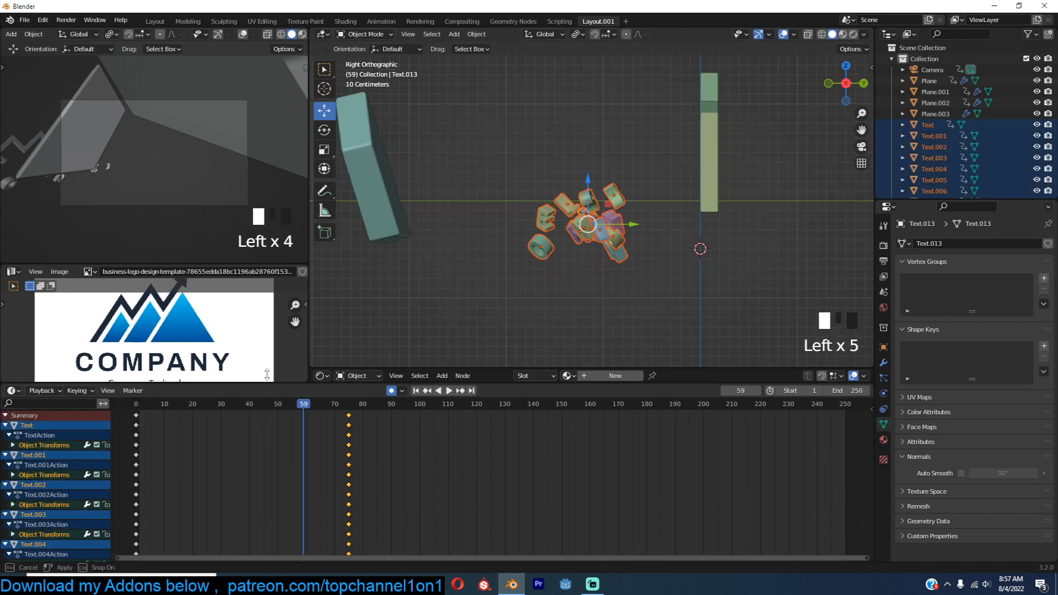
scroll(257, 424, "down", 5)
scroll(267, 457, "down", 3)
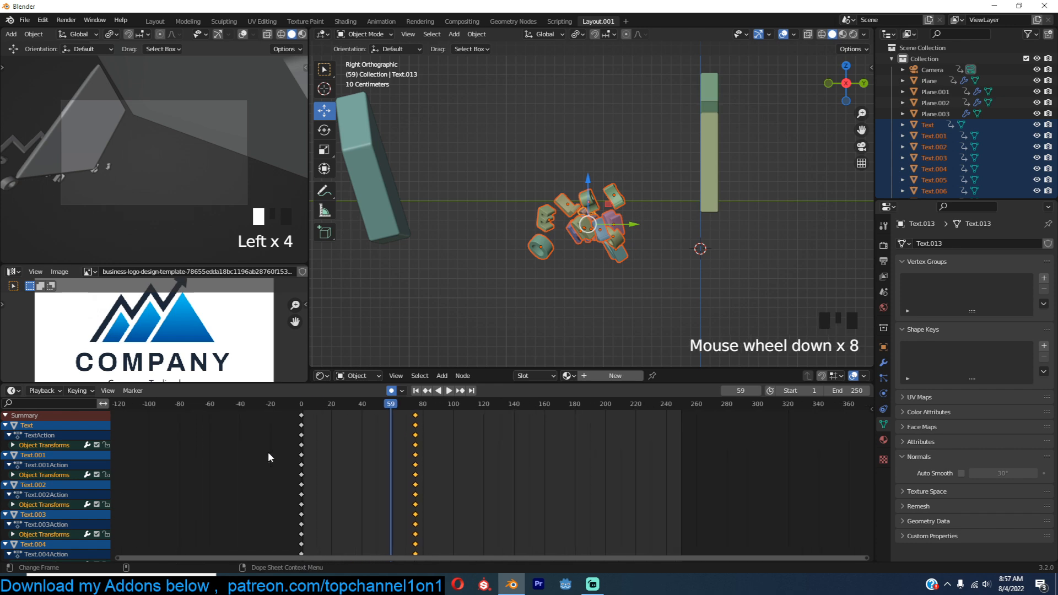
key("ctrl+space")
Stagger the letters' keyframes by about 10 frames each, from Text at frame 0 to Text.013 at about frame 132, and play it.
left_click_drag(339, 64, 548, 469)
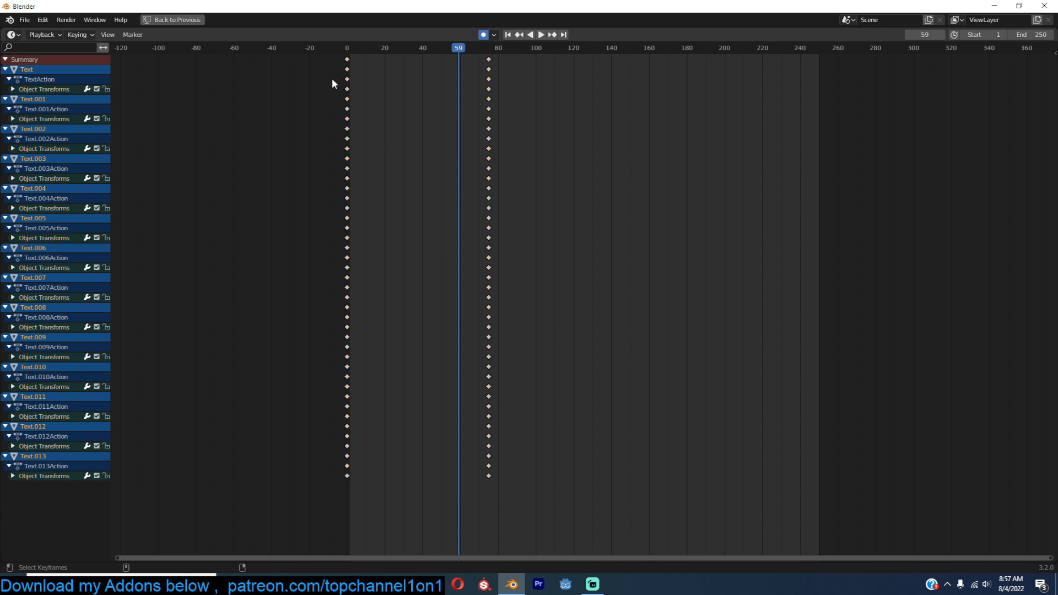
left_click_drag(338, 64, 618, 465)
left_click_drag(341, 96, 518, 484)
left_click_drag(347, 160, 363, 160)
left_click_drag(345, 137, 535, 484)
left_click_drag(362, 189, 383, 189)
left_click_drag(364, 156, 551, 484)
left_click_drag(382, 209, 395, 210)
left_click_drag(423, 244, 603, 485)
left_click_drag(440, 273, 618, 485)
left_click_drag(465, 303, 642, 485)
left_click_drag(454, 332, 664, 485)
left_click_drag(504, 362, 686, 485)
left_click_drag(520, 392, 719, 485)
left_click_drag(542, 422, 744, 490)
left_click_drag(561, 451, 803, 520)
key("ctrl+space")
key("space")
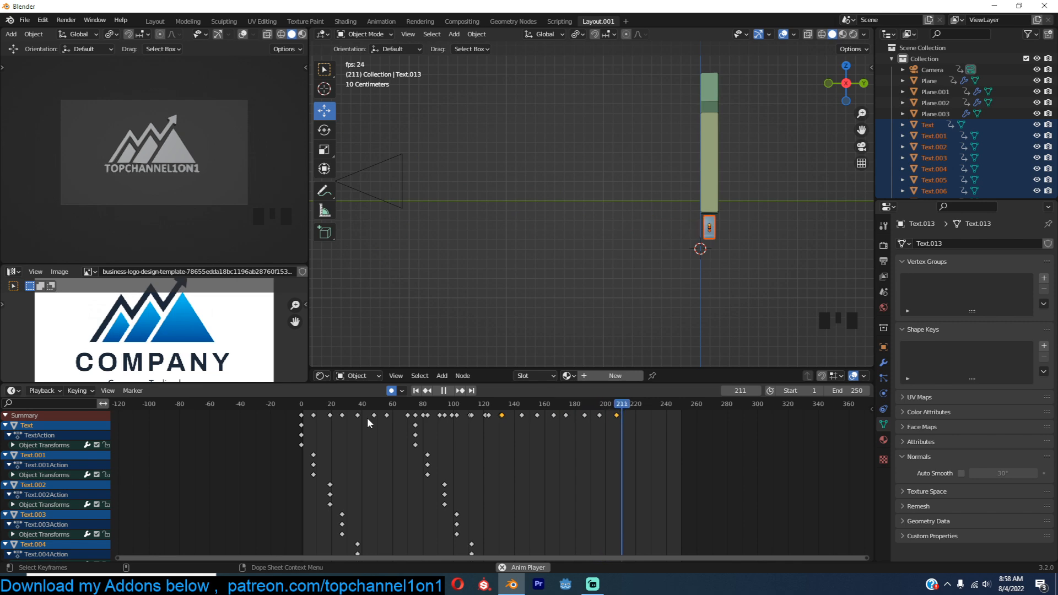
key("space")
Rearrange the letters' staggered keyframes in reverse order so the T flies in first, and check the playback.
key("ctrl+space")
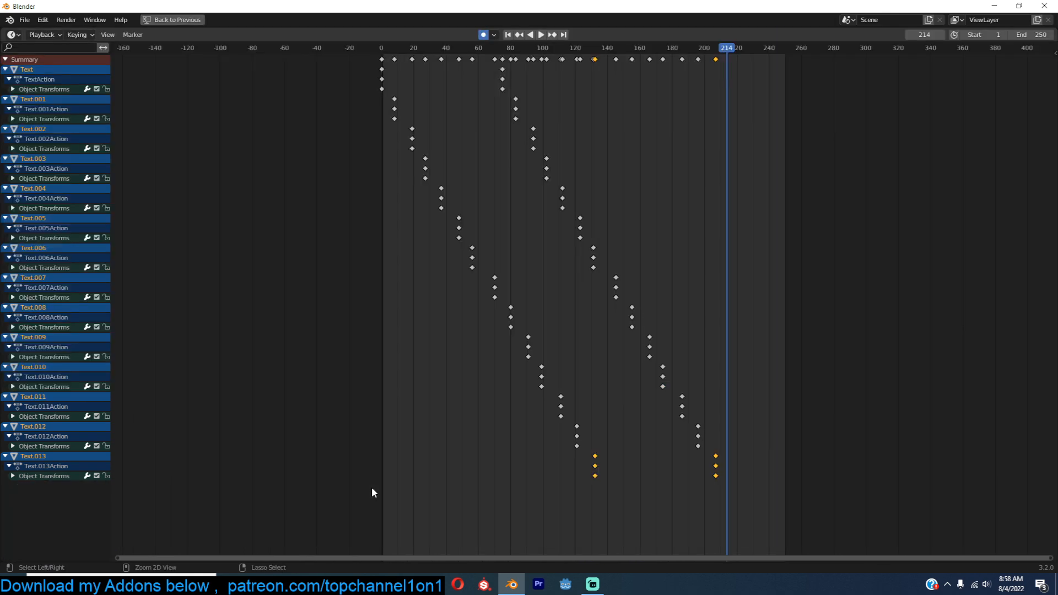
left_click_drag(380, 522, 931, 93)
key("x")
key("g")
left_click(413, 445)
left_click_drag(704, 407, 551, 413)
key("g")
left_click(437, 412)
left_click_drag(705, 379, 534, 381)
key("g")
left_click(473, 381)
left_click_drag(697, 315, 504, 322)
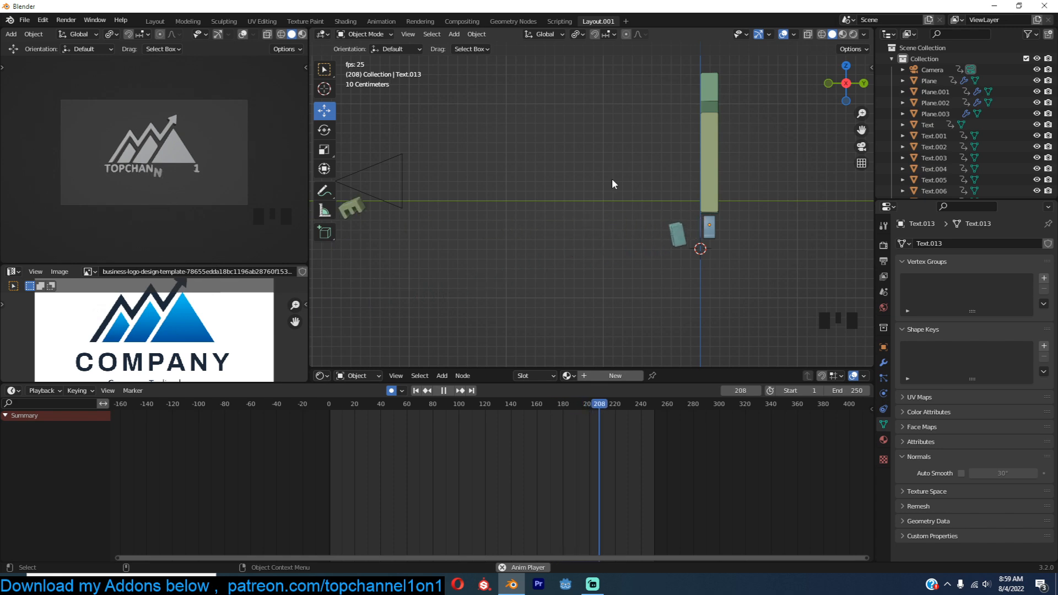
key("space")
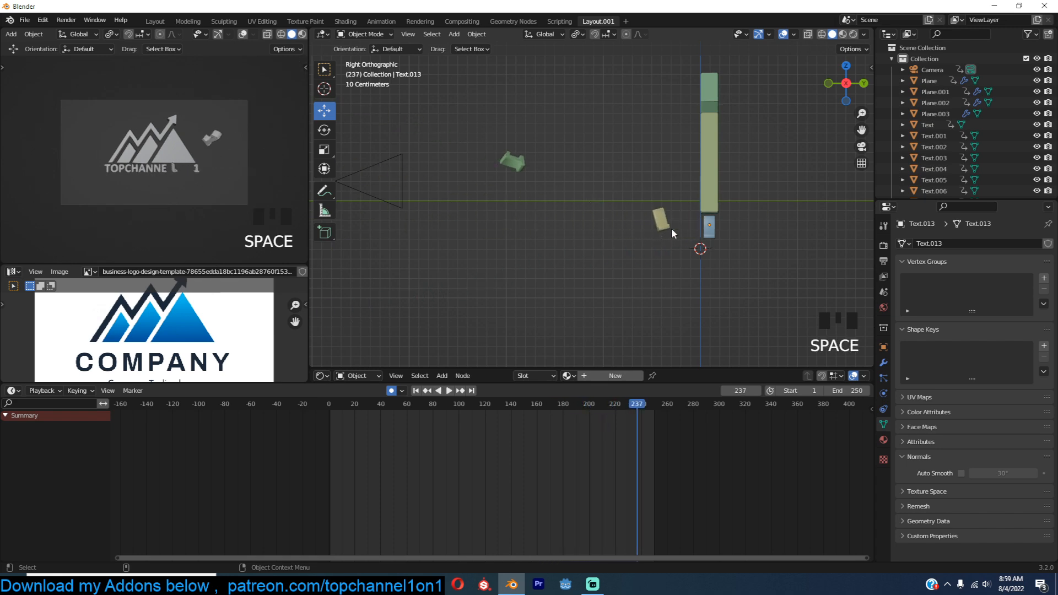
Shift the final 1's keyframes by about 218 frames and save the project as LOGO.blend.
key("grave")
double_click(744, 227)
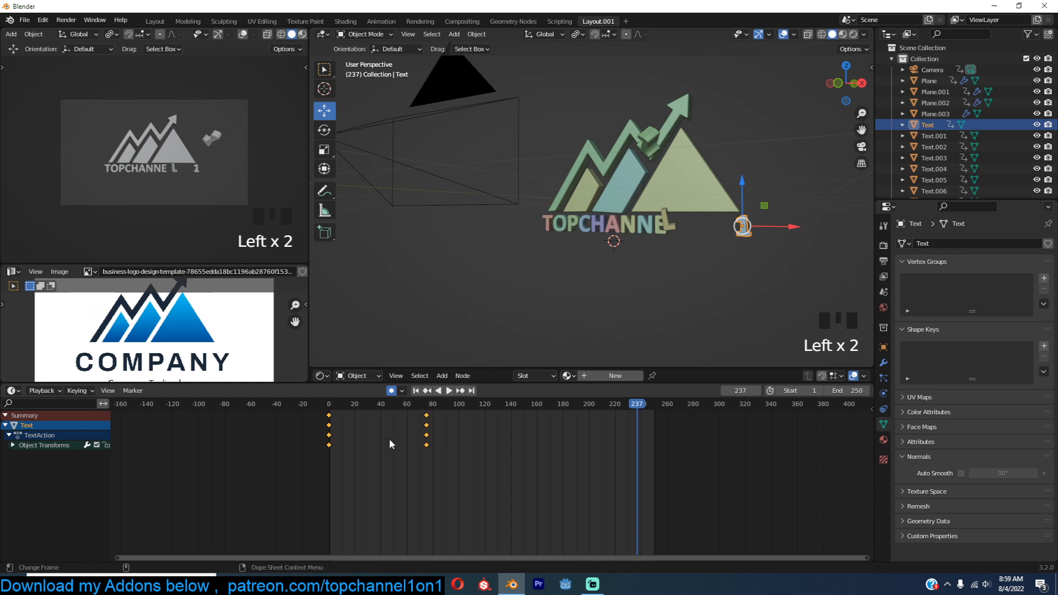
key("g")
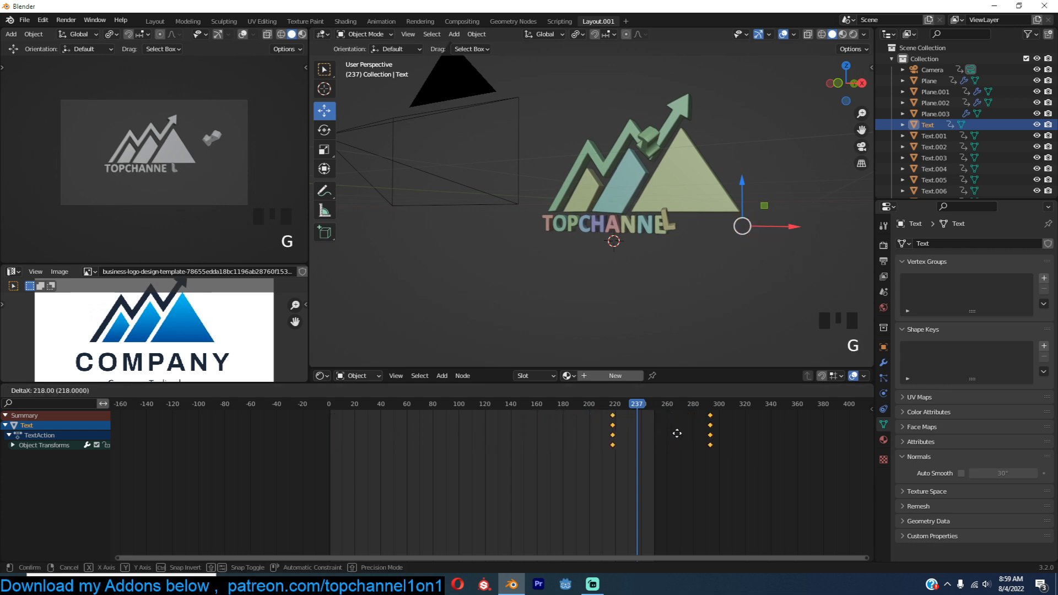
left_click(673, 433)
key("ctrl+s")
key("space")
key("space")
At frame 326, duplicate all the TOPCHANNEL1ON1 letters and place the copies about 1.78 m above the originals.
scroll(590, 220, "down", 3)
right_click_drag(380, 427, 752, 446, "shift")
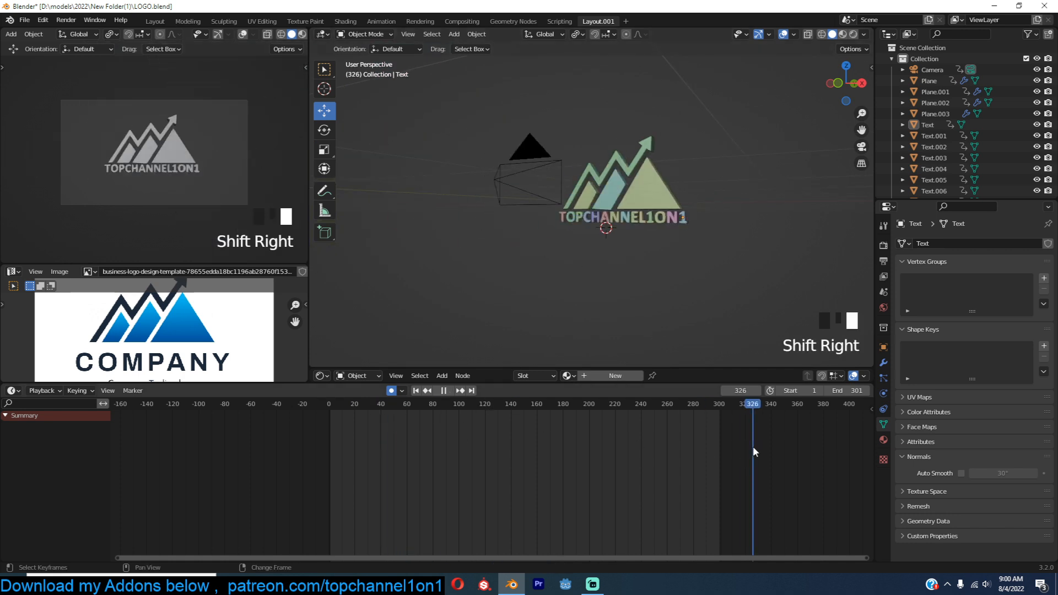
left_click(543, 214)
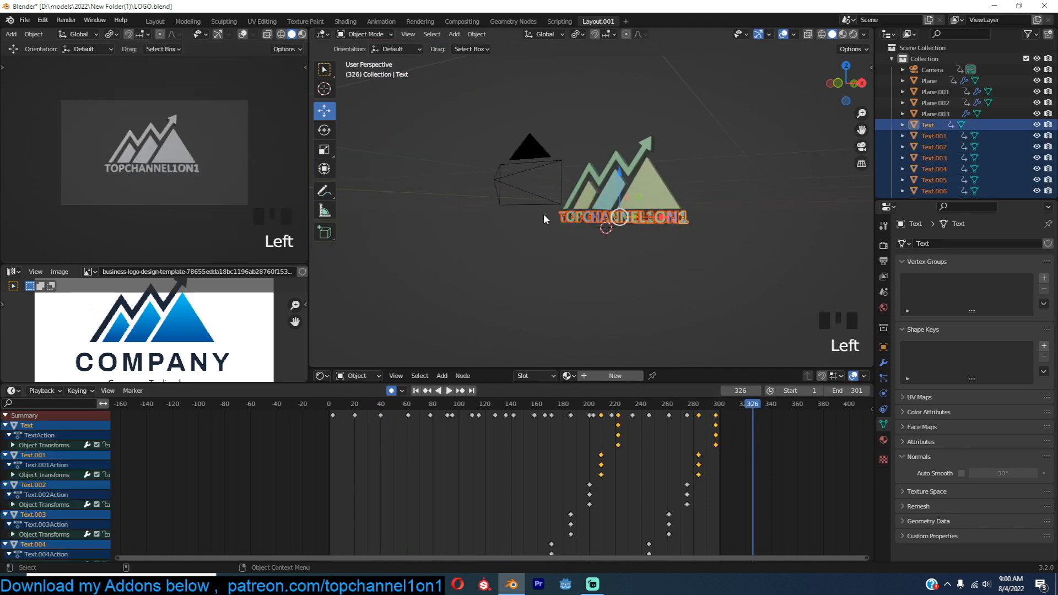
key("KP_1")
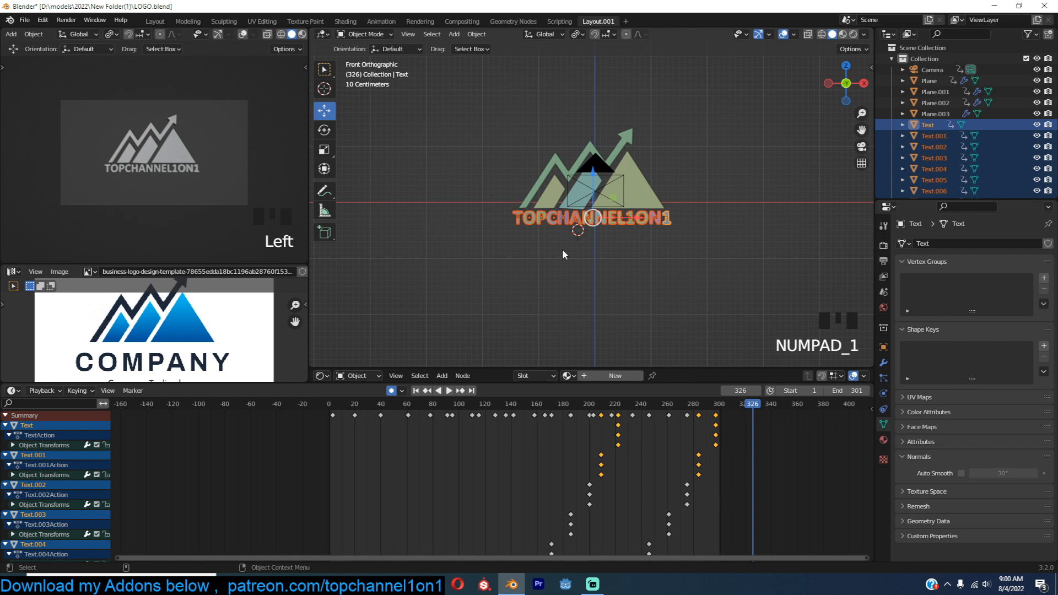
scroll(693, 498, "down", 4)
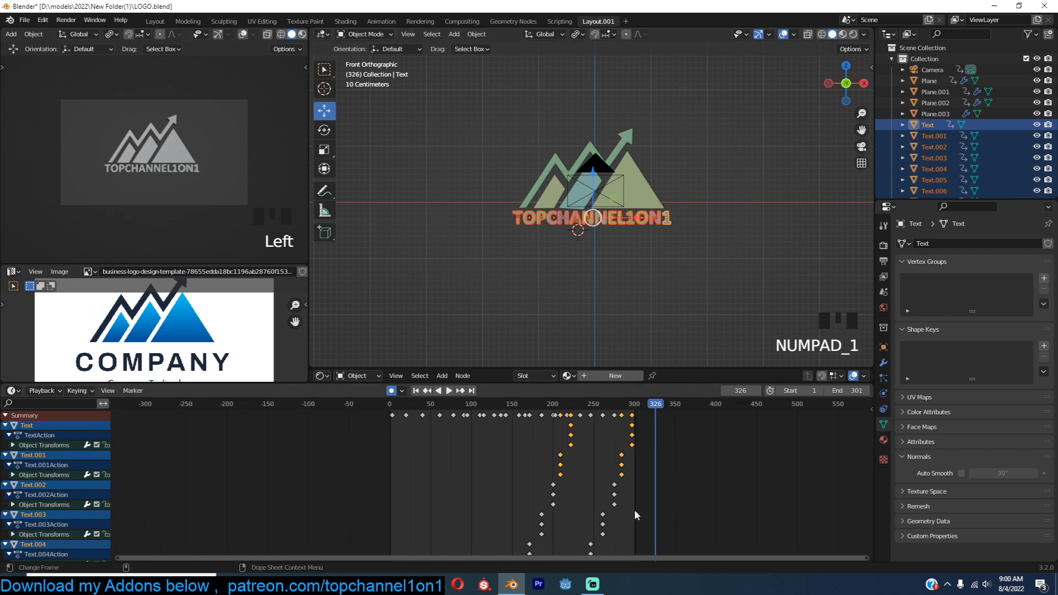
key("shift+d")
left_click(636, 208)
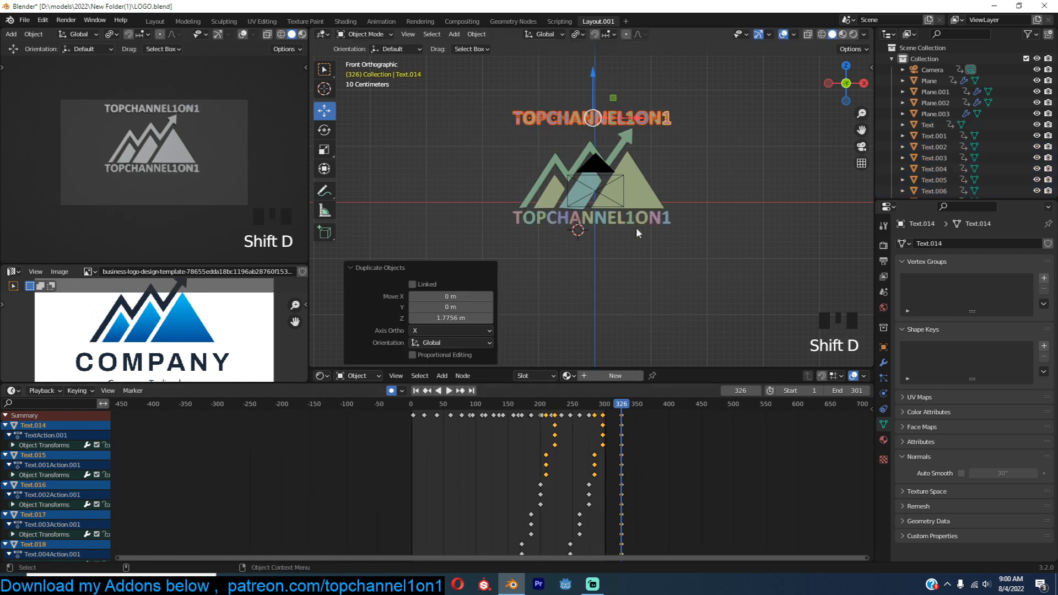
Delete the copied letters' keyframes and randomize their transforms with location 4, 4, 2.8 m and rotation 100, 100, 180 degrees.
key("a")
key("x")
left_click(642, 471)
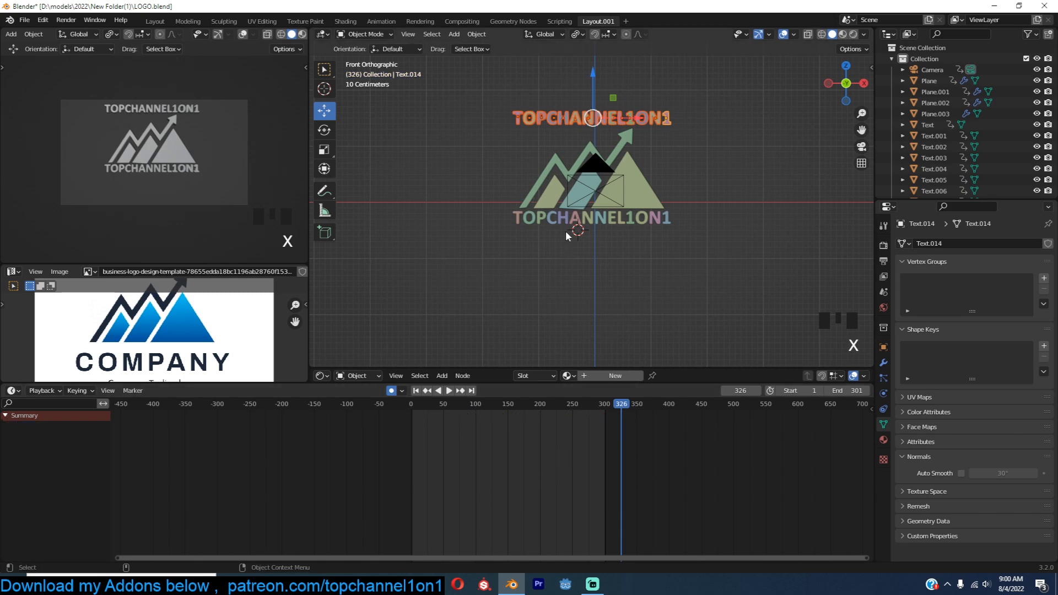
key("F3")
left_click(639, 251)
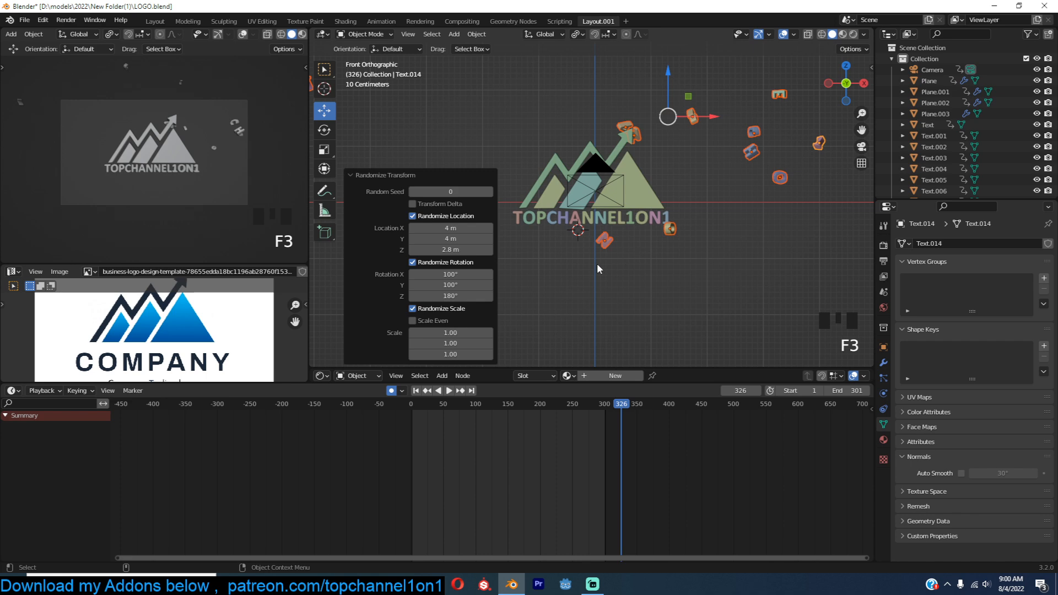
scroll(800, 156, "down", 1)
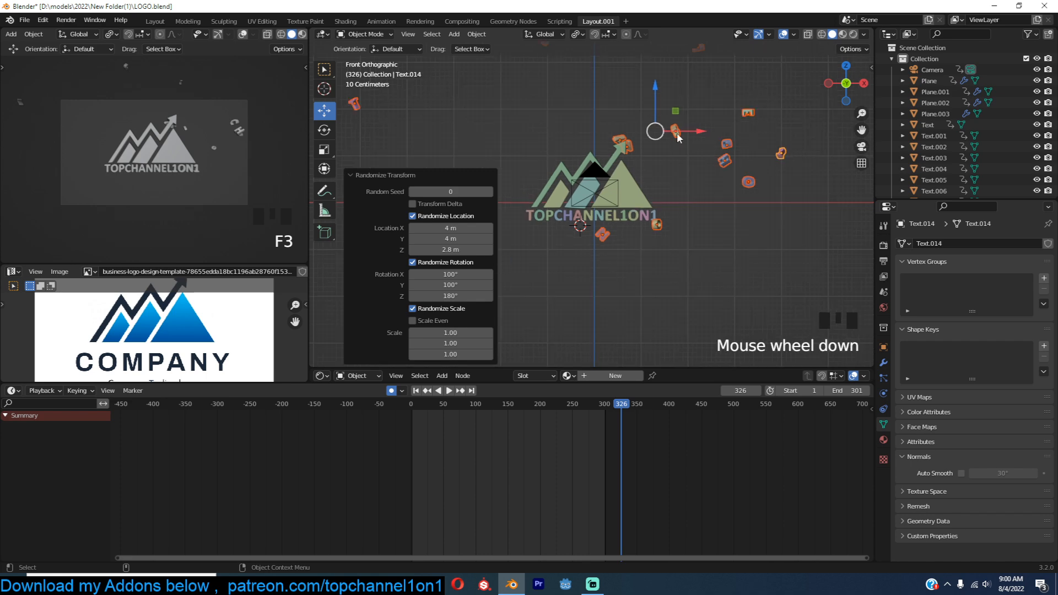
scroll(716, 137, "down", 5)
key("grave")
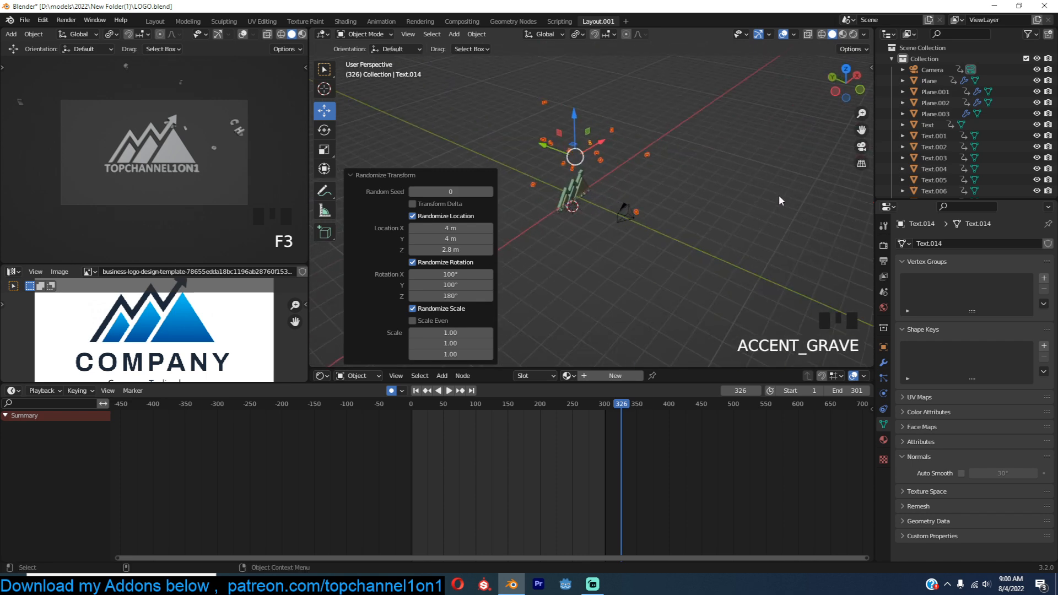
Move the scattered letter copies to a new collection named LETTERS.
scroll(709, 189, "up", 1)
key("m")
left_click(701, 153)
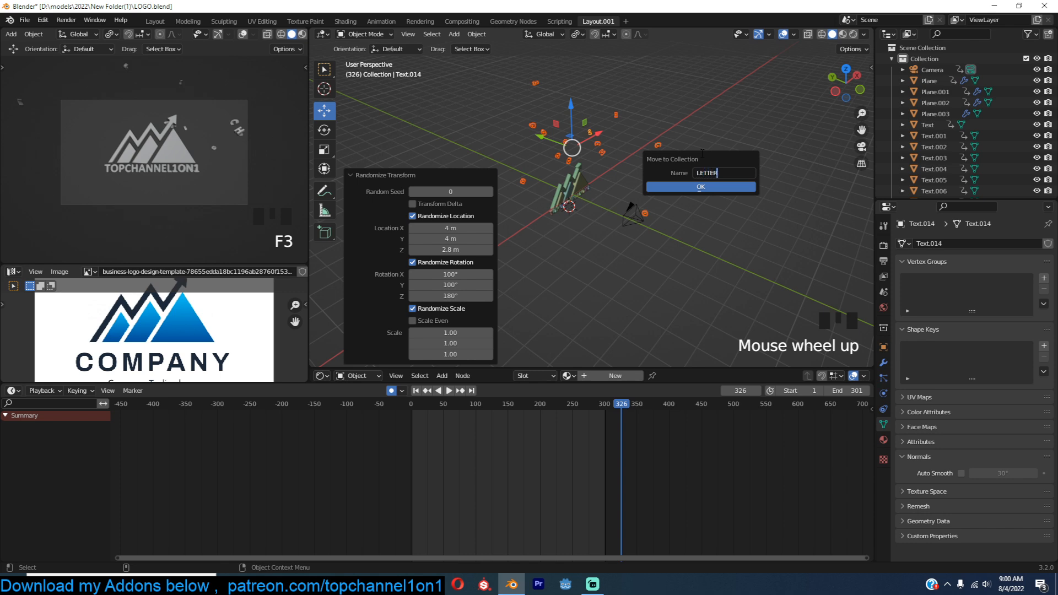
type("LETTERS")
left_click(690, 187)
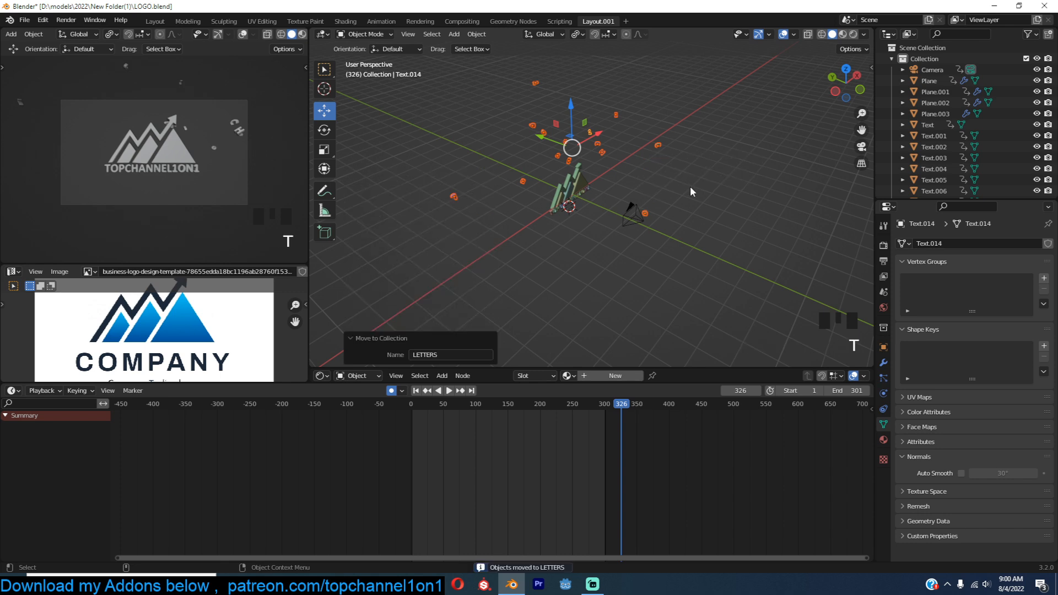
From the top view, duplicate the scattered letters four times, spreading the copies around and behind the logo.
middle_click_drag(674, 183, 756, 220)
scroll(654, 193, "up", 1)
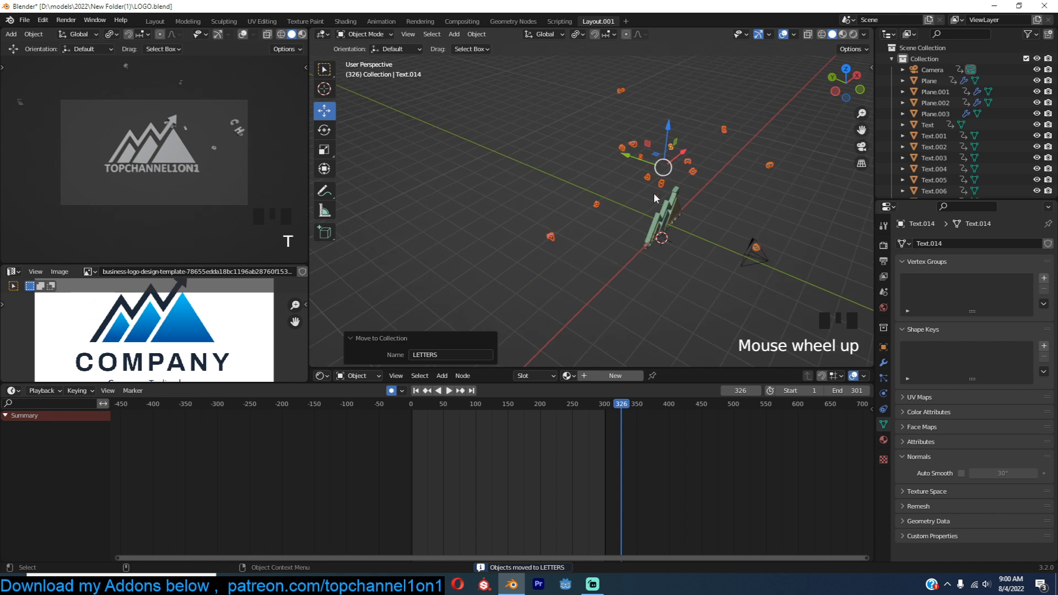
key("KP_7")
scroll(670, 220, "down", 3)
key("shift+d")
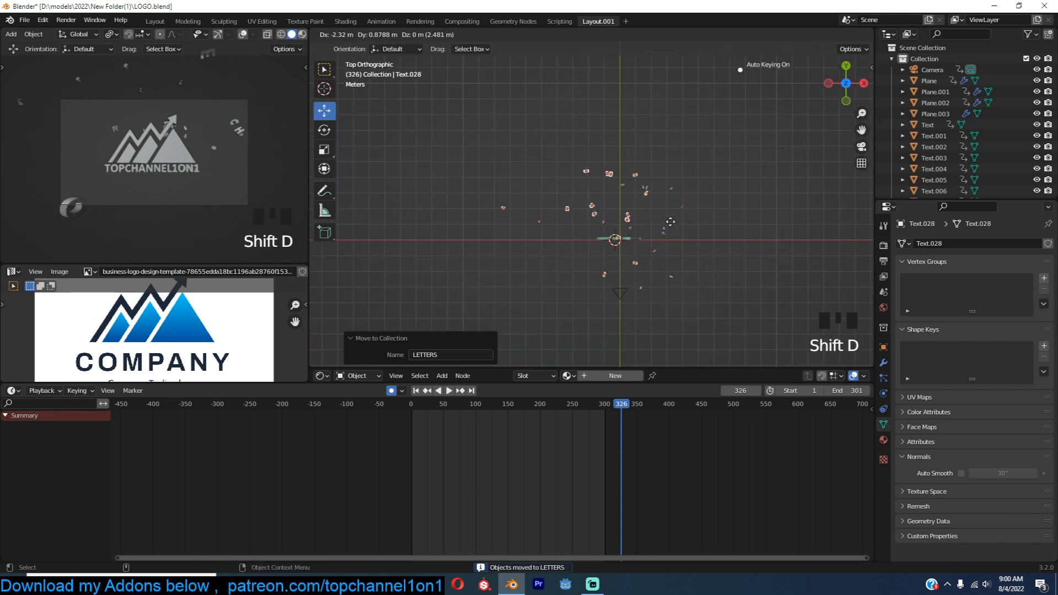
left_click(653, 220)
key("shift+d")
left_click(704, 180)
key("shift+d")
left_click(678, 161)
key("shift+d")
left_click(677, 160)
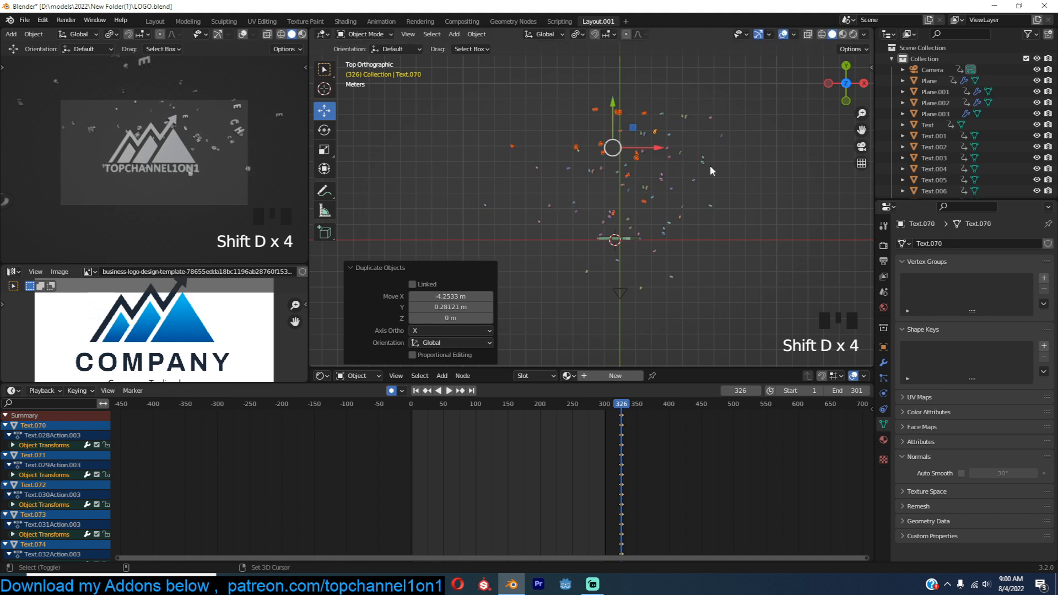
Select every object in the LETTERS collection and randomize their transforms with location 4, 4, 2.8 m and rotation 100, 100, 180 degrees.
key("shift+g")
left_click(679, 228)
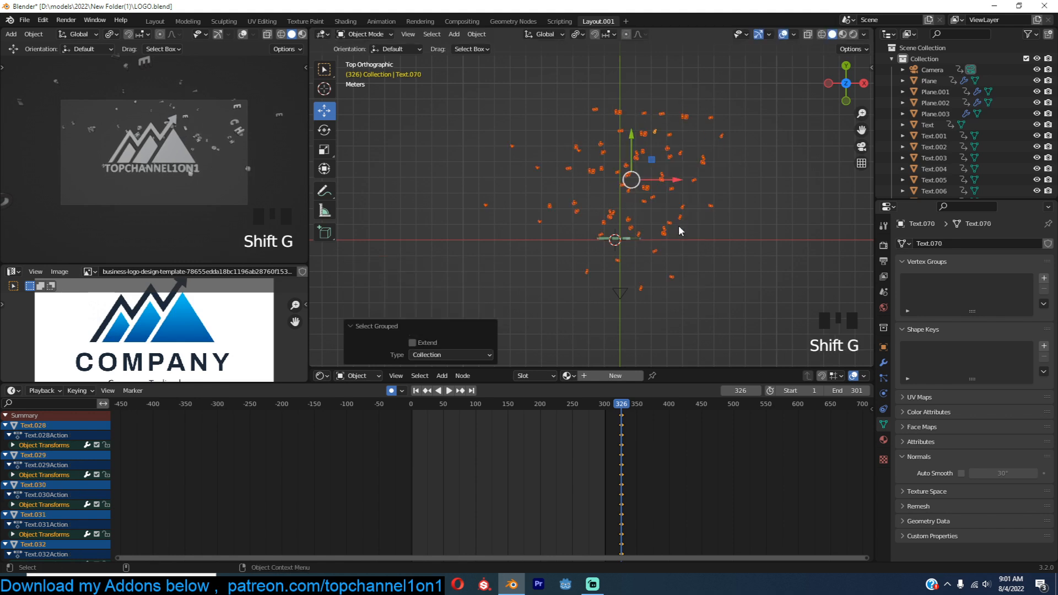
key("F3")
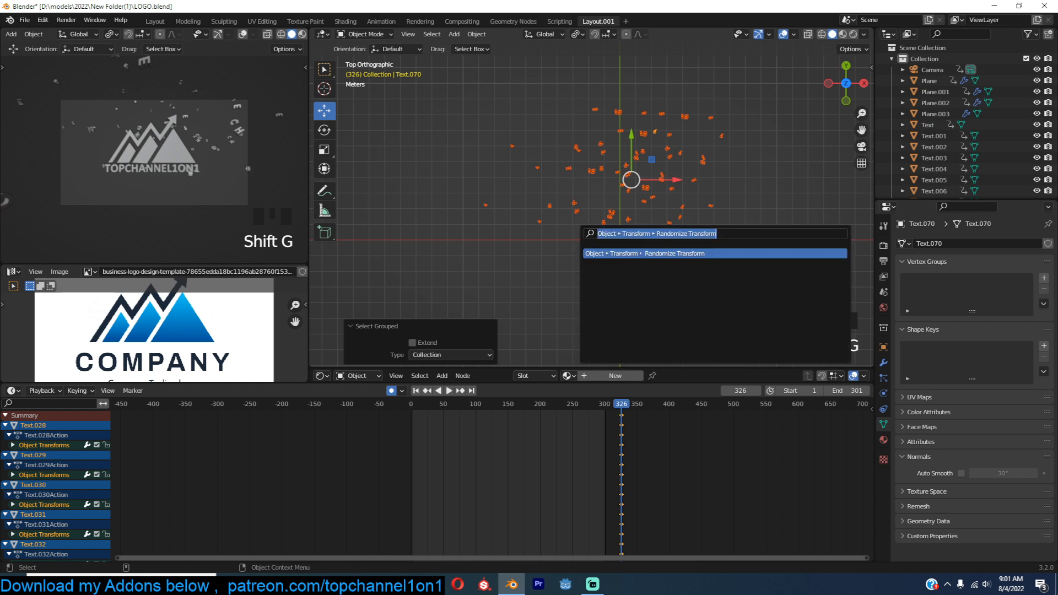
left_click(618, 253)
scroll(638, 253, "down", 3)
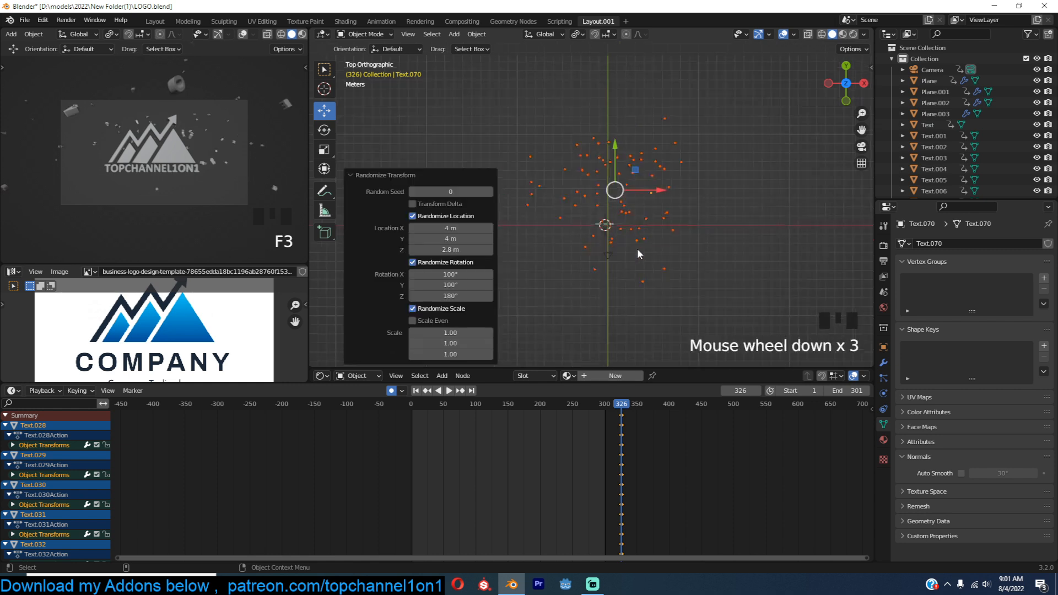
Lower the scattered letters by about 2.07 m in Z and move them about 15.9 m along Y behind the logo.
key("KP_1")
key("g")
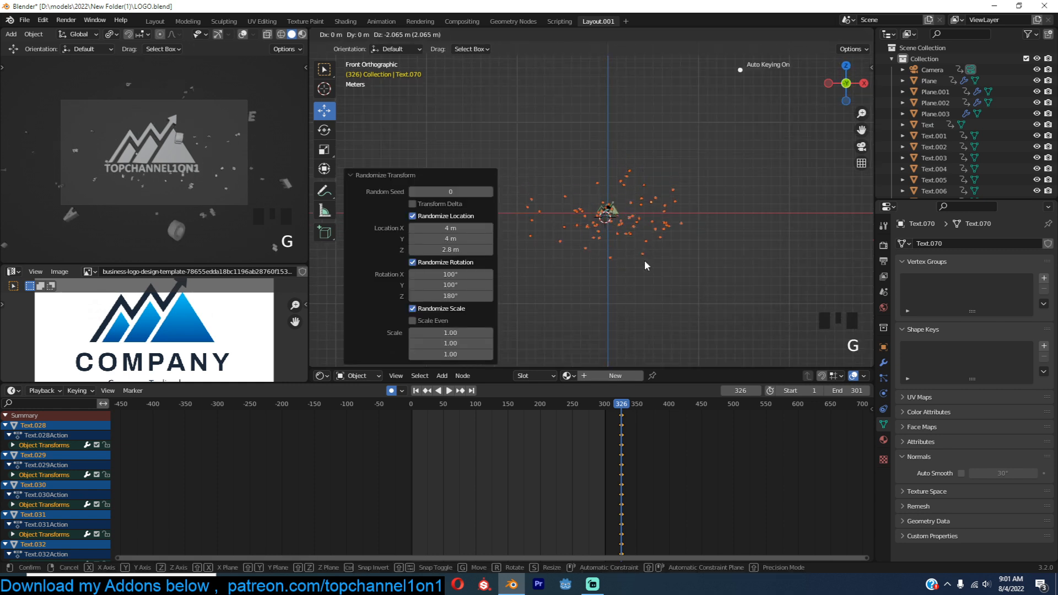
left_click(585, 184)
scroll(585, 183, "down", 2)
key("grave")
left_click_drag(540, 191, 351, 197)
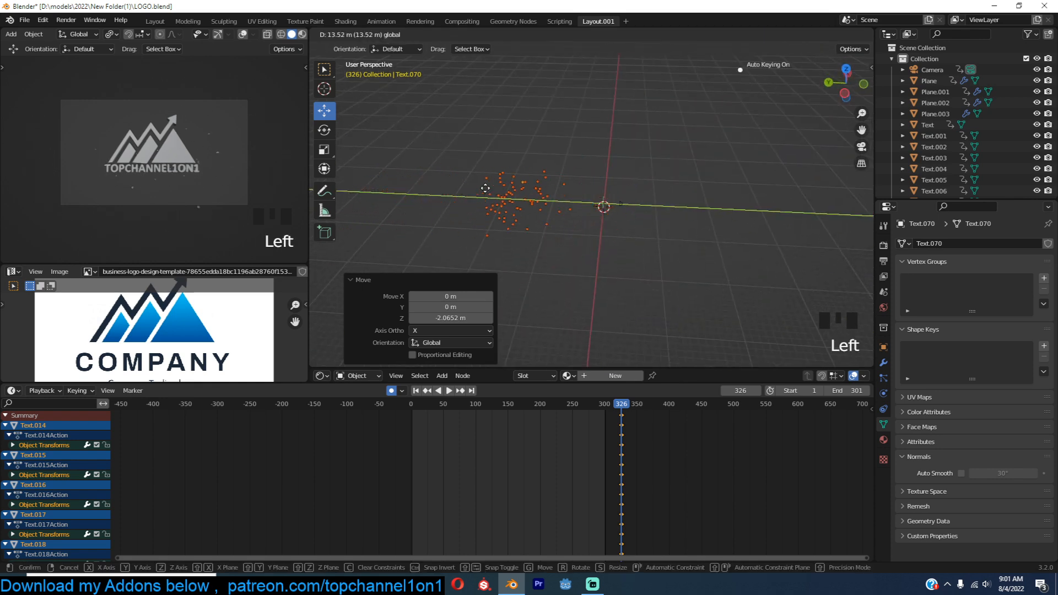
left_click(473, 186)
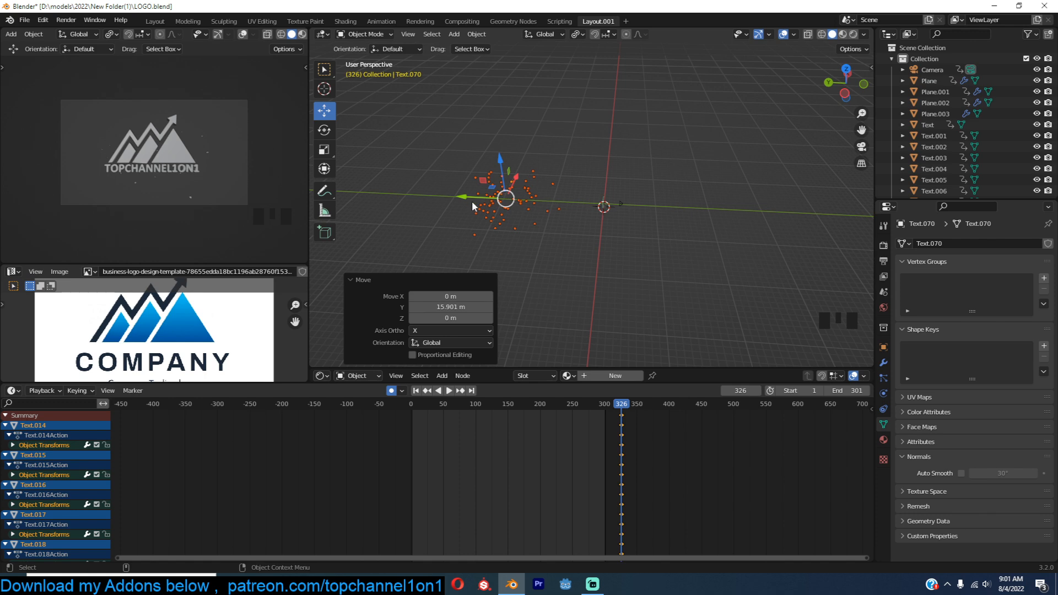
At frame 0, move the scattered letters about -58.3 m along Y in front of the logo and randomize their transforms.
key("shift+Right")
scroll(478, 207, "down", 2)
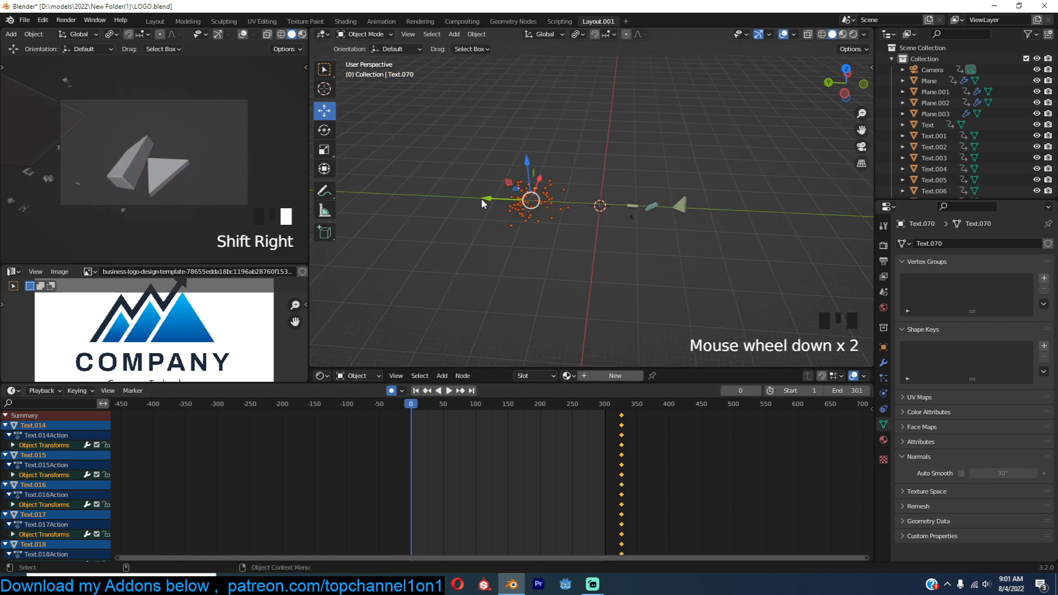
left_click_drag(494, 202, 696, 199)
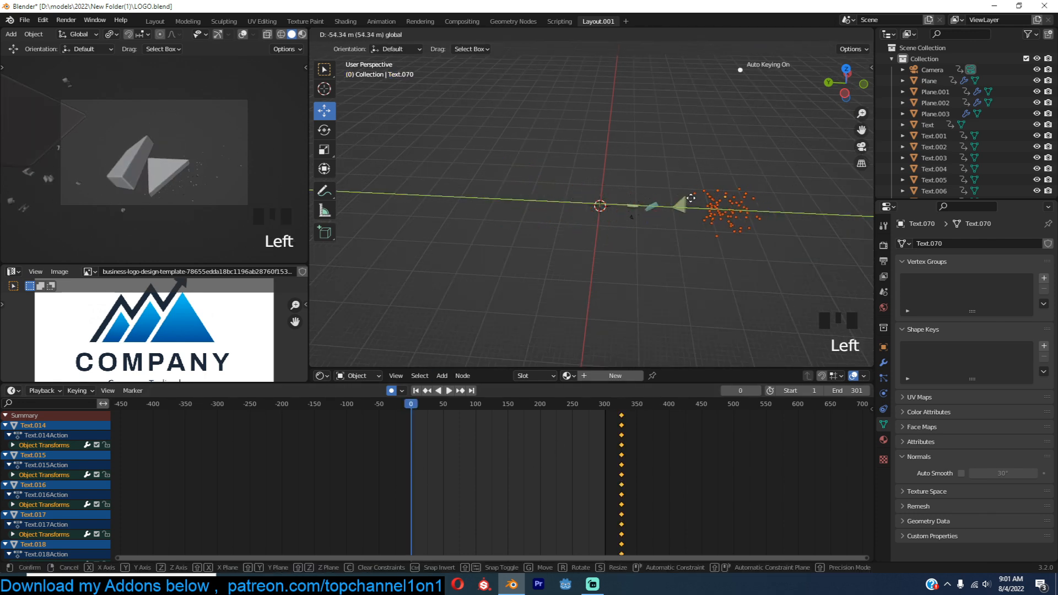
left_click_drag(712, 197, 701, 203)
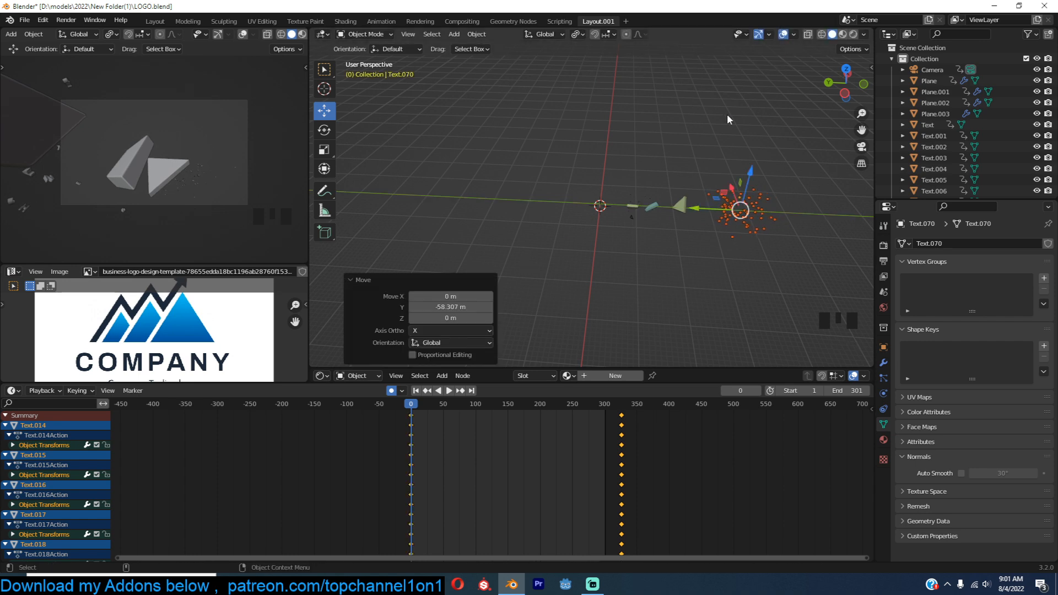
key("F3")
left_click(756, 135)
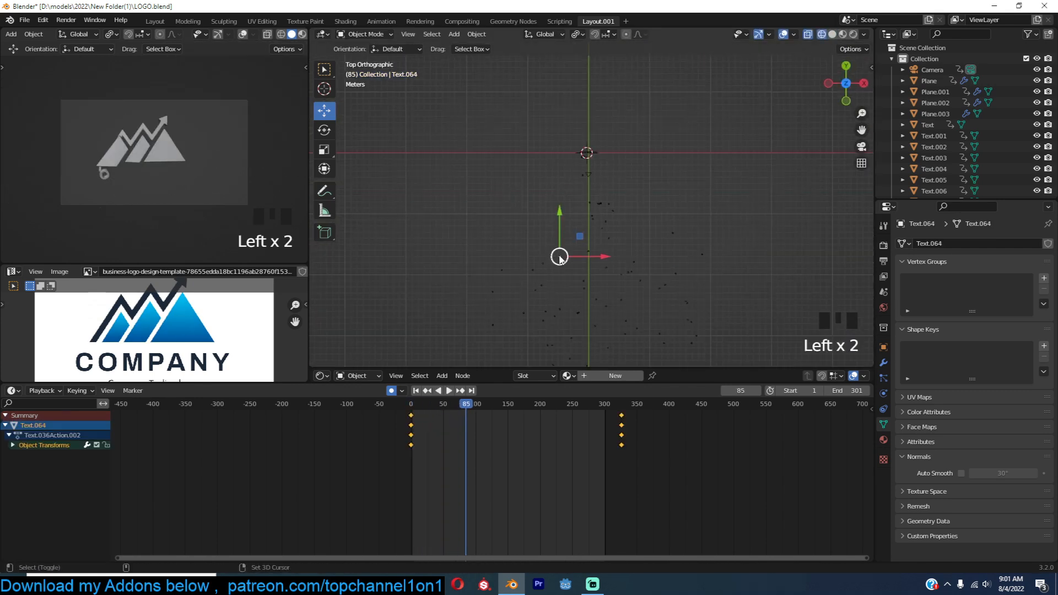
Collapse the keyframe channels, move the scattered letters' end keyframes to about frame 120, and play the animation.
left_click(25, 425)
left_click(5, 416)
right_click_drag(466, 431, 498, 446, "shift")
key("g")
left_click(496, 425)
key("space")
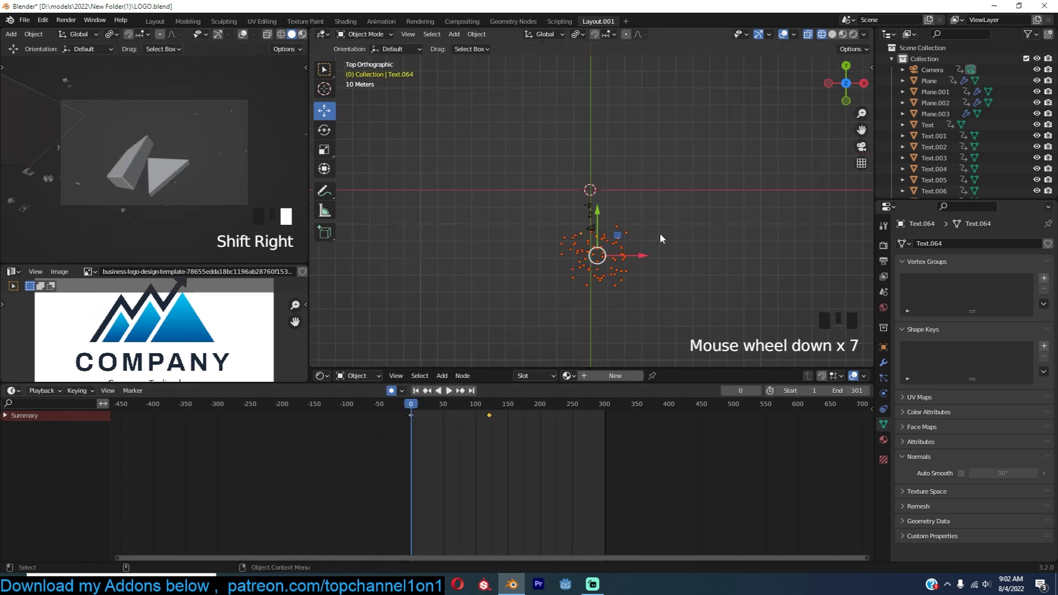
Duplicate the scattered letters and randomize the copies' location by 12 m in X and 16 m in Y.
key("shift+d")
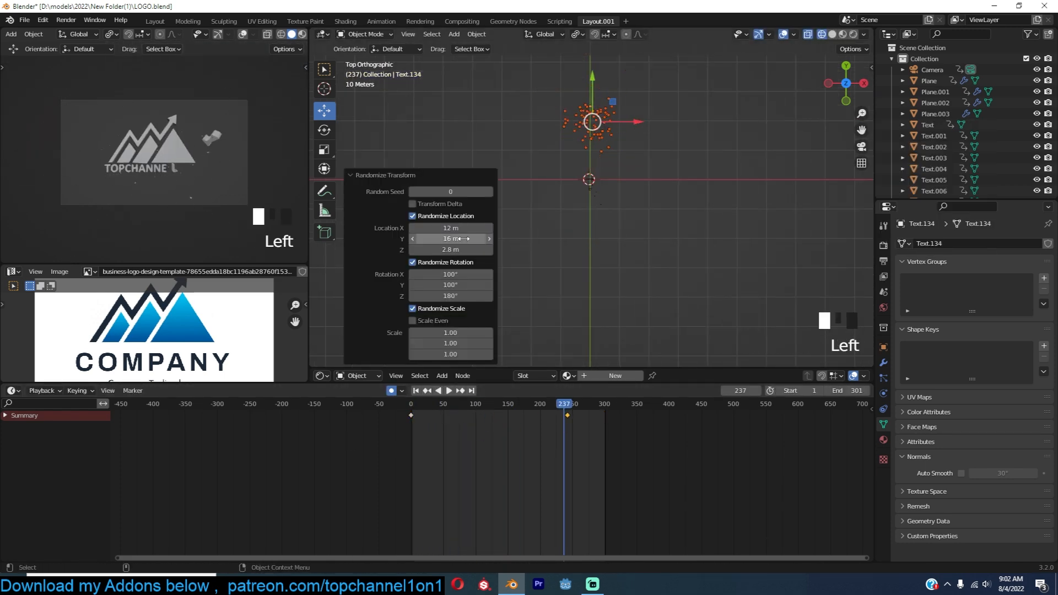
left_click(467, 238)
key("space")
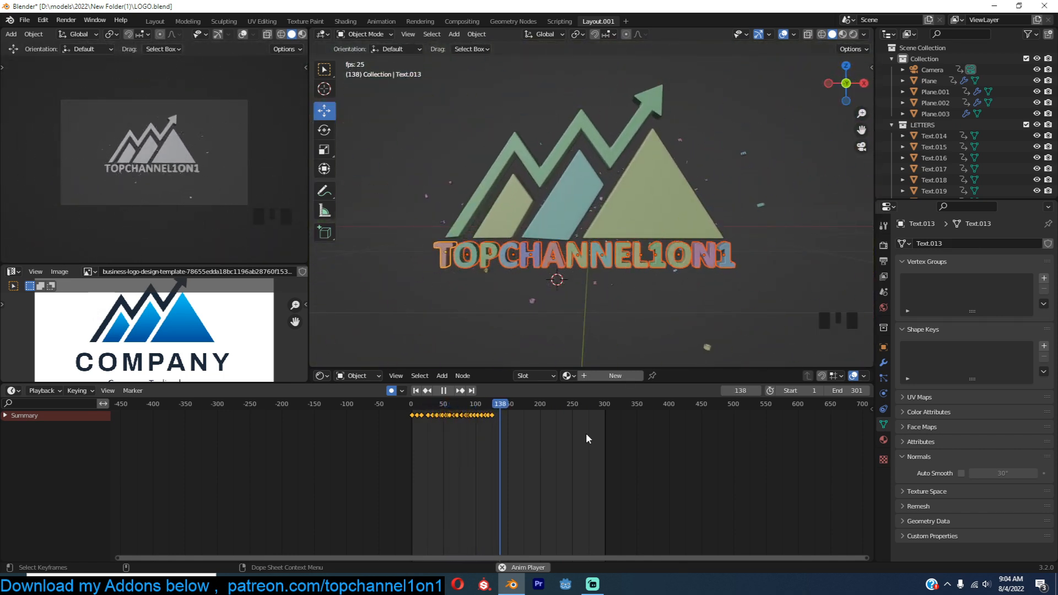
Replay the animation from the start, deselect everything, and save the project.
key("space")
key("shift+Left")
key("space")
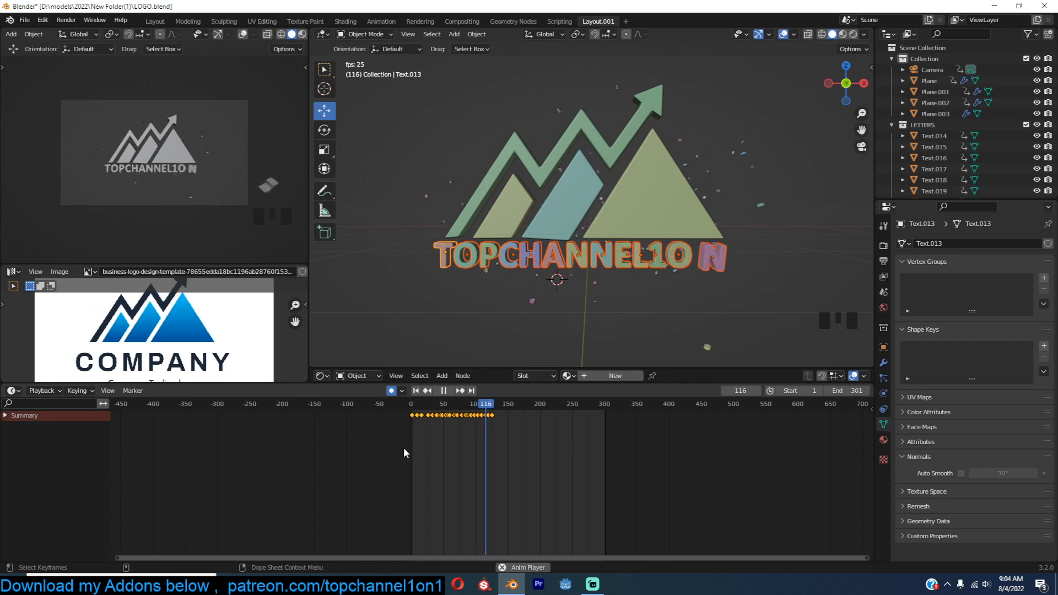
key("space")
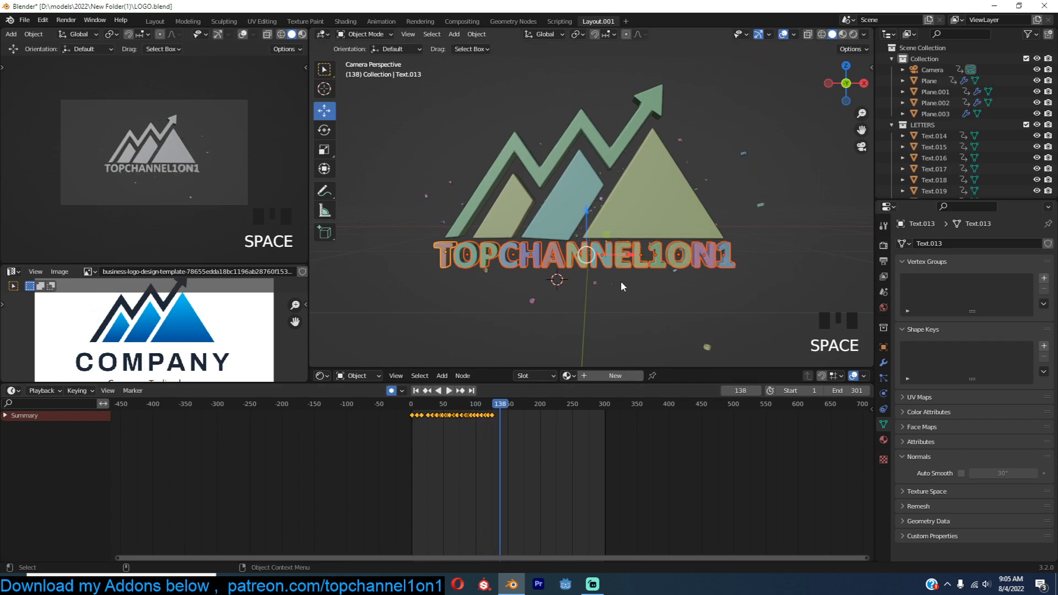
left_click(687, 278)
key("ctrl+s")
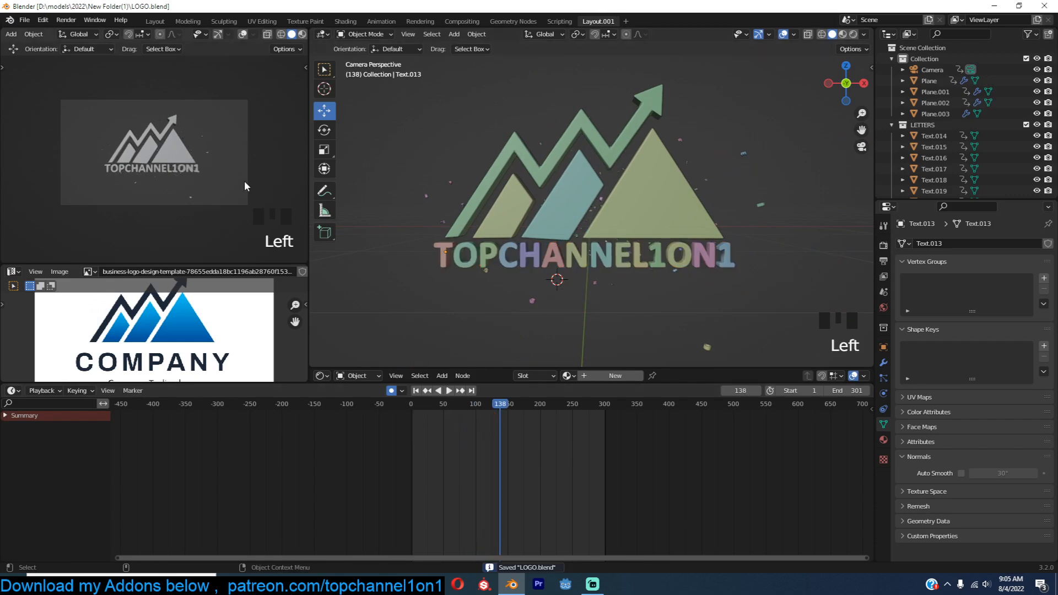
Show the small camera view in material preview and enable Ambient Occlusion, Bloom and Screen Space Reflections for Eevee.
left_click(303, 35)
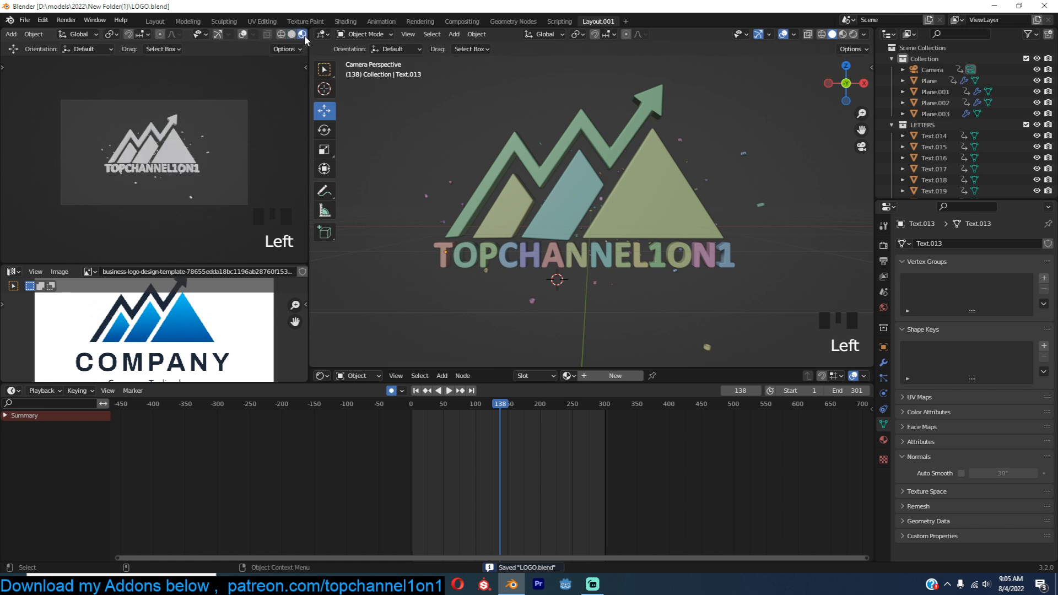
left_click(883, 244)
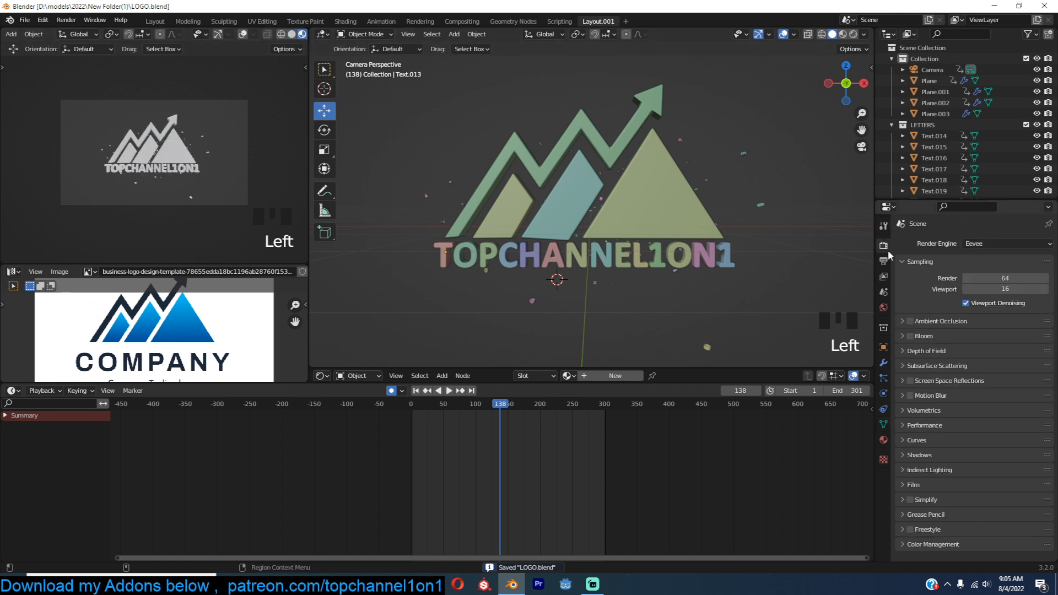
left_click(910, 321)
left_click(911, 336)
left_click(913, 352)
left_click(914, 352)
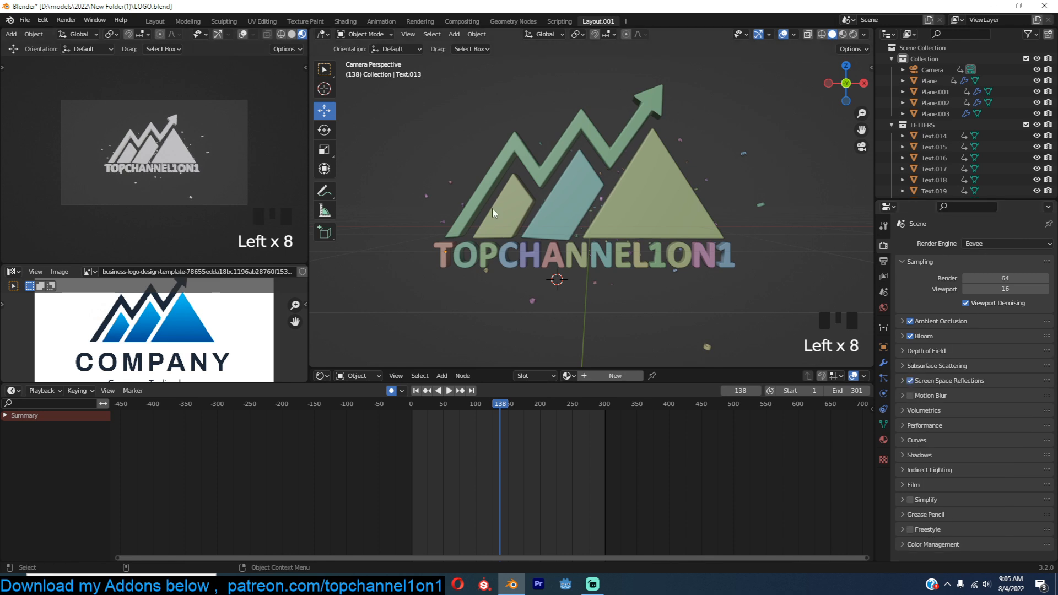
Select the large triangular mountain and switch to the Shading workspace viewed through the camera.
scroll(493, 212, "up", 5)
left_click(711, 252)
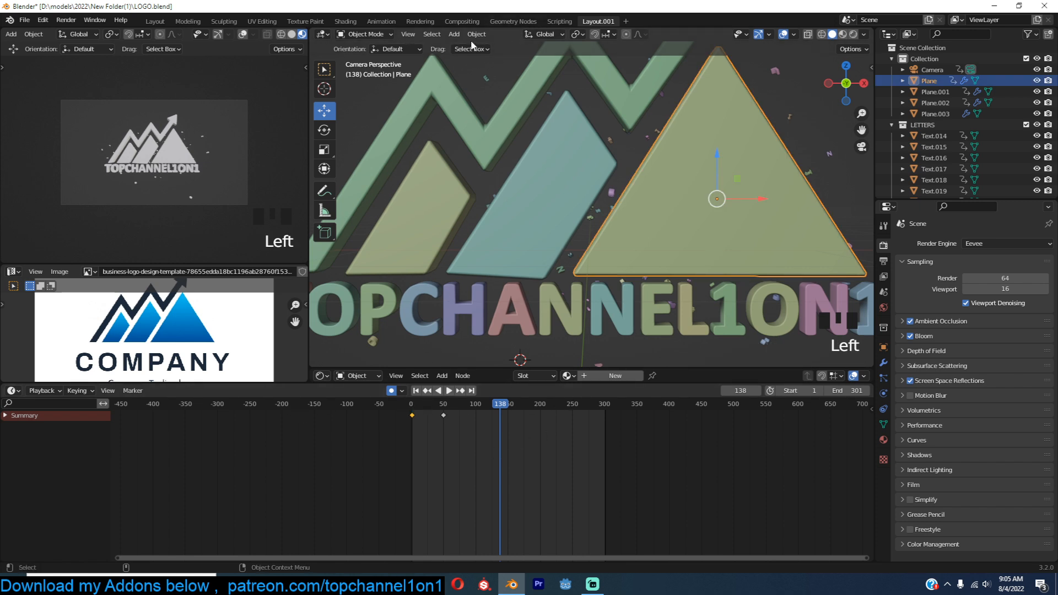
left_click(345, 22)
key("KP_0")
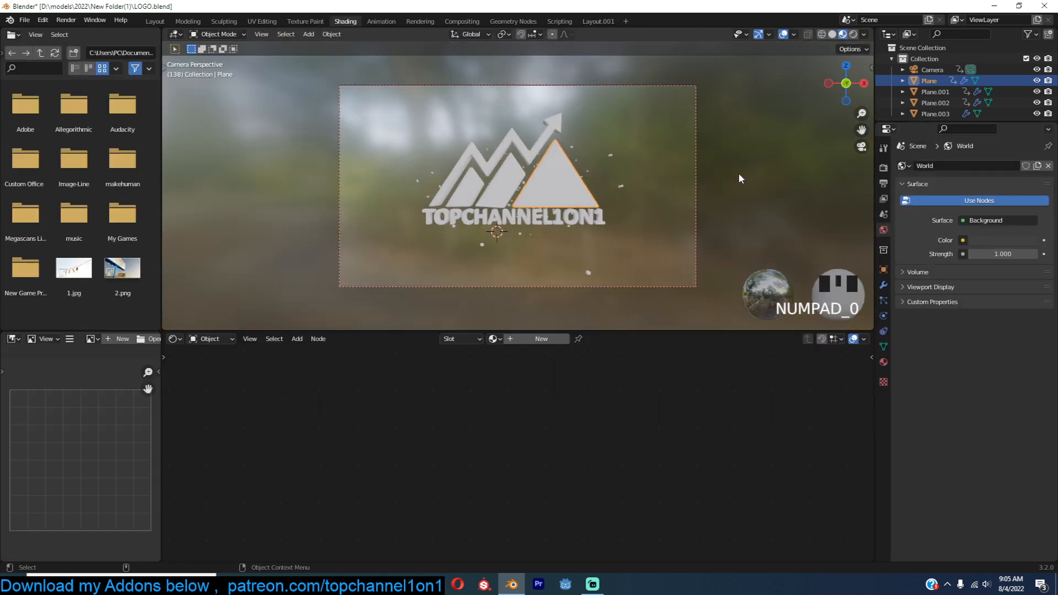
Show the camera view in rendered shading with nothing selected and set the world background strength to 0.
left_click(853, 34)
key("alt+a")
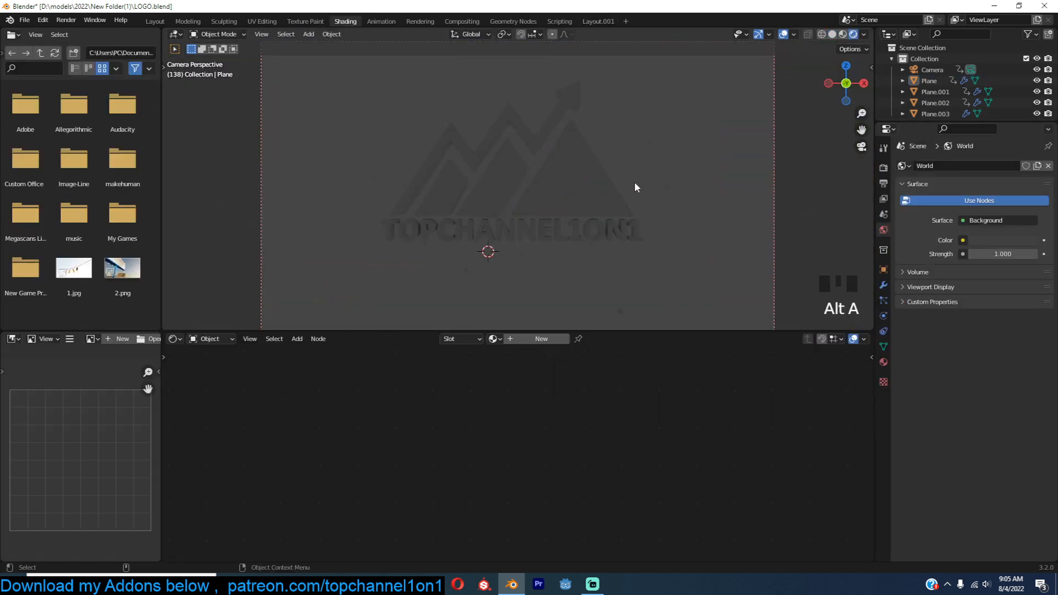
scroll(628, 181, "down", 3)
left_click_drag(981, 249, 937, 249)
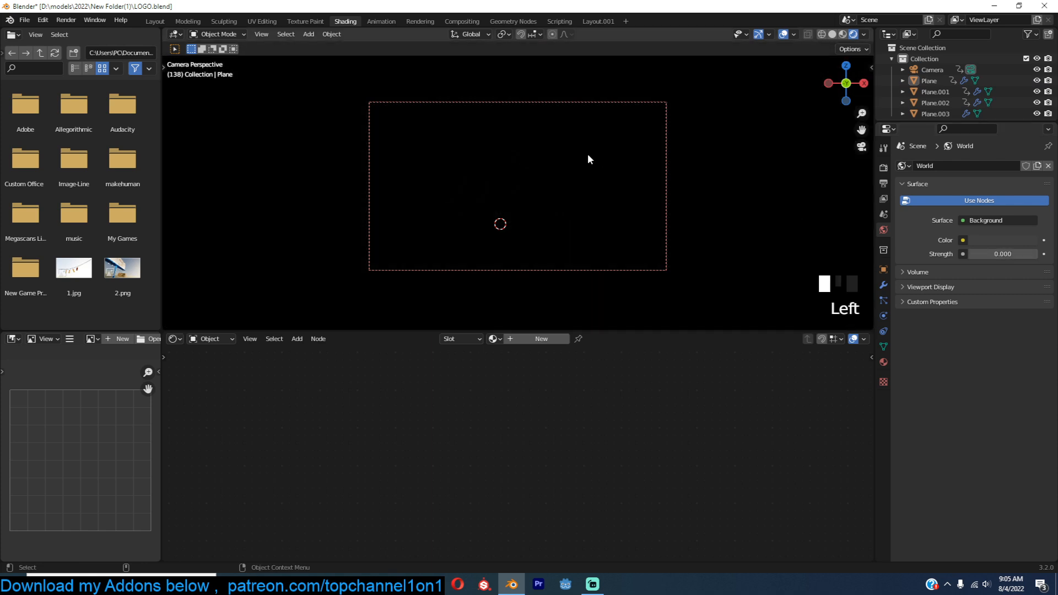
Add an area light and move it above the mountain logo.
key("shift+a")
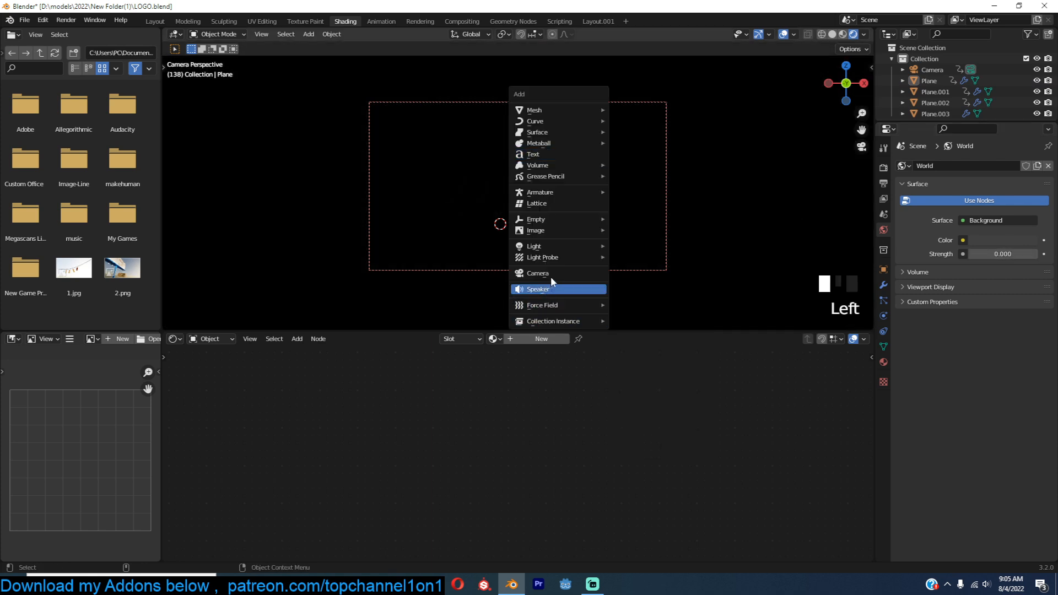
mouse_move(561, 246)
left_click(640, 280)
key("g")
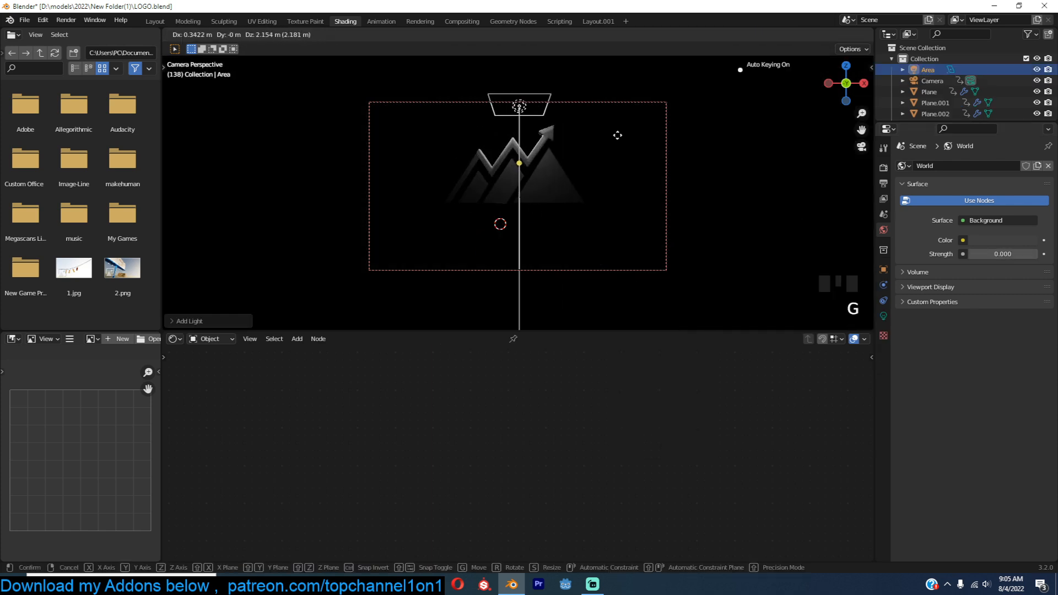
left_click(617, 129)
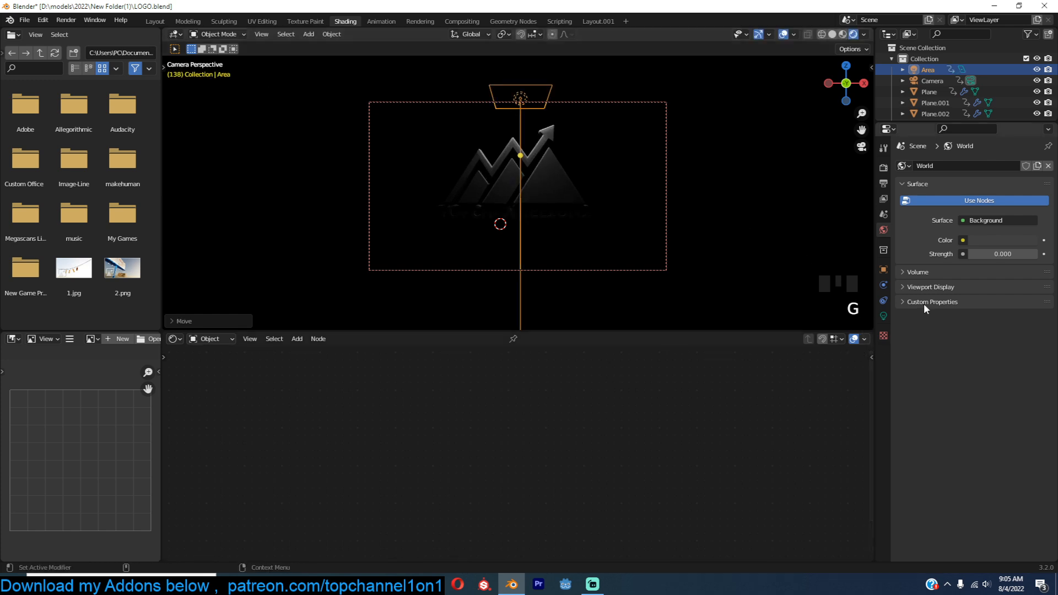
Tint the world color dark blue and give the area light a blue color with hue 0.664 and saturation 0.690.
left_click(1009, 241)
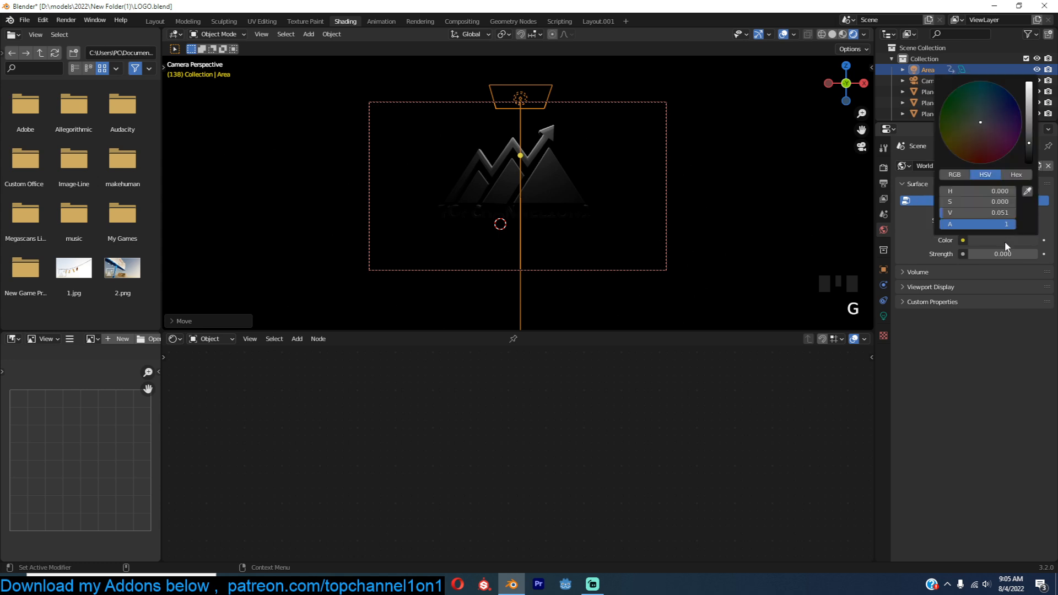
left_click_drag(979, 130, 985, 118)
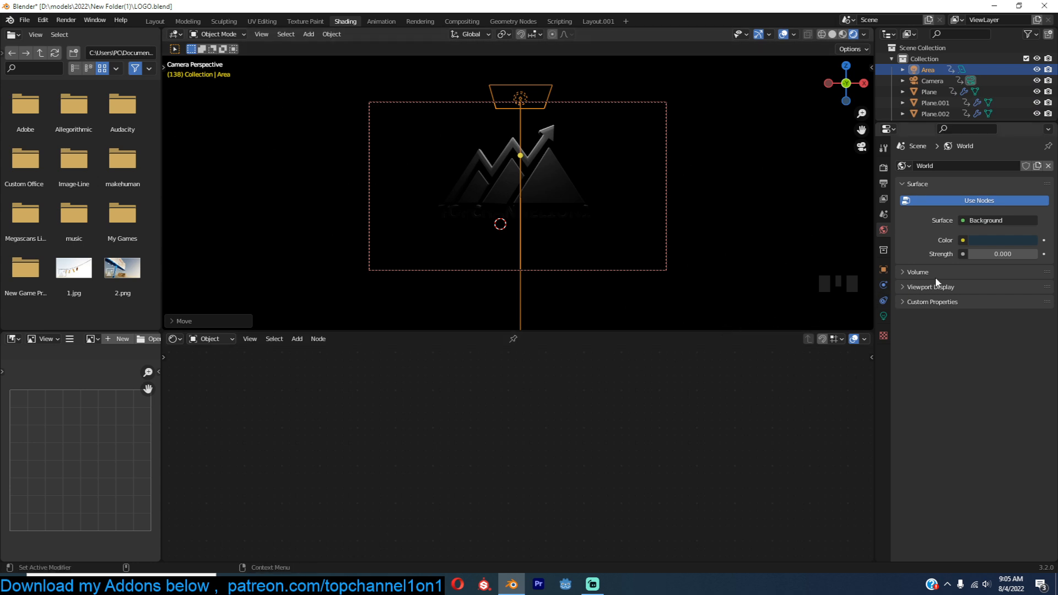
left_click(884, 315)
left_click(996, 231)
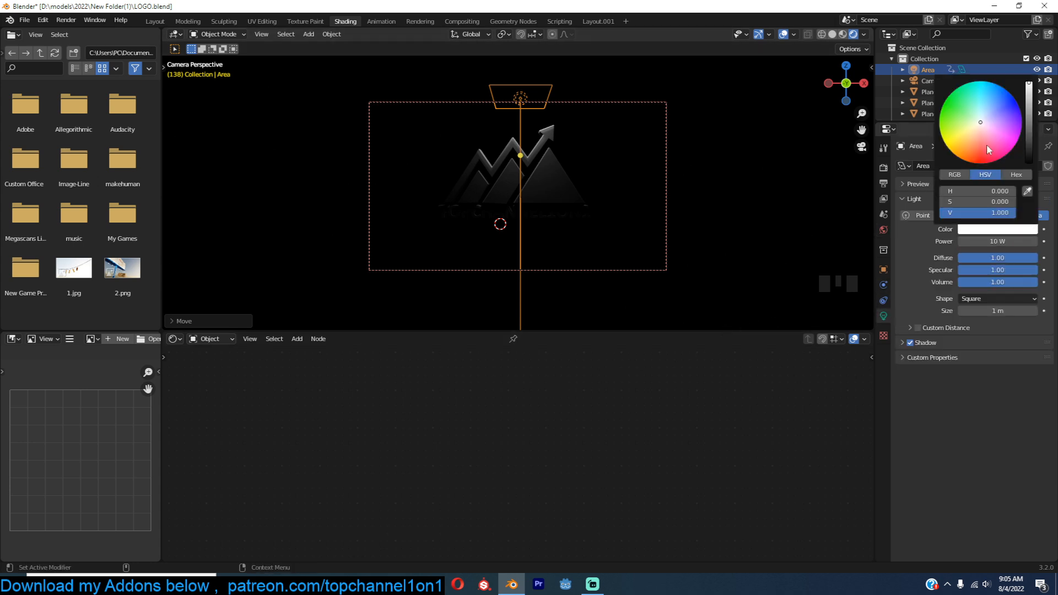
left_click_drag(1004, 129, 995, 116)
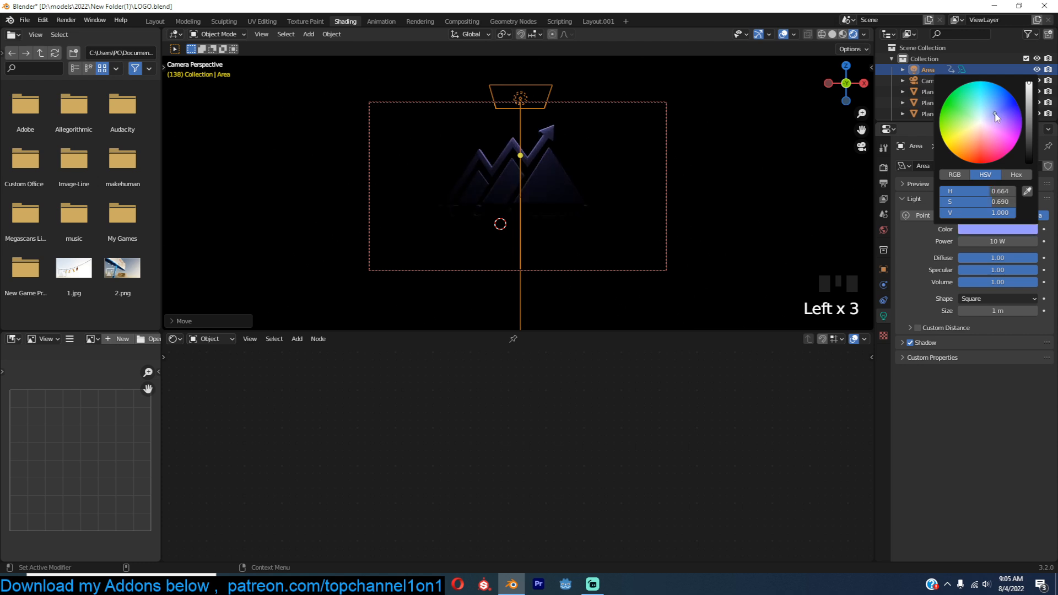
Split the shader editor to add a Timeline below it and delete the area light's keyframes.
left_click_drag(871, 330, 337, 482)
left_click(175, 489)
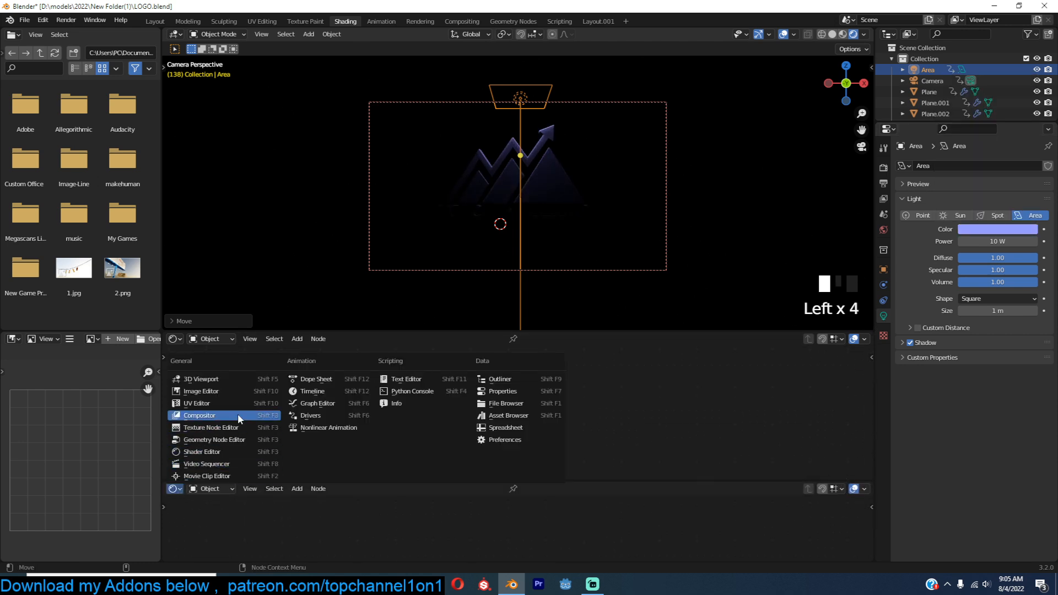
left_click(307, 390)
key("x")
left_click(581, 531)
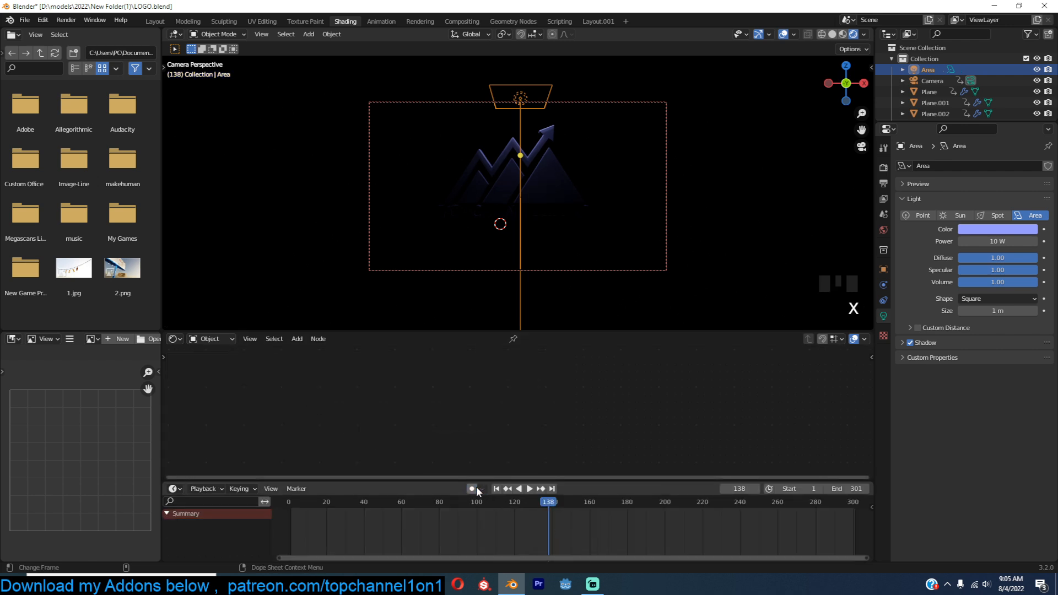
Change the area light to a pale blue and, in the right side view, place a rotated duplicate of it behind the logo.
left_click(996, 230)
left_click_drag(972, 108, 975, 106)
key("KP_3")
key("shift+d")
left_click(808, 155)
key("r")
left_click(688, 300)
Set the duplicated area light's power to 1000 W.
double_click(975, 241)
type("1000")
key("Return")
left_click(721, 270)
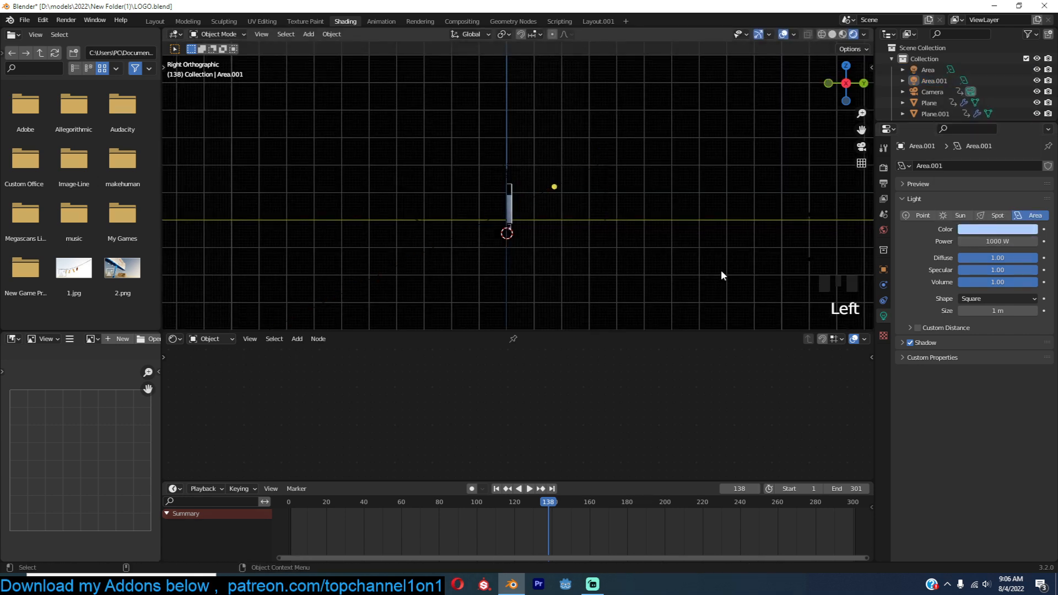
Look through the camera and set the duplicated area light's power to 10 W.
key("KP_0")
scroll(721, 270, "up", 3)
double_click(970, 242)
type("10")
At frame 89, snap the 3D cursor to the camera and add a point light there.
mouse_move(468, 528)
right_mouse_down("shift")
mouse_move(335, 531)
mouse_move(455, 530)
right_mouse_up("shift")
scroll(617, 230, "down", 7)
left_click(591, 205)
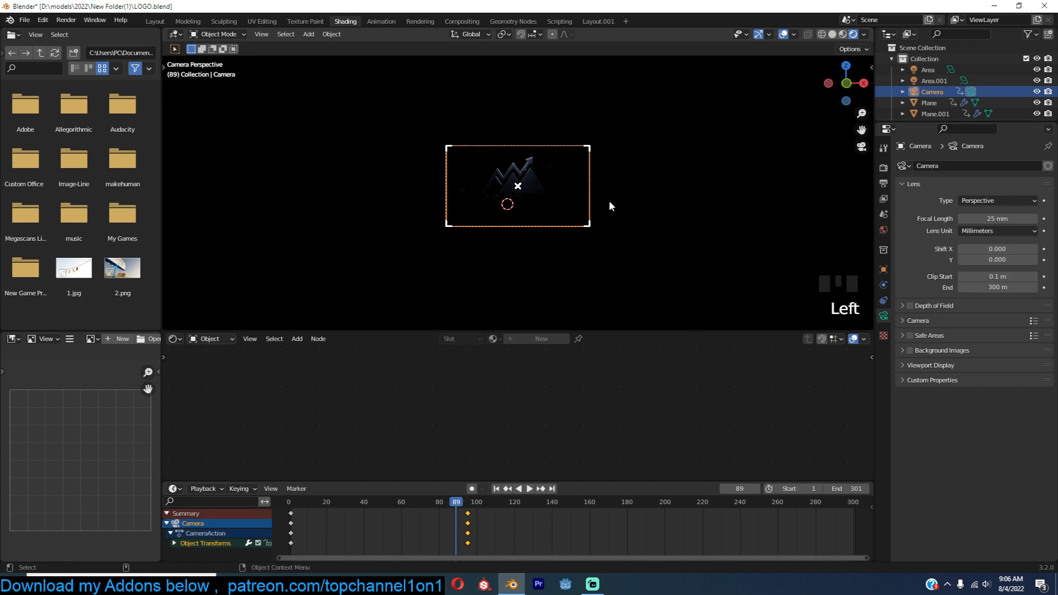
scroll(562, 211, "down", 6)
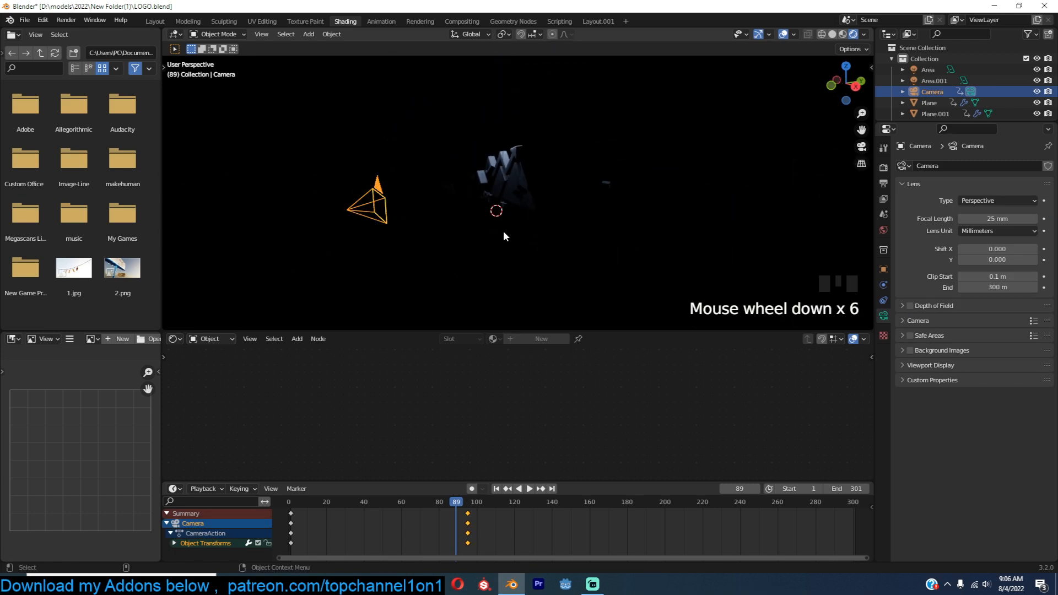
key("shift+a")
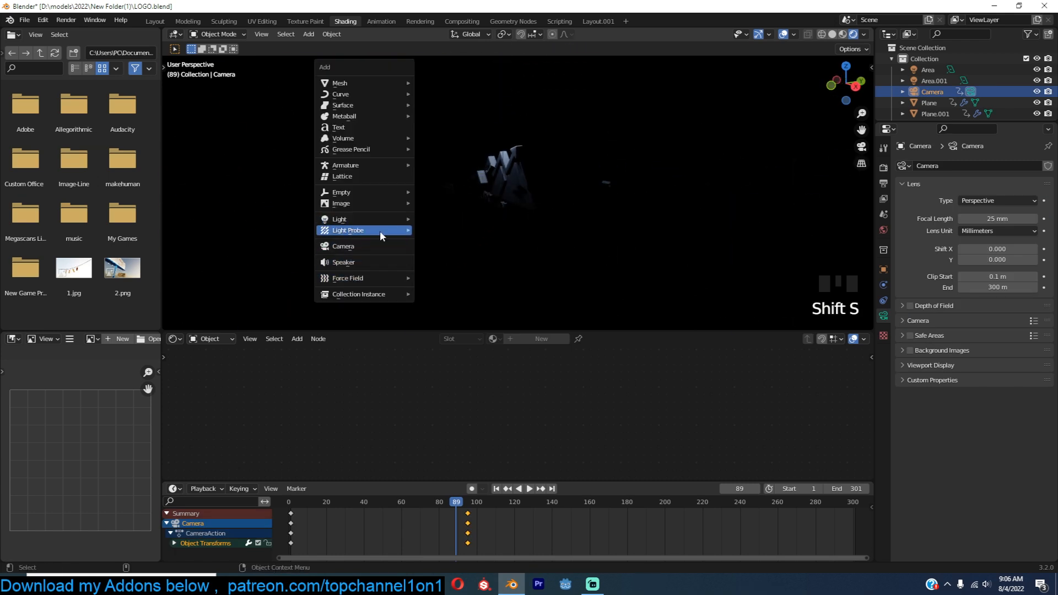
mouse_move(385, 221)
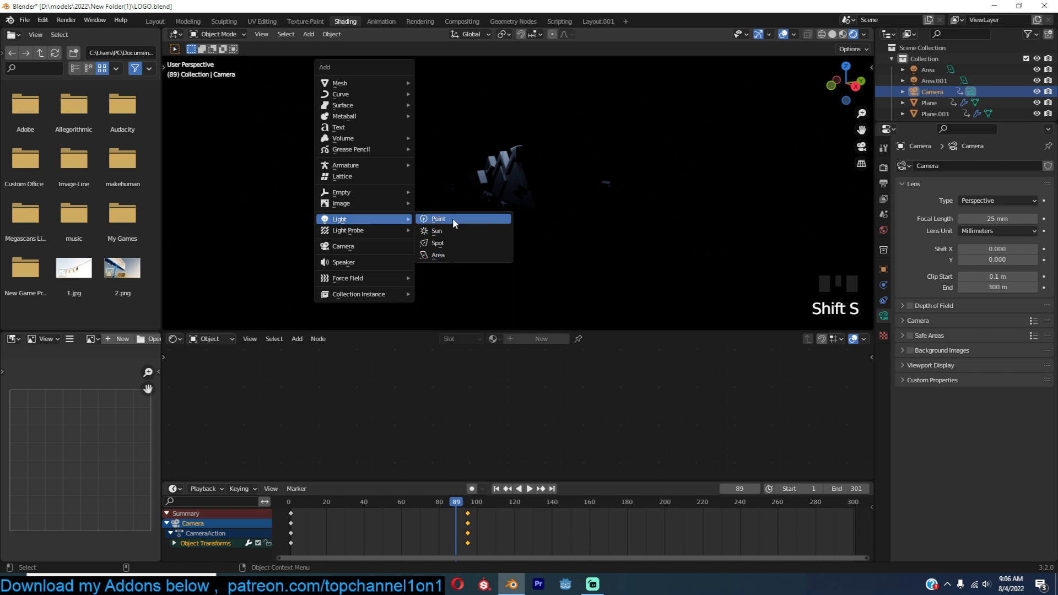
left_click(452, 219)
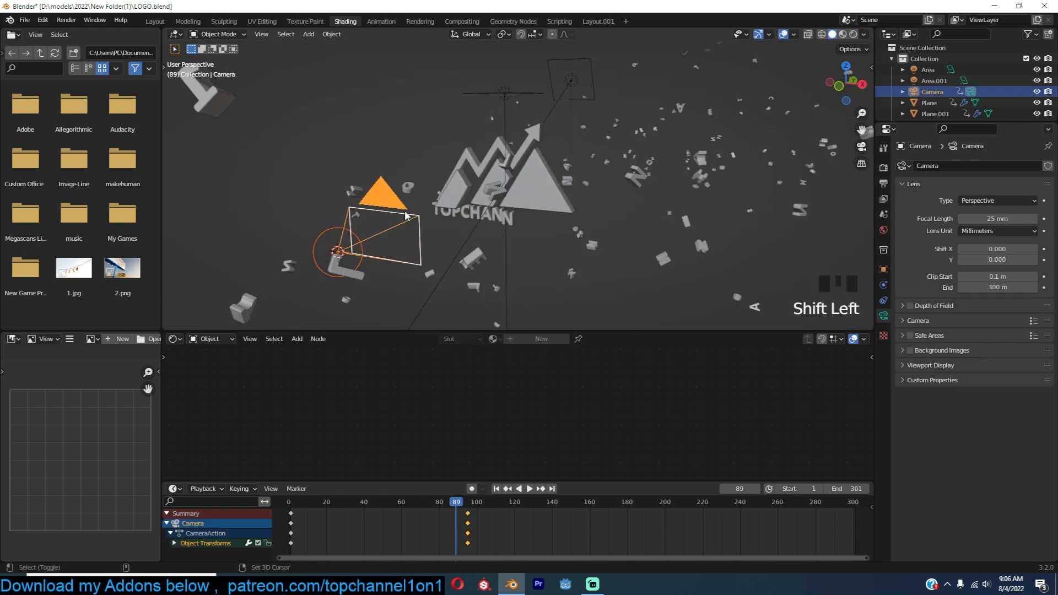
Parent the point light to the camera and play the animation through the camera, stopping at frame 81.
left_click(338, 252)
scroll(485, 223, "up", 6)
key("space")
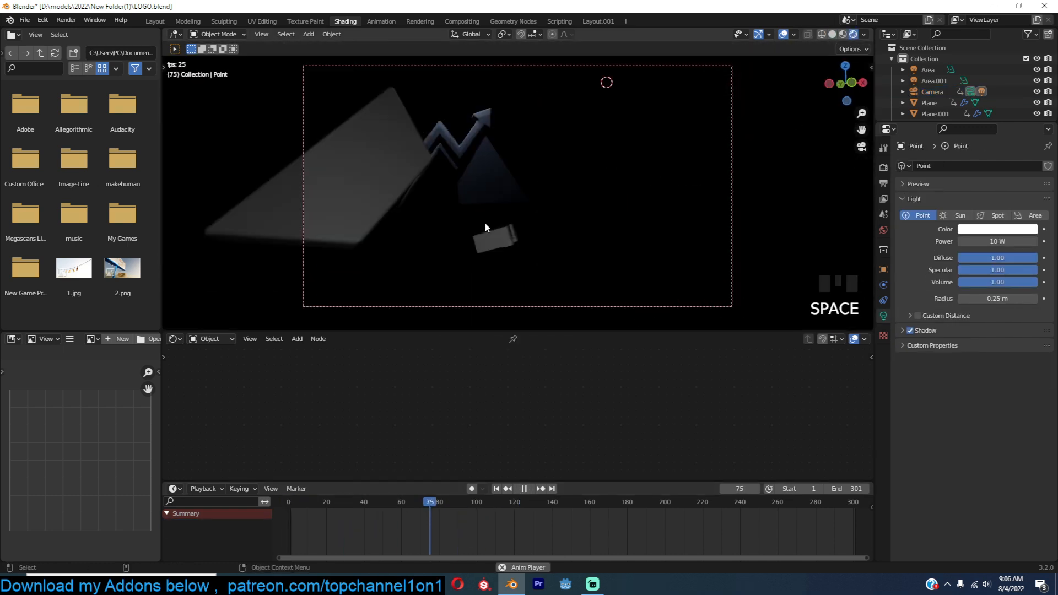
right_click_drag(331, 513, 441, 513, "shift")
In solid shading, add a cube at the 3D cursor and scale it up uniformly to about 6.
key("grave")
scroll(548, 172, "down", 4)
key("z")
scroll(644, 173, "down", 5)
key("grave")
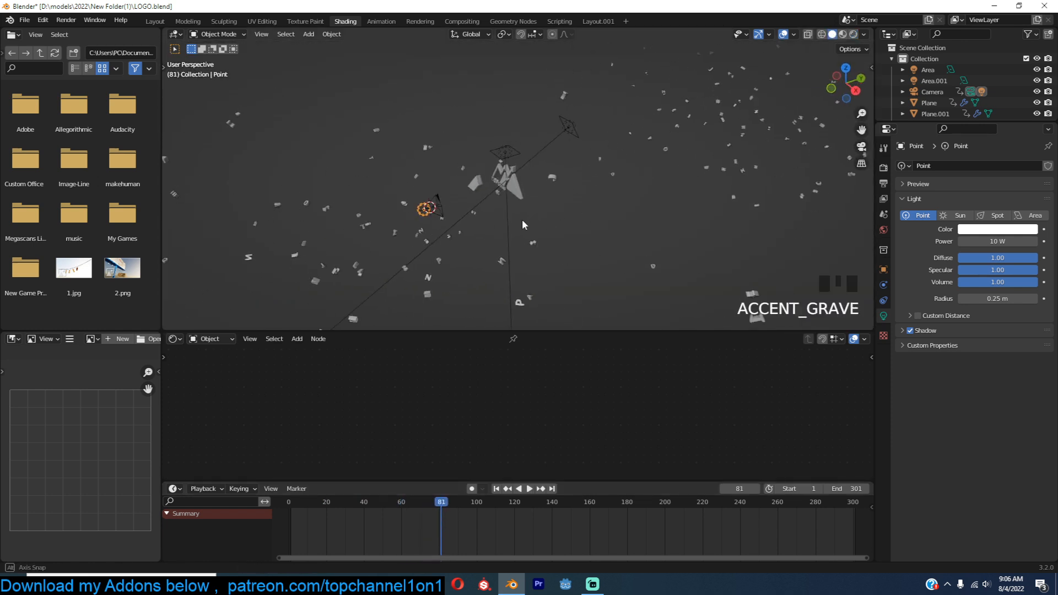
key("shift+a")
mouse_move(477, 42)
left_click(563, 53)
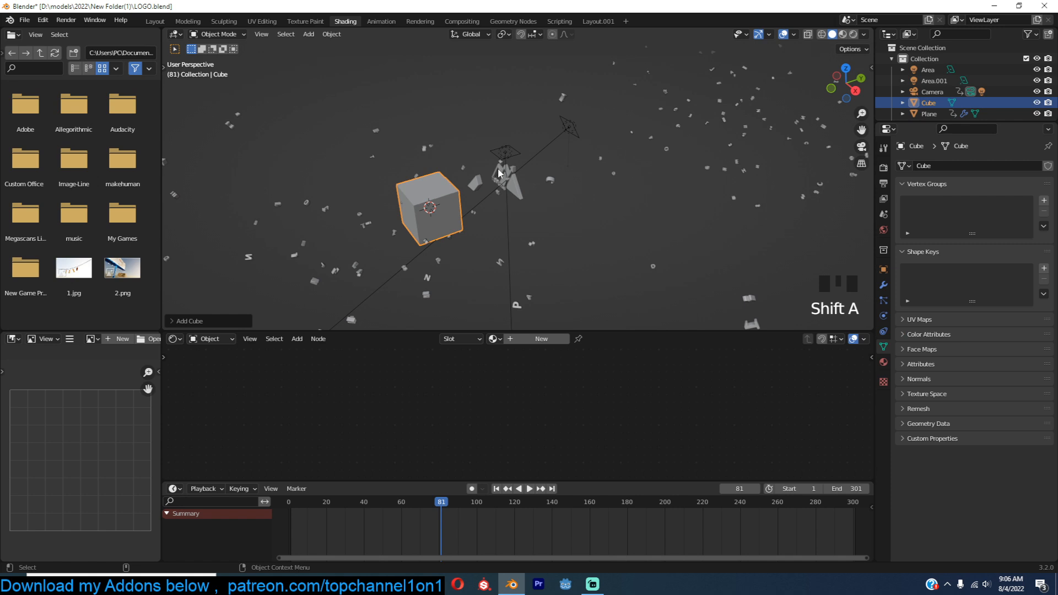
key("s")
left_click(411, 166)
Stretch the cube to a scale of about 15.7 in X and 23.7 in Y so it encloses the whole scene.
scroll(496, 168, "down", 8)
key("s")
key("x")
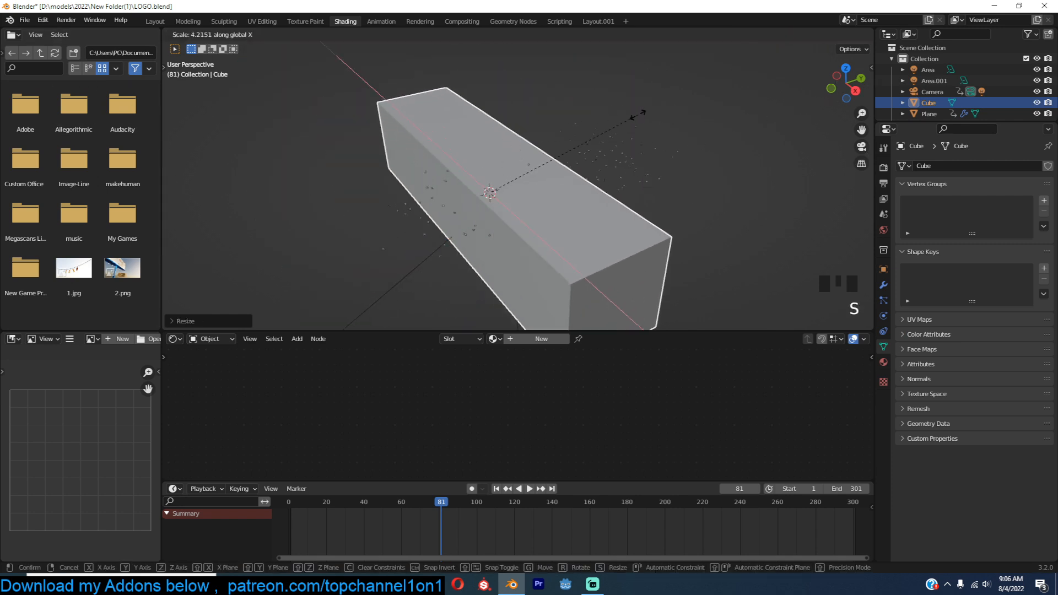
left_click(577, 140)
key("s")
key("y")
left_click(485, 289)
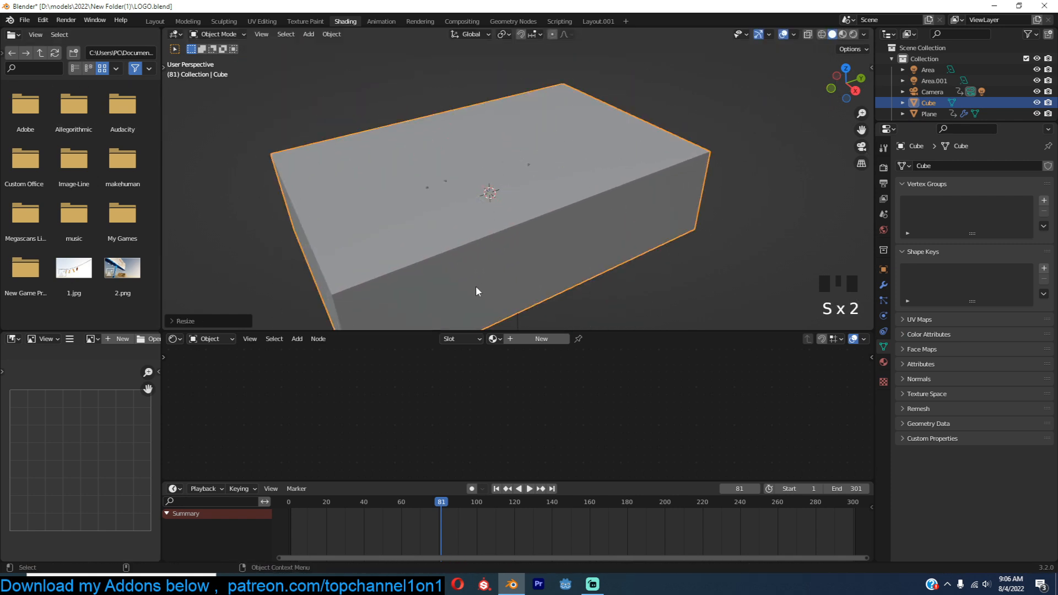
Set the large enclosing cube's viewport display to Wire.
left_click(883, 270)
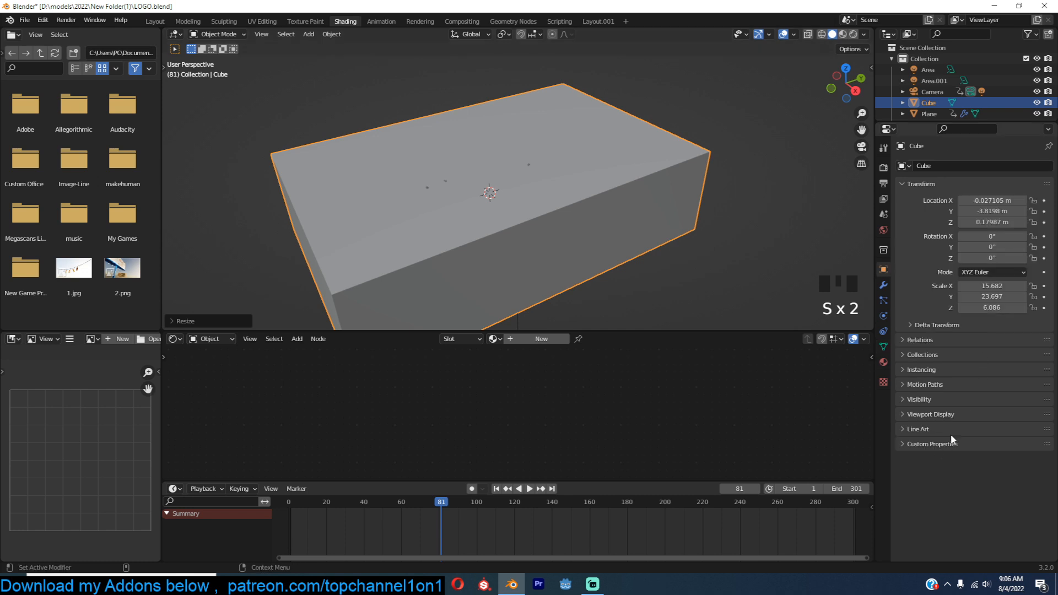
left_click(962, 415)
left_click(981, 530)
left_click(980, 503)
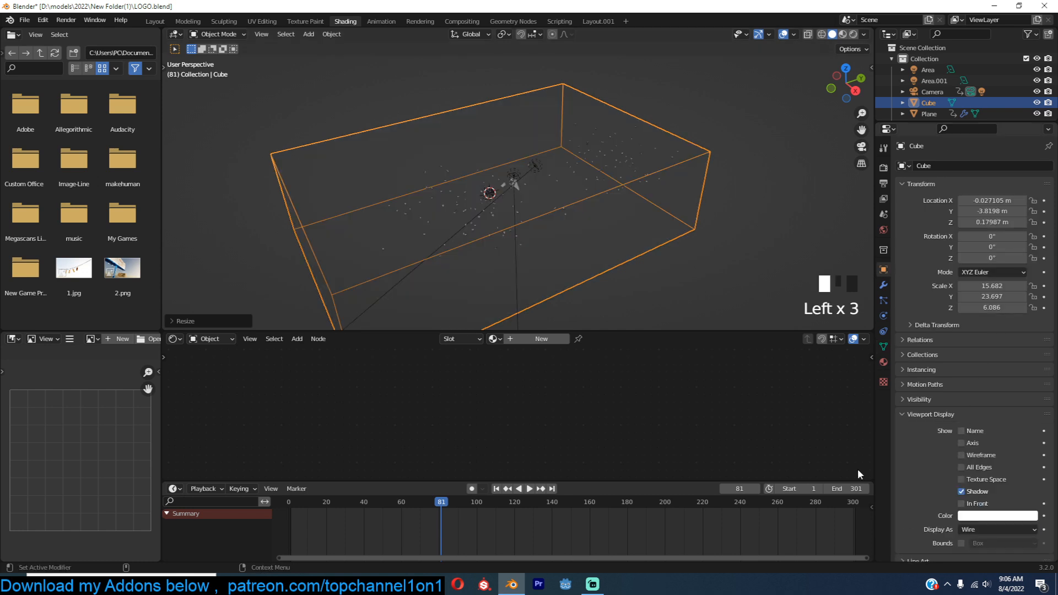
Create a new material for the enclosing cube and add a Principled Volume node to it.
left_click(527, 323)
left_click(541, 339)
right_click(610, 397)
left_click(579, 286)
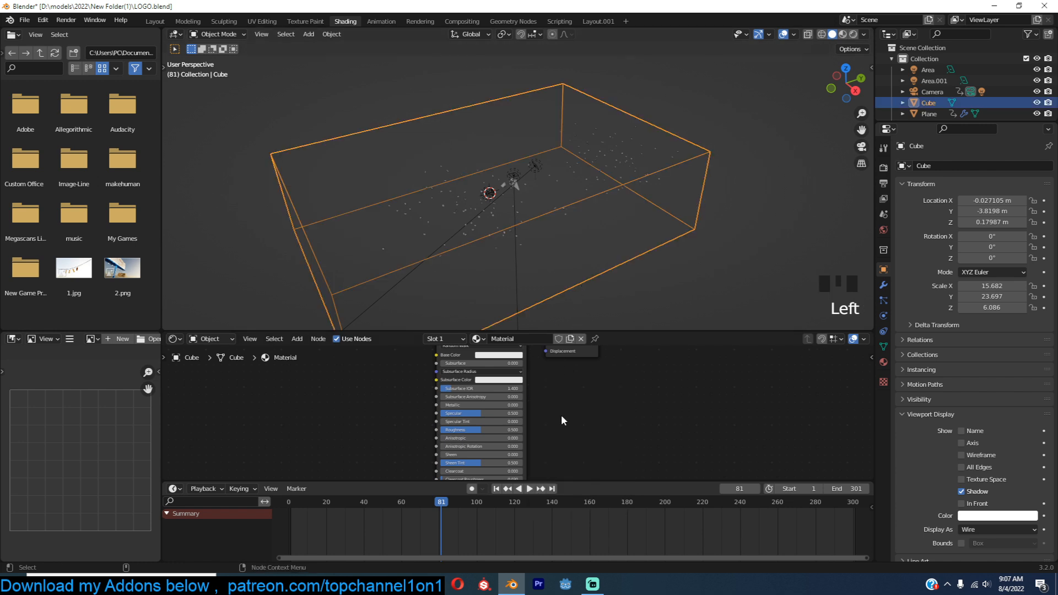
key("shift+a")
mouse_move(529, 455)
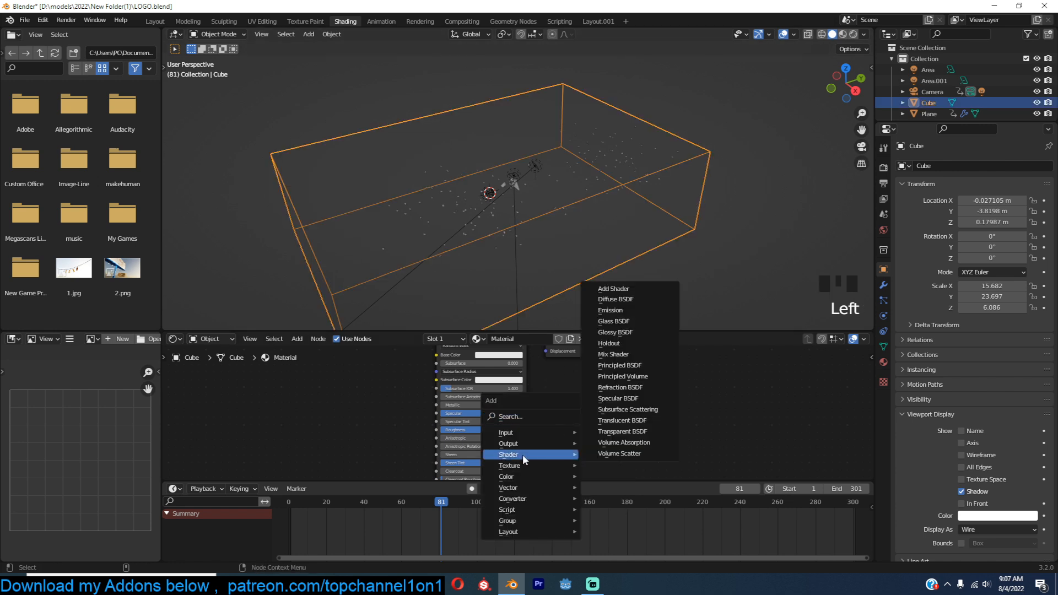
left_click(636, 379)
Replace the Principled BSDF with the Principled Volume connected to the material output and set its density to 0.1.
left_click(565, 390)
left_click(635, 400, "ctrl+shift")
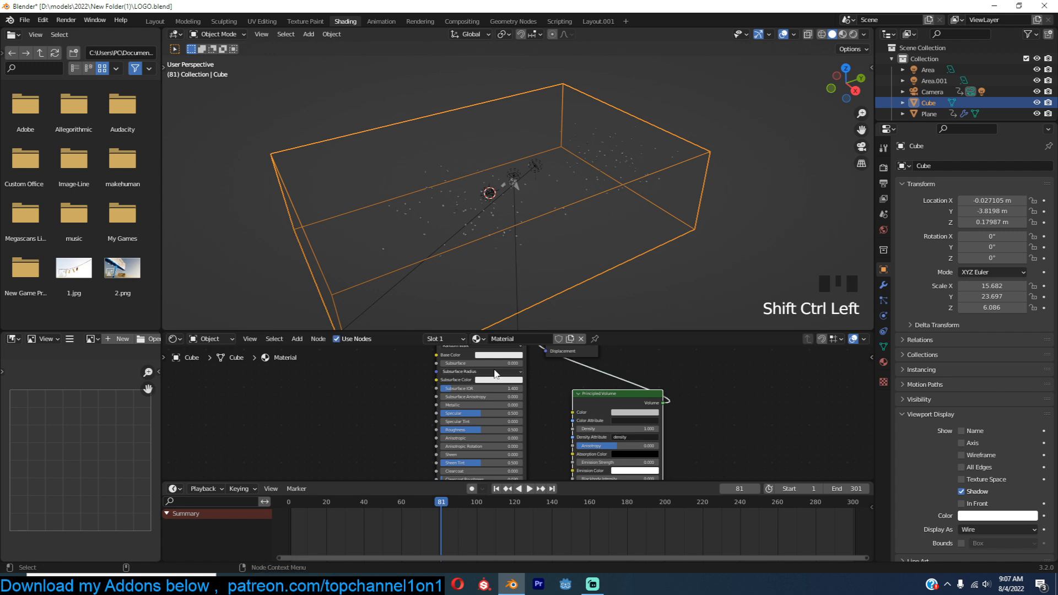
key("x")
left_click_drag(644, 423, 435, 389)
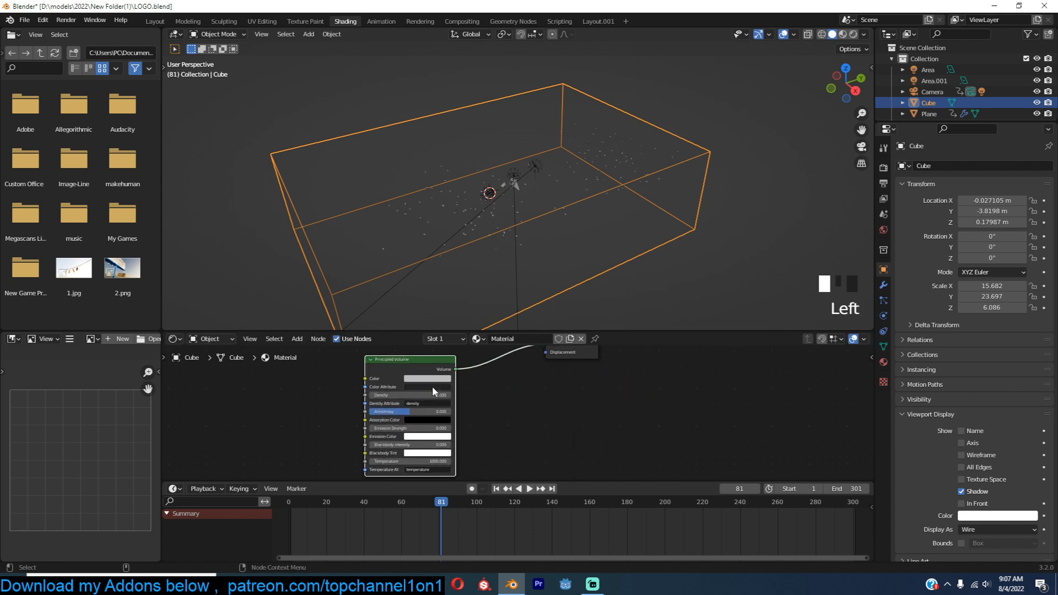
left_click(430, 395)
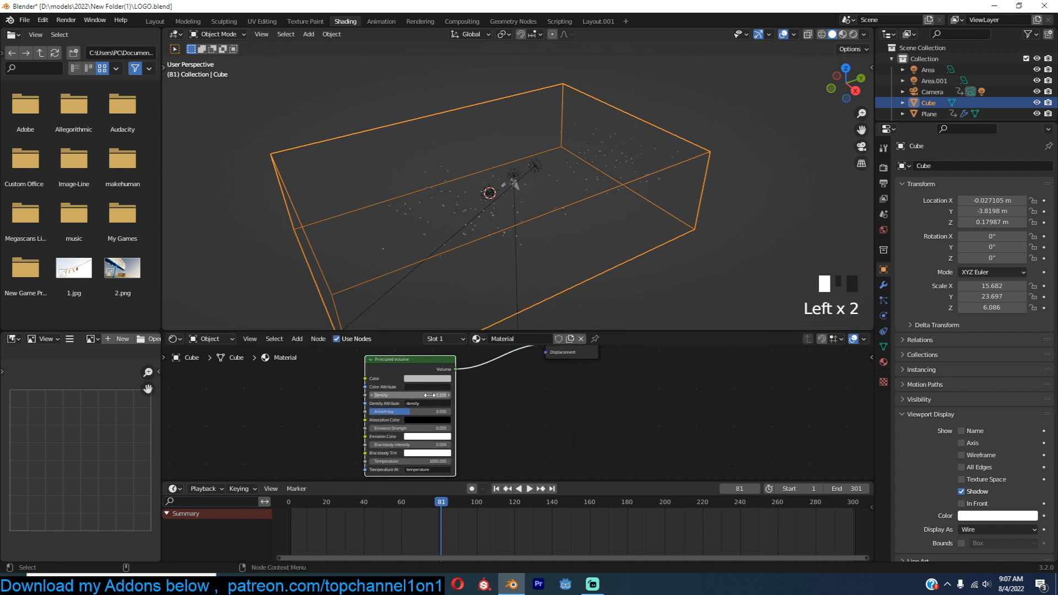
Return to the camera view in rendered shading to check the volumetric fog around the logo.
key("KP_0")
left_click(926, 92)
left_click(755, 151)
key("KP_0")
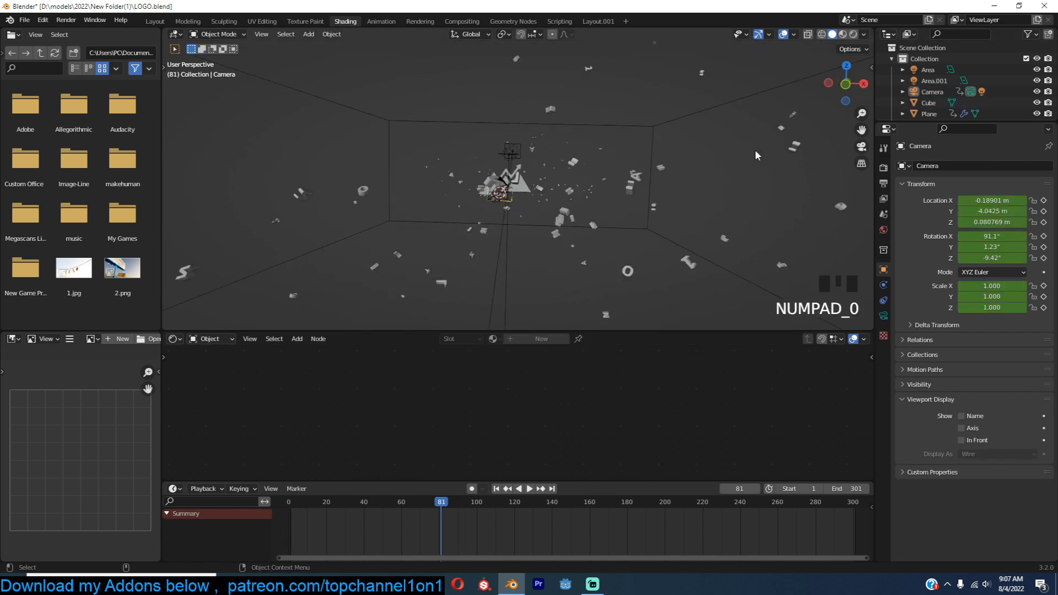
left_click(853, 34)
scroll(720, 132, "up", 3)
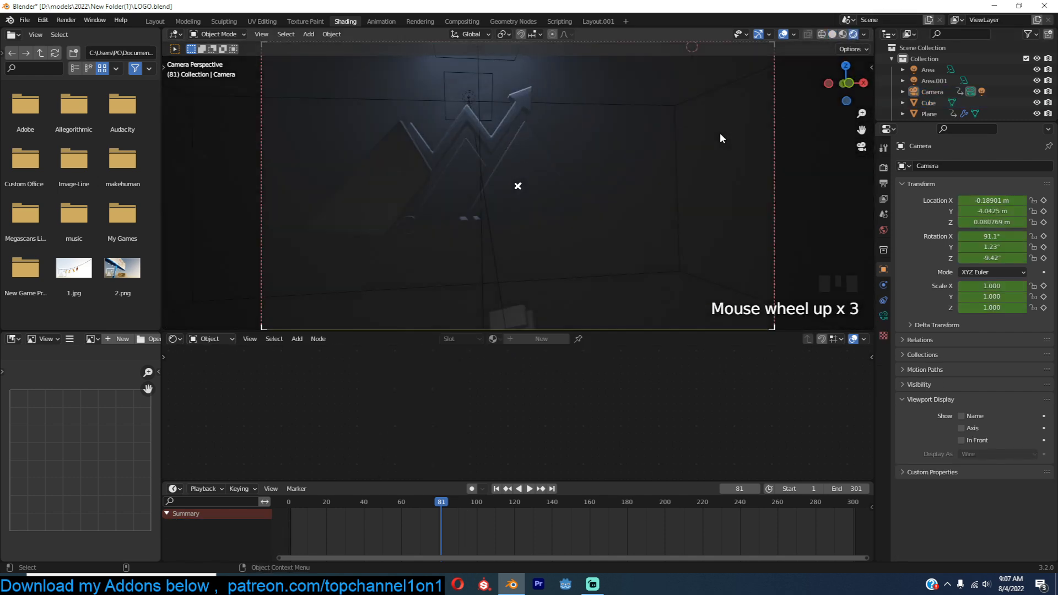
Select the large triangular mountain and create a new material for it.
left_click(547, 186)
scroll(547, 187, "up", 2)
left_click(547, 186)
left_click(540, 338)
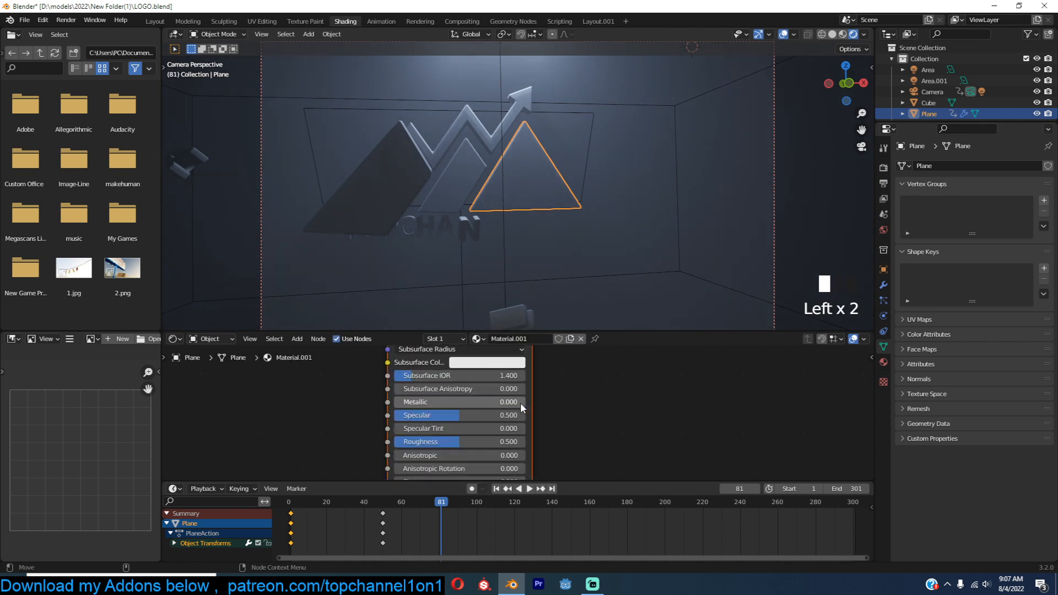
Set the mountain material's Metallic to 1.000 and its Roughness to 0.036.
scroll(668, 432, "up", 1)
middle_click_drag(633, 409, 624, 375)
middle_click_drag(522, 435, 551, 411)
left_click_drag(608, 431, 731, 430)
middle_click_drag(632, 465, 667, 414)
left_click_drag(667, 416, 610, 414)
scroll(426, 411, "down", 2)
Open the Texture Folders add-on and link the D:\resouces\grunges\ folder as its texture source.
key("n")
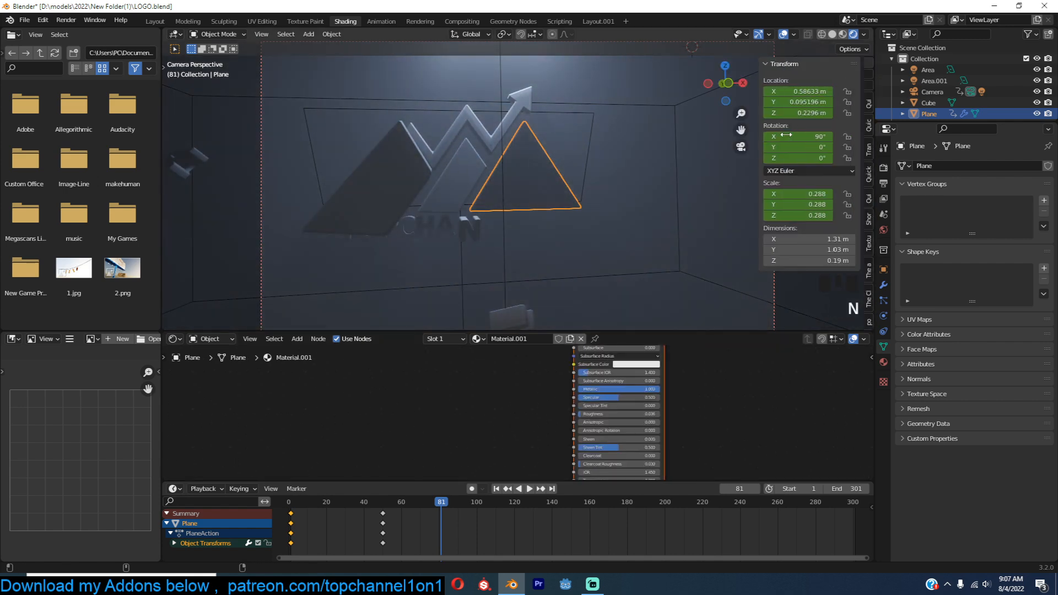
left_click(868, 229)
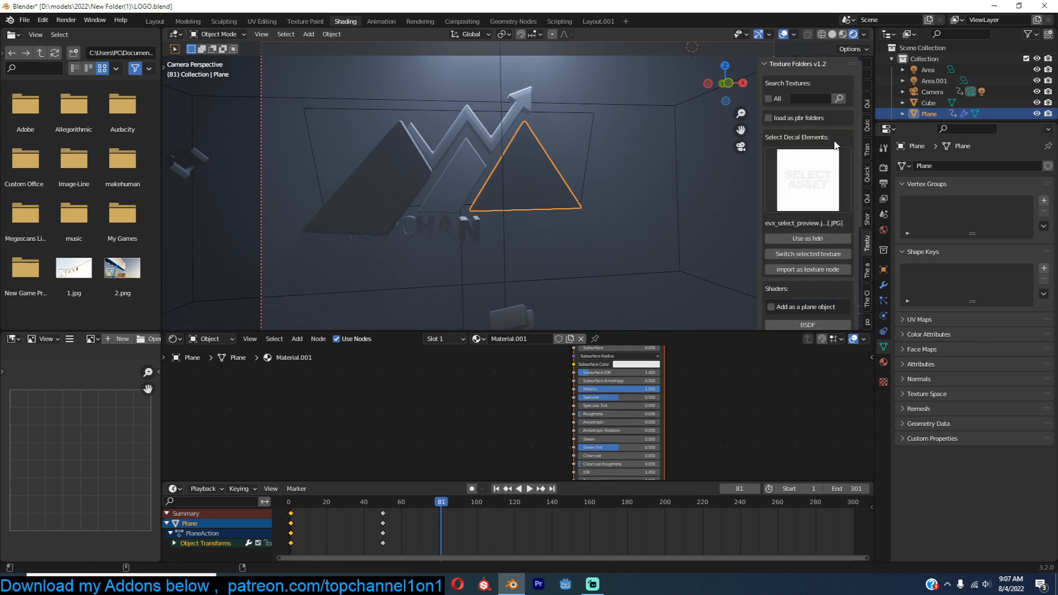
scroll(812, 165, "down", 3)
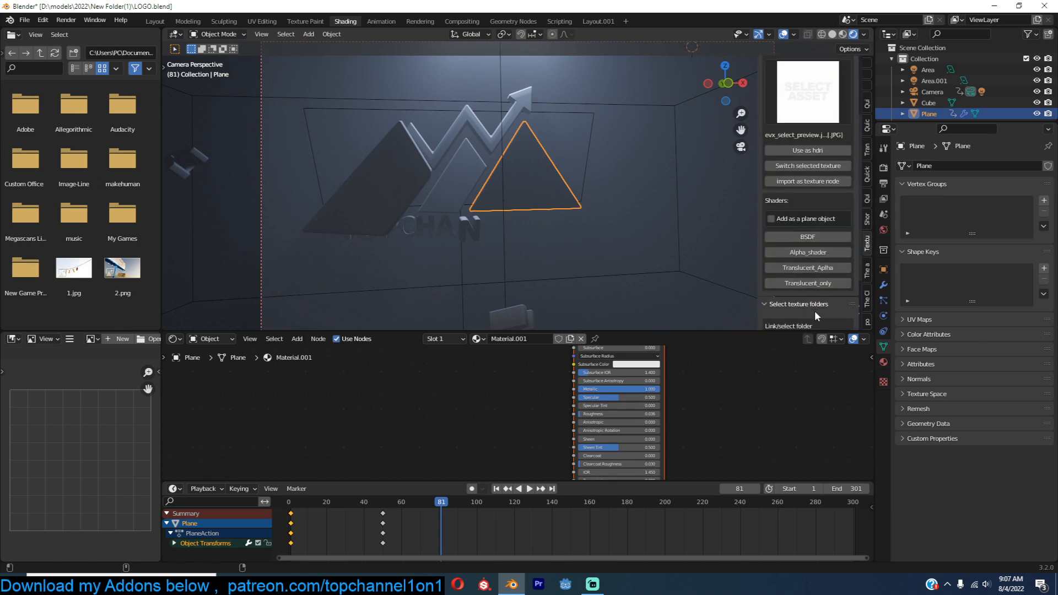
scroll(819, 300, "down", 3)
left_click(843, 267)
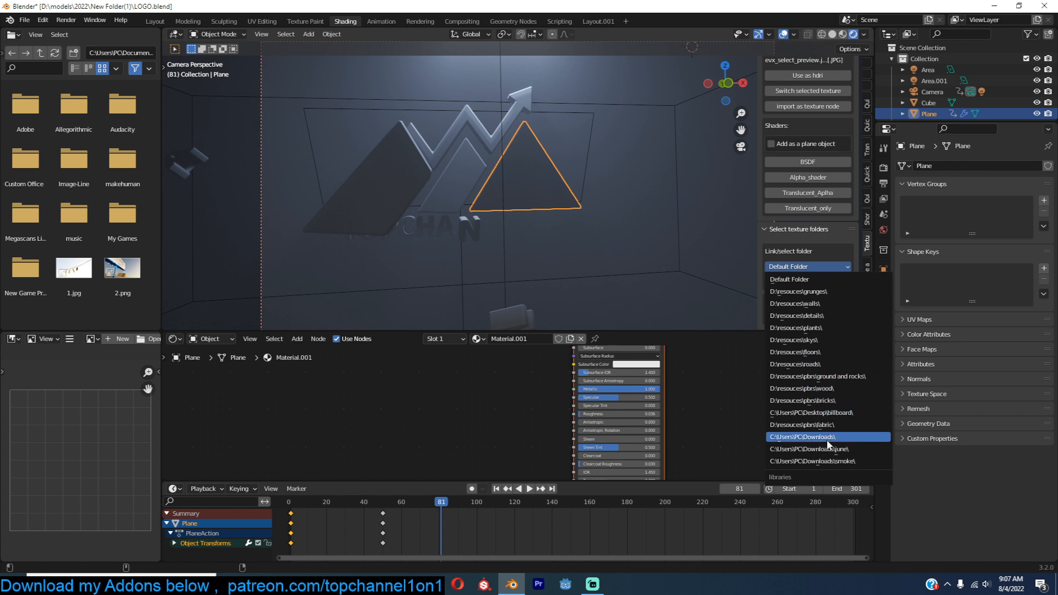
left_click(841, 292)
Choose the grunge_map_16 image and import it as a texture node beside the mountain material's Principled BSDF.
scroll(798, 187, "up", 6)
left_click(803, 158)
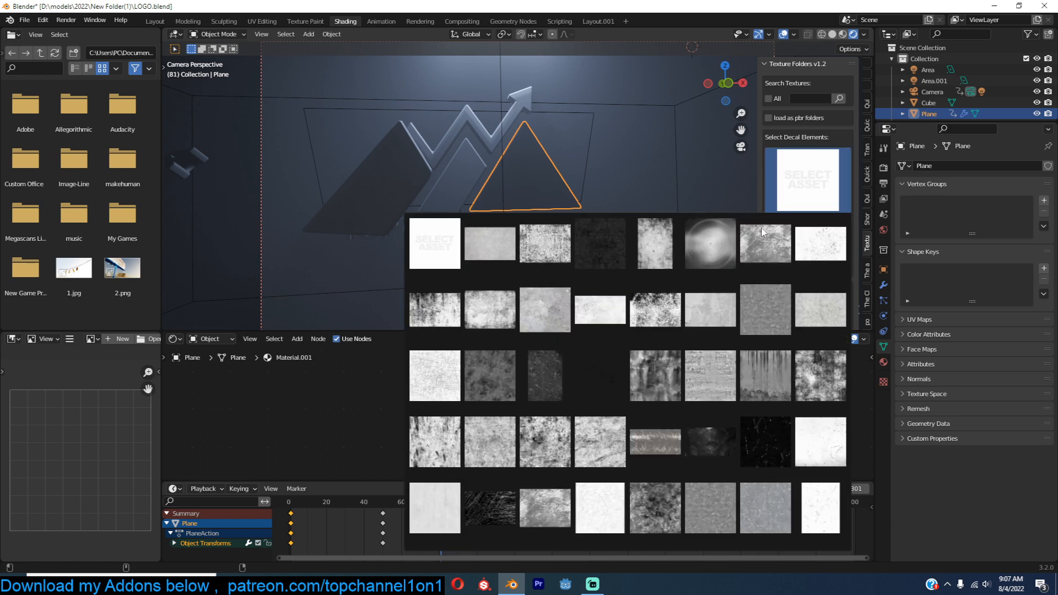
left_click(815, 375)
scroll(809, 306, "down", 5)
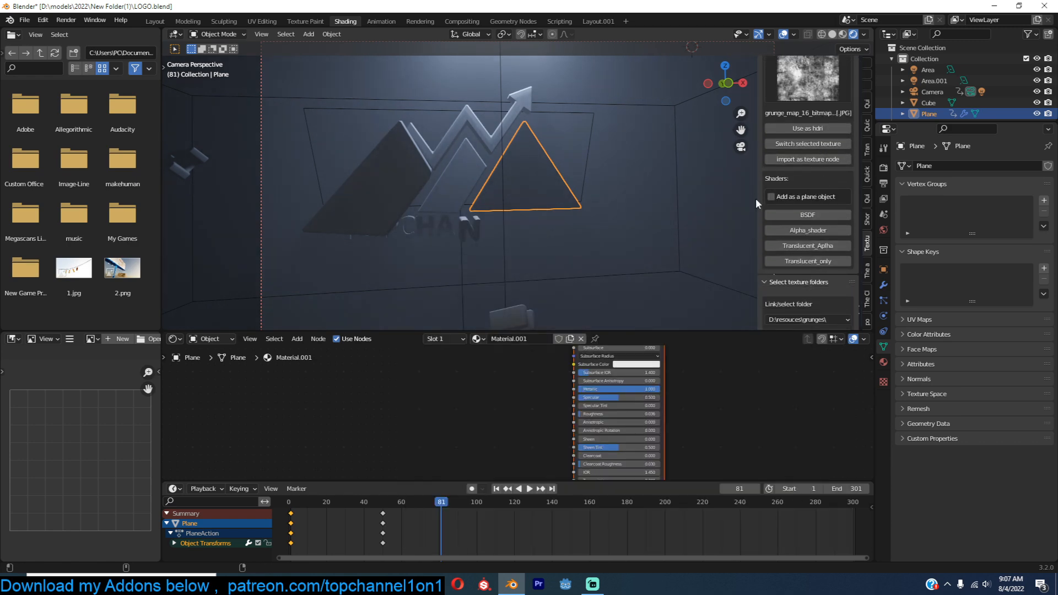
left_click(821, 159)
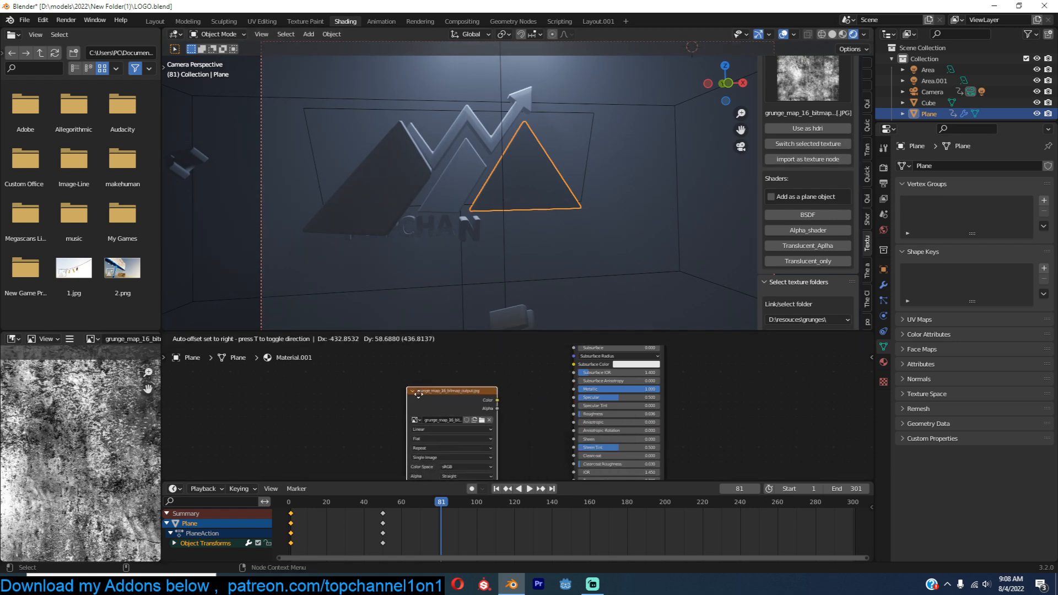
left_click(457, 370)
Add Texture Coordinate and Mapping nodes to the grunge texture, using Object coordinates and Box projection.
key("ctrl+t")
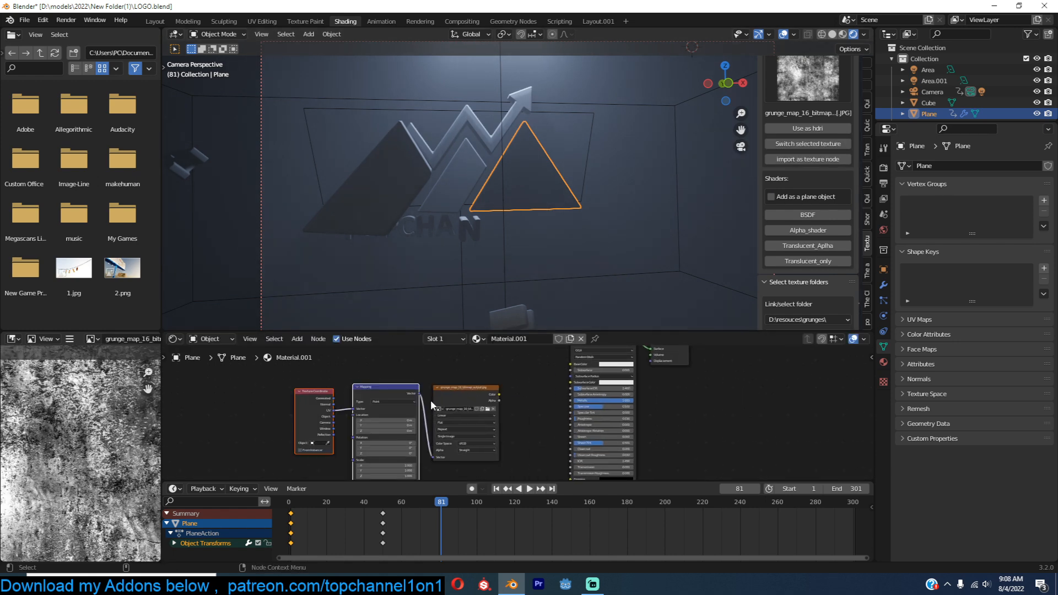
middle_click_drag(438, 400, 561, 382)
scroll(491, 385, "up", 1)
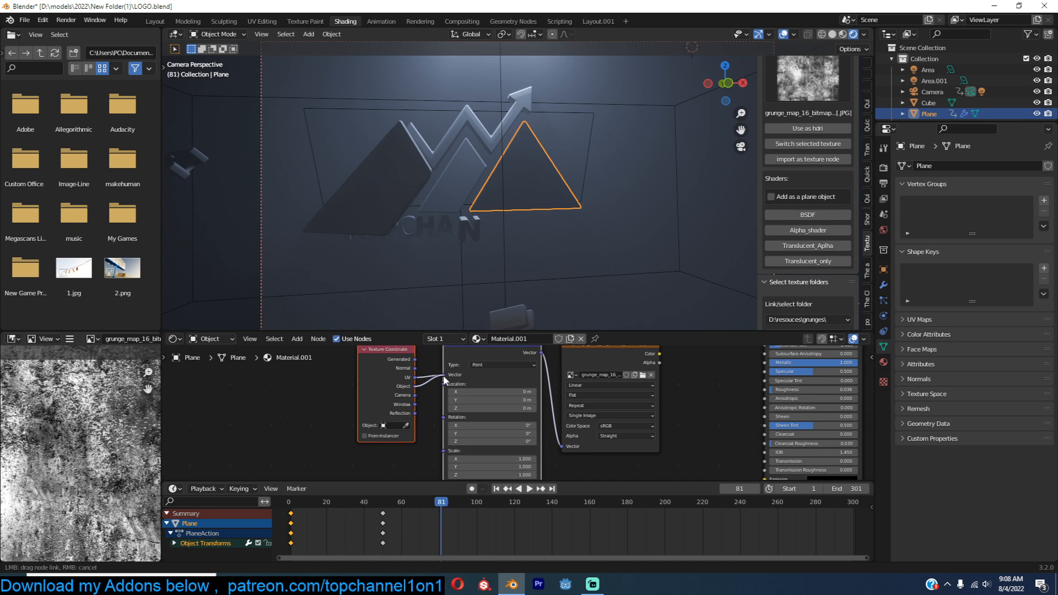
left_click(597, 396)
left_click(593, 414)
Connect the grunge texture's Color output to the Principled BSDF's Roughness input.
middle_click_drag(698, 386, 587, 411)
left_click_drag(547, 379, 621, 406)
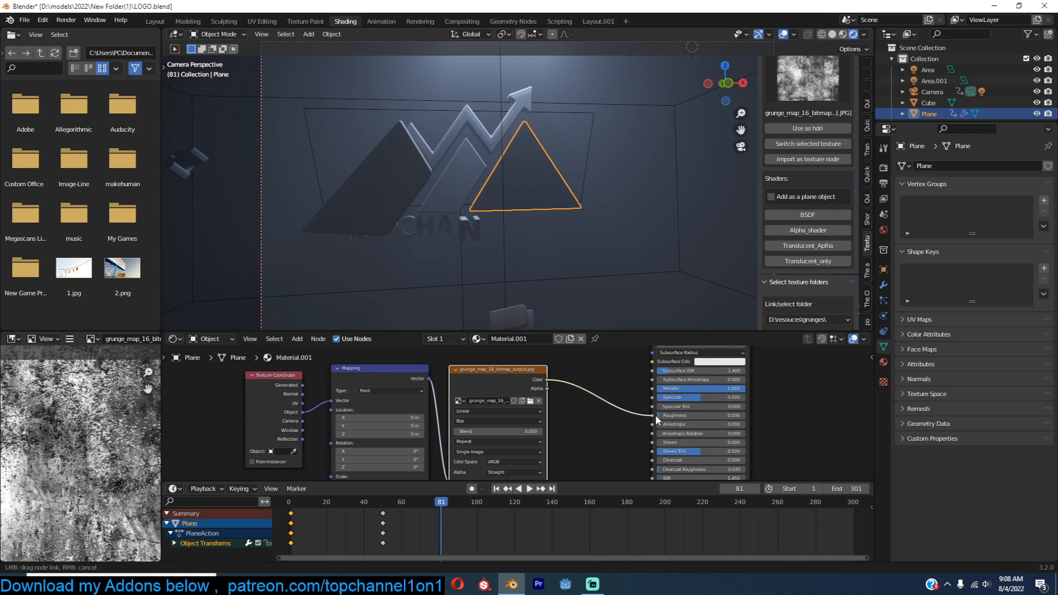
left_click_drag(657, 420, 654, 416)
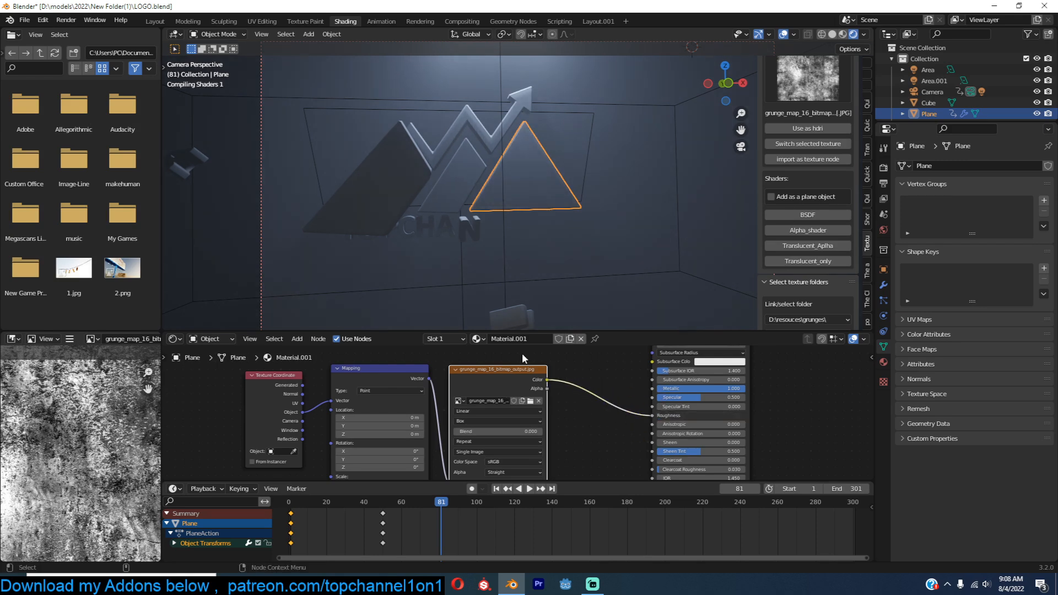
Reduce the Mapping node's scale to enlarge the grunge pattern and move the three texture nodes farther from the Principled BSDF.
scroll(585, 217, "up", 5)
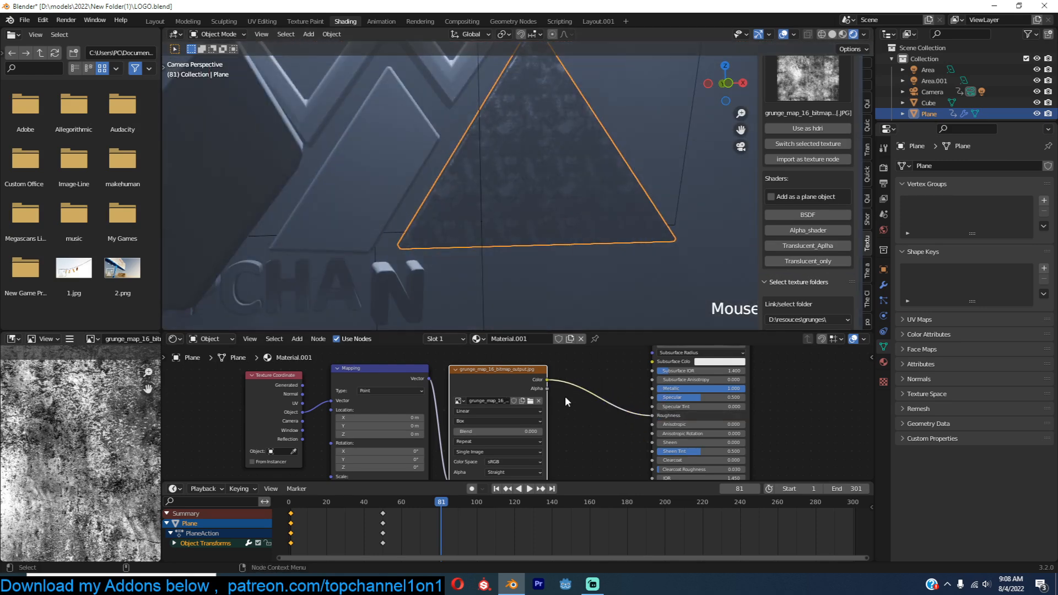
scroll(518, 419, "down", 2)
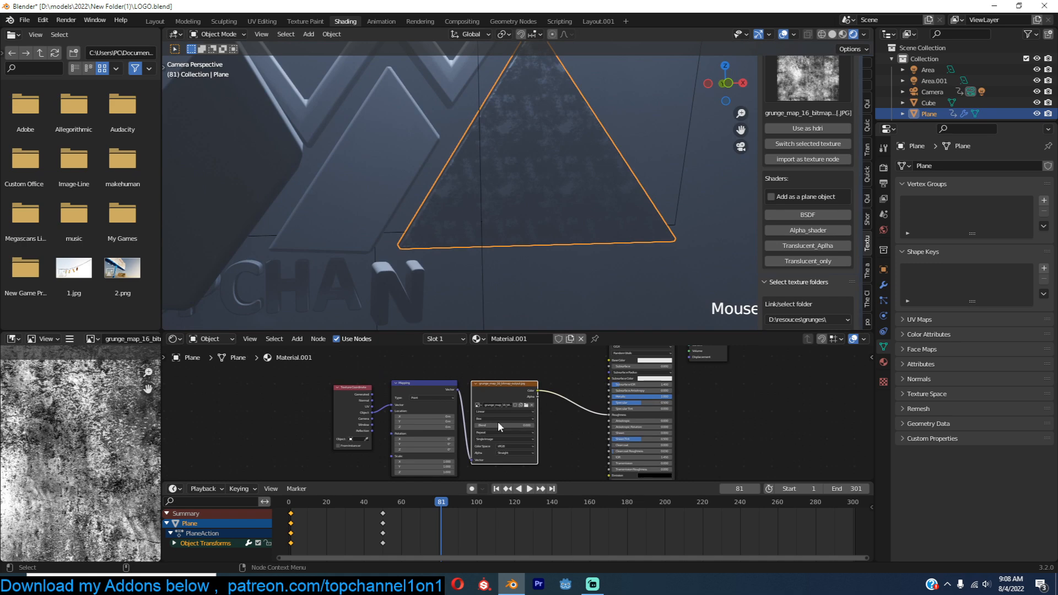
middle_click_drag(498, 421, 556, 389)
scroll(511, 431, "up", 1)
left_click_drag(507, 426, 466, 439)
left_click_drag(601, 441, 273, 362)
scroll(520, 368, "down", 1)
key("g")
left_click(332, 369)
left_click(509, 396)
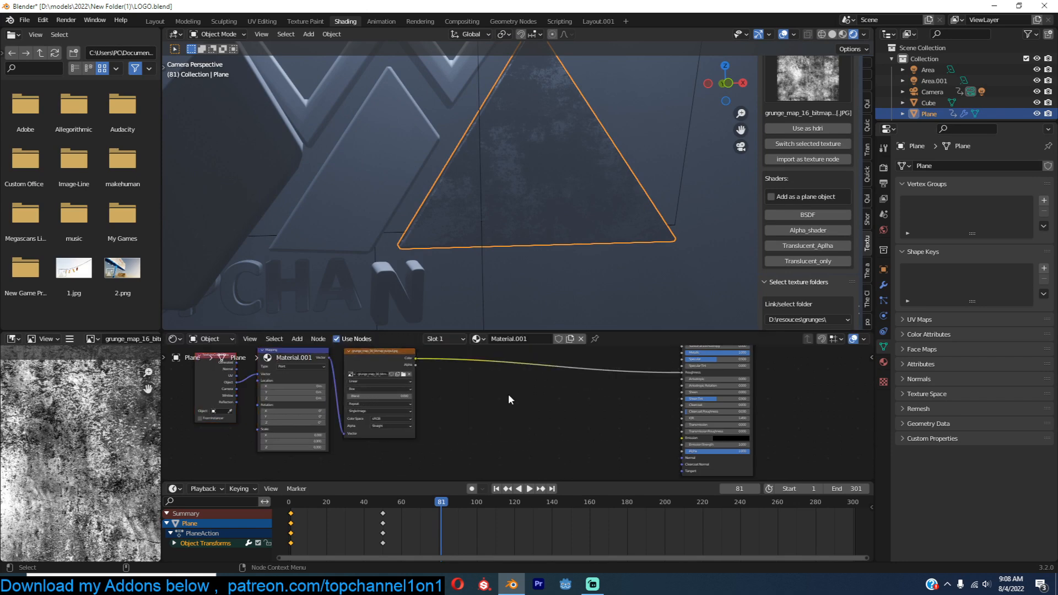
Add a Bump node with the grunge Color feeding its Height and its Normal output feeding the Principled BSDF's Normal.
key("shift+a")
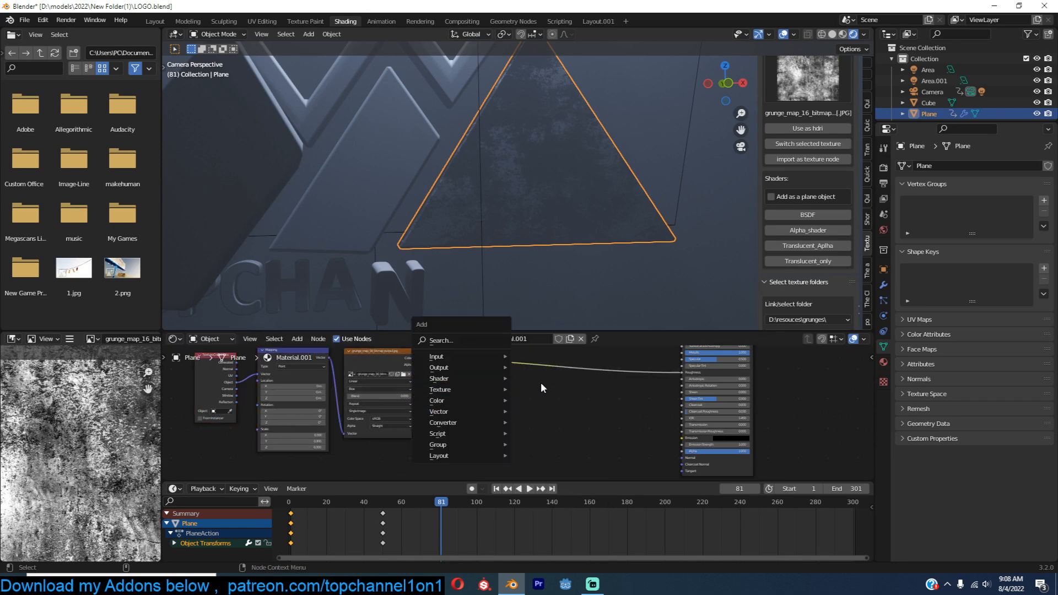
key("shift+a")
mouse_move(537, 433)
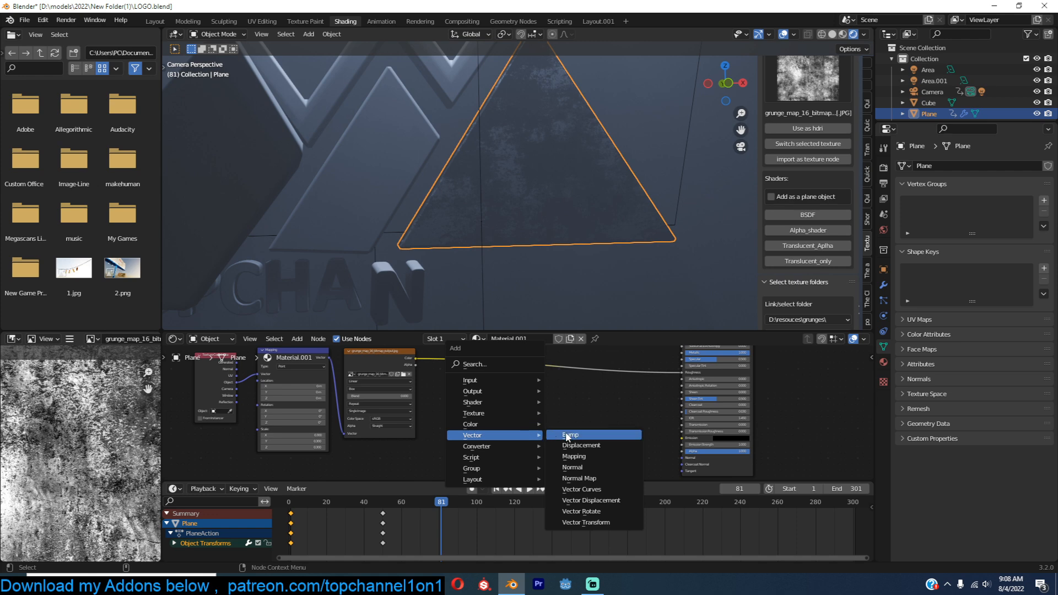
left_click(573, 432)
left_click_drag(416, 359, 560, 453)
left_click_drag(600, 424, 689, 449)
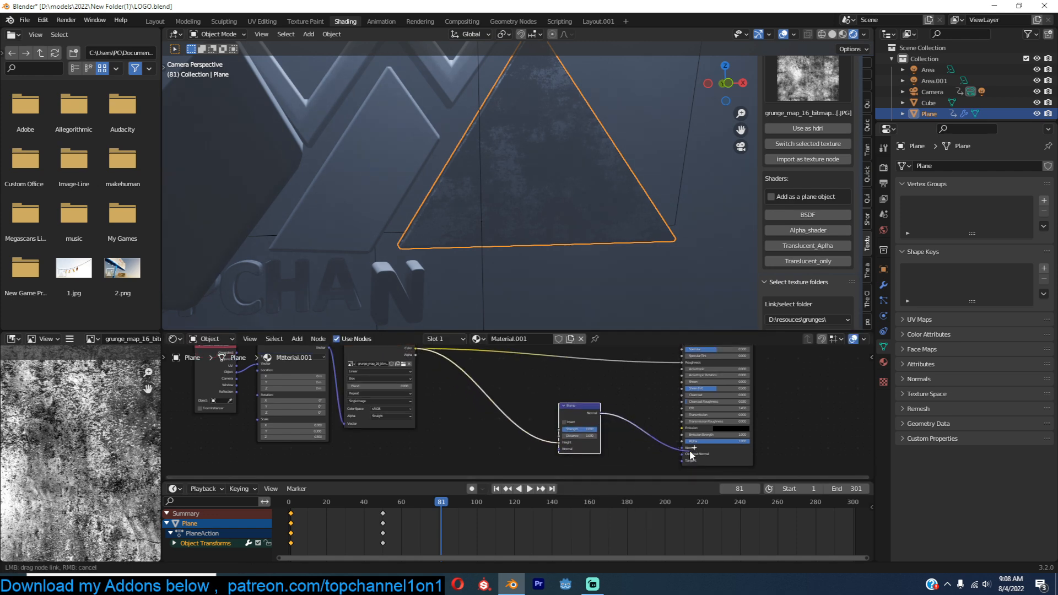
left_click_drag(583, 407, 625, 409)
Insert a ColorRamp node between the grunge texture's Color output and the Bump node's Height input.
key("shift+a")
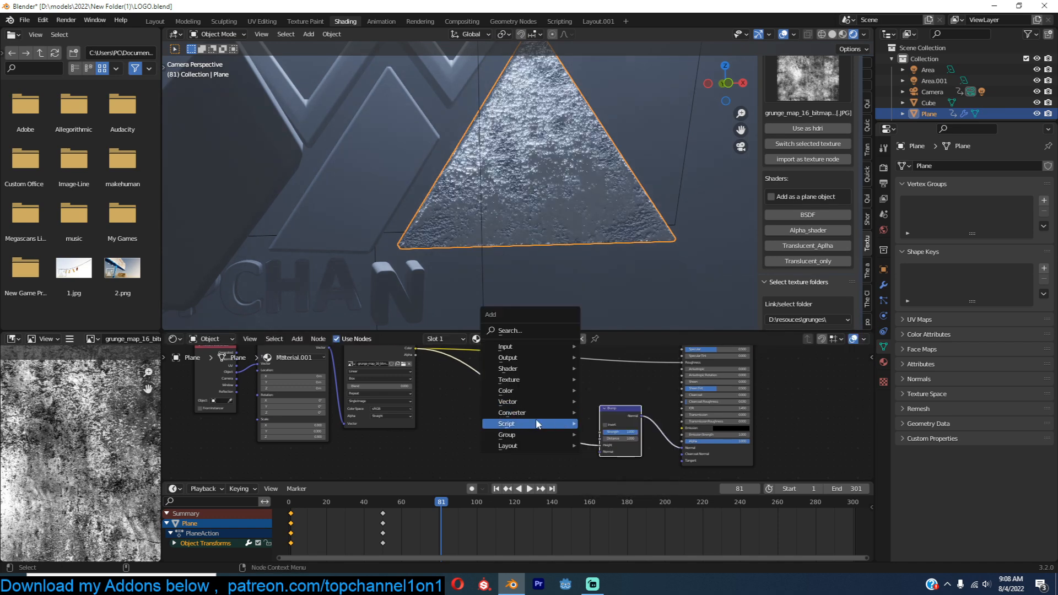
mouse_move(543, 417)
left_click(613, 268)
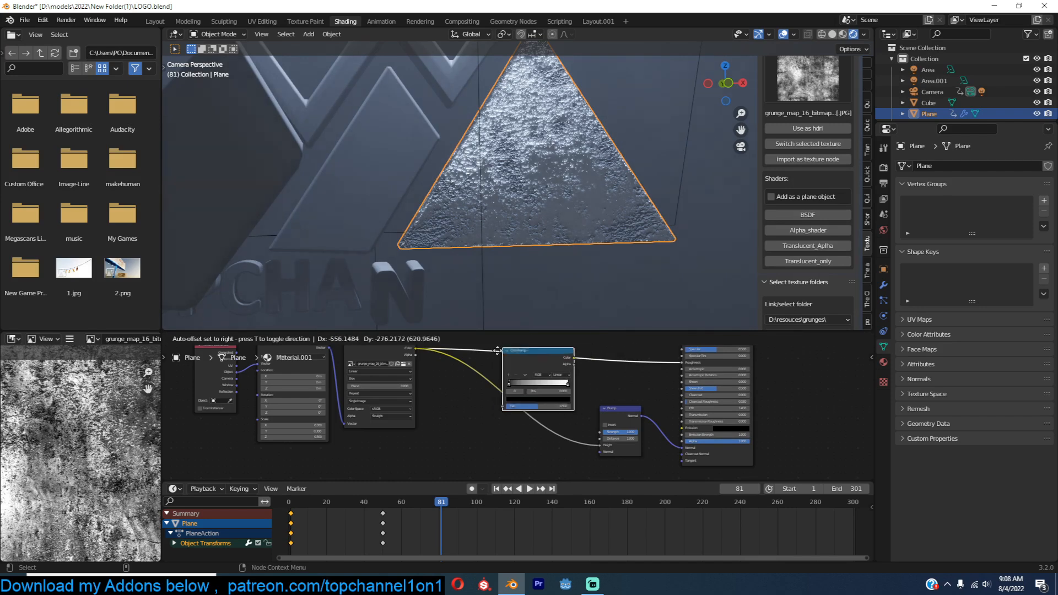
left_click(501, 379)
Move the ColorRamp's black and white stops closer together and lower the Bump node's Strength.
left_click_drag(500, 394, 506, 418)
left_click_drag(626, 429, 606, 429)
scroll(528, 214, "down", 3)
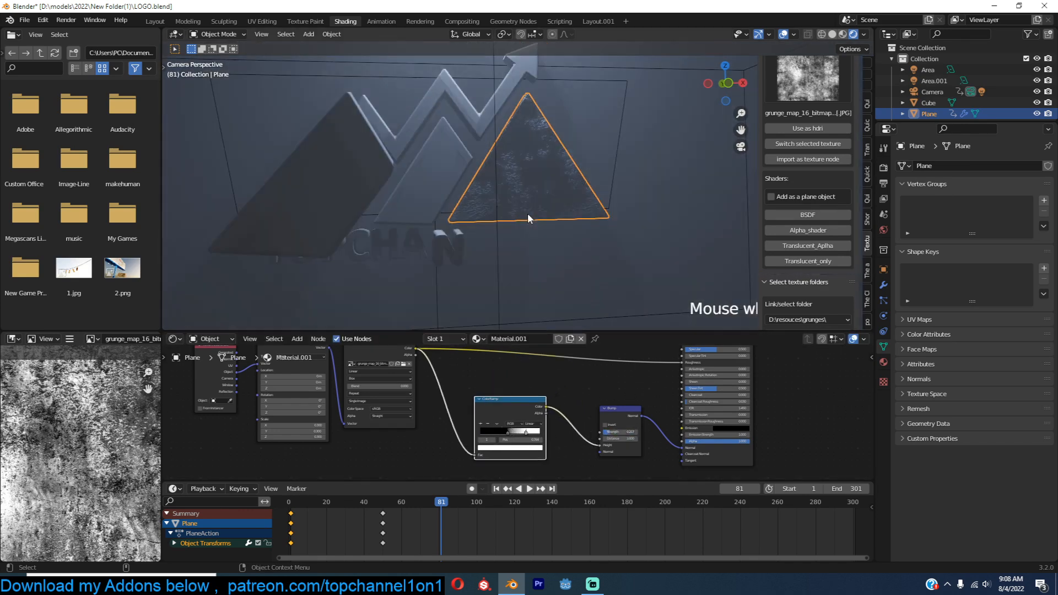
Set the mountain material's Base Color to a pale cyan with hue 0.513 and saturation 0.203.
middle_click_drag(443, 384, 415, 446)
scroll(529, 423, "up", 3)
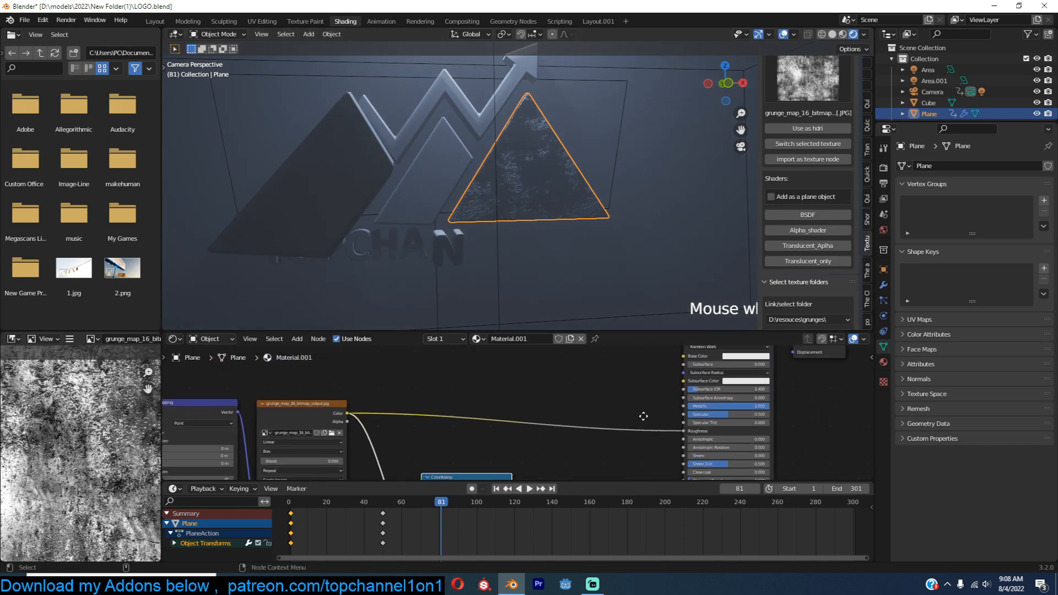
middle_click_drag(657, 399, 605, 449)
left_click(703, 404)
left_click(711, 323)
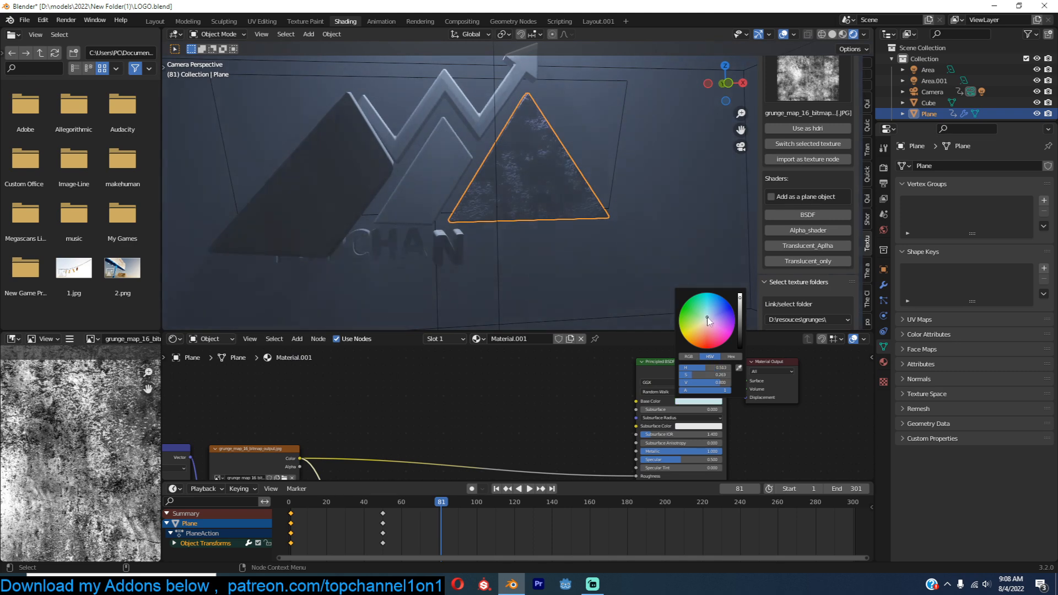
left_click(608, 218)
Add a new area light at the textured mountain from the front view, placing the 3D cursor there first.
middle_click_drag(611, 217, 546, 221)
scroll(546, 221, "down", 4)
key("KP_1")
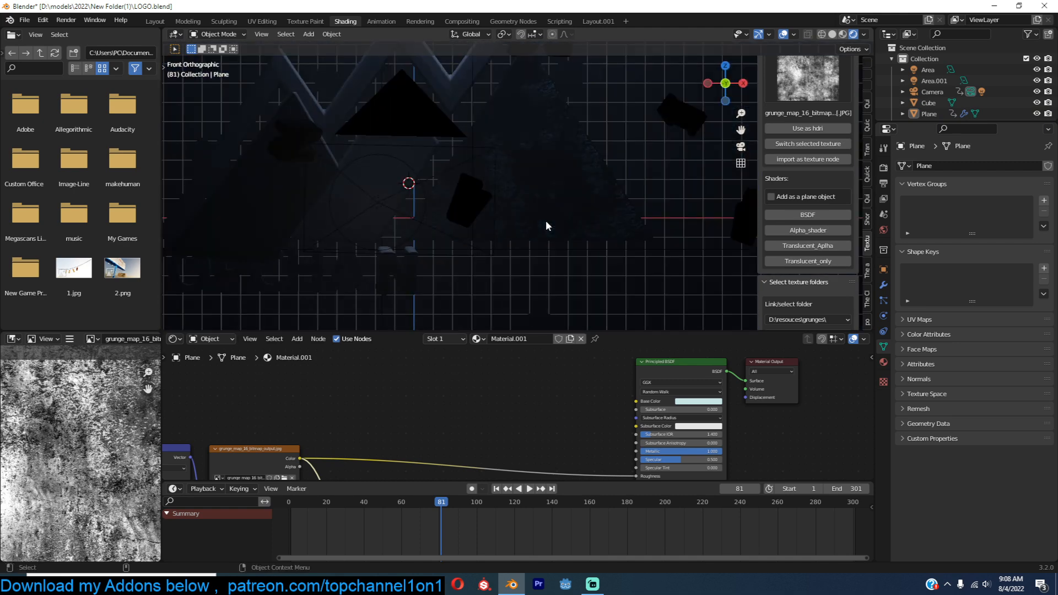
key("shift+a")
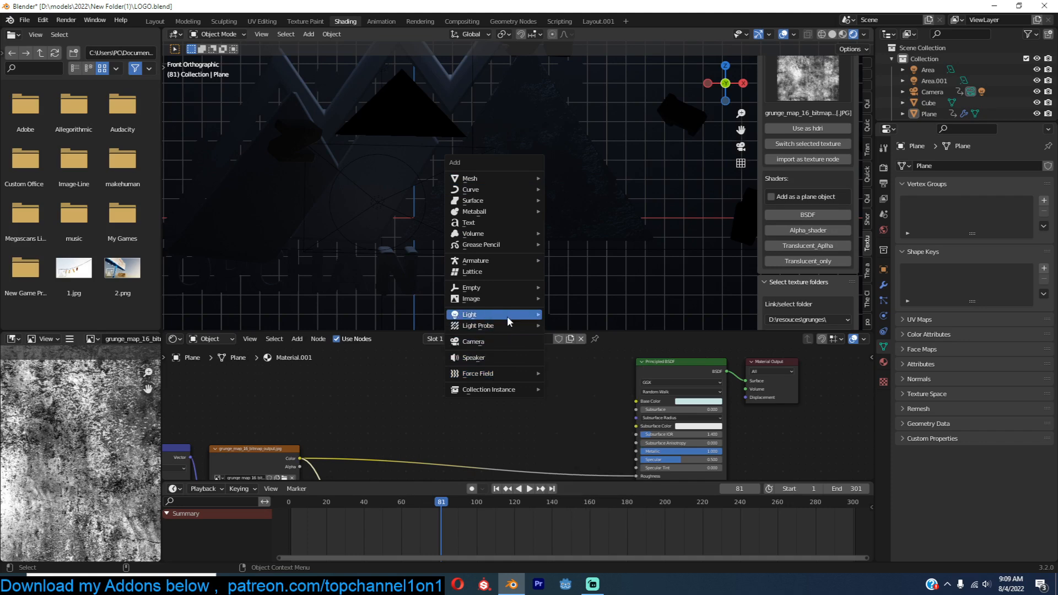
key("shift+a")
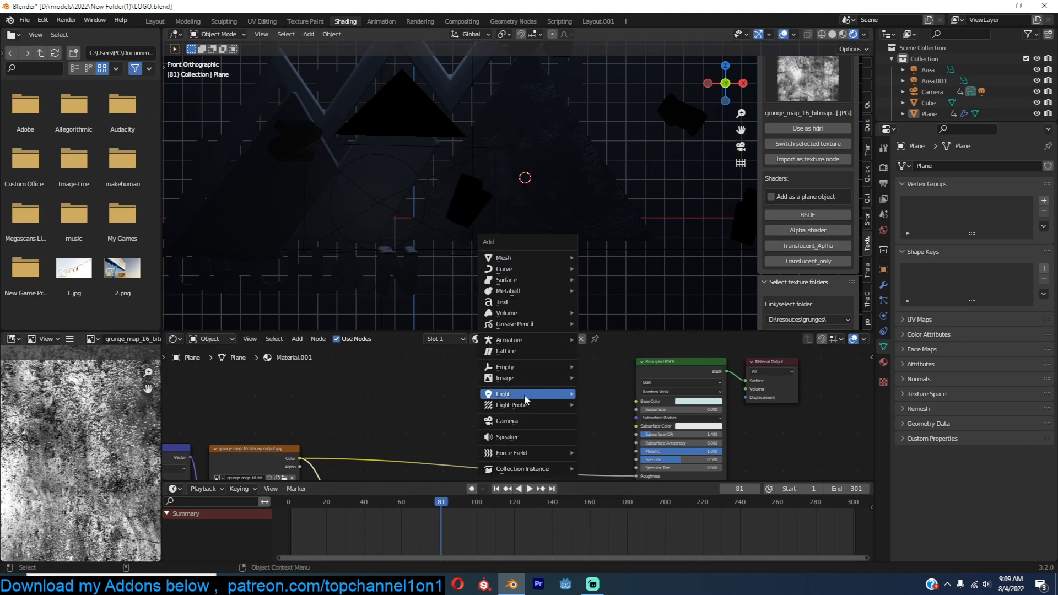
mouse_move(551, 393)
left_click(603, 431)
Rotate the new area light toward the logo and move it out in front of the mountains.
scroll(575, 279, "down", 3)
middle_click_drag(575, 279, 502, 274)
key("r")
left_click(603, 131)
key("g")
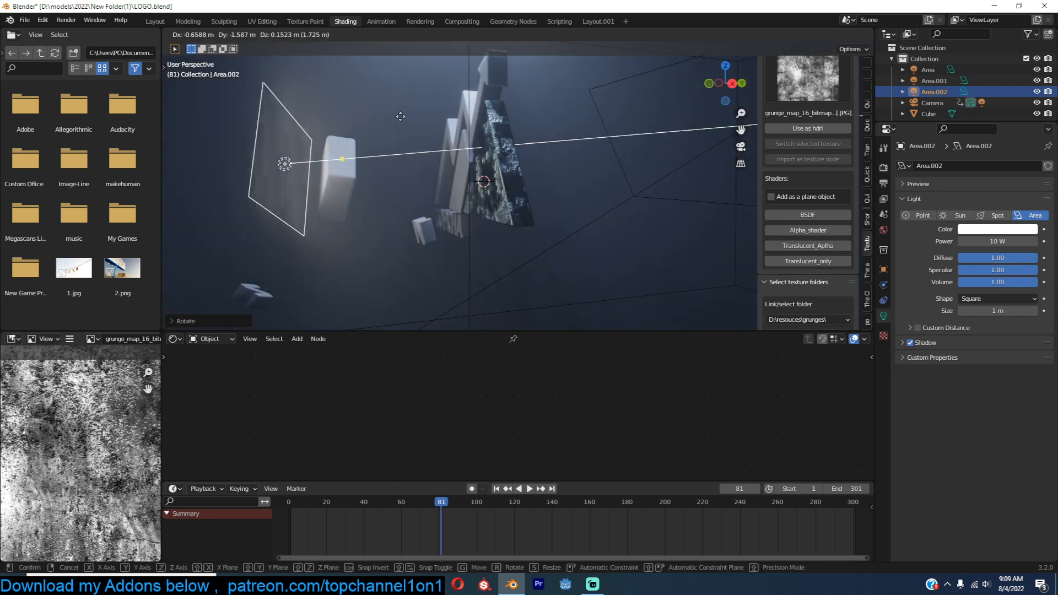
left_click(461, 105)
Reposition the new area light in the camera view so it lights the textured mountain from its outer side.
key("KP_0")
scroll(531, 177, "up", 3)
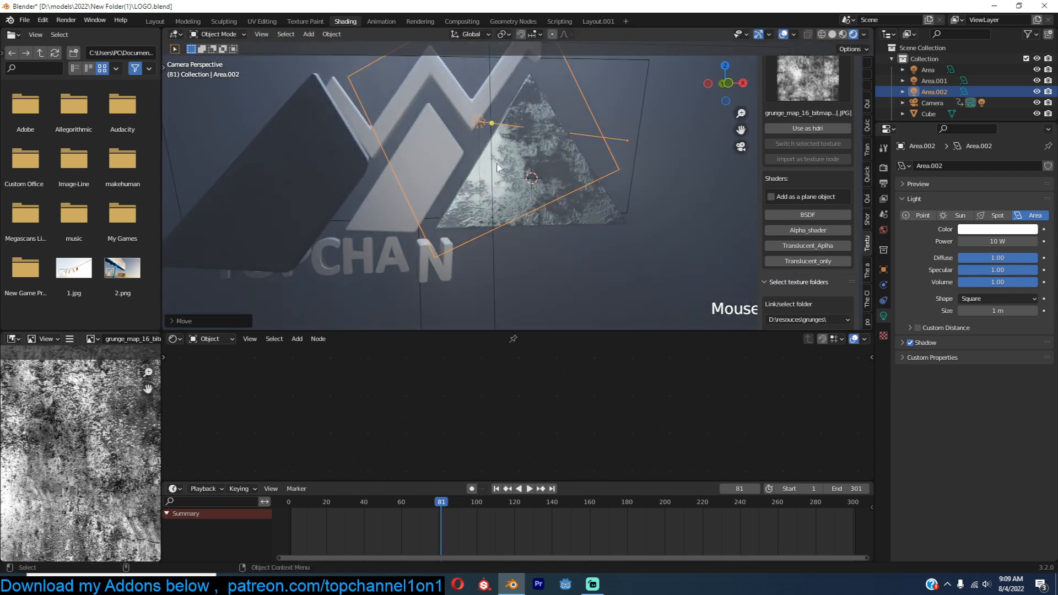
scroll(518, 197, "down", 3)
middle_click_drag(560, 193, 516, 197)
key("g")
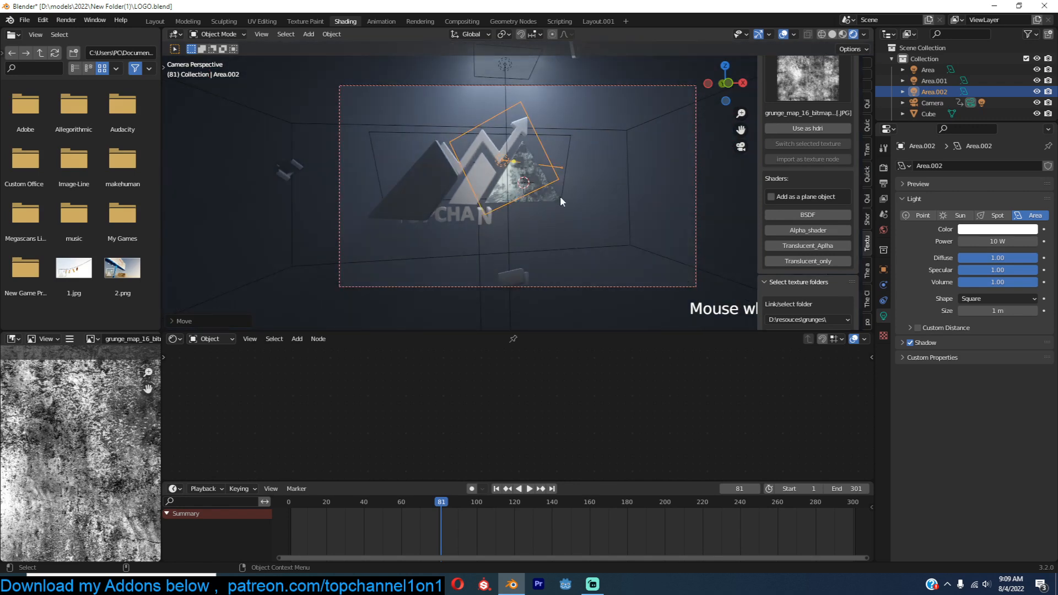
left_click(391, 186)
key("KP_0")
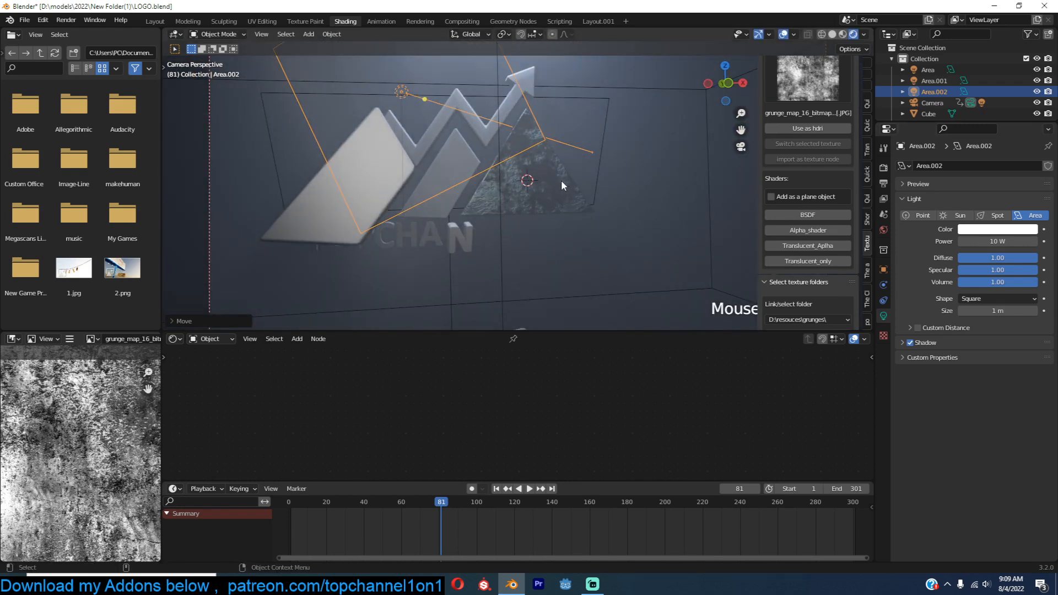
key("g")
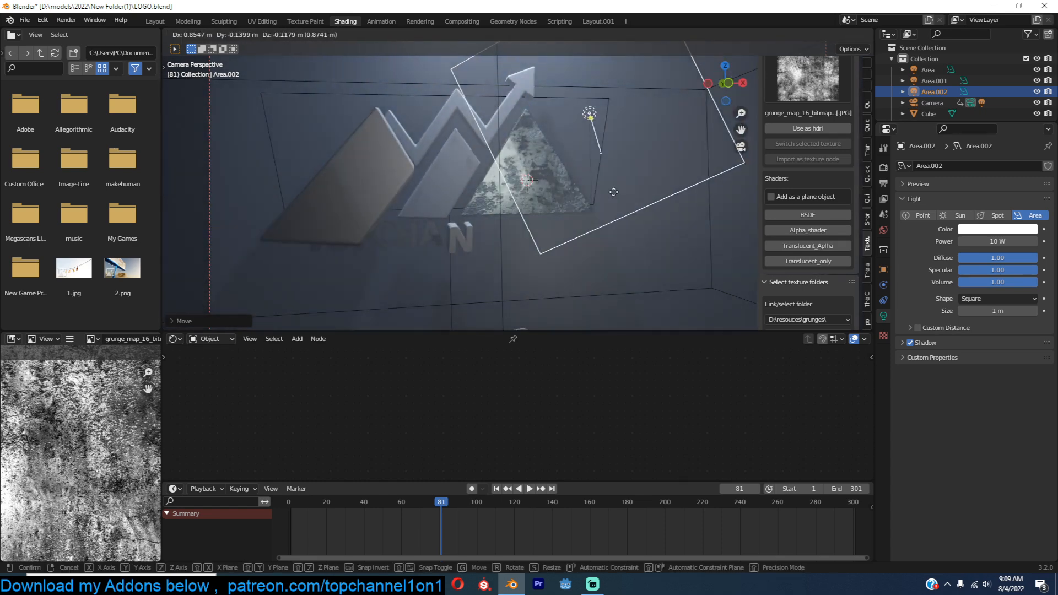
left_click(663, 192)
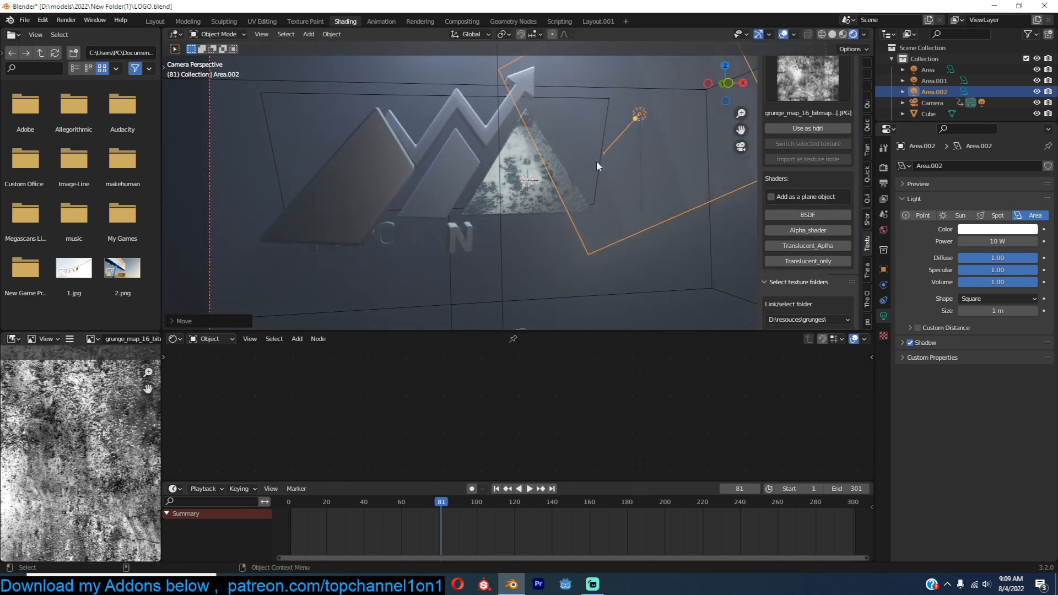
Set the new area light's Volume contribution to 0.00 and move it slightly closer to the textured mountain.
scroll(601, 150, "down", 1)
left_click_drag(1001, 280, 915, 278)
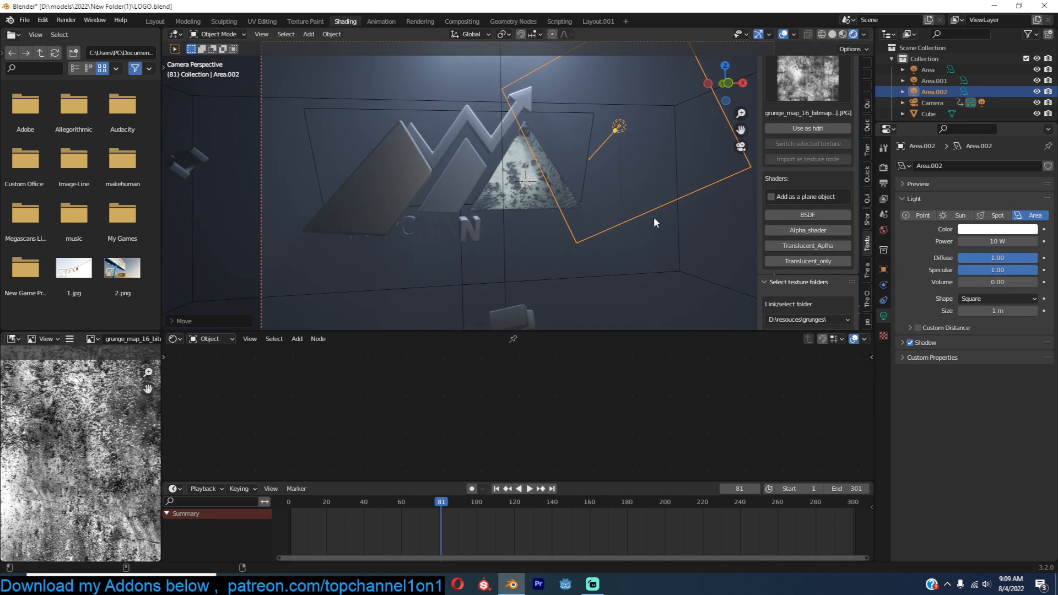
scroll(577, 199, "up", 2)
key("g")
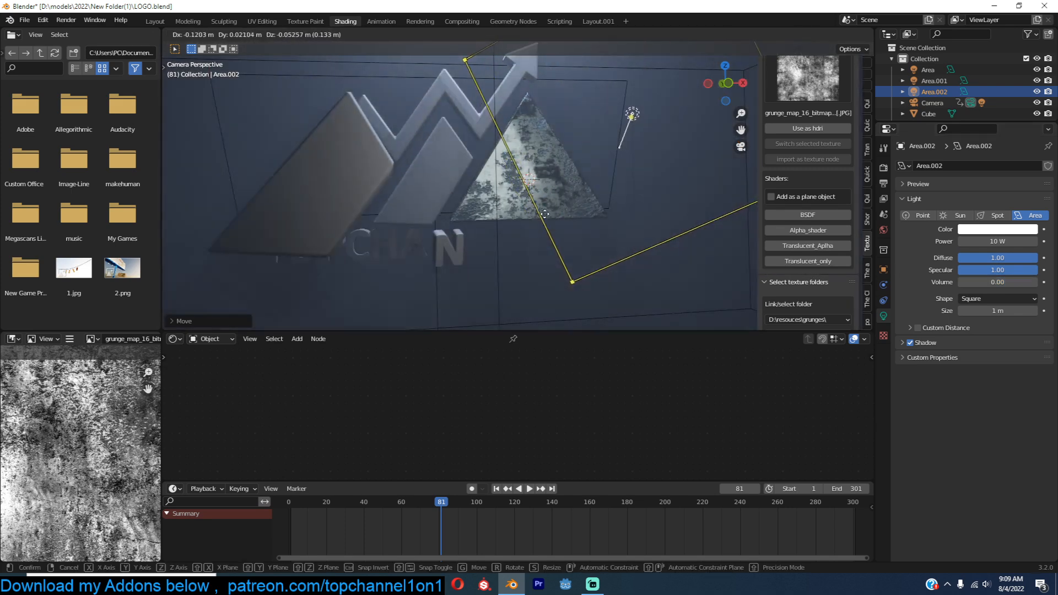
left_click(543, 213)
Link the textured mountain's grunge material to the other two mountains and the zigzag arrow.
scroll(644, 216, "down", 2)
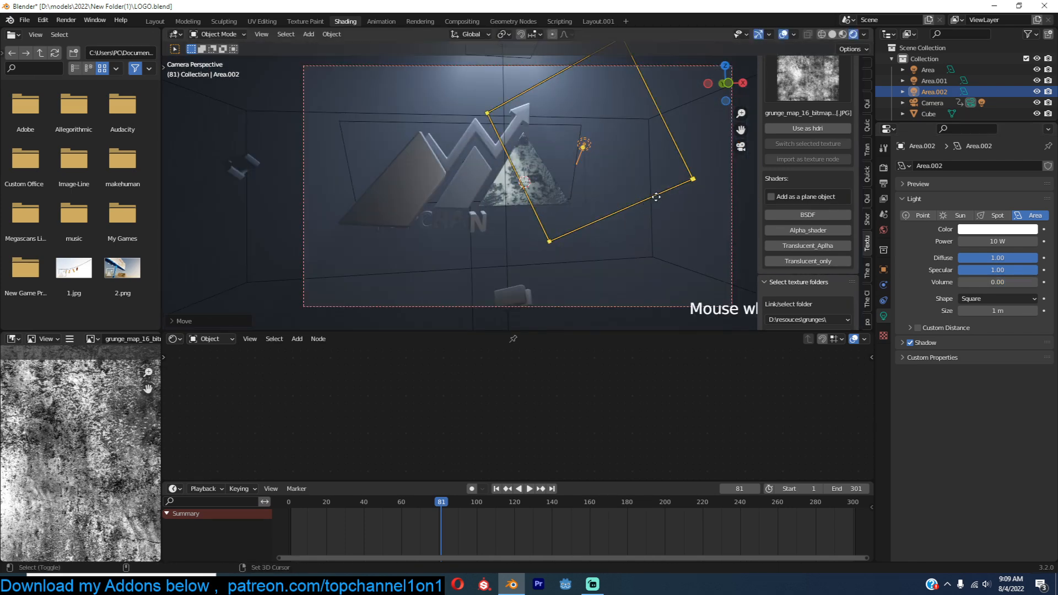
scroll(656, 196, "up", 3)
left_click(438, 168)
left_click(355, 174, "shift")
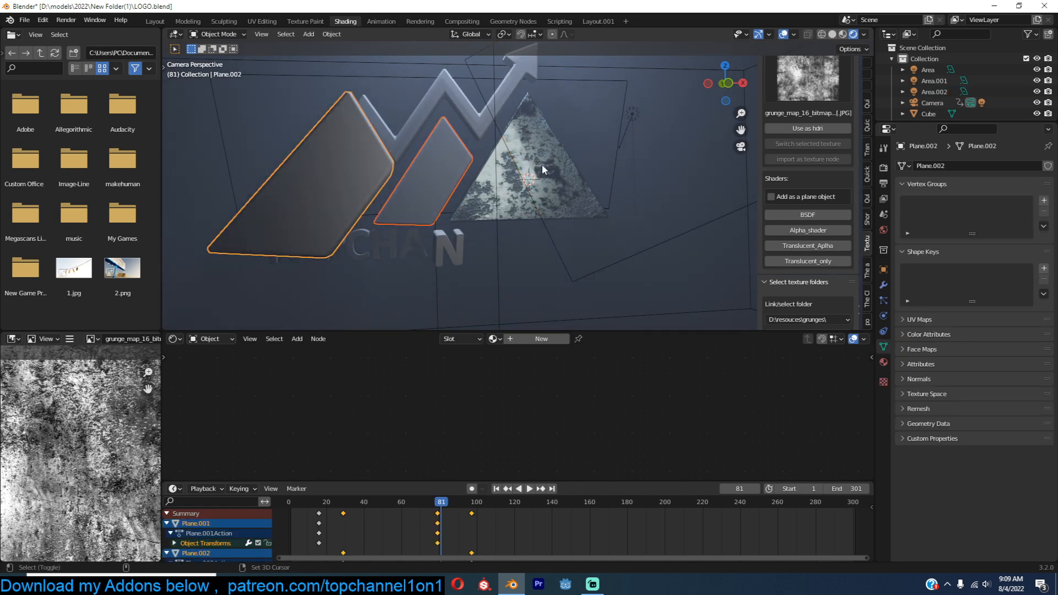
left_click(542, 166, "shift")
key("ctrl+l")
left_click(522, 184)
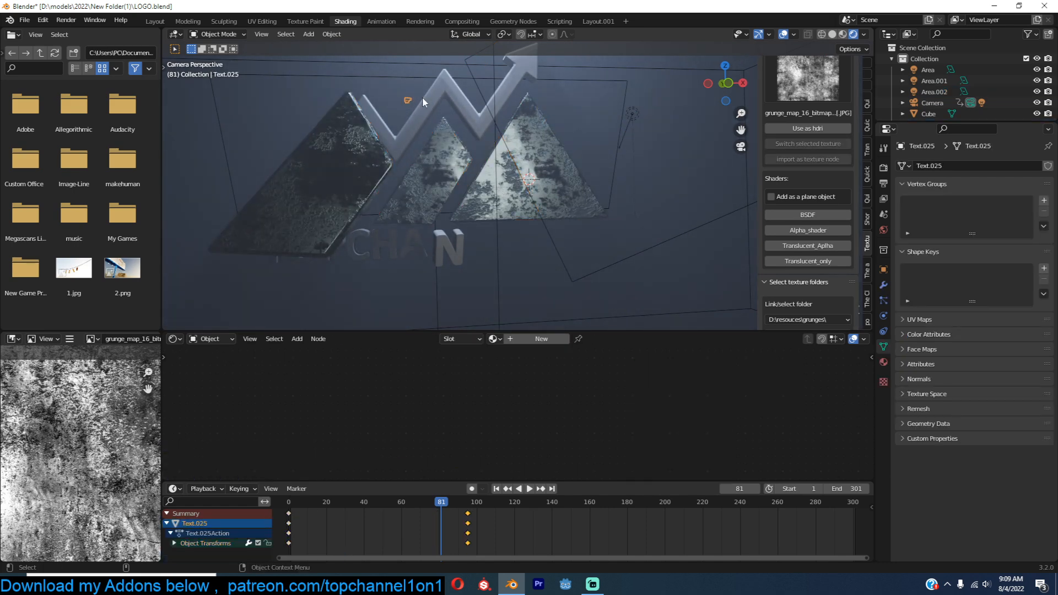
left_click(419, 95)
left_click(439, 231)
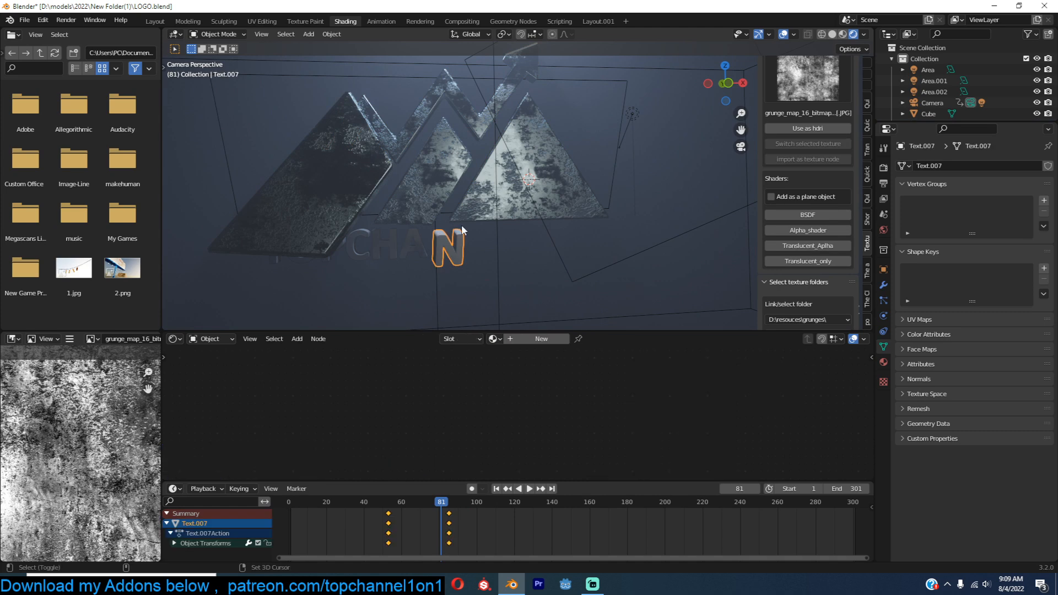
key("i")
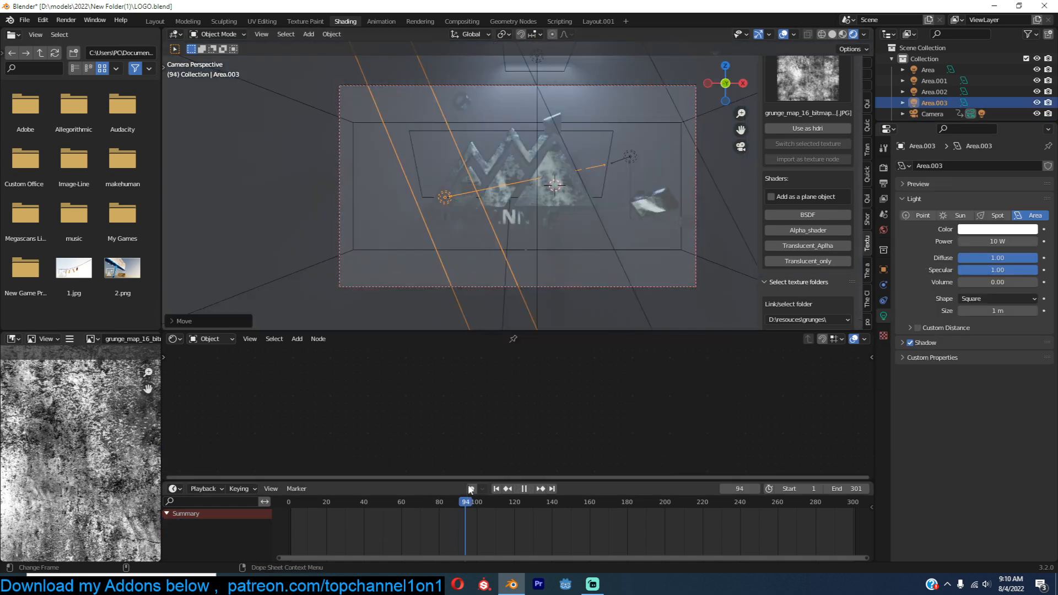
Stop playback and parent the two area lights flanking the logo to the camera.
key("space")
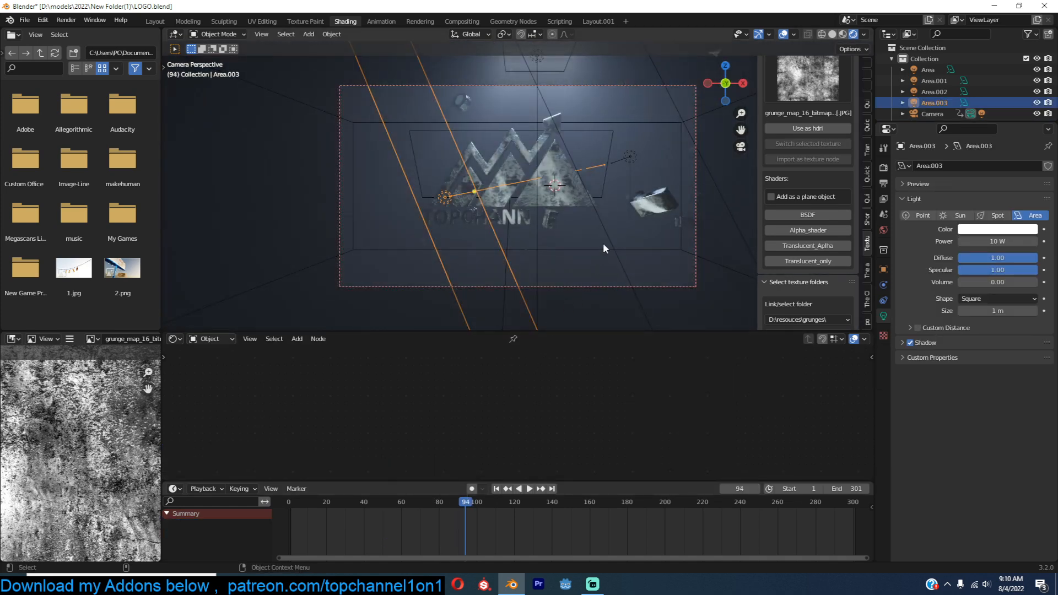
left_click(629, 157, "shift")
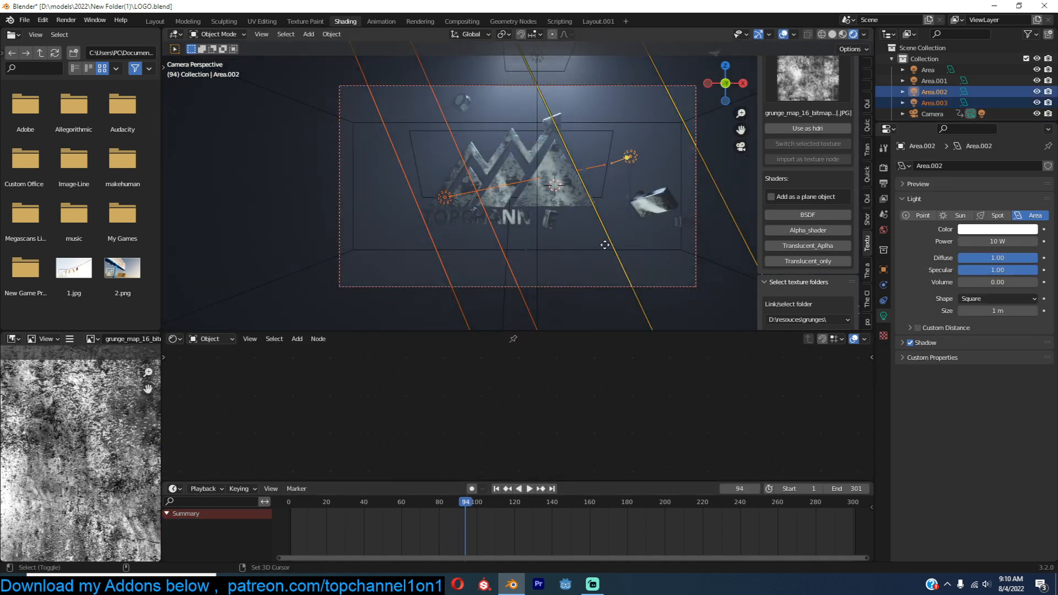
left_click(590, 291, "shift")
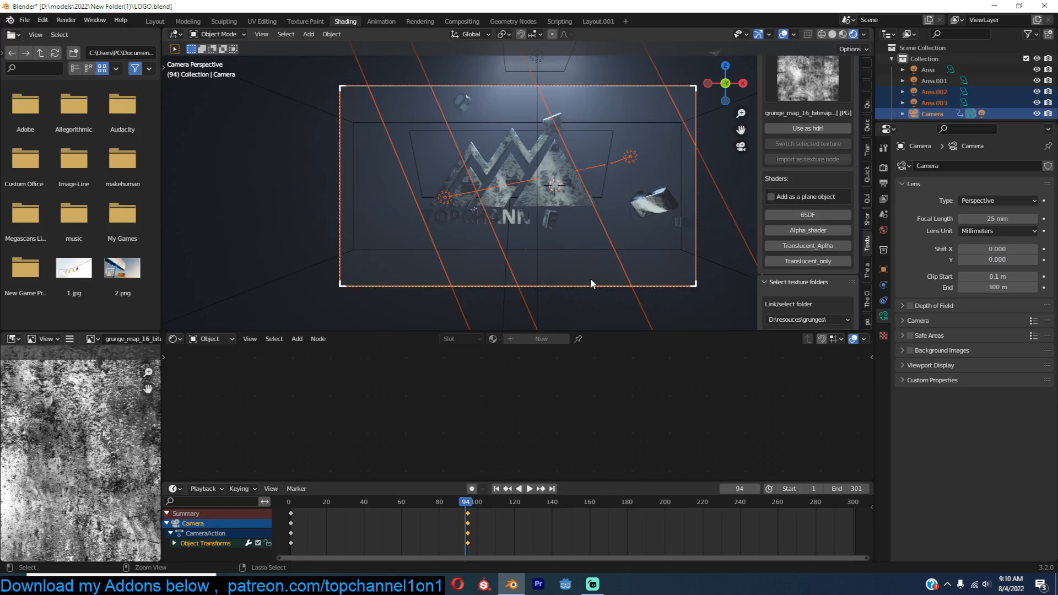
key("ctrl+p")
left_click(590, 279)
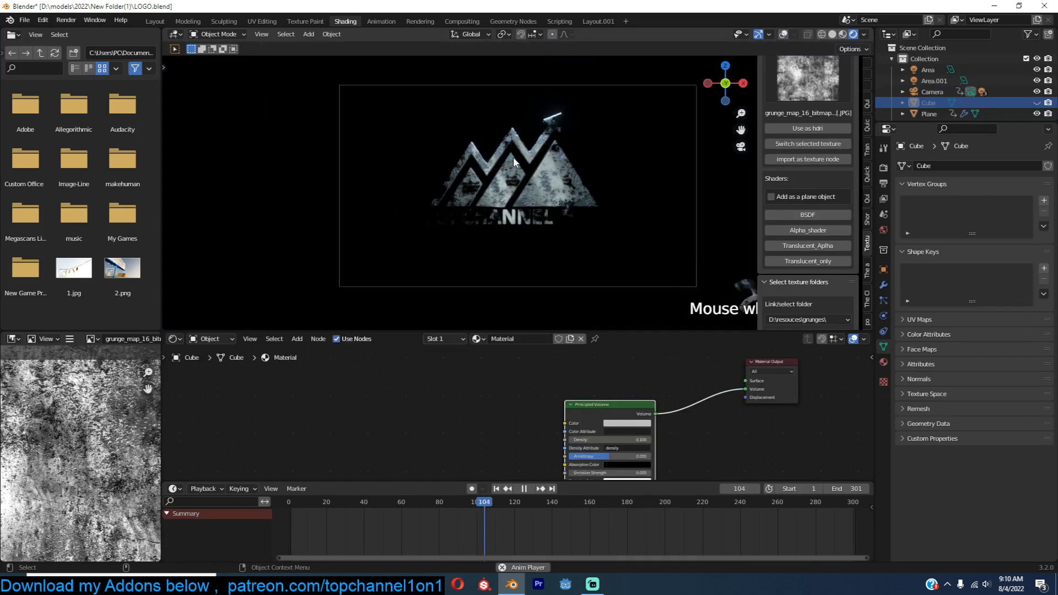
Replay the logo animation from frame 0 with the fog hidden and examine the textured pieces up close.
key("space")
scroll(516, 126, "up", 6)
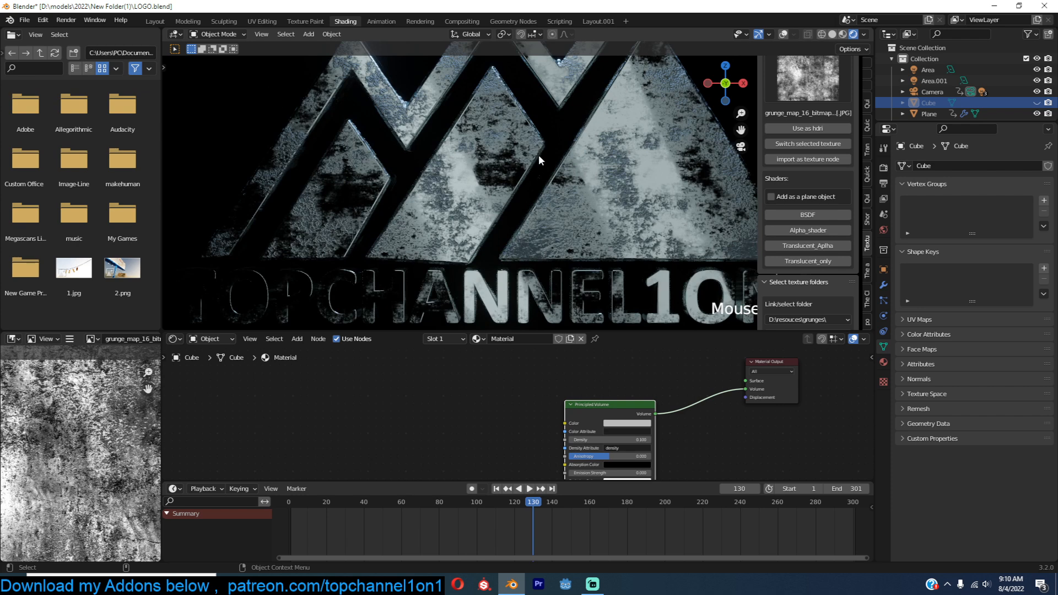
scroll(538, 154, "down", 8)
left_click(288, 522)
key("space")
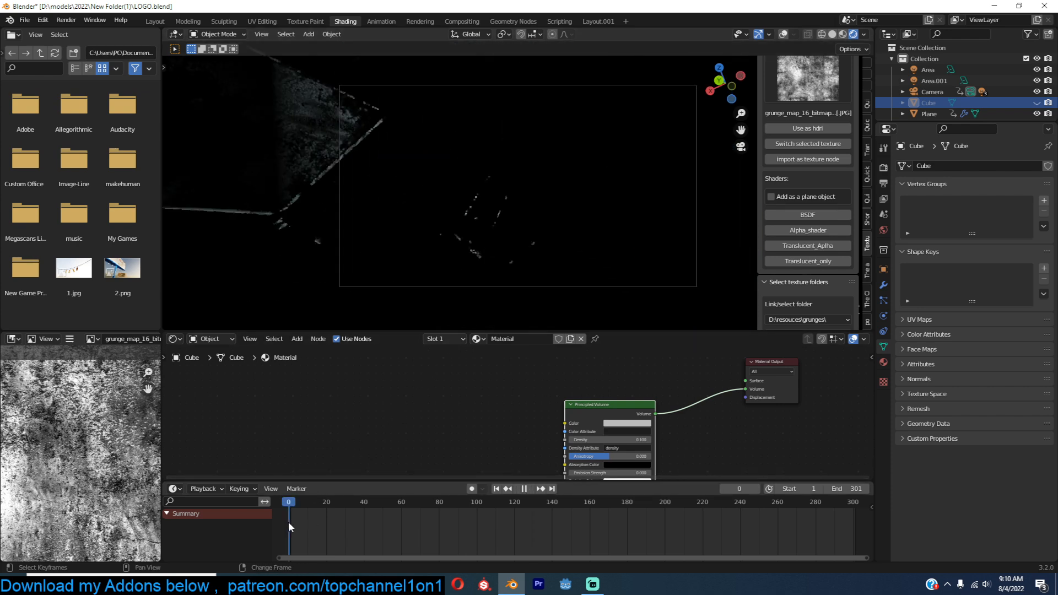
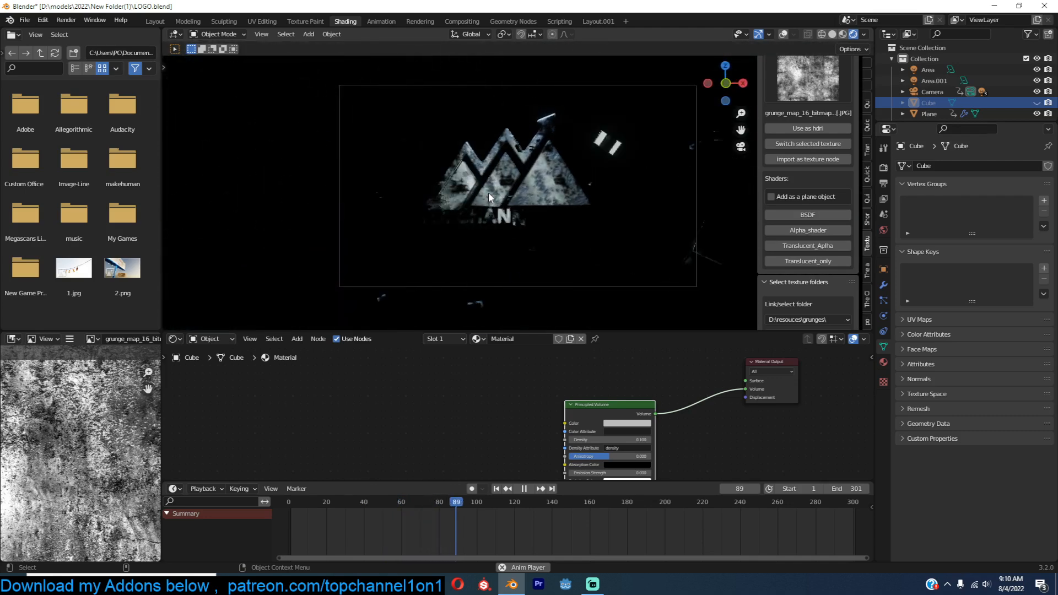
key("space")
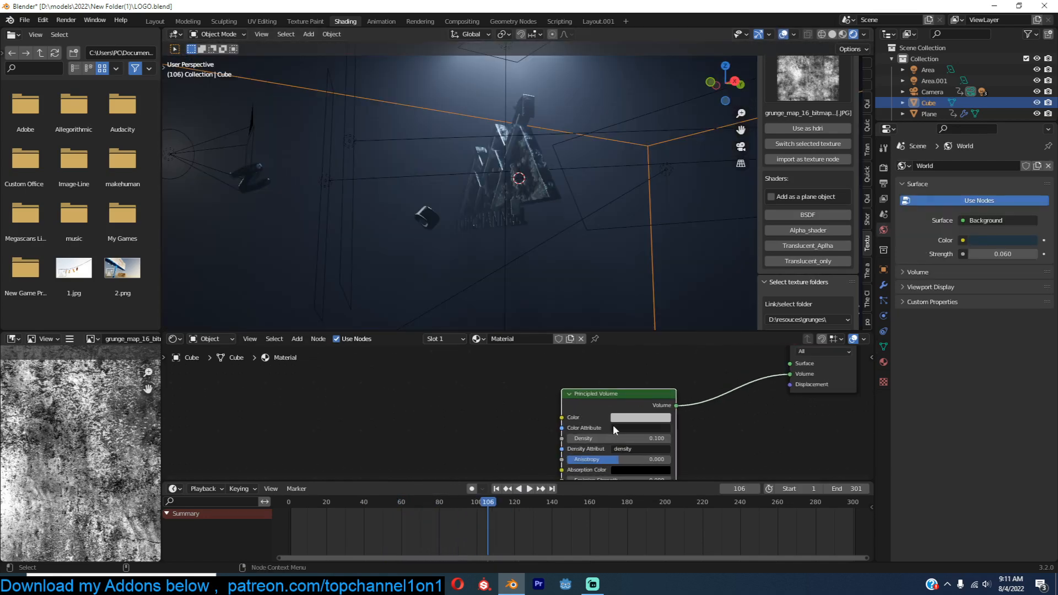
Change the color of the fog cube's Principled Volume to a muted blue.
key("Return")
left_click(642, 417)
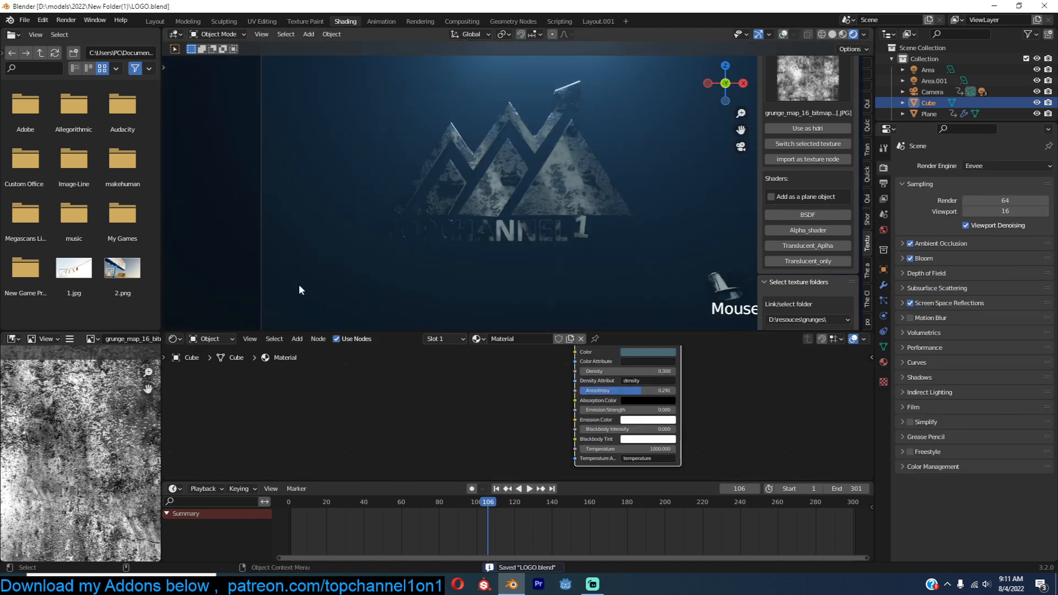
Add a point light to the scene with a power of 1000 W and a pale yellow color.
key("shift+a")
mouse_move(434, 249)
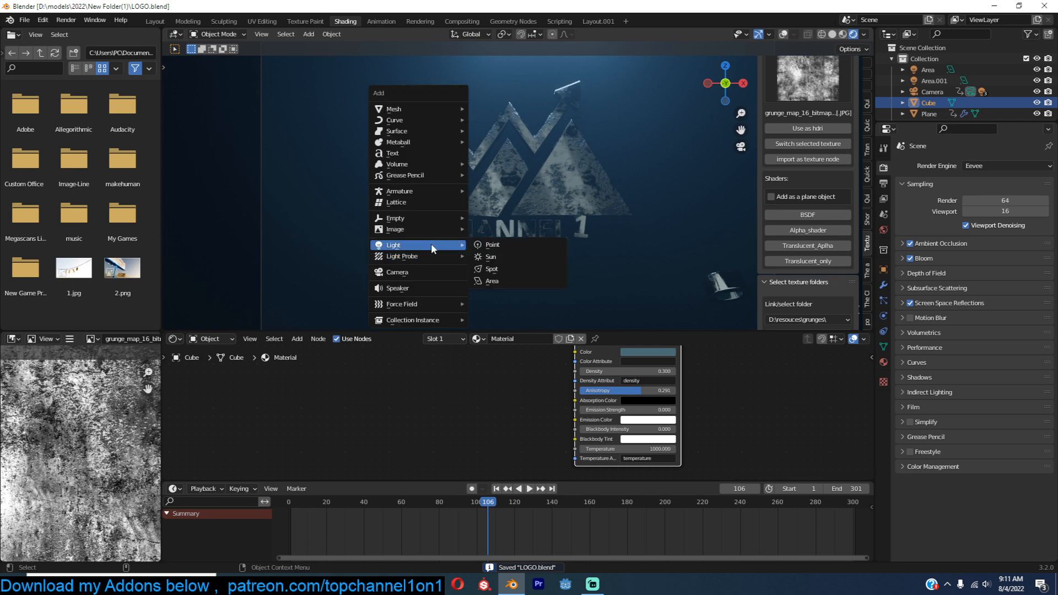
left_click(500, 243)
left_click(883, 316)
double_click(997, 241)
type("1000")
key("Return")
left_click(998, 230)
scroll(491, 245, "down", 3)
Move the point light beside the start of the logo text and, at frame 98, set its power to 10000 W.
key("g")
key("space")
left_click_drag(413, 511, 473, 511)
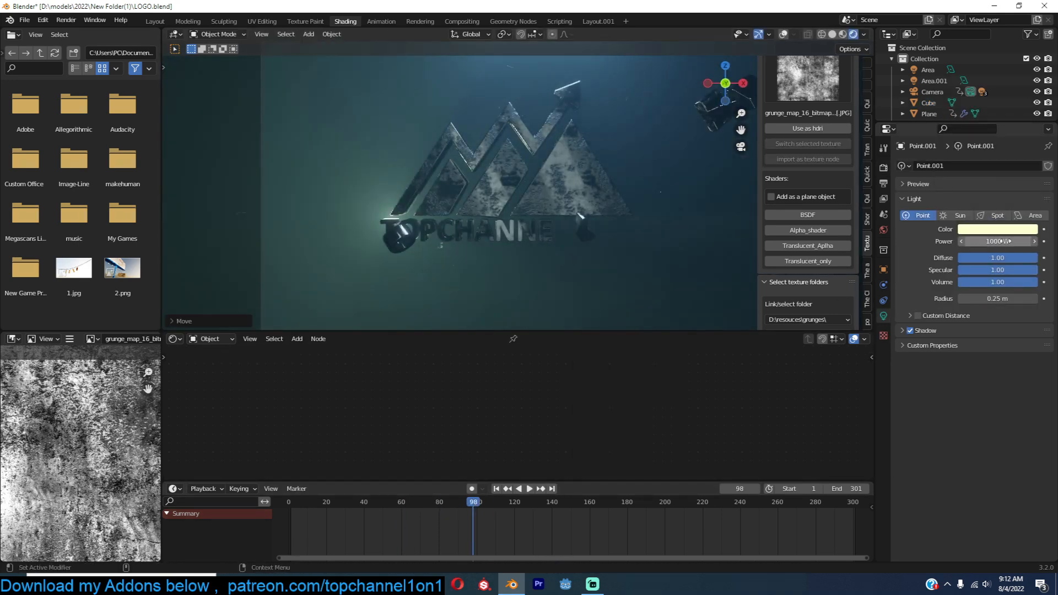
double_click(1026, 243)
type("10000")
key("Return")
left_click(997, 215)
left_click(922, 217)
Enable auto keying and animate the point light sweeping across the logo along the X axis from frame 98 to frame 152.
left_click(472, 489)
key("g")
left_click(575, 502)
key("g")
key("x")
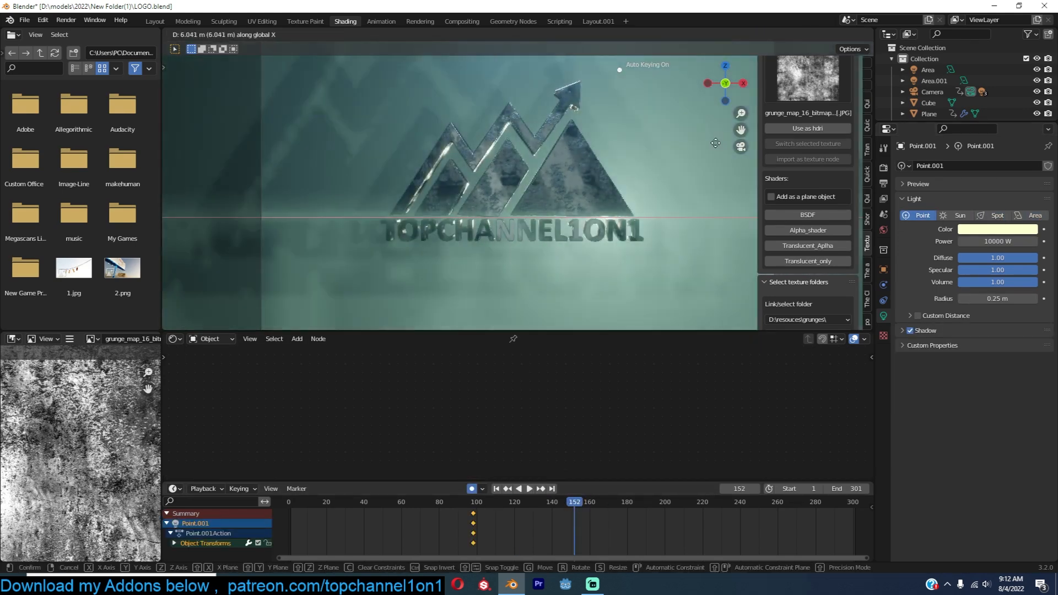
Key the point light's power at 0 around frame 98 and at 10000 W a few frames further on.
left_click(472, 502)
key("i")
double_click(997, 242)
type("0")
key("Return")
left_click(481, 502)
double_click(997, 242)
type("10000")
key("Return")
Key the point light's power at 0 just past the end of its sweep across the logo.
left_click(582, 502)
double_click(998, 242)
type("0")
key("Return")
Switch to solid shading with overlays shown and, at frame 0, reposition the area light next to the camera.
middle_click_drag(573, 253, 550, 264)
left_click(832, 34)
left_click(783, 34)
key("KP_1")
key("ctrl+p")
left_click(462, 100)
left_click(289, 502)
middle_click_drag(462, 138, 508, 183)
left_click(539, 241)
key("g")
left_click(540, 241)
Show the area light's curves in the enlarged Graph Editor and delete its location and scale channels.
left_click_drag(353, 481, 353, 404)
key("ctrl+Tab")
left_click(222, 505)
key("ctrl+Tab")
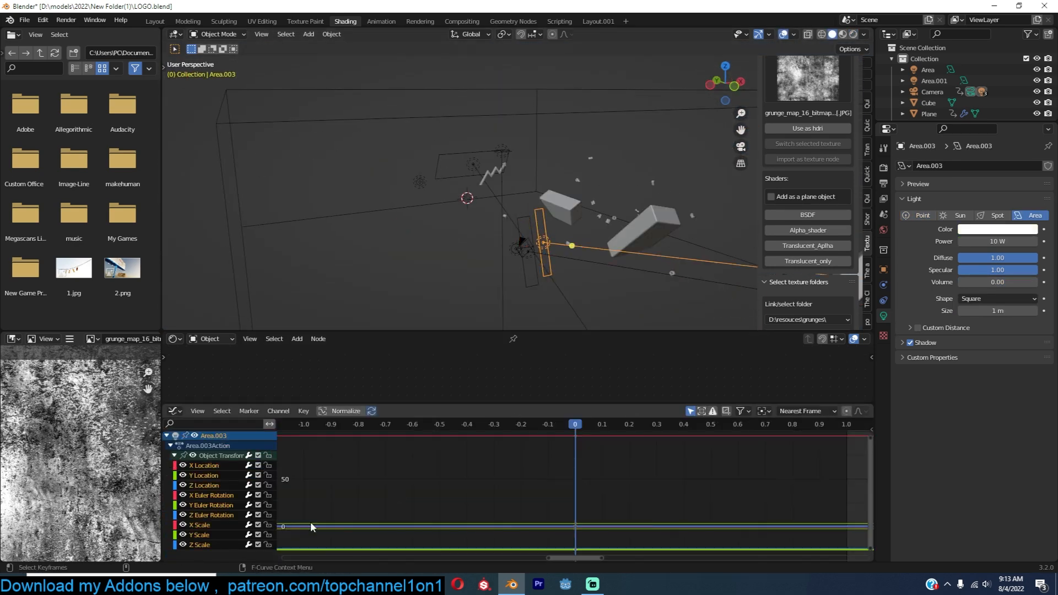
key("x")
Duplicate the area light's rotation keyframe from frame 0 further along the timeline and preview the motion.
key("ctrl+Tab")
left_click(576, 550)
key("shift+d")
left_click(742, 520)
key("space")
key("Escape")
Raise the area light's duplicated rotation keyframe in the Graph Editor so the light turns more, and preview it.
scroll(664, 514, "down", 20)
scroll(665, 514, "down", 8)
key("g")
left_click(670, 492)
scroll(669, 499, "down", 8)
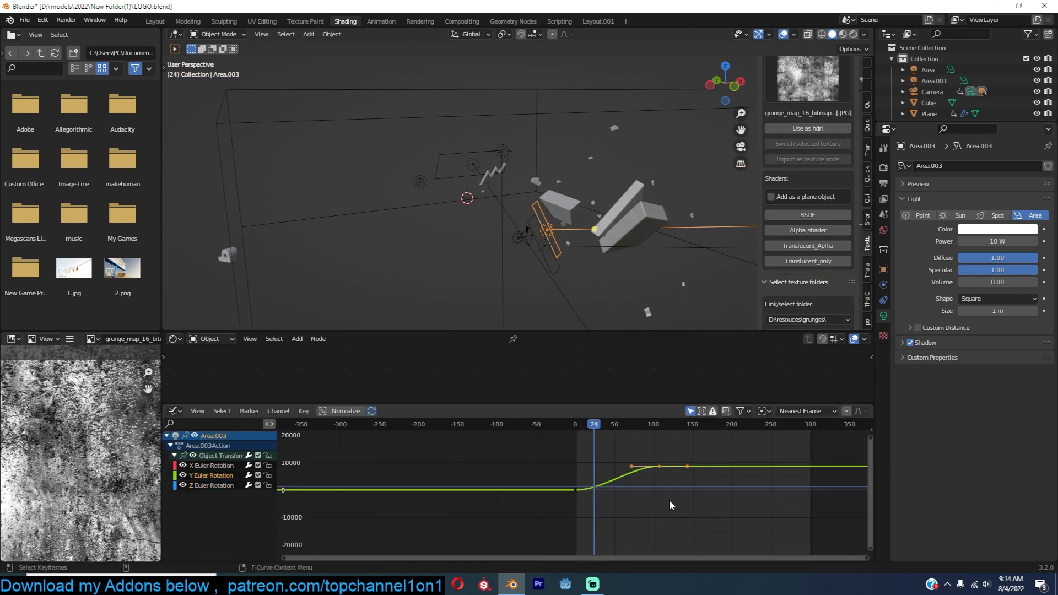
key("space")
key("space")
Isolate the area light's rotation curve, reposition its end keyframe and adjust the keyframe handle type.
key("a")
key("Home")
key("shift+h")
key("g")
left_click(751, 519)
key("space")
key("Escape")
key("v")
Play the animation from the camera view in rendered shading with overlays hidden.
key("KP_0")
left_click(853, 34)
left_click(783, 35)
key("space")
key("space")
Move the end keyframe of the area light's rotation curve again and replay the animation.
key("Home")
left_click(737, 439)
key("g")
left_click(722, 517)
key("space")
key("space")
key("space")
key("space")
Raise the camera's Passepartout to full opacity, save the file and play the animation.
left_click(932, 70)
left_click(922, 366)
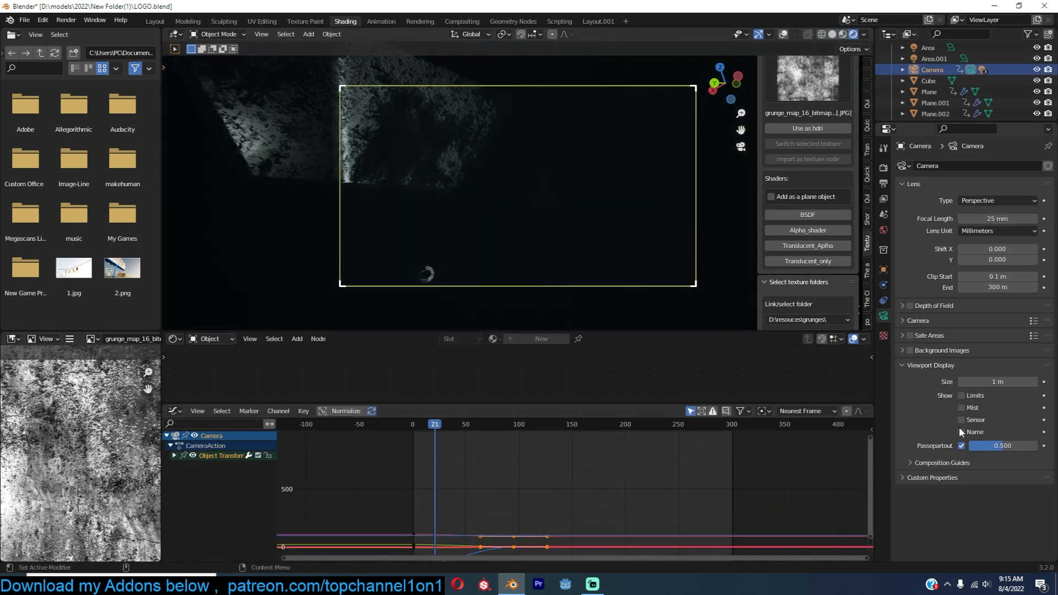
left_click_drag(1003, 446, 1038, 446)
key("ctrl+s")
key("space")
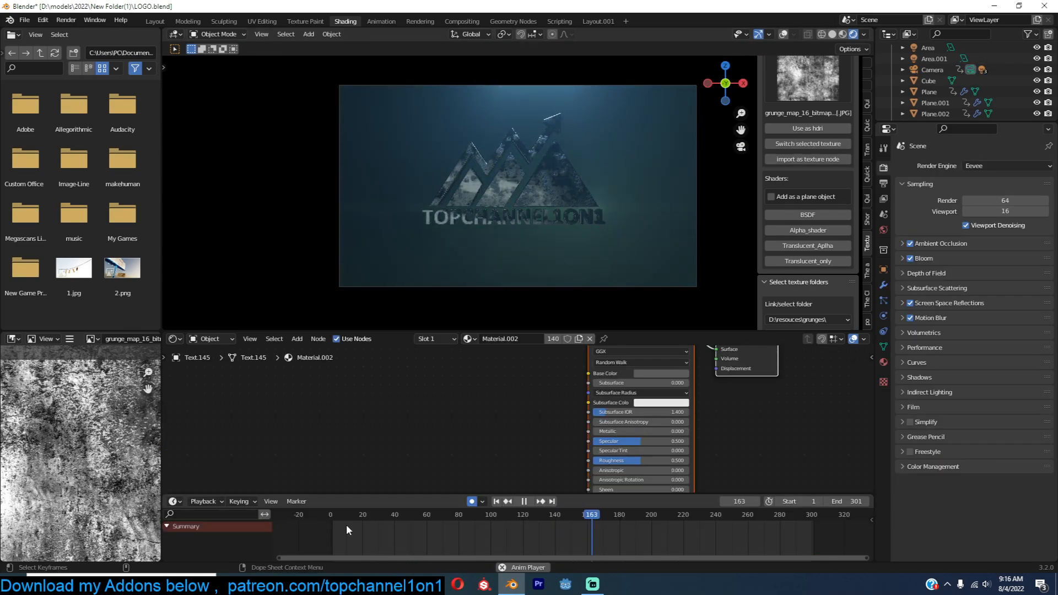
Delete the whole group of stray text fragments scattered away from the logo and save the file.
middle_click_drag(526, 253, 606, 252)
key("z")
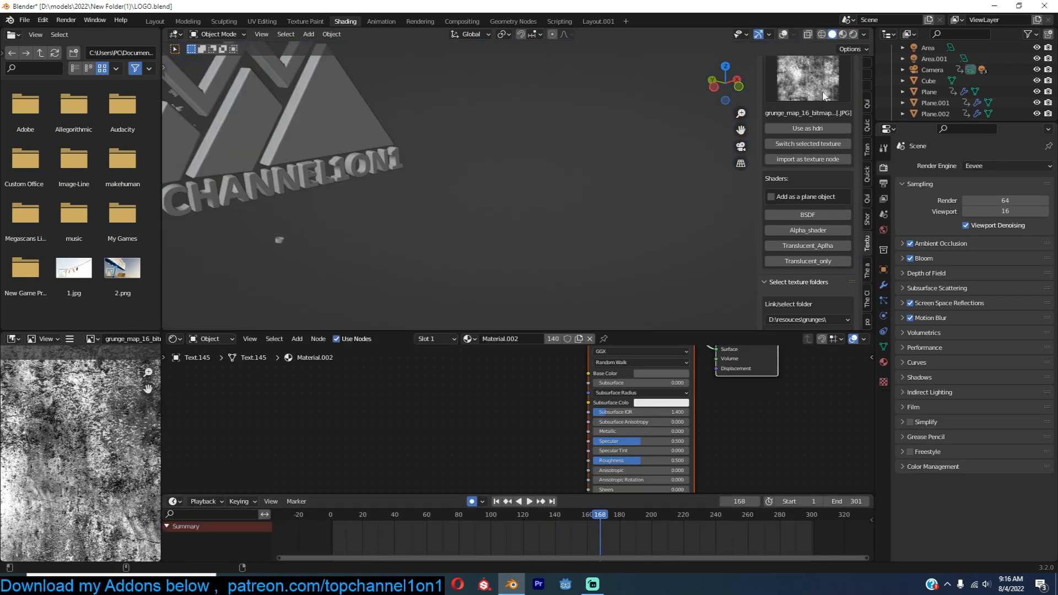
left_click(784, 34)
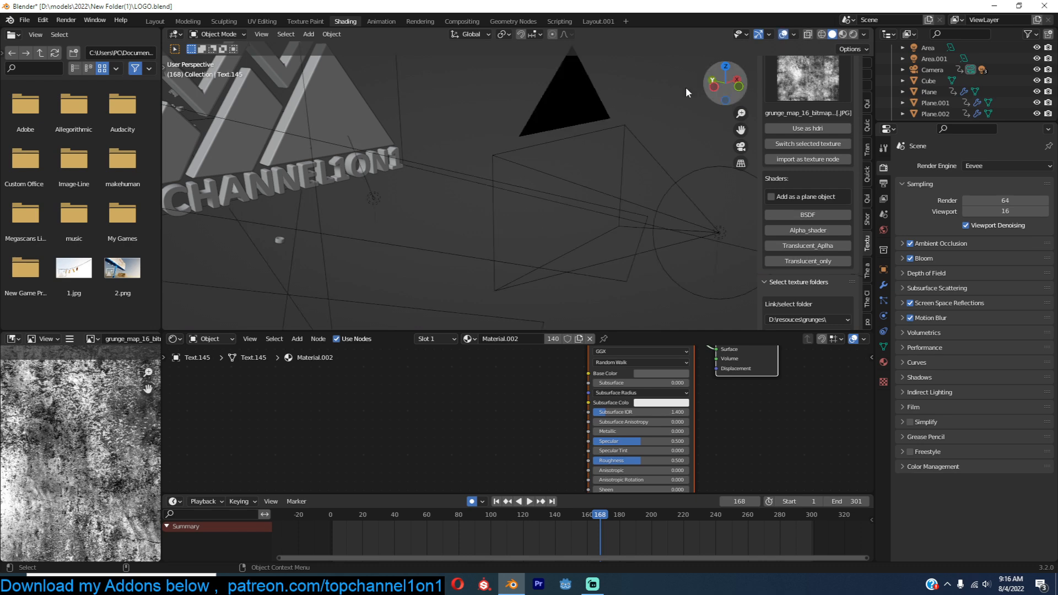
scroll(583, 173, "down", 5)
left_click(473, 152)
left_click(453, 144)
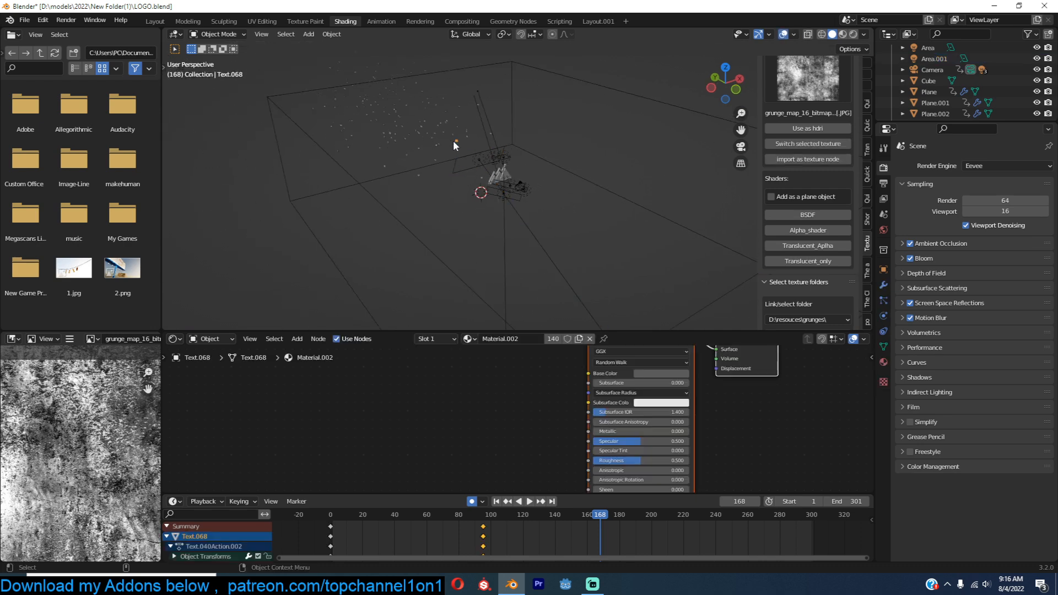
key("shift+g")
left_click(448, 135)
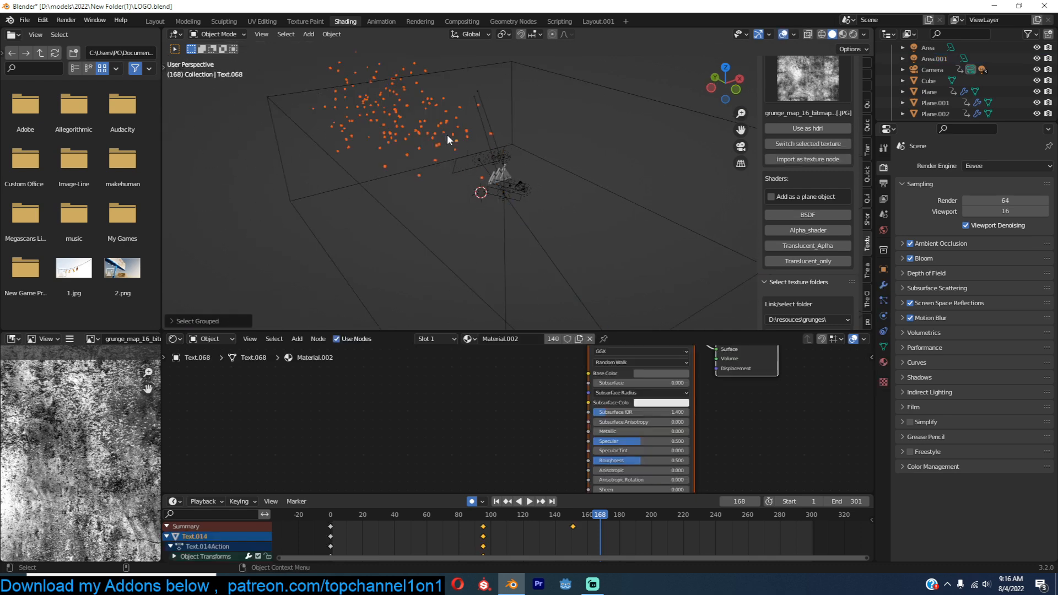
key("x")
left_click(448, 136)
scroll(554, 233, "down", 3)
key("KP_1")
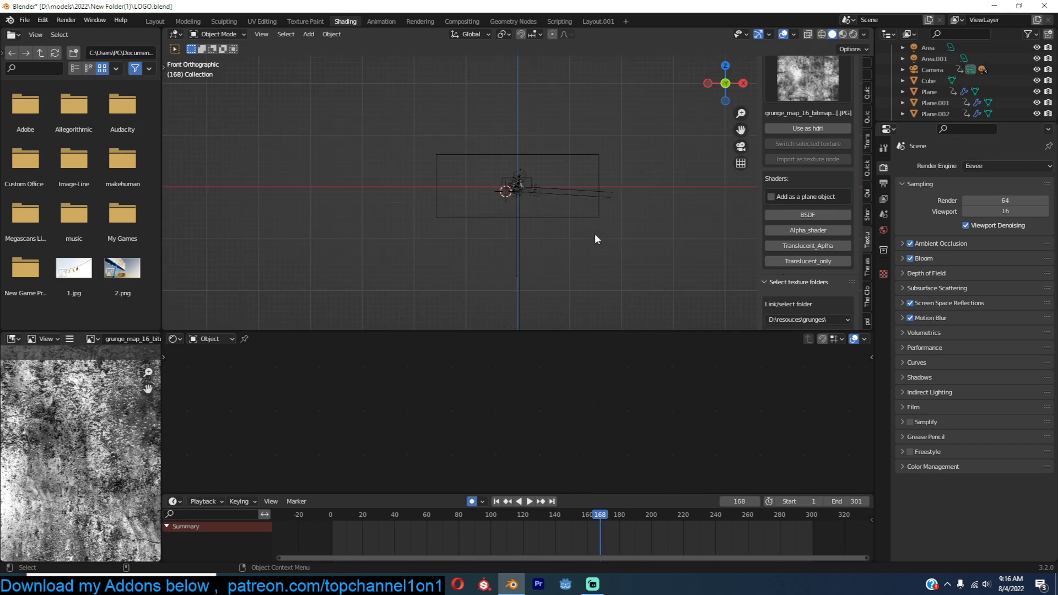
scroll(594, 233, "up", 4)
key("ctrl+s")
Add a plane, rotate it 90° about the X axis and delete its automatically created keyframe.
key("shift+a")
mouse_move(452, 41)
left_click(573, 42)
key("r")
key("x")
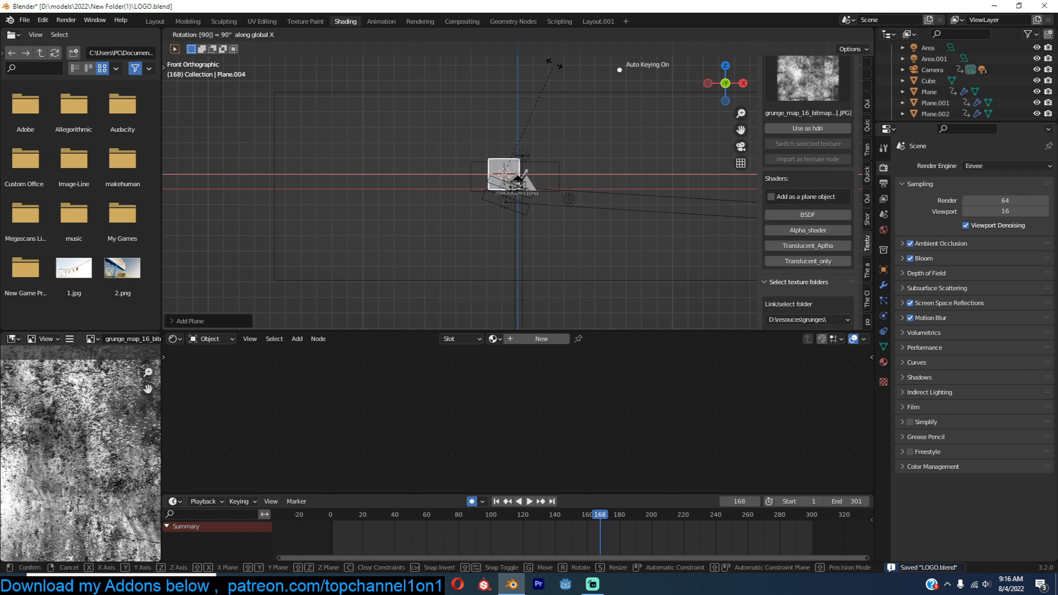
key("Return")
key("x")
left_click(652, 531)
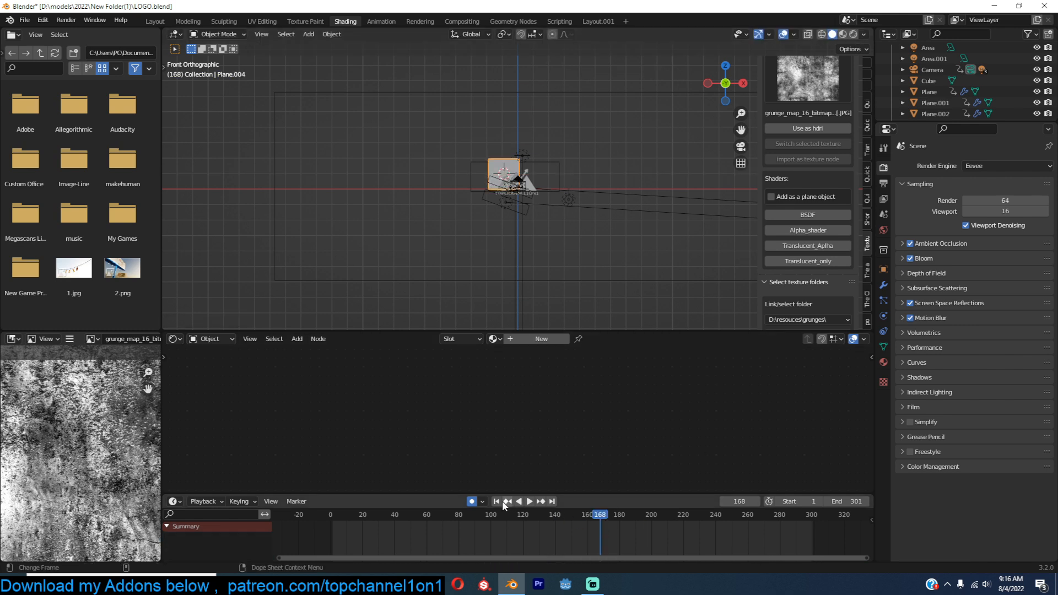
Scale the new plane up about 6.4 times and stretch it wider along the X axis.
scroll(498, 216, "down", 1)
key("s")
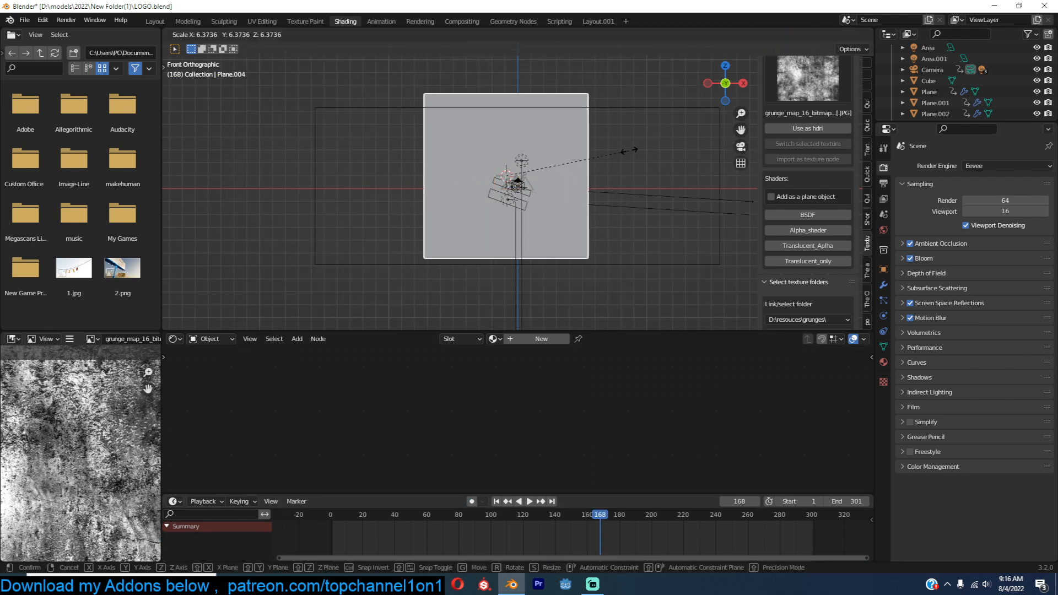
left_click(632, 148)
key("s")
key("x")
left_click(711, 148)
Move the plane along the Y axis toward the far end of the fog box, away from the logo.
middle_click_drag(611, 148, 540, 176)
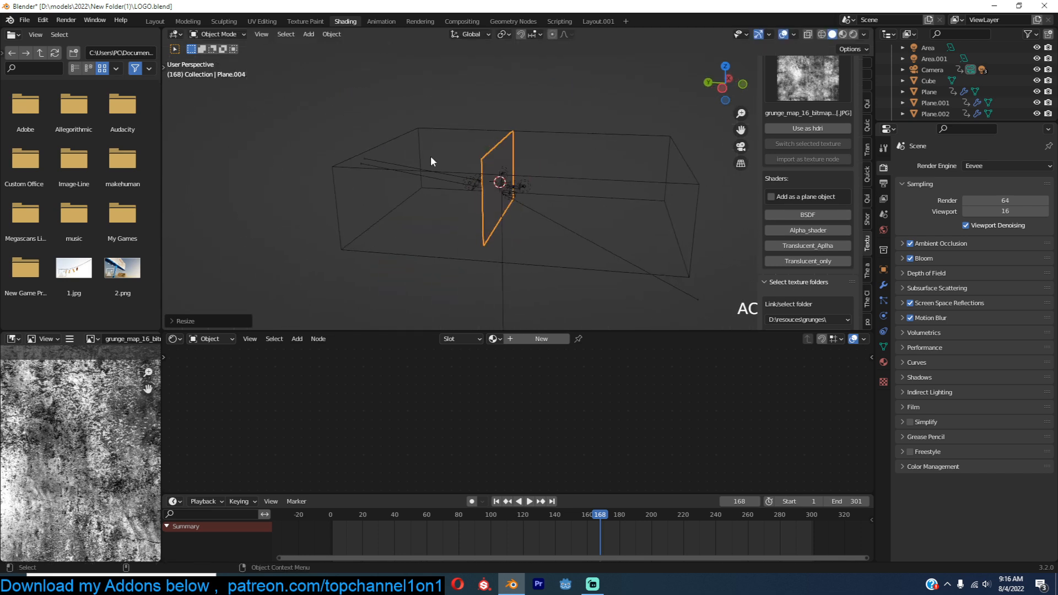
key("t")
left_click(177, 110)
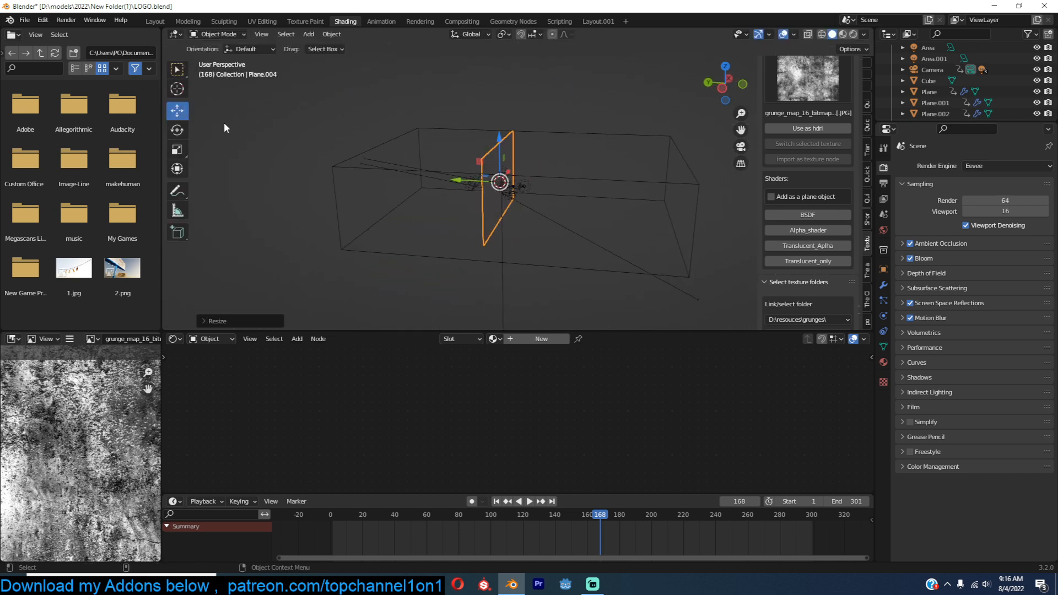
left_click_drag(467, 181, 590, 180)
Add an emitter particle system to the plane while the animation plays.
key("space")
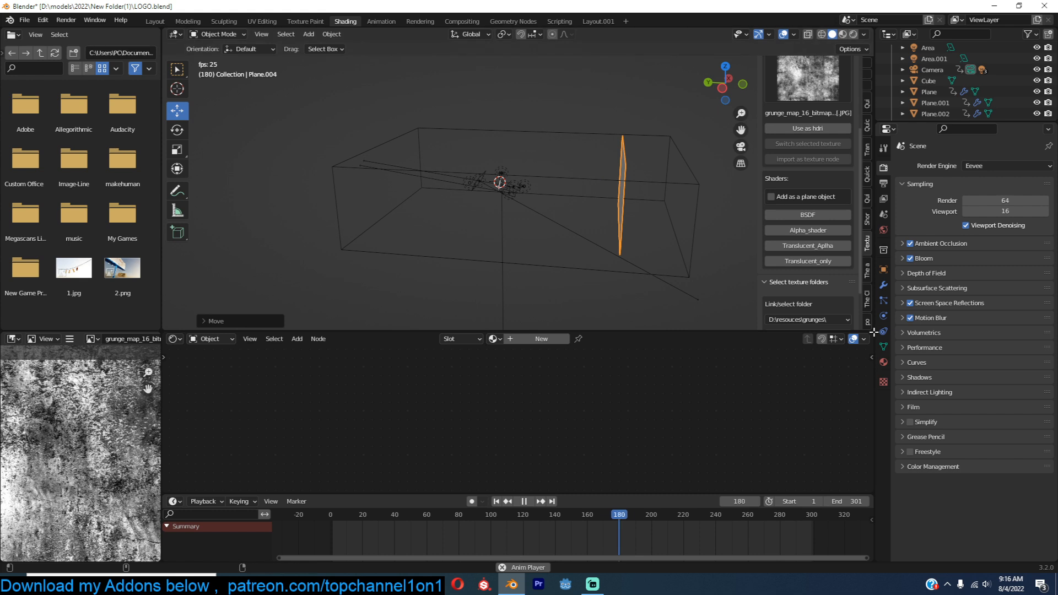
left_click(883, 302)
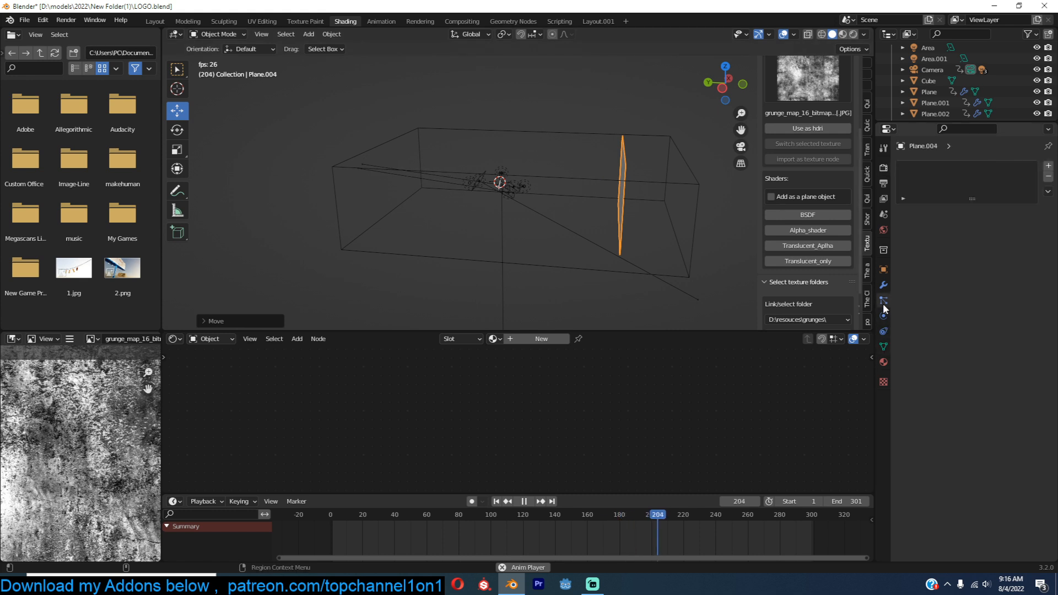
left_click(1048, 166)
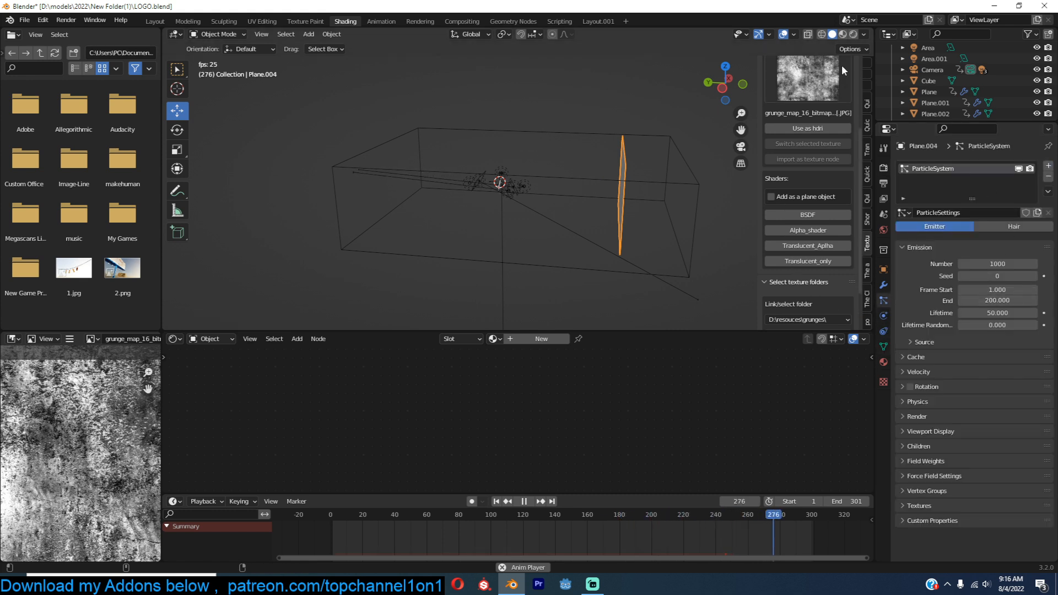
scroll(699, 232, "up", 4)
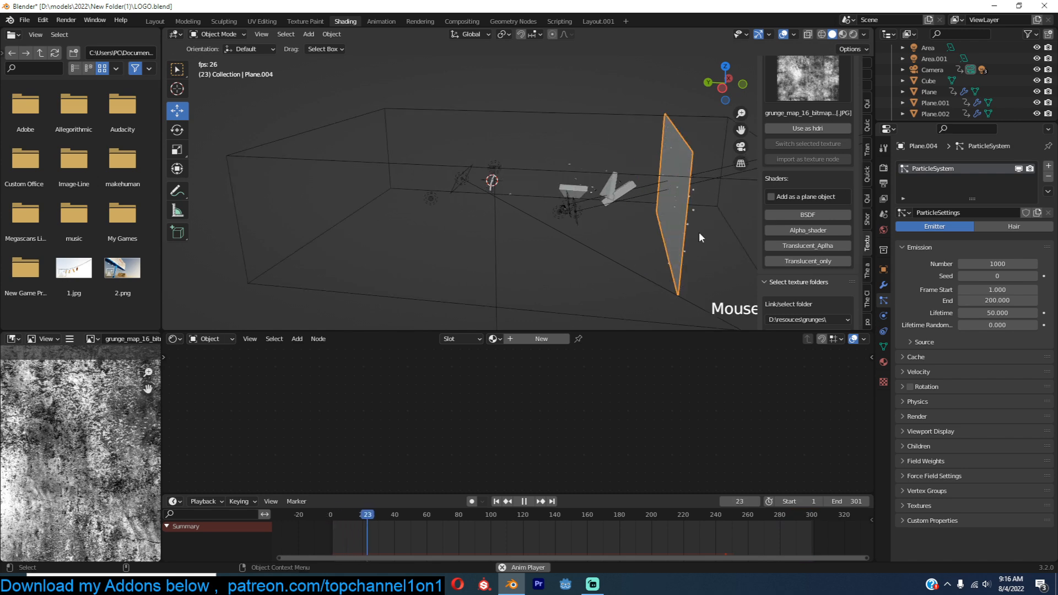
Set the particles' gravity weight to 0 and their normal velocity to -10 m/s, and restart the preview.
left_click(929, 477)
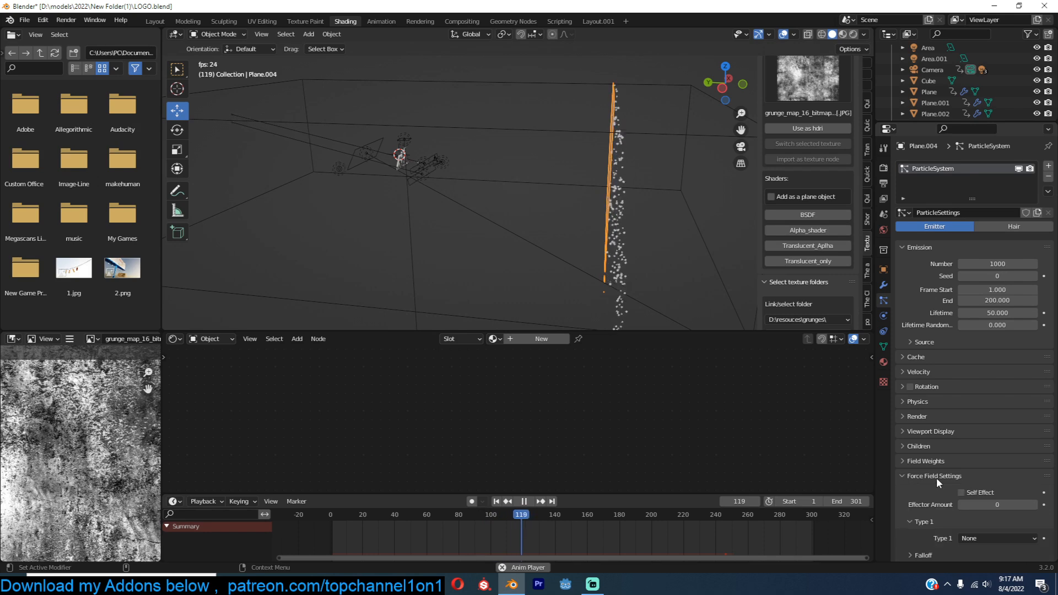
left_click(940, 463)
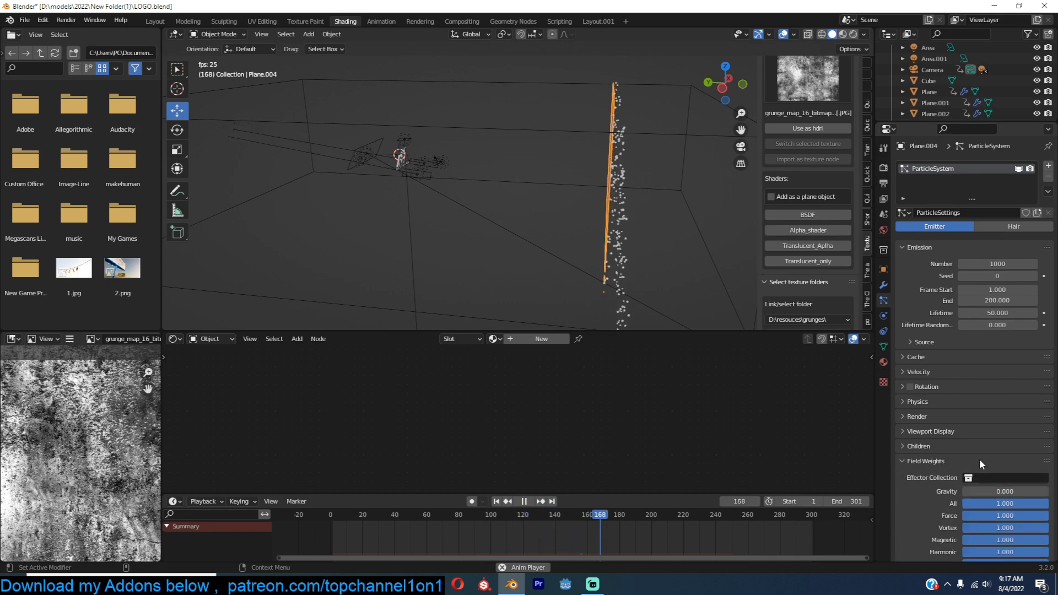
left_click(927, 373)
left_click(1009, 389)
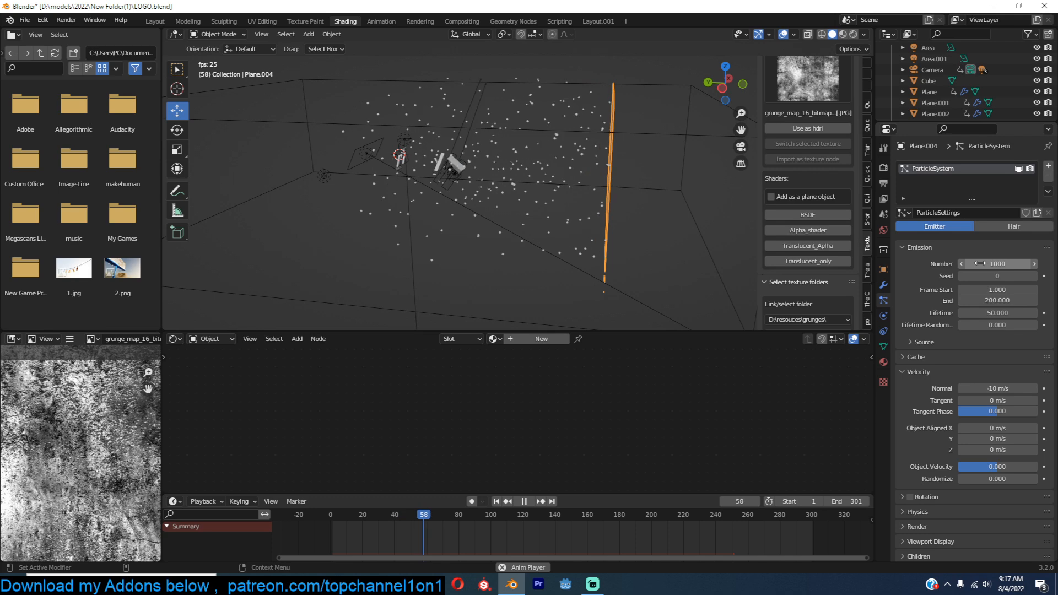
left_click(324, 548)
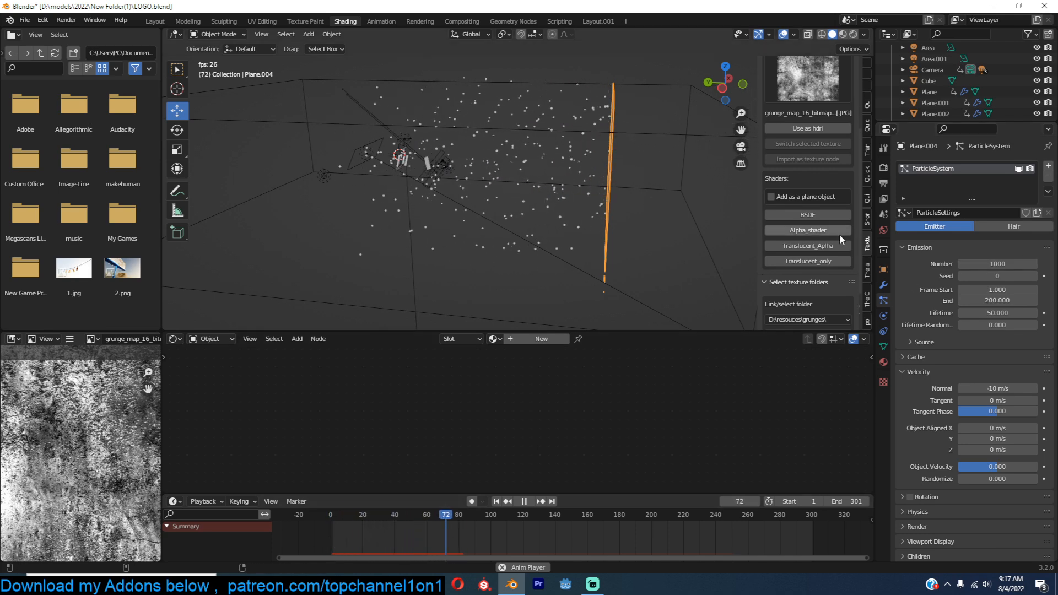
Set the particle emission to start at frame -50 and end at frame 300, with a lifetime of 200.
left_click(1004, 290)
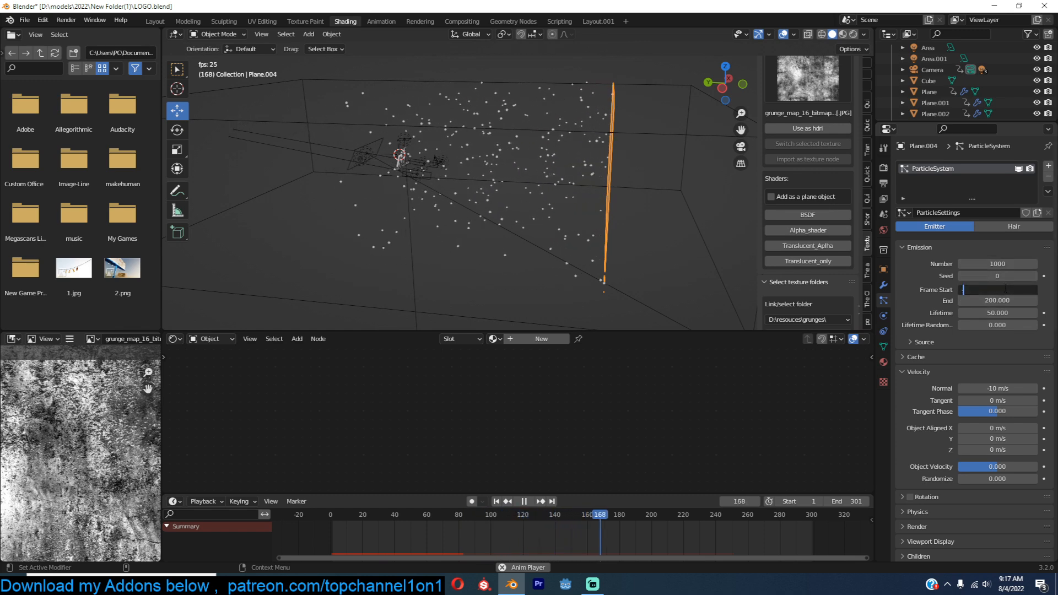
key("Return")
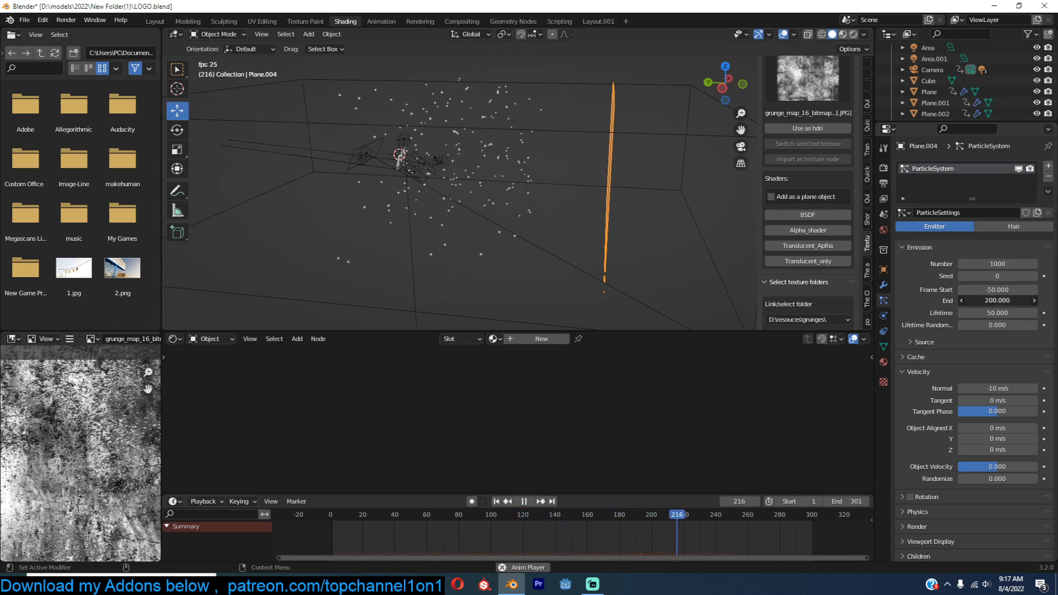
left_click(1001, 313)
type("1")
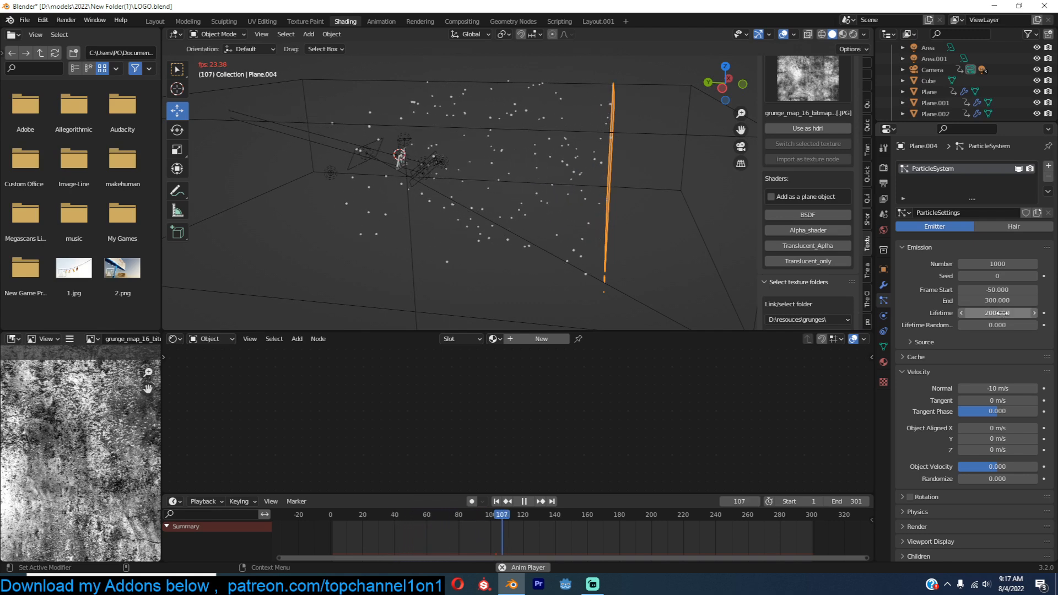
key("shift+Left")
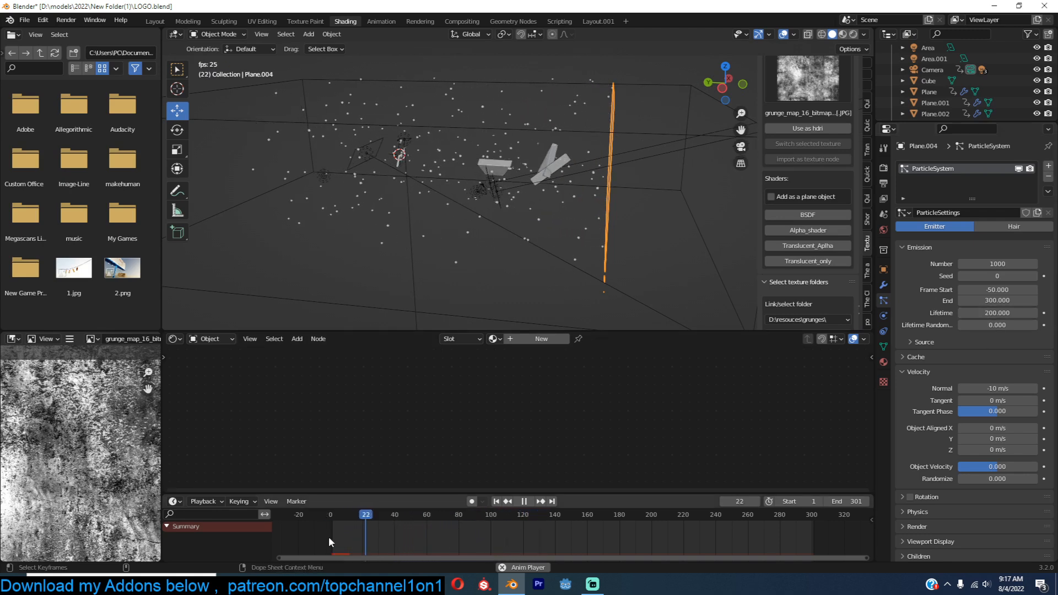
Change the emission start to frame -100 and play the animation from frame 0 to check the particle spread.
key("space")
left_click(331, 515)
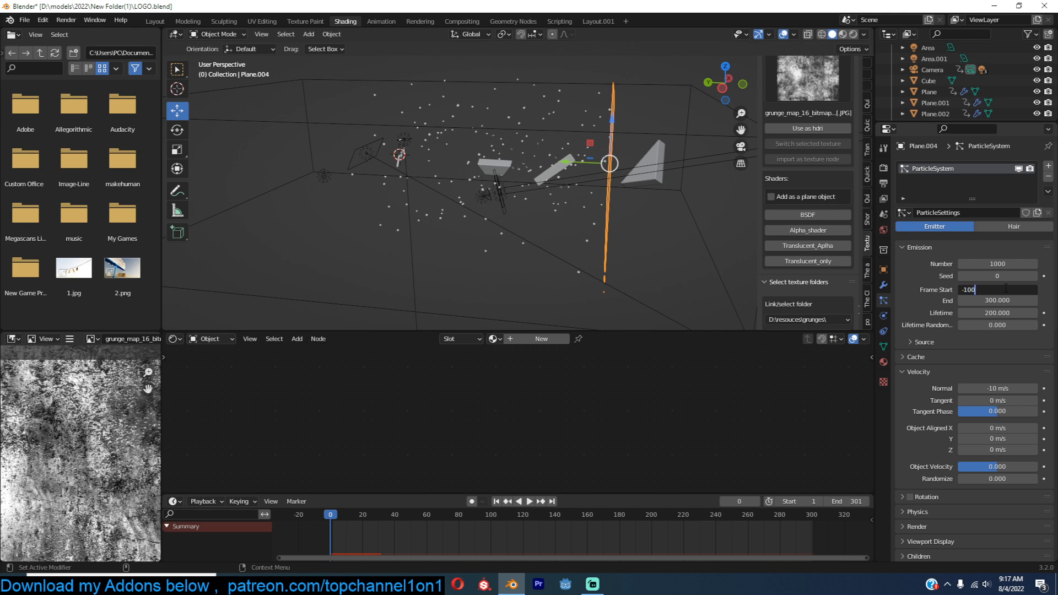
key("space")
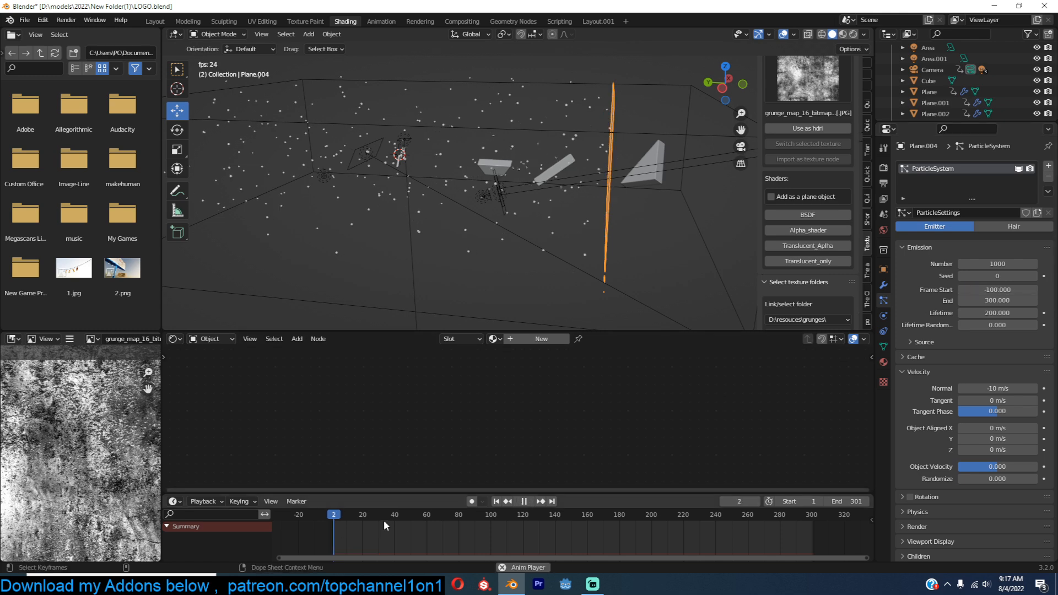
key("space")
key("space")
middle_click_drag(469, 272, 444, 279)
key("space")
Render the particles as a collection, using collection T as the instance collection.
scroll(938, 488, "down", 2)
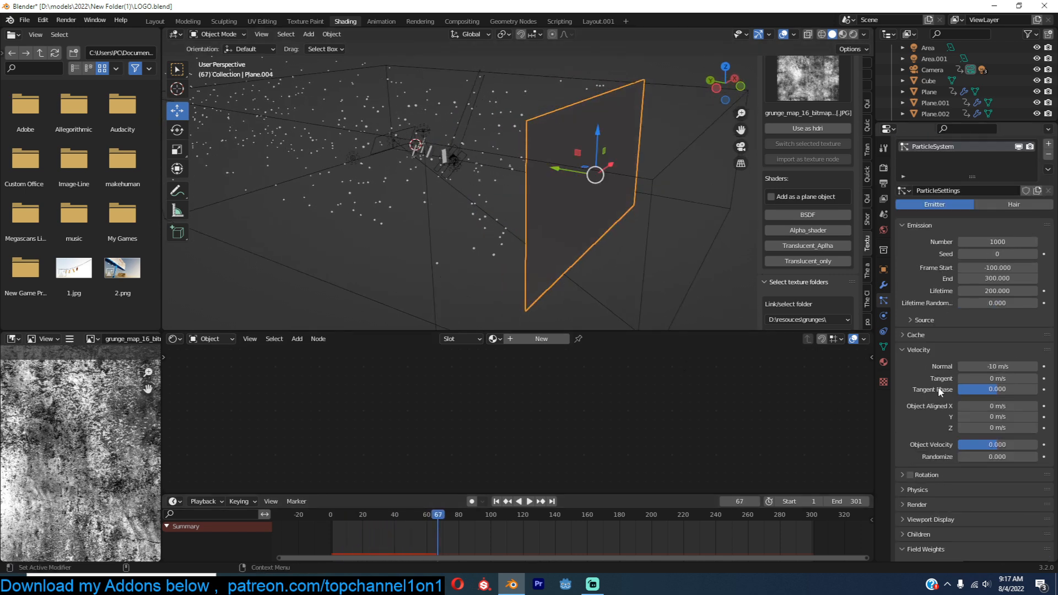
left_click(912, 345)
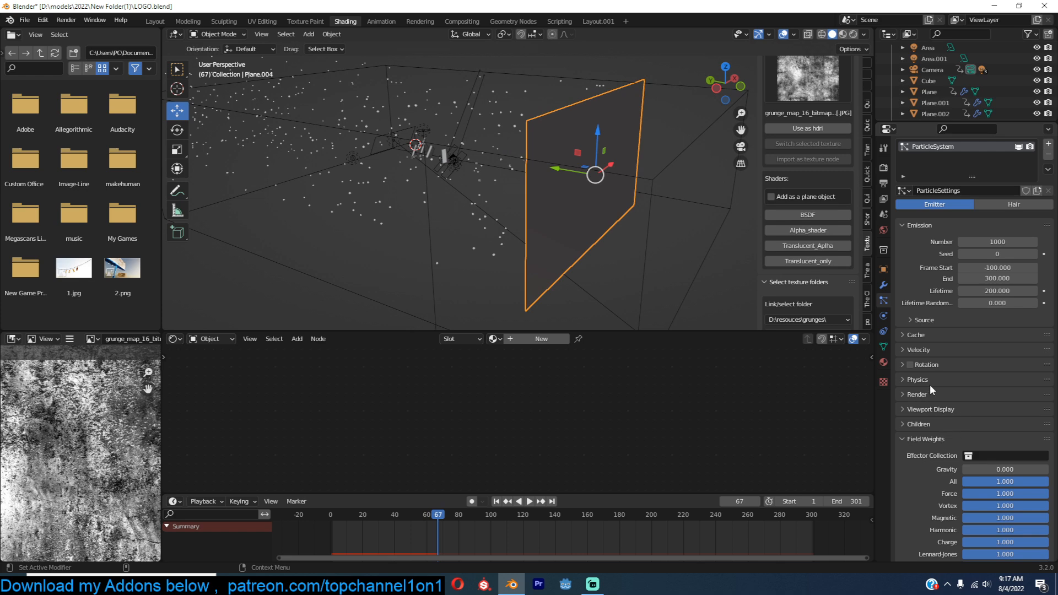
left_click(933, 393)
left_click(993, 410)
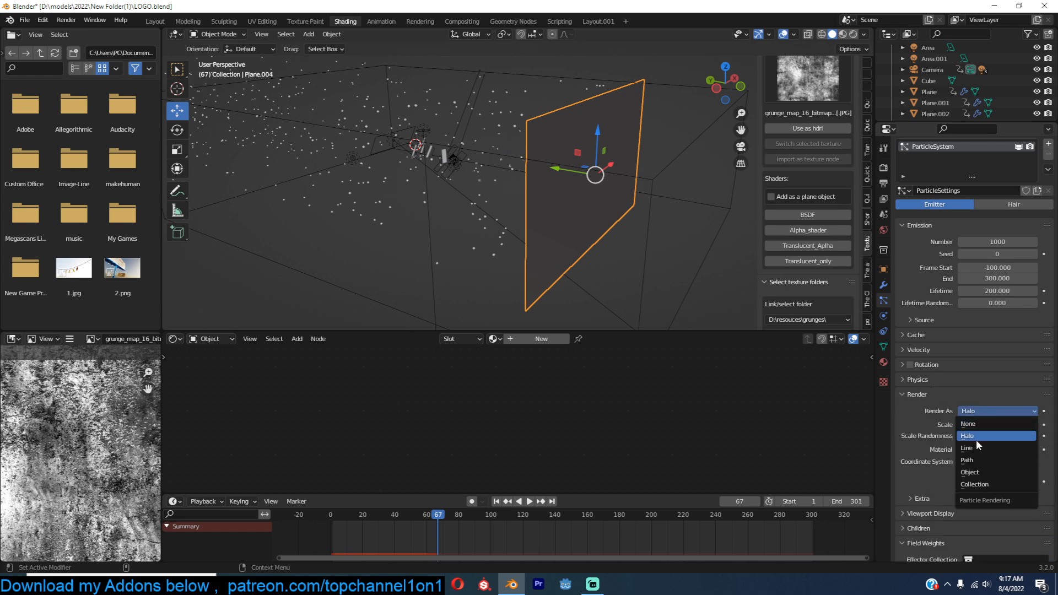
left_click(973, 485)
scroll(437, 227, "up", 3)
scroll(944, 88, "down", 5)
left_click(995, 491)
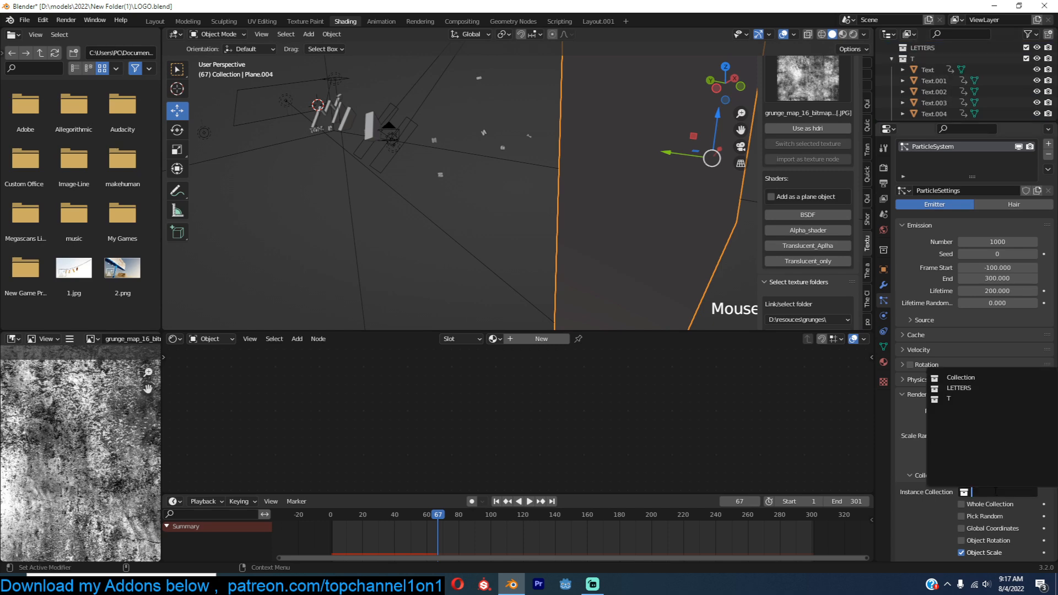
left_click(961, 398)
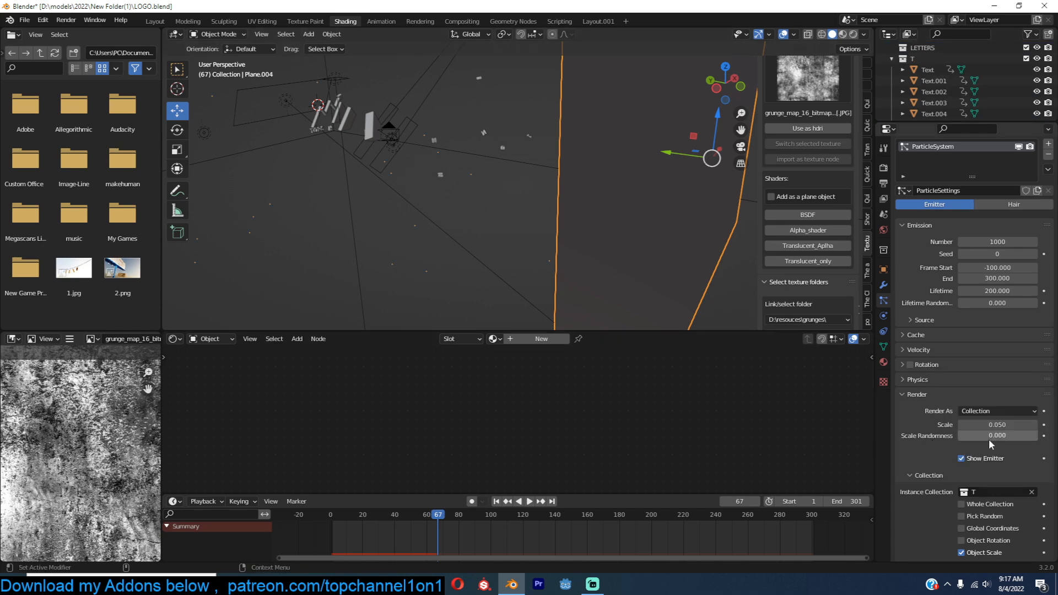
Set the particle render scale to 1 with a scale randomness of 0.
type("1")
key("Return")
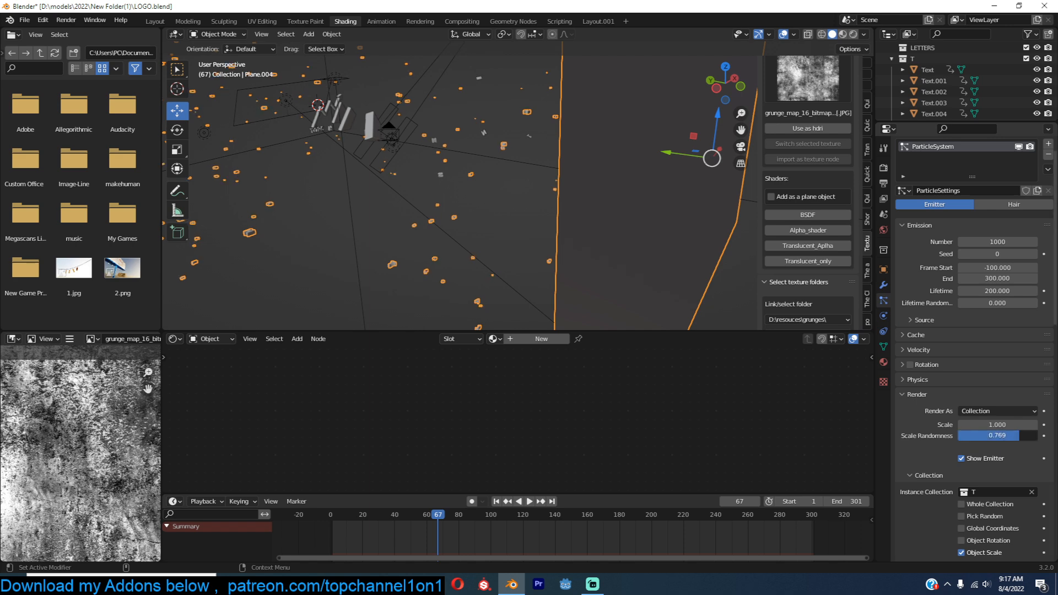
left_click(999, 436)
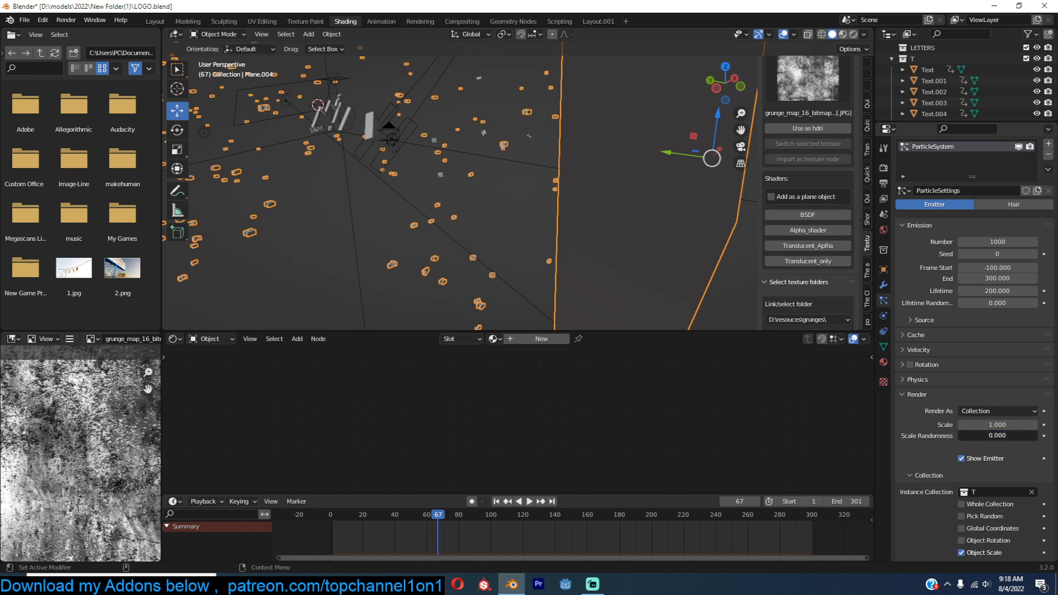
left_click(916, 394)
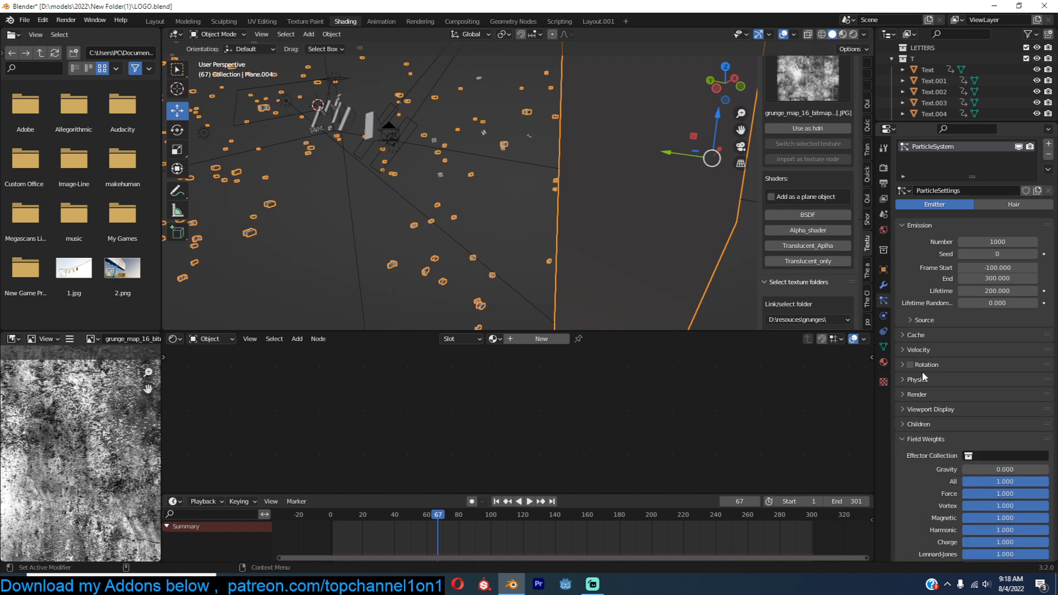
Enable dynamic particle rotation with angular velocity amount 2, randomize about 0.537 and randomize phase about 1.551.
left_click(917, 365)
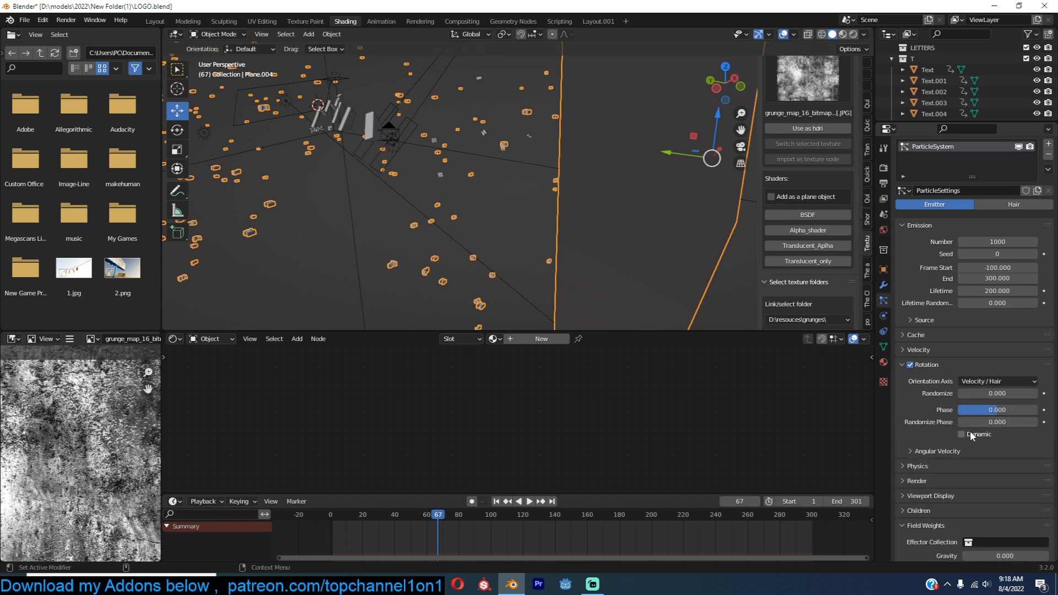
left_click(941, 452)
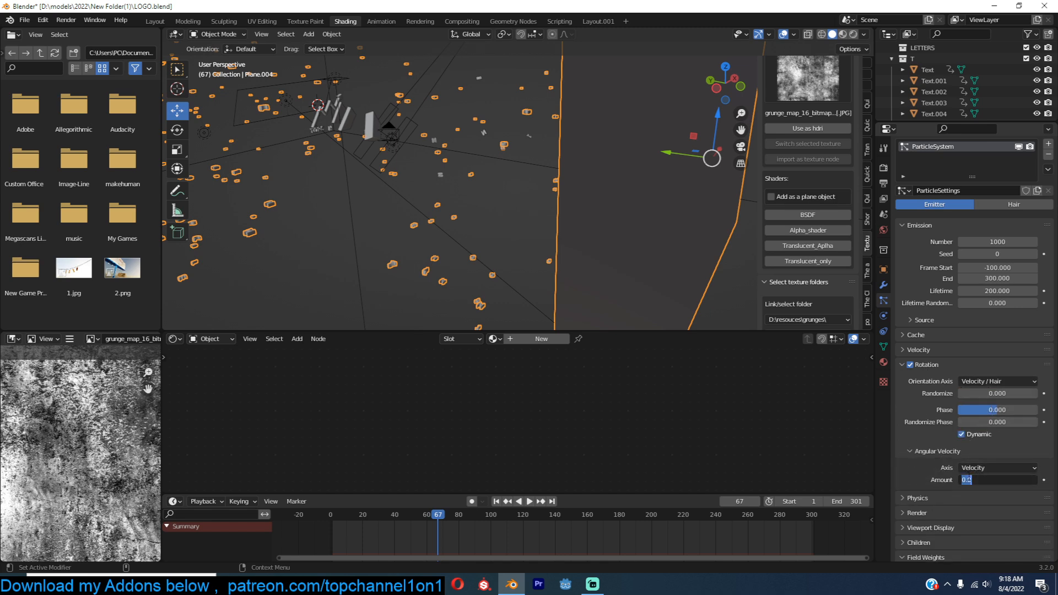
key("space")
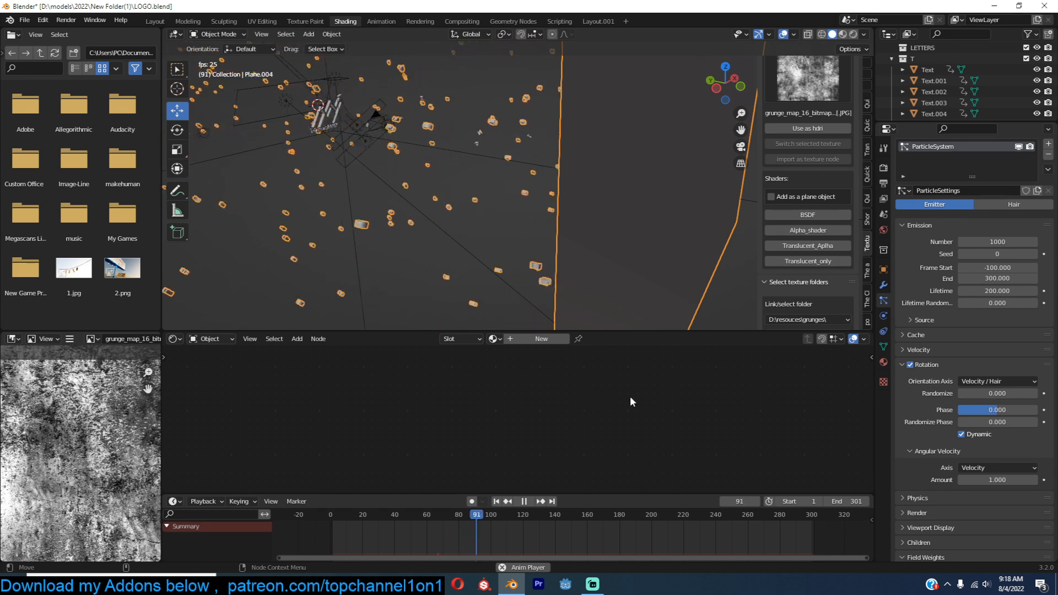
left_click(999, 479)
type("2")
key("Return")
left_click_drag(988, 394, 1029, 394)
left_click_drag(970, 423, 1007, 421)
Look through the camera and replay the animation from the start to check the flying particles around the logo.
scroll(644, 284, "down", 3)
middle_click_drag(643, 284, 645, 263)
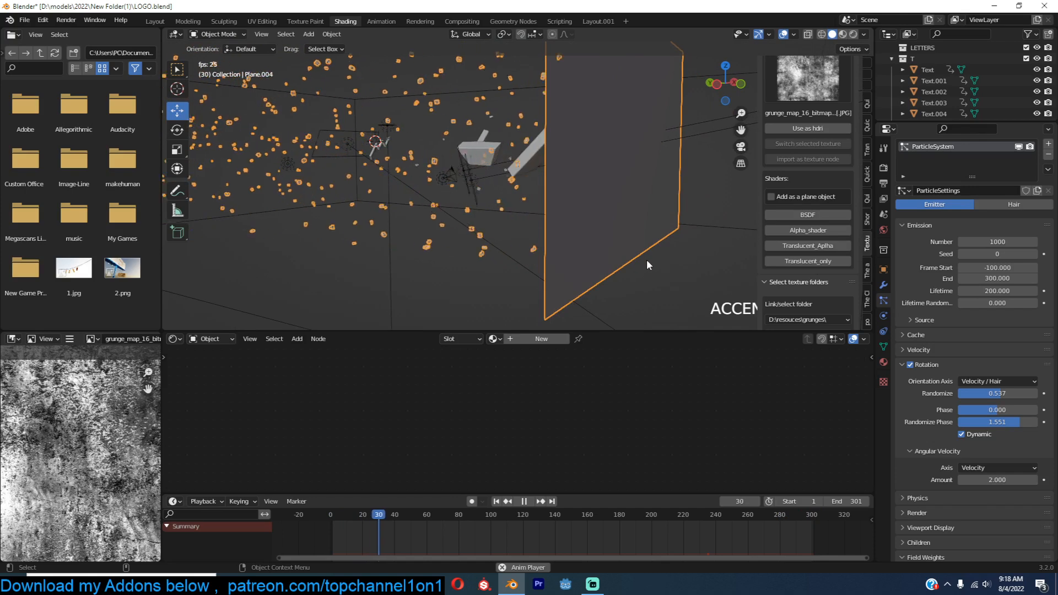
key("KP_0")
scroll(645, 259, "up", 2)
key("space")
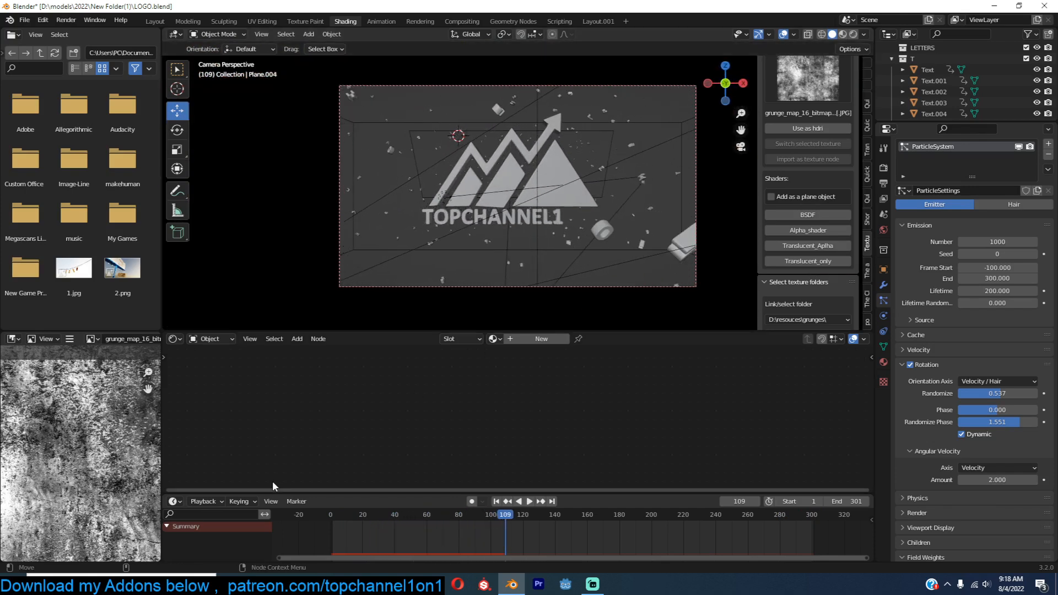
left_click(306, 538)
key("space")
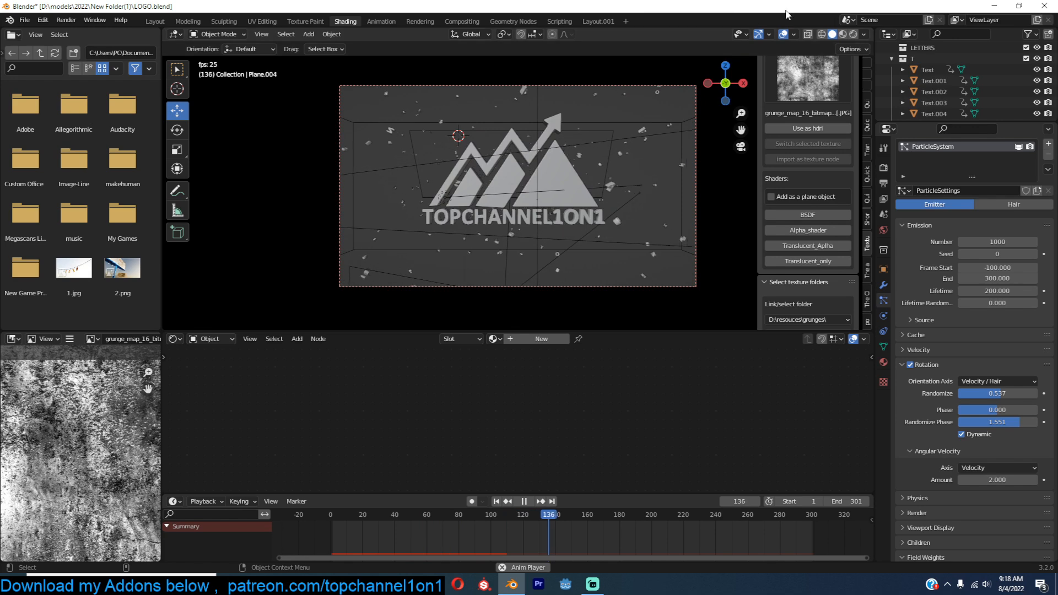
Preview the camera animation in rendered shading with the overlays hidden.
left_click(853, 34)
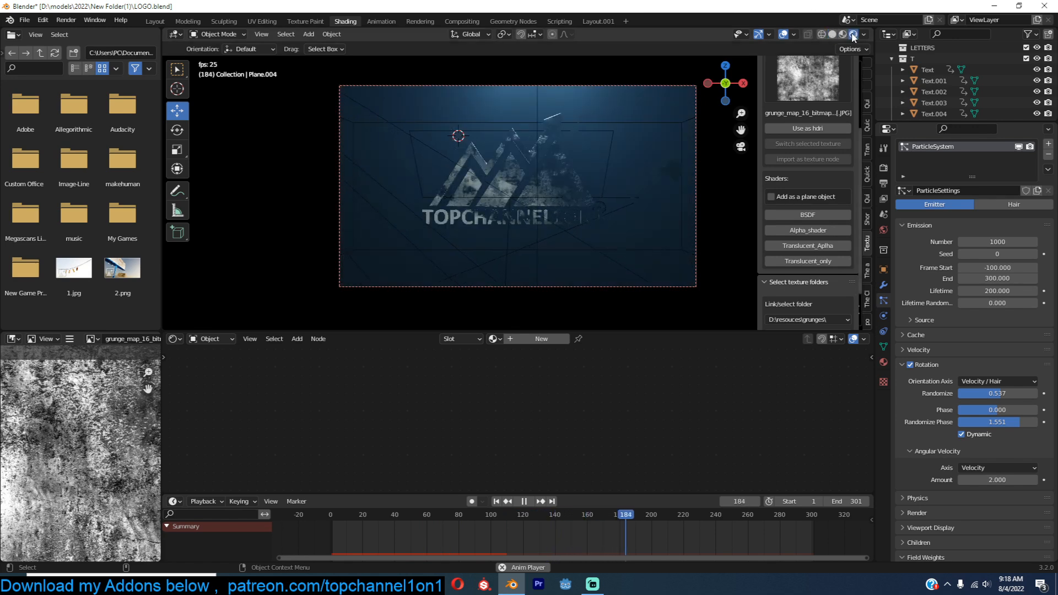
left_click(783, 34)
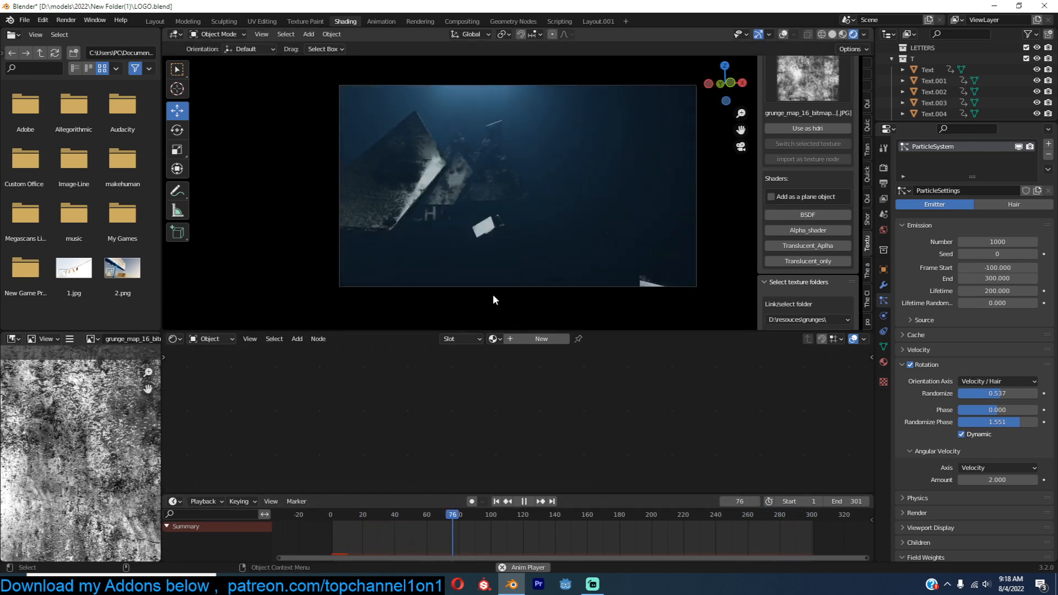
key("space")
Save the file, raise the particle number to 10000 and replay the rendered animation from the start.
scroll(970, 264, "up", 1)
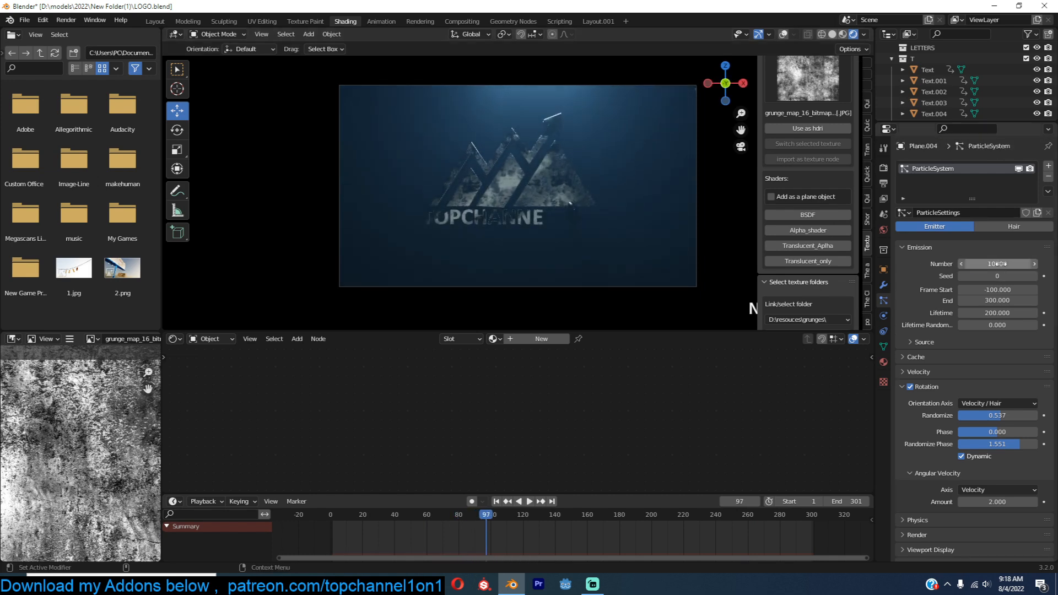
key("ctrl+s")
right_click(333, 543, "shift")
key("space")
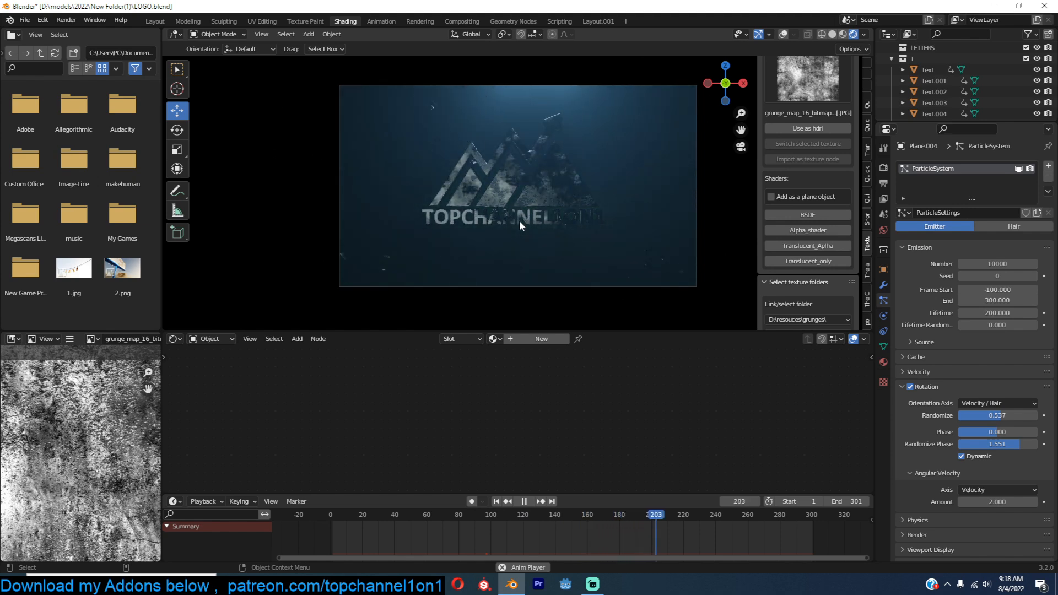
key("space")
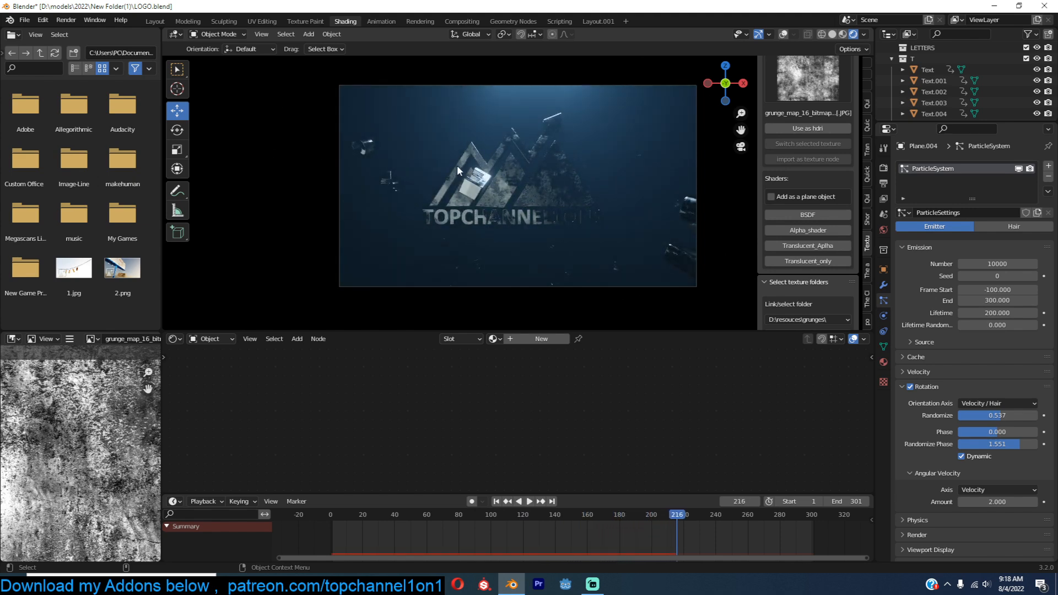
Return to solid shading outside the camera, showing the whole emitter plane and its particles with overlays on.
middle_click_drag(484, 205, 530, 227)
key("z")
left_click(624, 226)
scroll(630, 225, "down", 13)
scroll(635, 226, "down", 5)
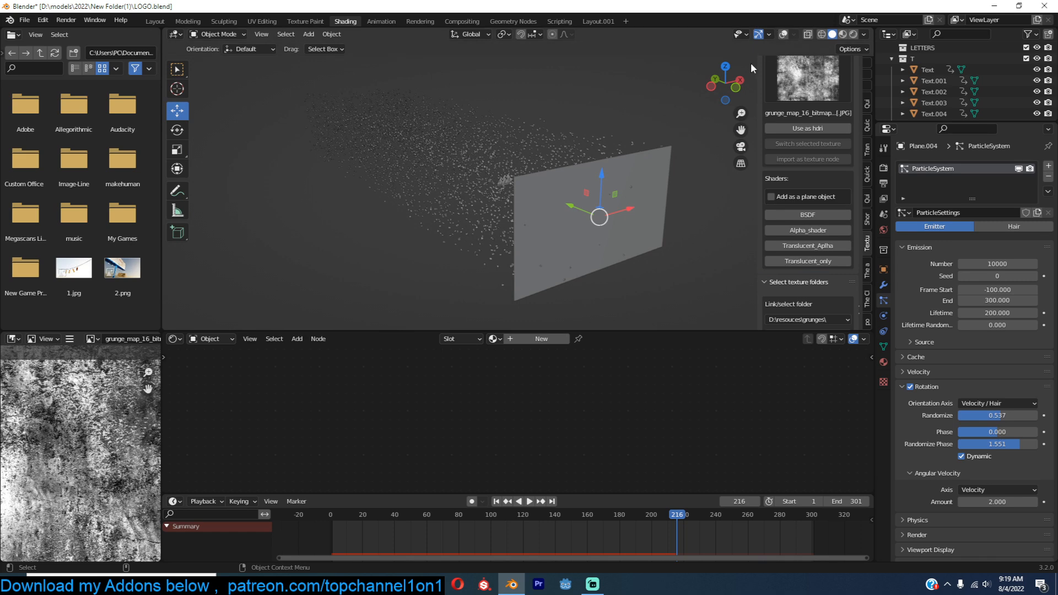
left_click(783, 34)
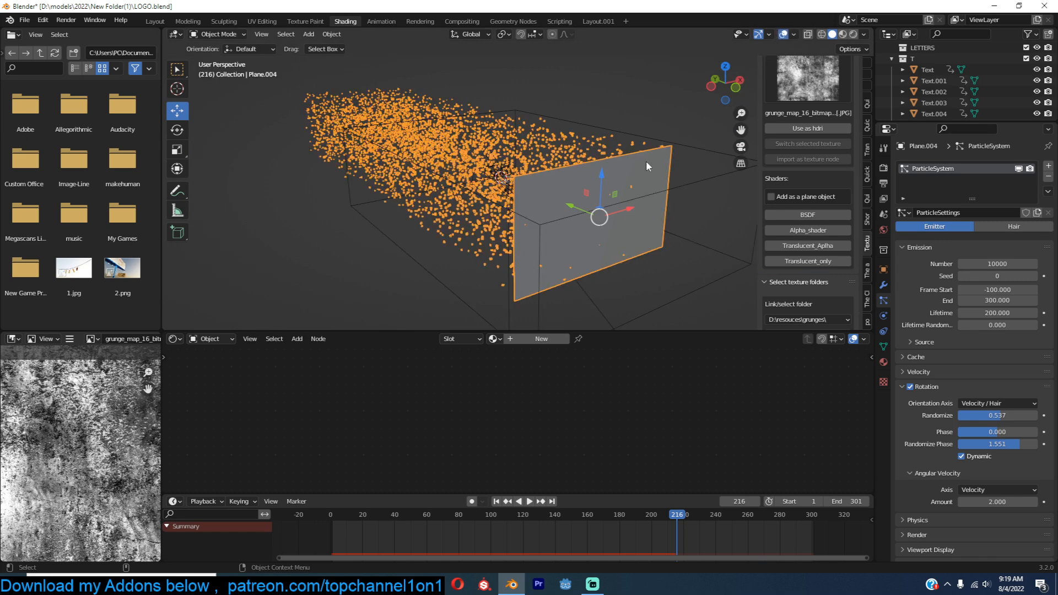
Edit the emitter plane in front orthographic view, adding a centred vertical loop cut and bevelling it into two spaced edges.
key("KP_1")
key("KP_5")
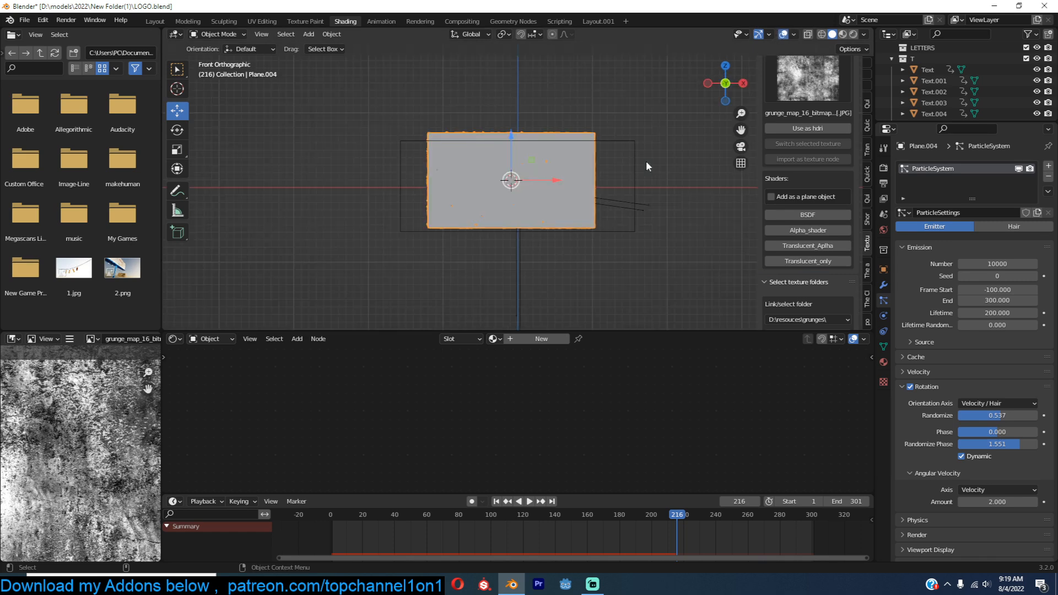
key("Tab")
scroll(480, 124, "up", 3)
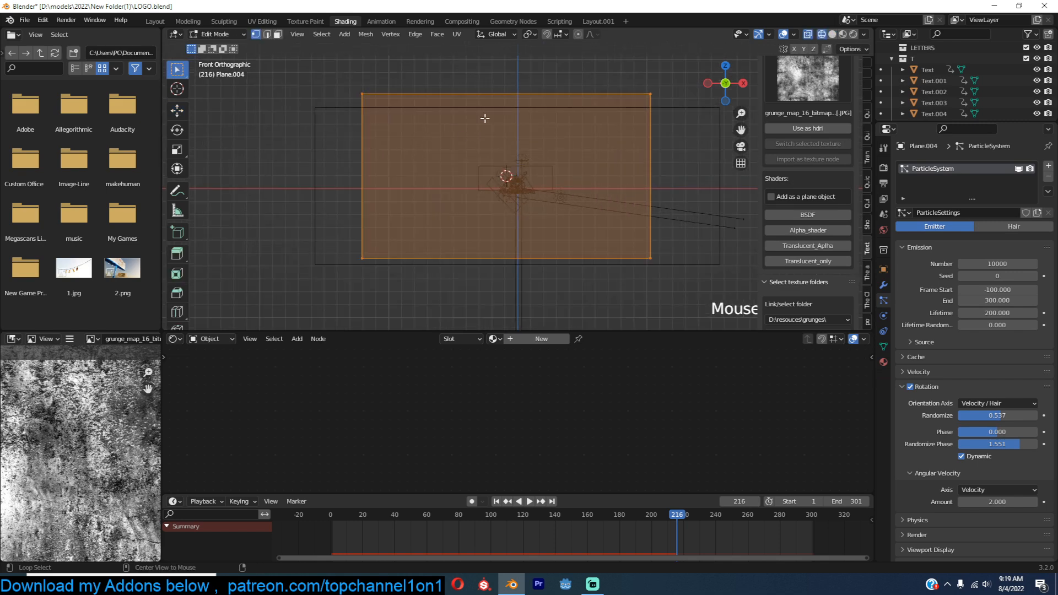
key("alt+a")
key("ctrl+r")
left_click(511, 85)
right_click(511, 85)
key("ctrl+b")
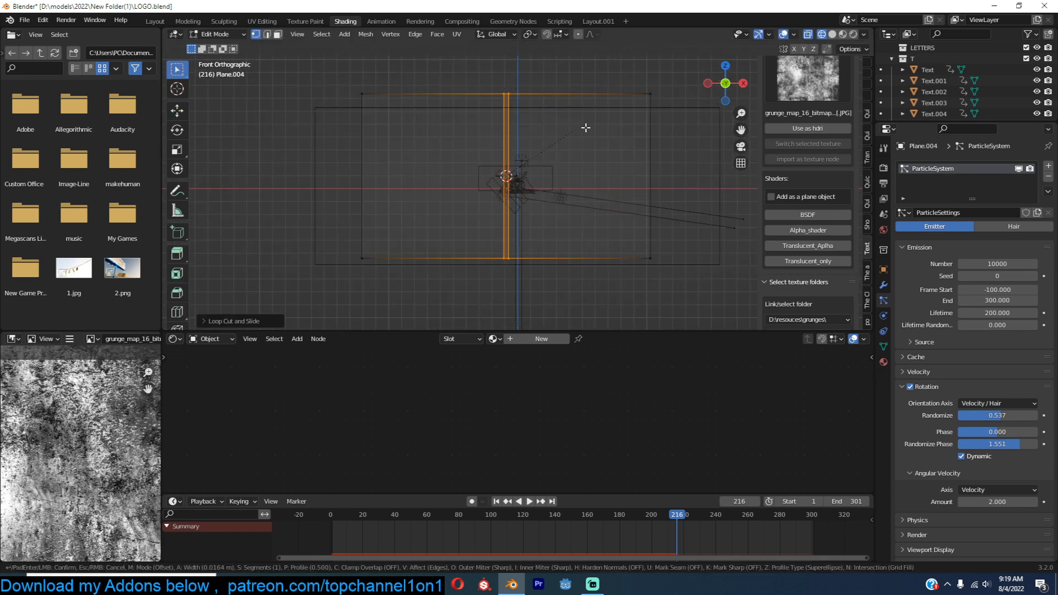
left_click(601, 128)
Add a centred horizontal loop cut across the emitter plane.
key("ctrl+r")
left_click(542, 156)
right_click(541, 156)
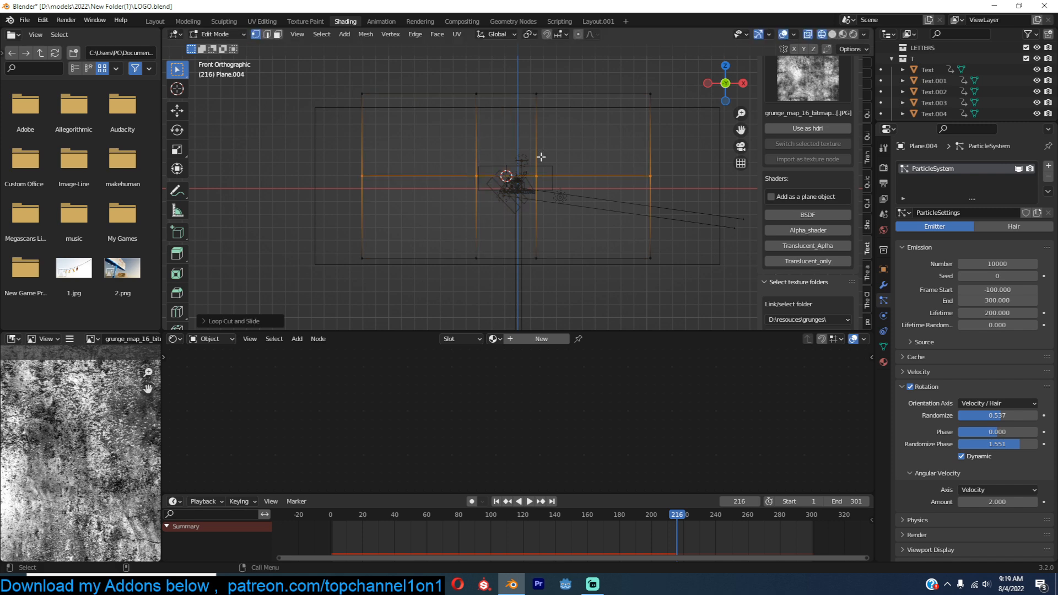
Bevel the horizontal loop cut into two spaced edges, delete the emitter plane's central face, and return to solid-shaded object mode.
key("ctrl+b")
left_click(612, 203)
left_click(519, 178)
key("x")
left_click(506, 200)
key("Tab")
key("z")
left_click(599, 192)
middle_click_drag(604, 186, 648, 187)
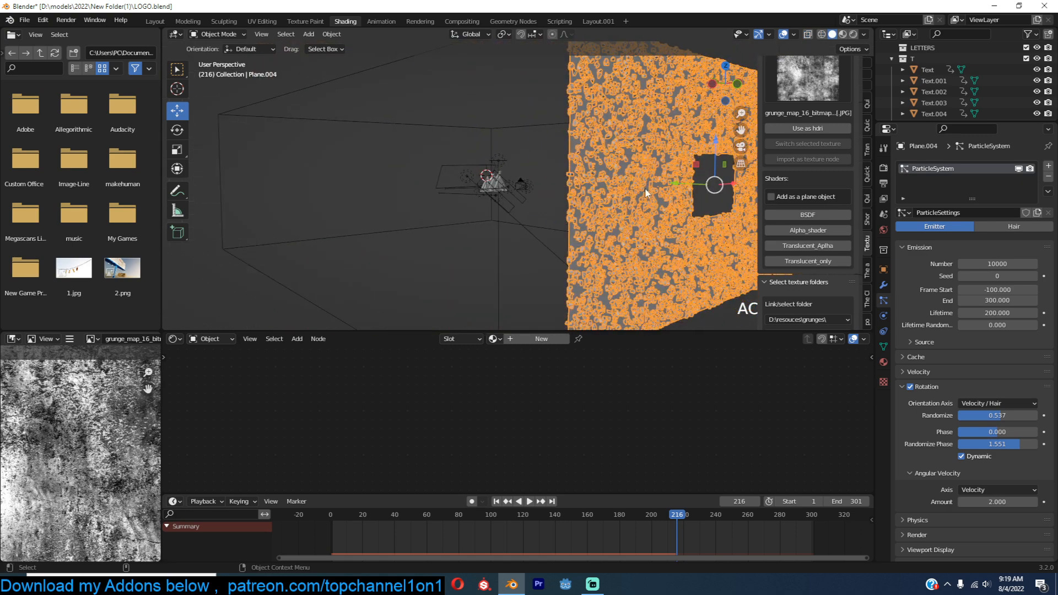
Play the animation and review the flying letters through the camera with overlays hidden.
key("space")
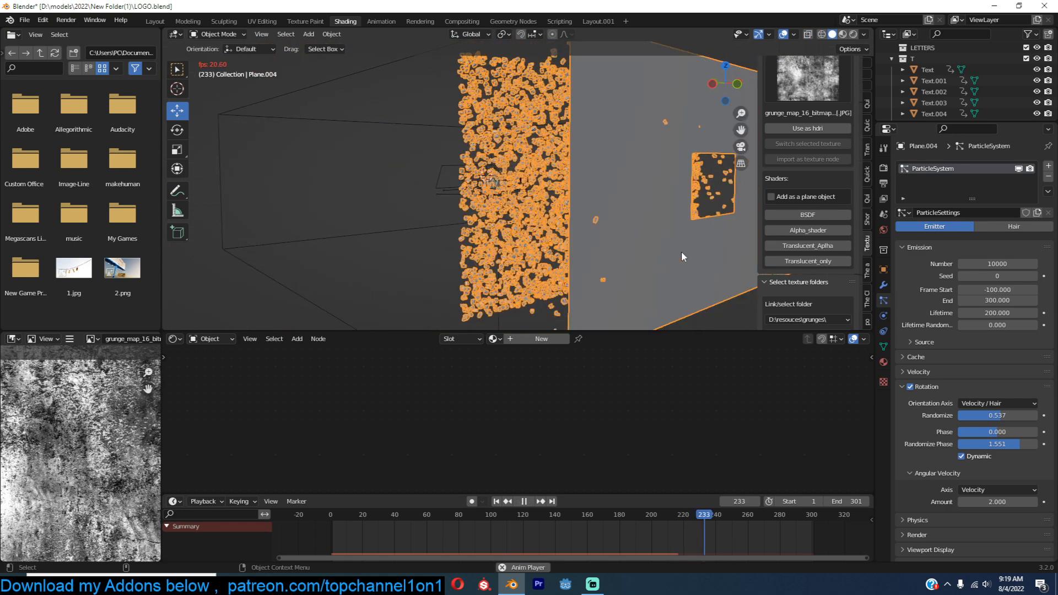
scroll(682, 251, "down", 4)
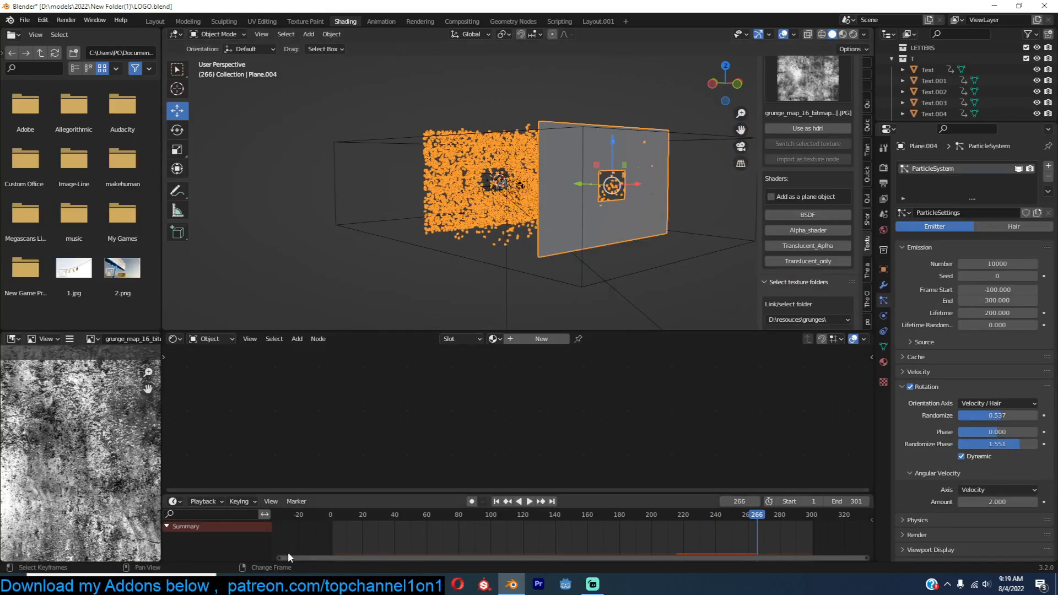
key("KP_0")
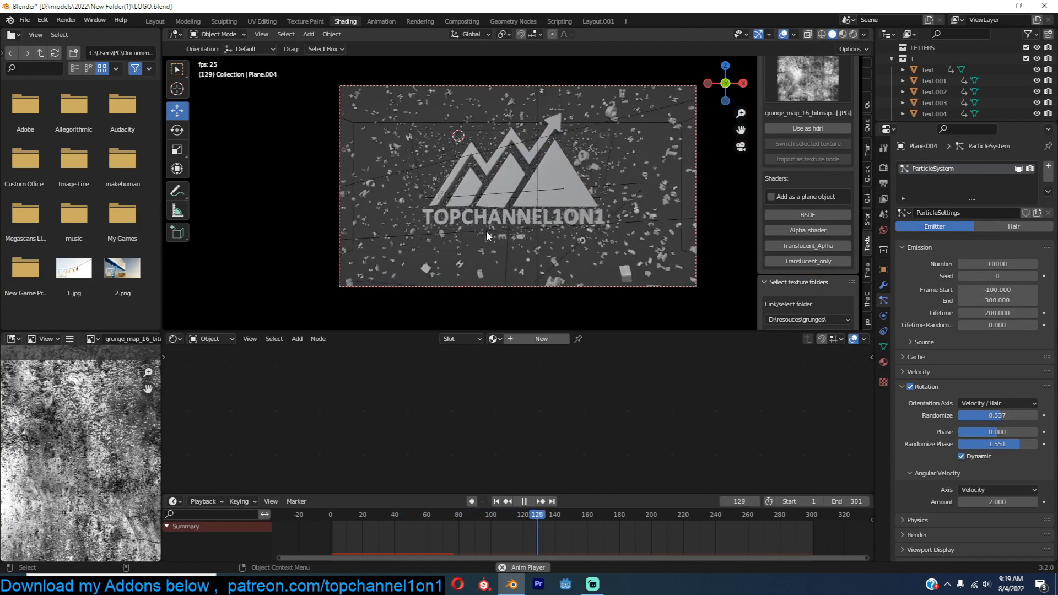
left_click(783, 35)
scroll(610, 133, "up", 1)
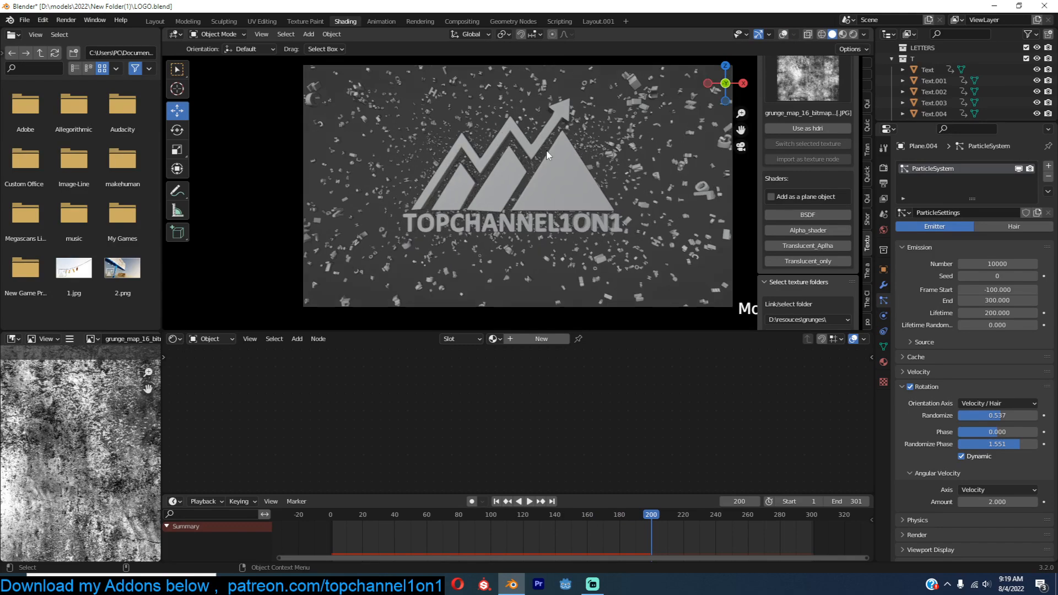
Try a particle emission end frame of 100, and restore the end frame to 300.
middle_click_drag(606, 141, 517, 163)
scroll(588, 153, "down", 10)
scroll(598, 157, "up", 5)
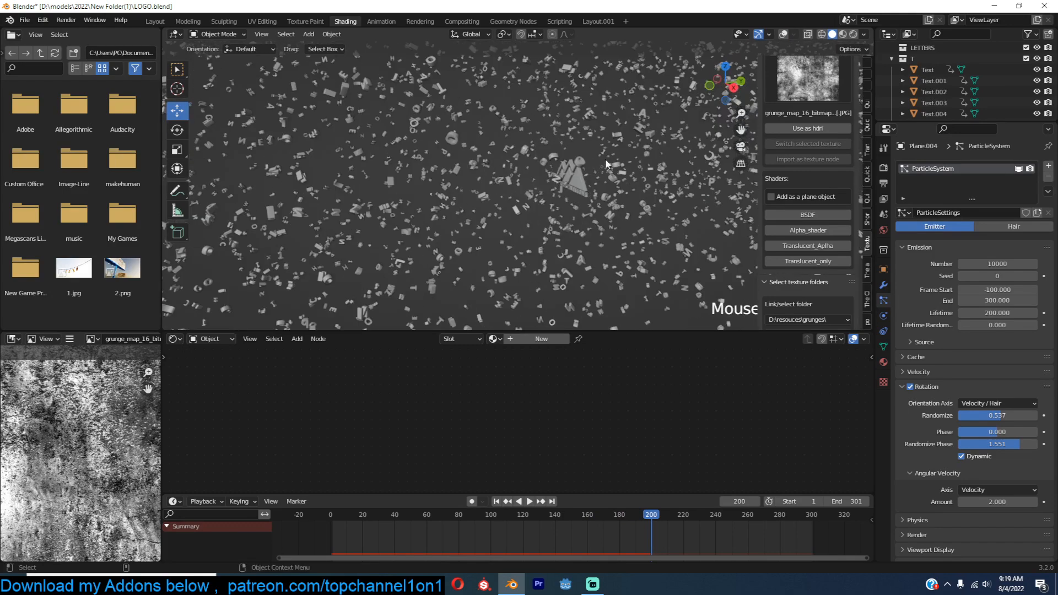
scroll(684, 146, "down", 7)
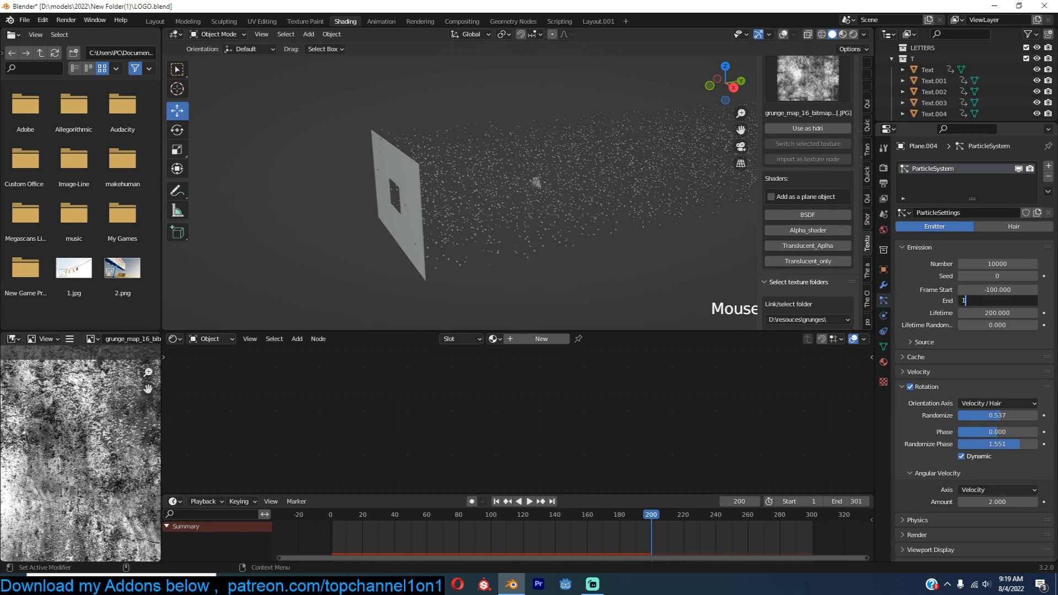
key("Return")
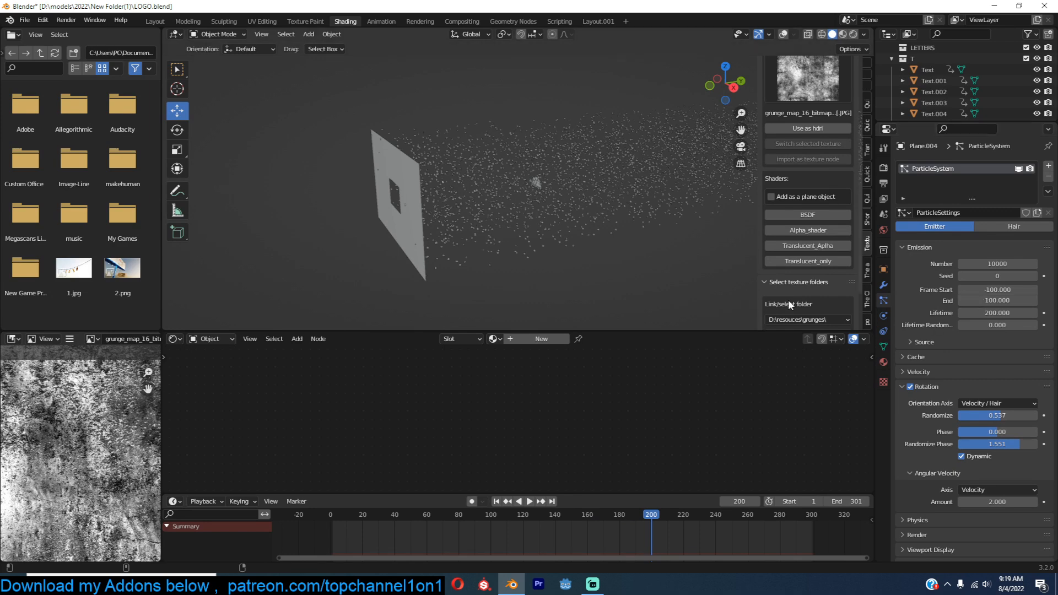
left_click(1002, 301)
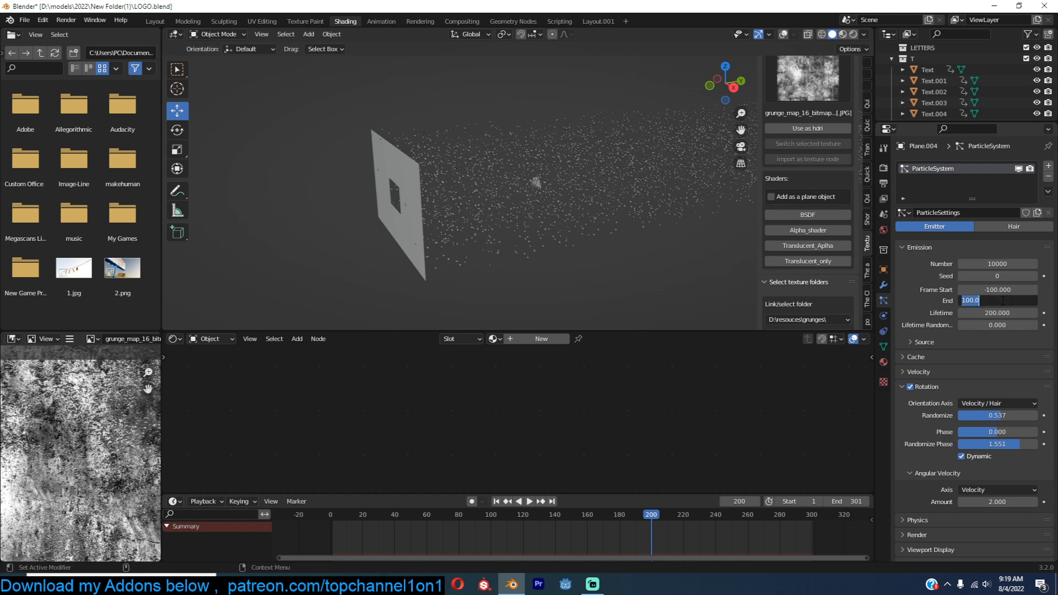
key("Return")
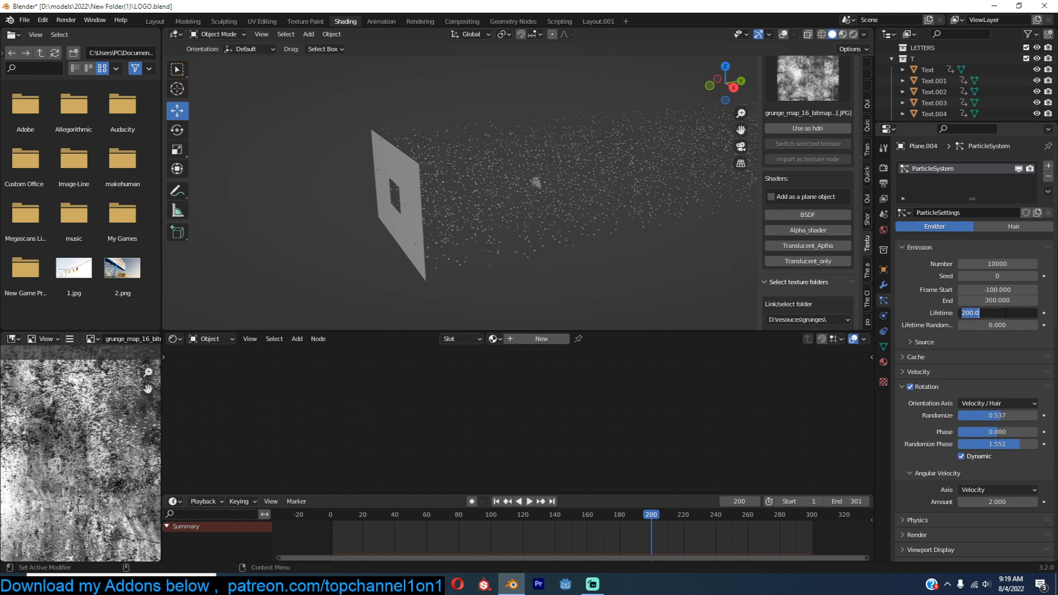
Set the particle lifetime to 100 and replay the letter particles from the first frame.
key("shift+Left")
key("space")
scroll(592, 181, "up", 6)
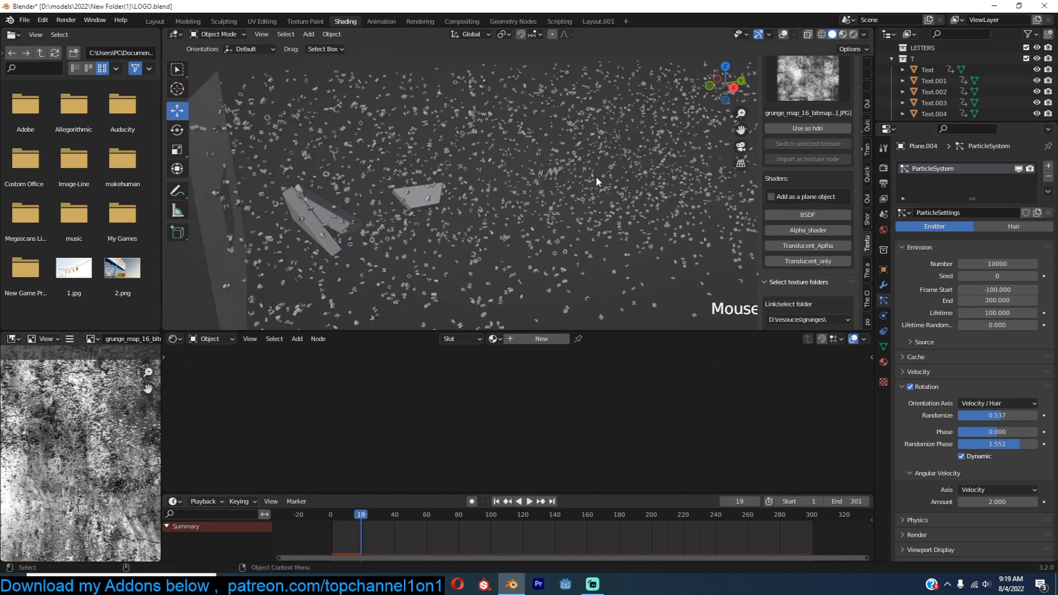
middle_click_drag(585, 184, 485, 174)
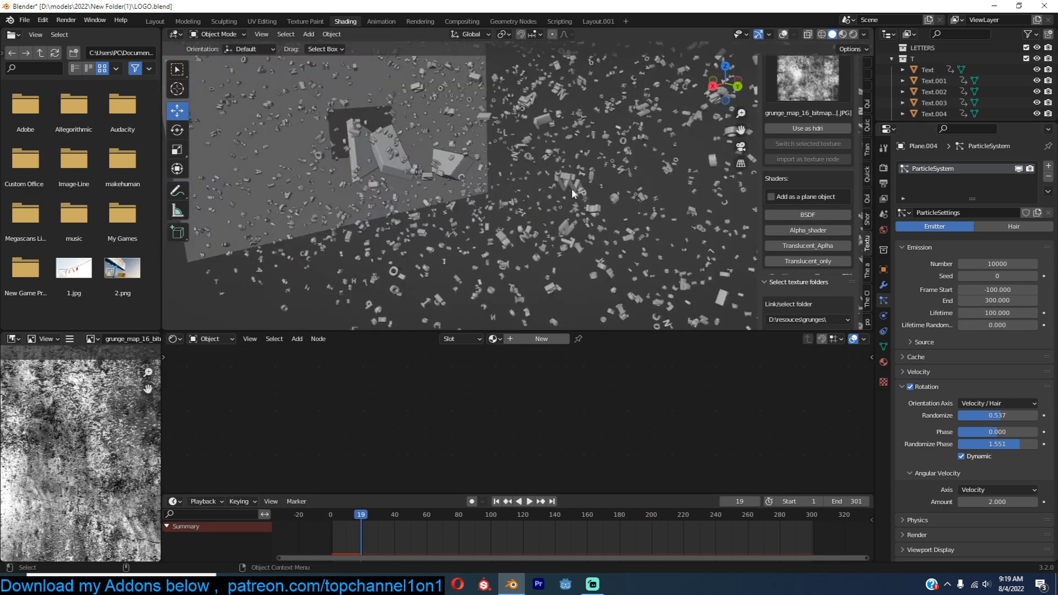
Show the viewport overlays in front orthographic view and add a point light at the 3D cursor.
key("KP_1")
scroll(570, 194, "up", 3)
key("z")
scroll(443, 187, "up", 3)
key("z")
key("alt+z")
key("alt+z")
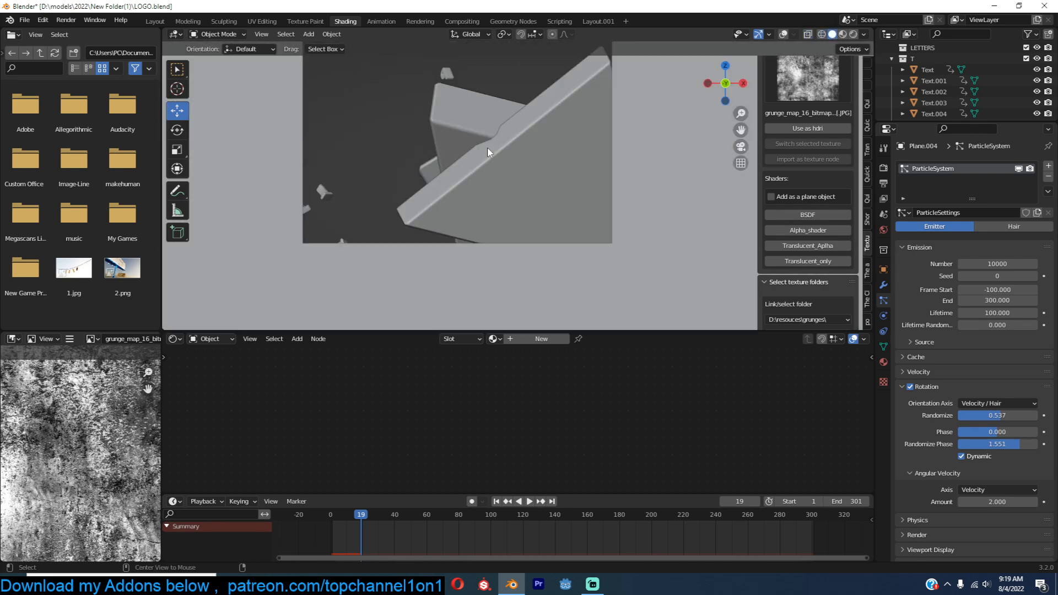
key("alt+z")
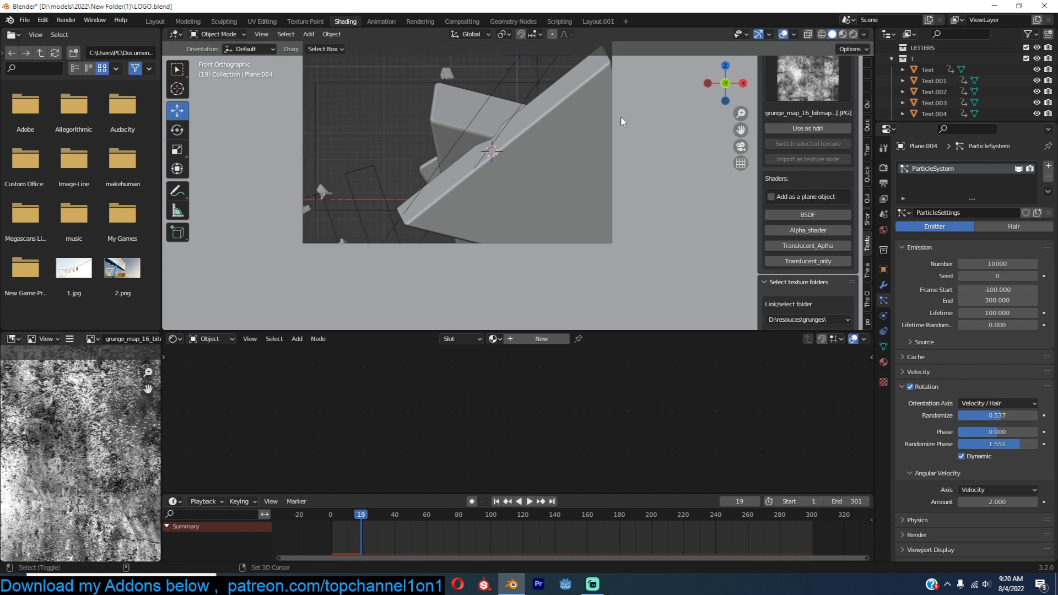
key("shift+a")
mouse_move(518, 304)
left_click(598, 304)
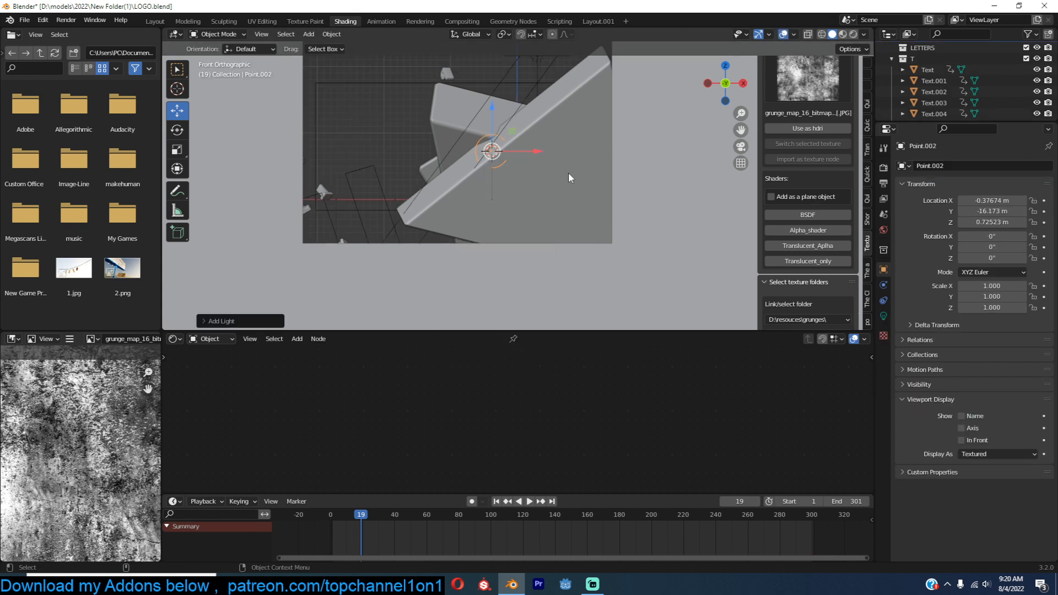
Move the new point light along Y to about 6.54 m, past the logo among the particles.
scroll(568, 172, "down", 2)
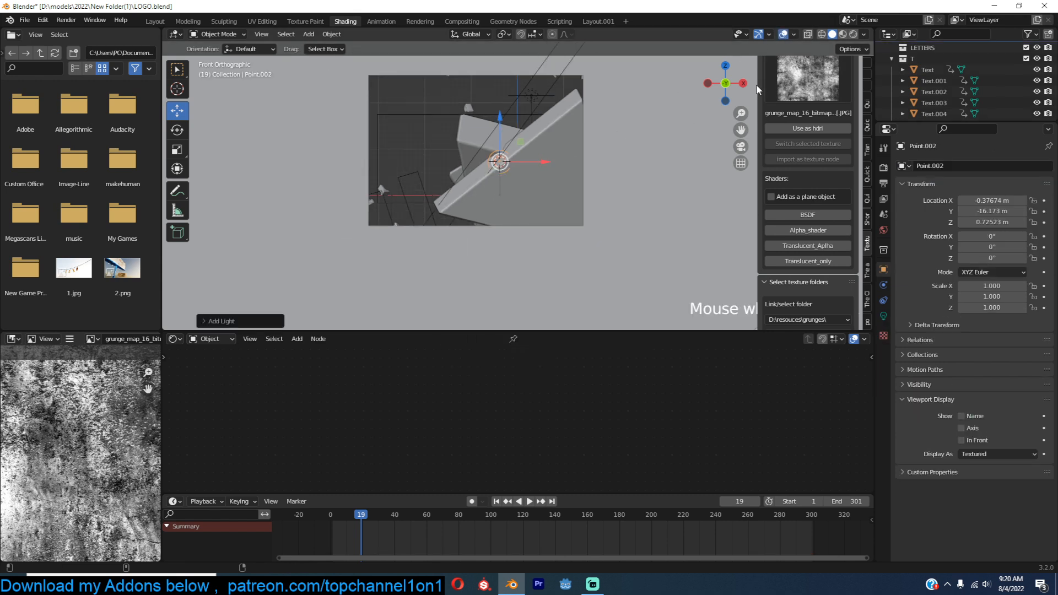
key("KP_0")
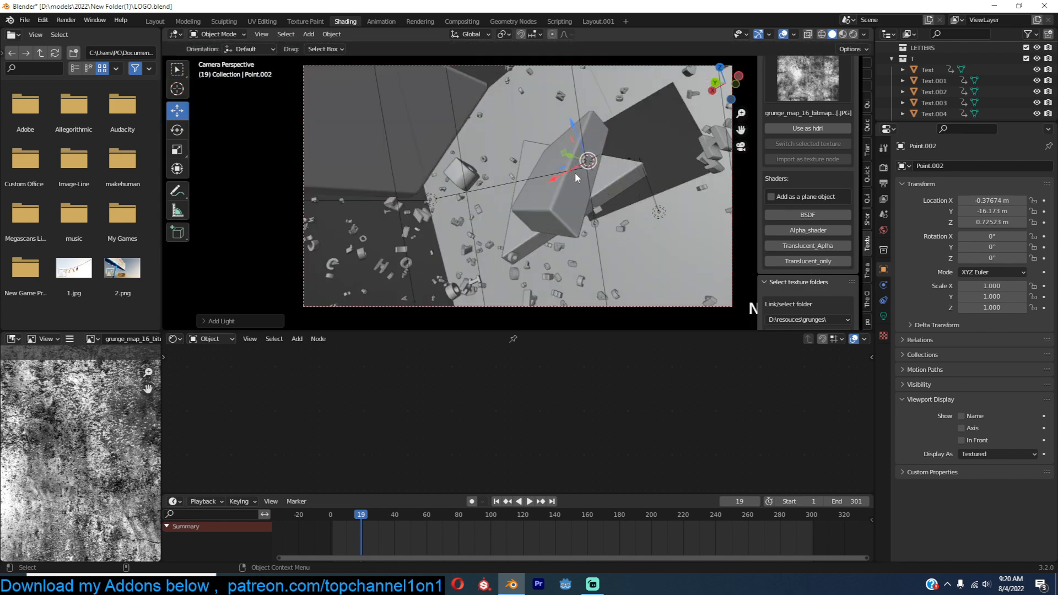
middle_click_drag(568, 171, 547, 194)
scroll(546, 193, "down", 8)
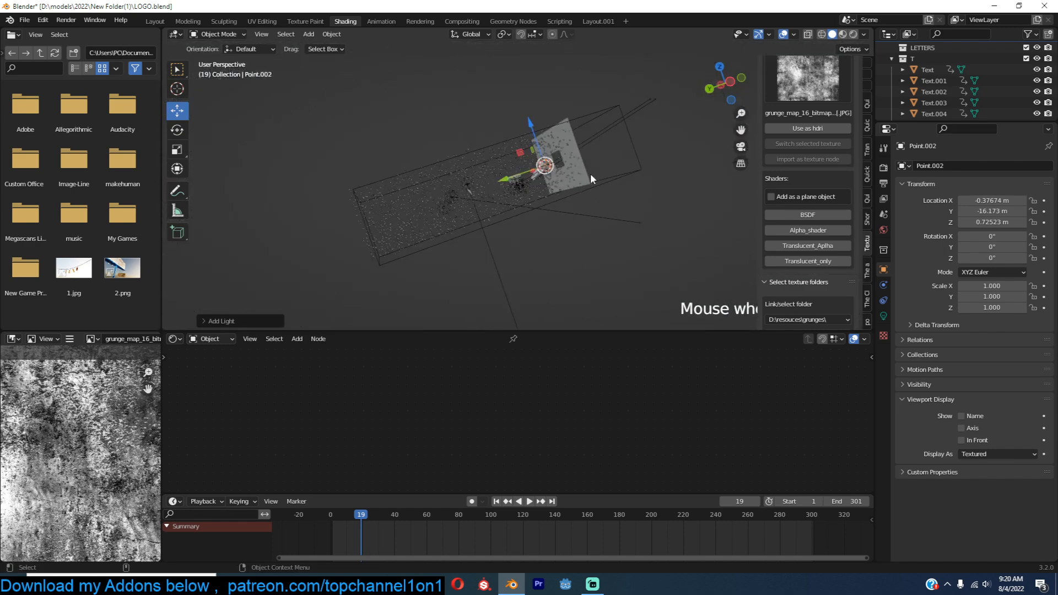
left_click_drag(553, 164, 450, 194)
left_click_drag(322, 250, 322, 250)
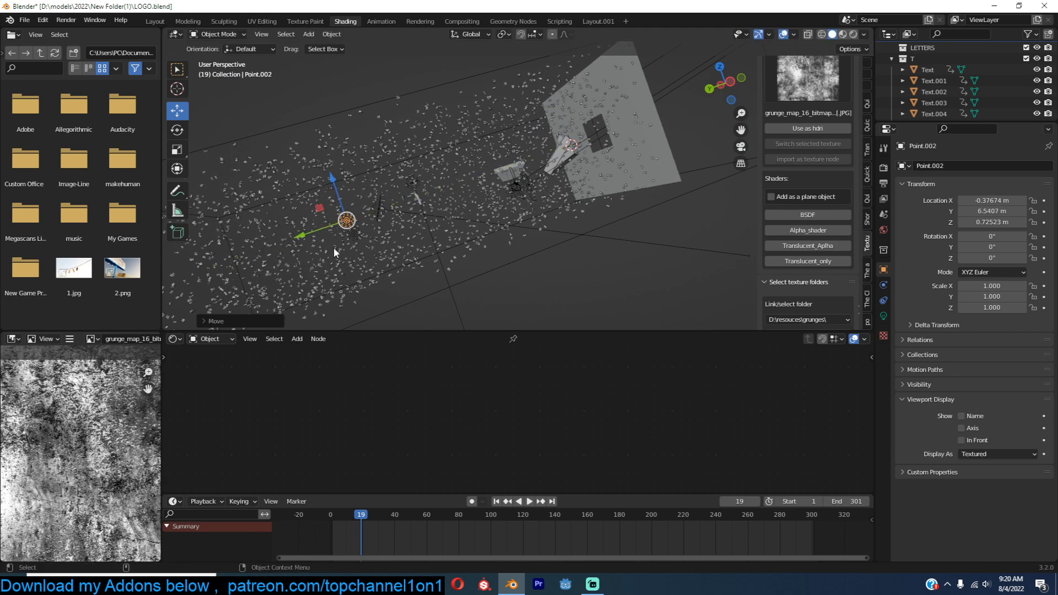
Set the point light's power to 1000 W and show the rendered camera view at frame 236.
left_click(883, 316)
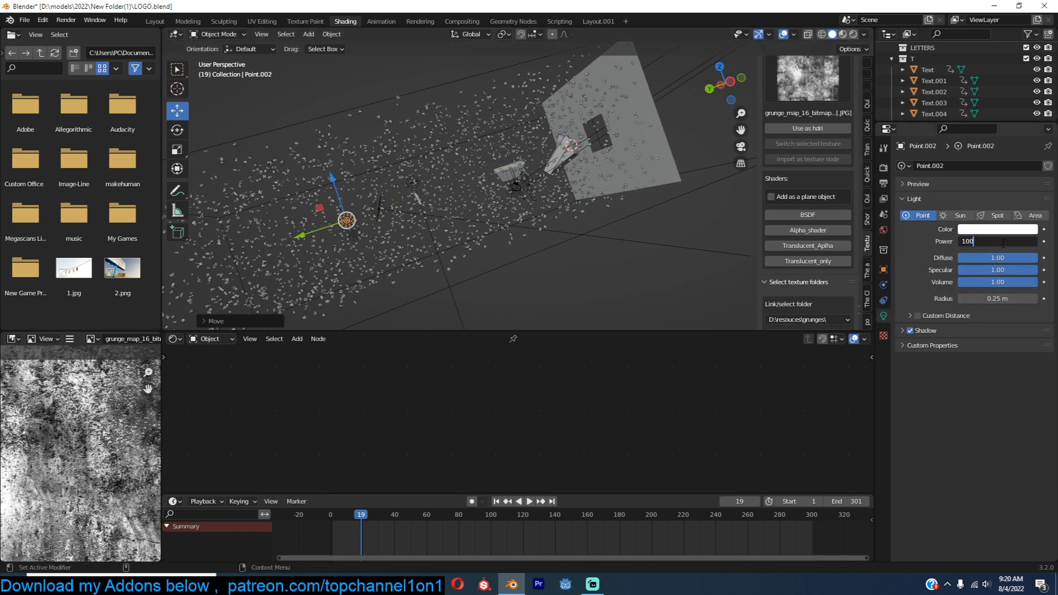
key("KP_0")
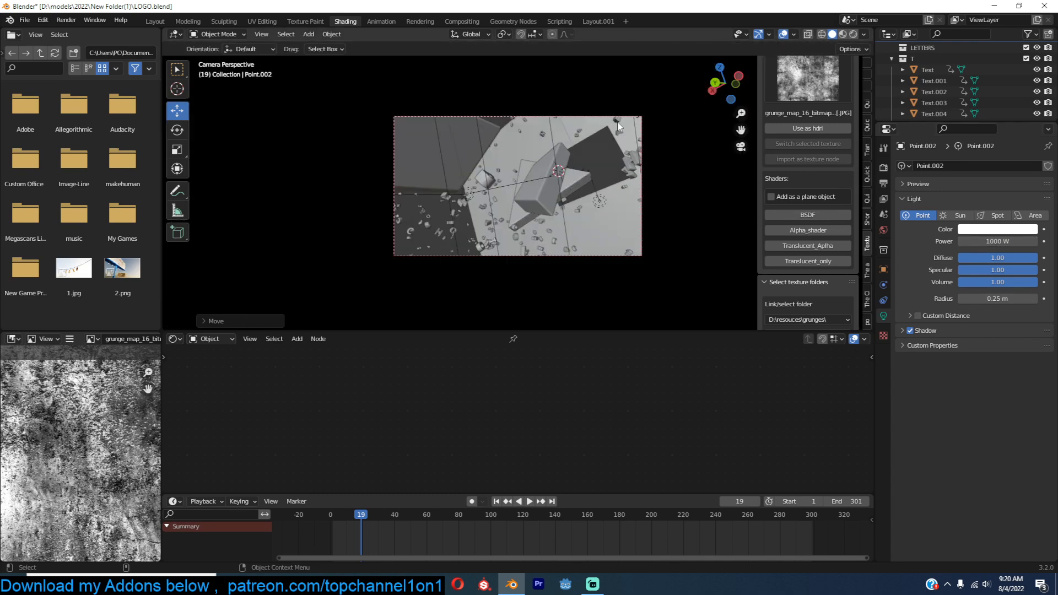
left_click(854, 34)
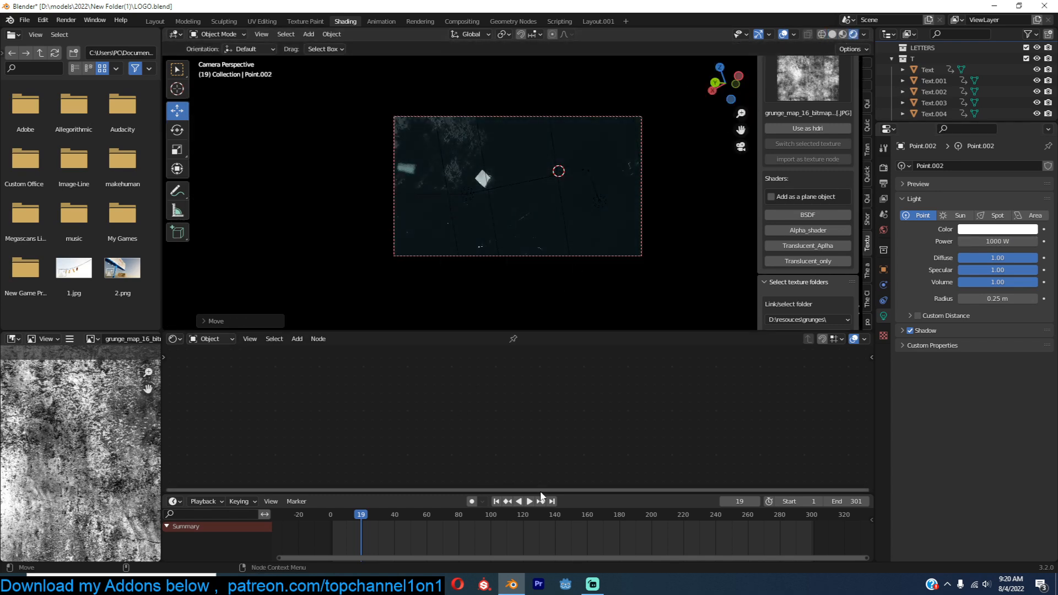
left_click(709, 531)
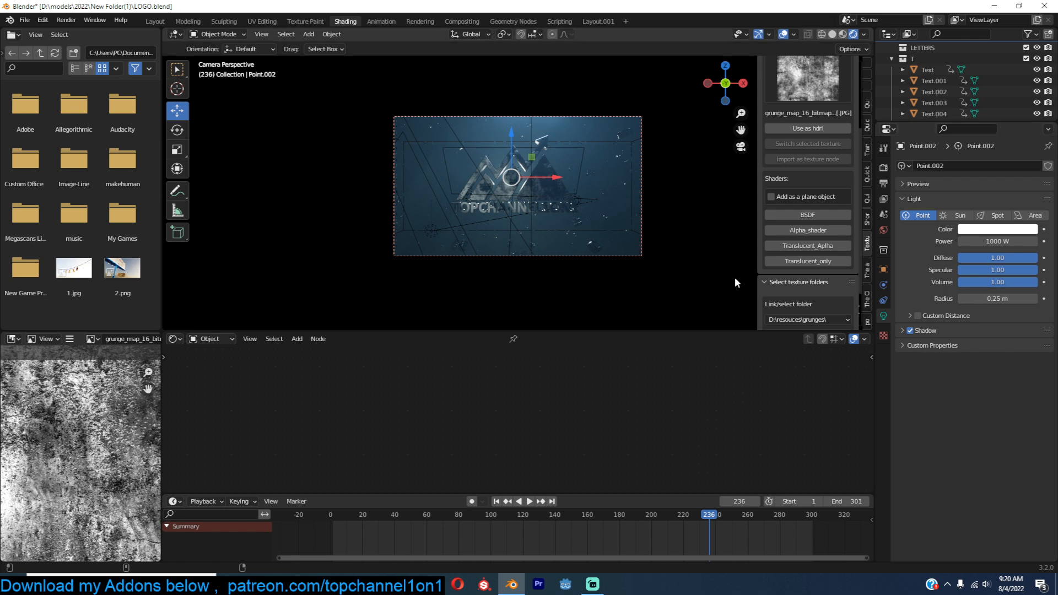
Set the point light's volume influence to 10 and its color to a saturated blue.
left_click(998, 282)
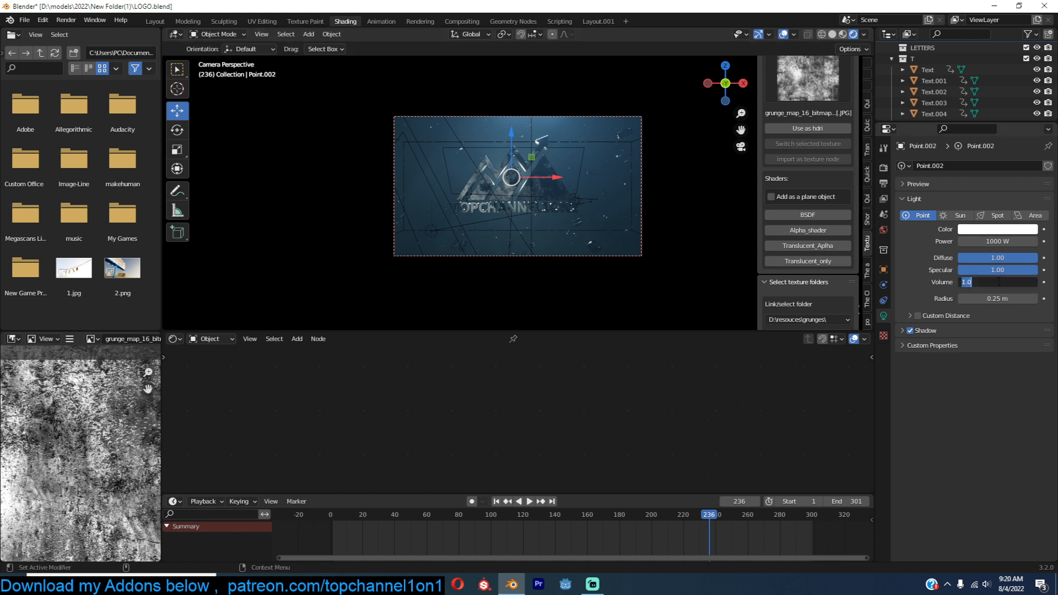
type("10")
key("Return")
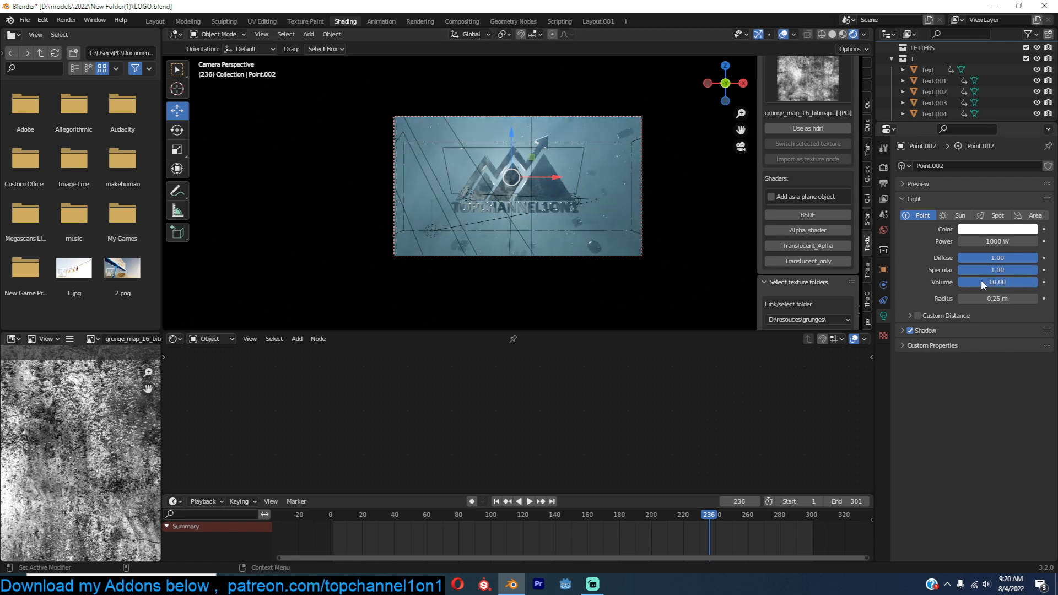
left_click(1012, 233)
left_click(998, 111)
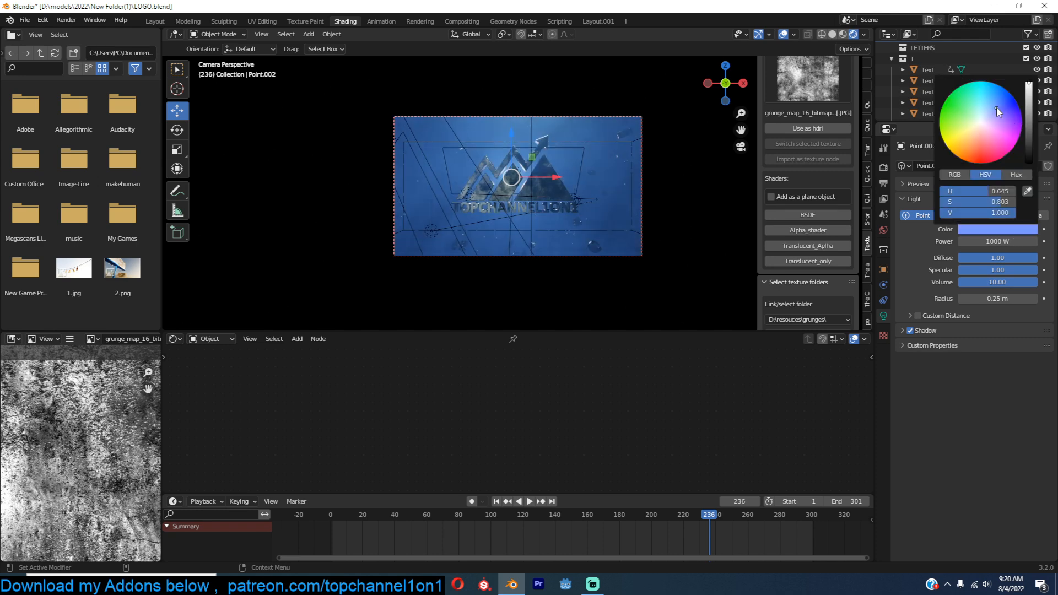
left_click_drag(997, 109, 998, 85)
Move the blue point light farther along Y behind the logo and inspect it through the camera.
middle_click_drag(537, 117, 538, 170)
scroll(537, 168, "down", 6)
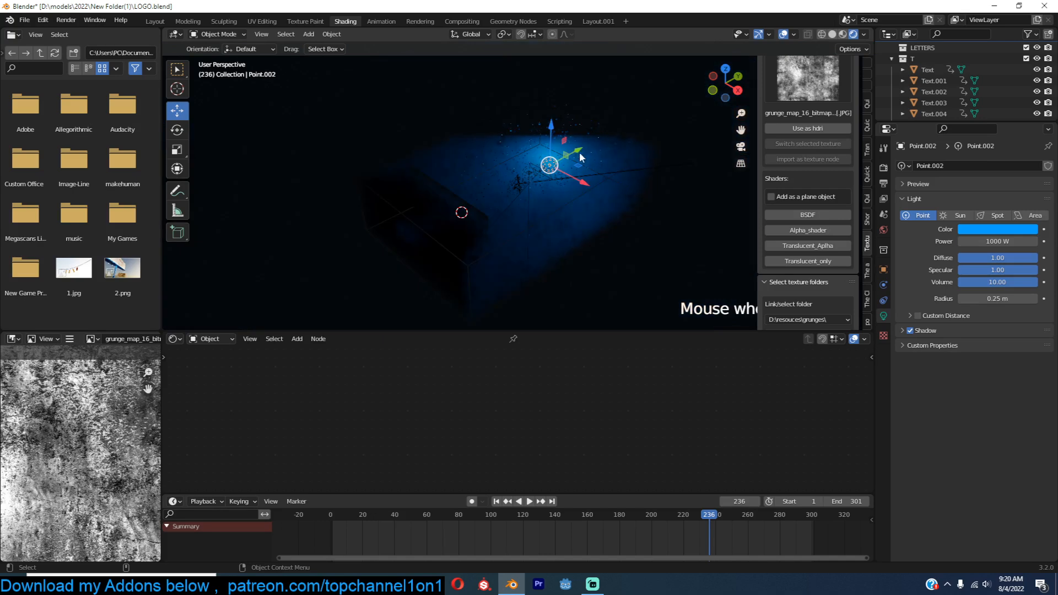
left_click_drag(576, 155, 636, 123)
key("KP_0")
scroll(636, 118, "up", 4)
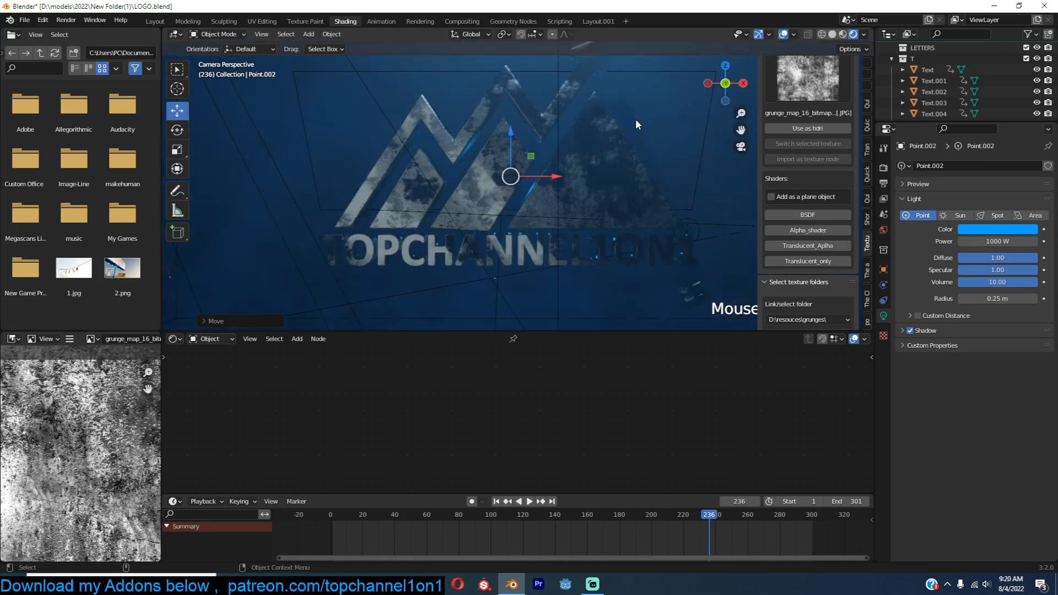
Replay the rendered animation through the camera while trying a volume influence of 1 on the point light.
scroll(689, 239, "down", 3)
key("space")
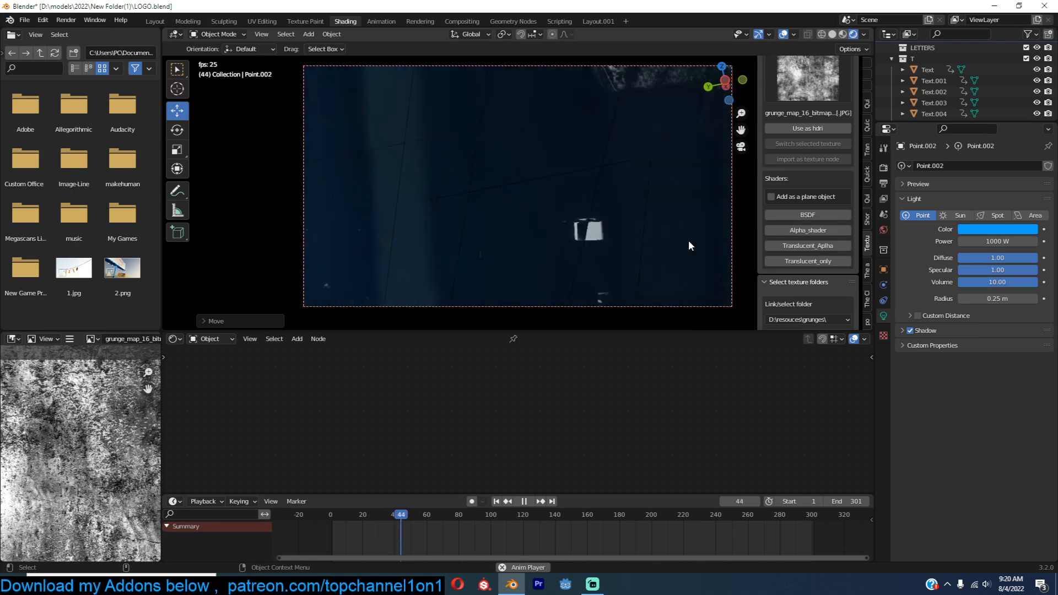
double_click(991, 270)
left_click(992, 282)
double_click(993, 282)
type("1")
key("Return")
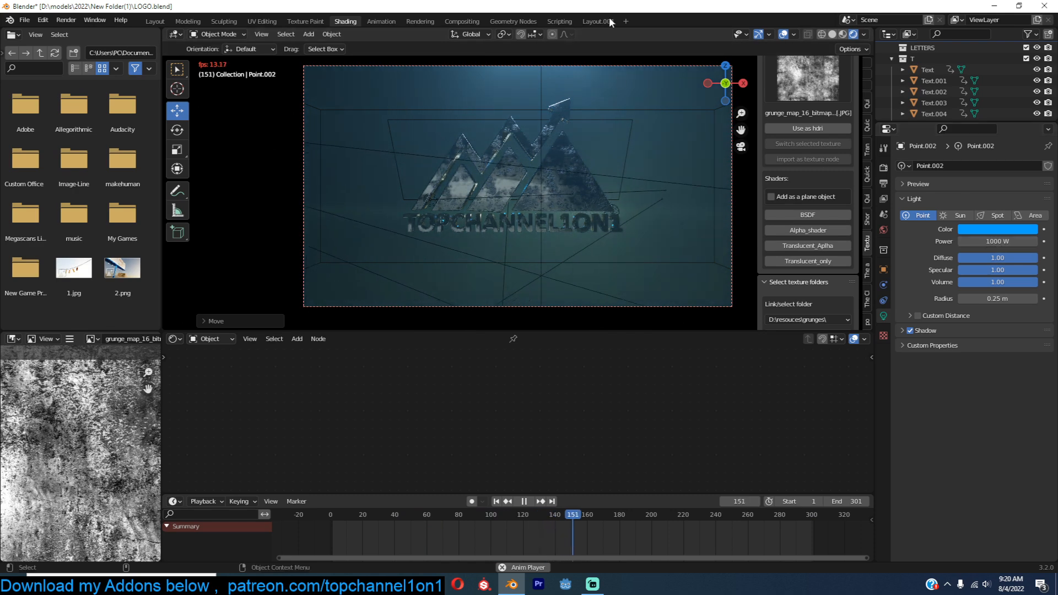
Stop playback, try hiding the blue point light to compare the lighting, and undo the hiding.
key("space")
key("h")
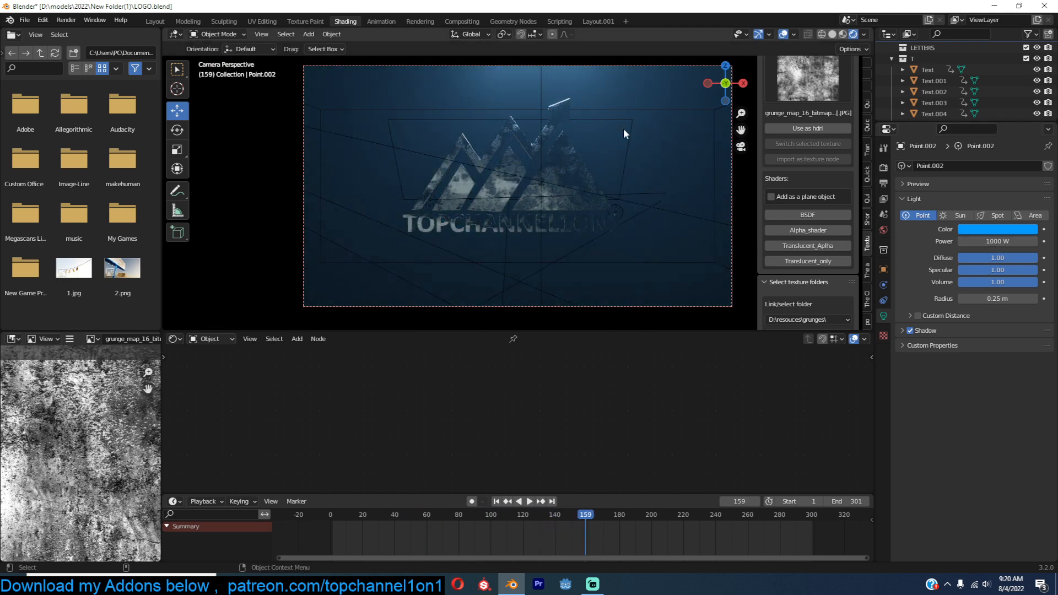
key("ctrl+z")
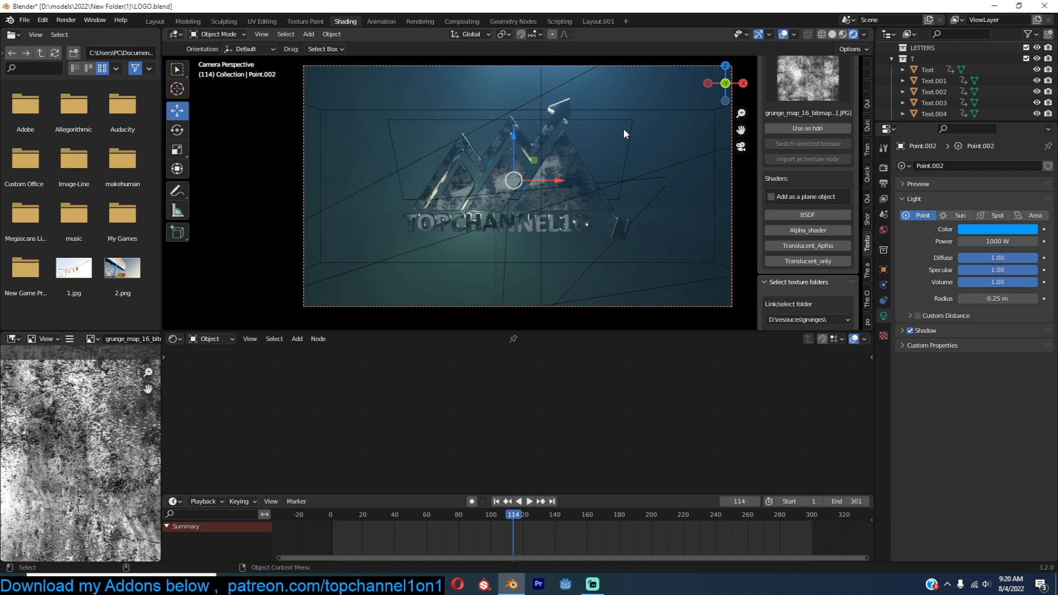
Save the file and hide the viewport overlays in the rendered camera view.
left_click(660, 166)
key("ctrl+s")
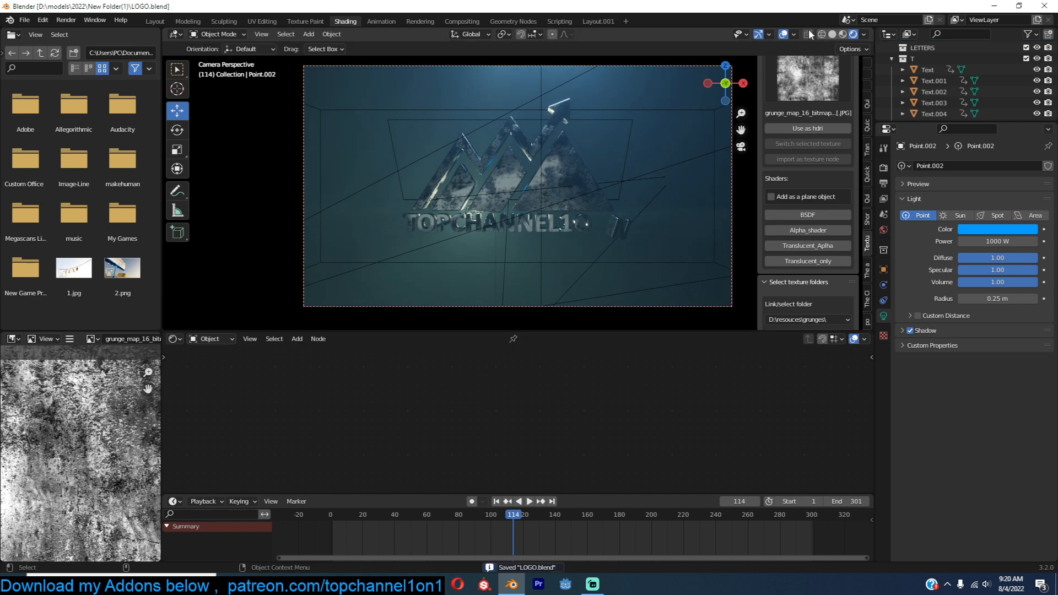
left_click(784, 34)
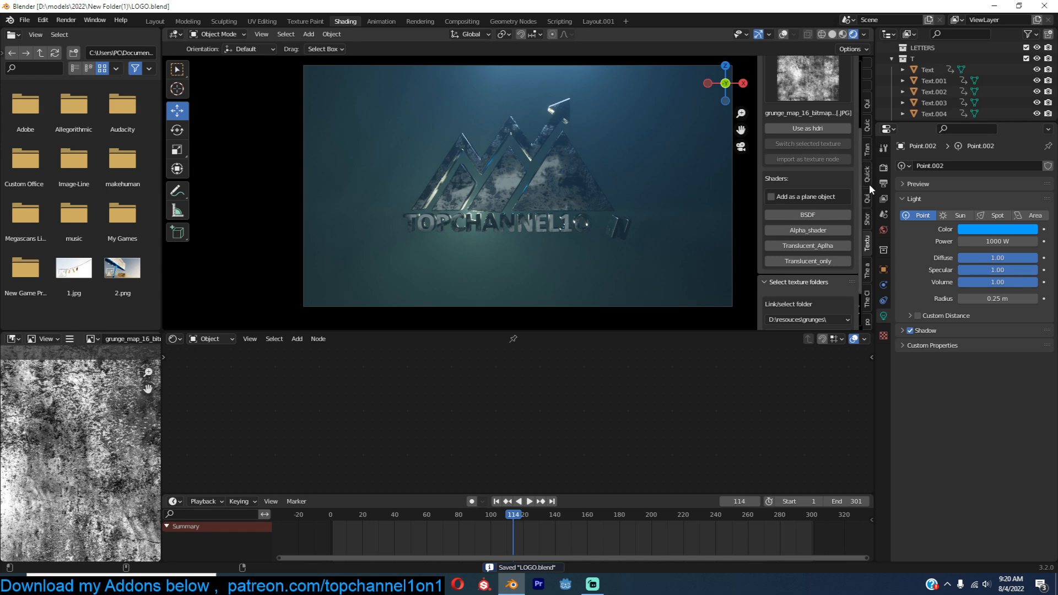
left_click(867, 298)
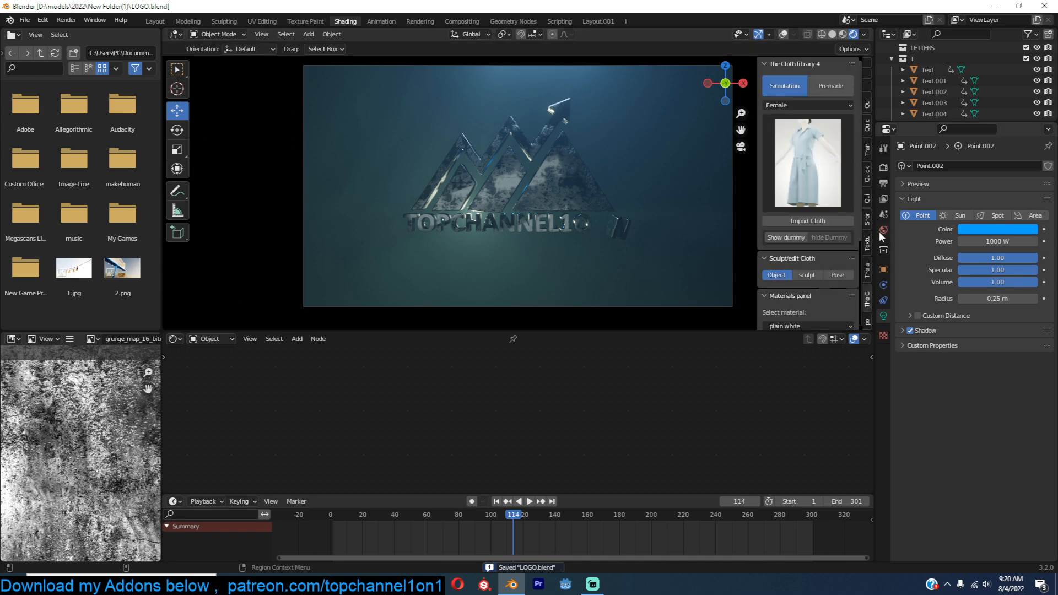
Enable custom curves and colors for the look development settings and change the white level to a light grey.
left_click(868, 199)
left_click(869, 174)
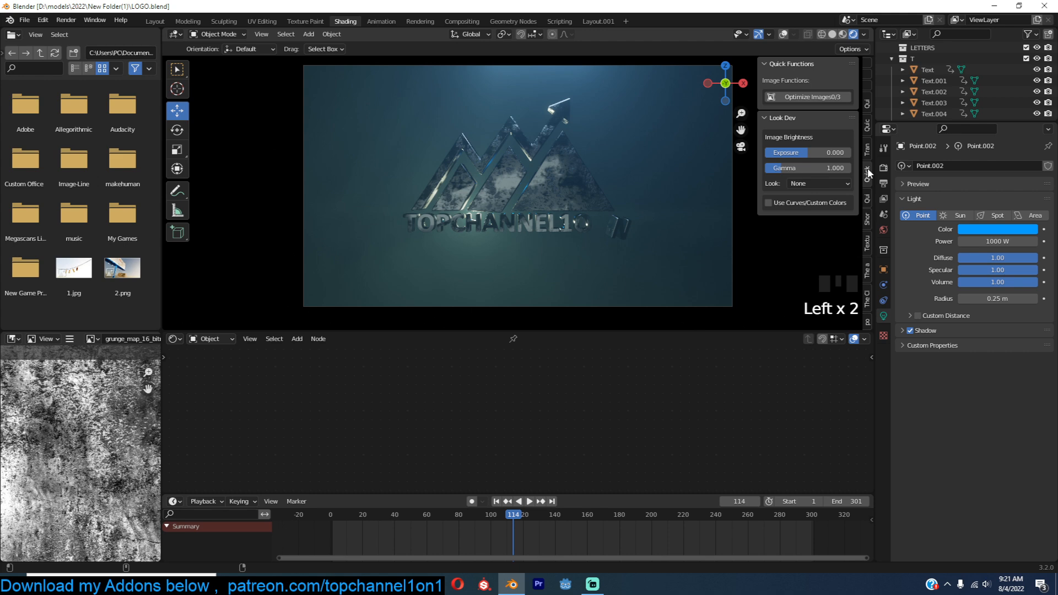
mouse_move(794, 170)
left_mouse_down()
mouse_move(771, 170)
mouse_move(806, 153)
left_mouse_up()
left_click(769, 202)
scroll(798, 227, "down", 3)
scroll(798, 226, "down", 5)
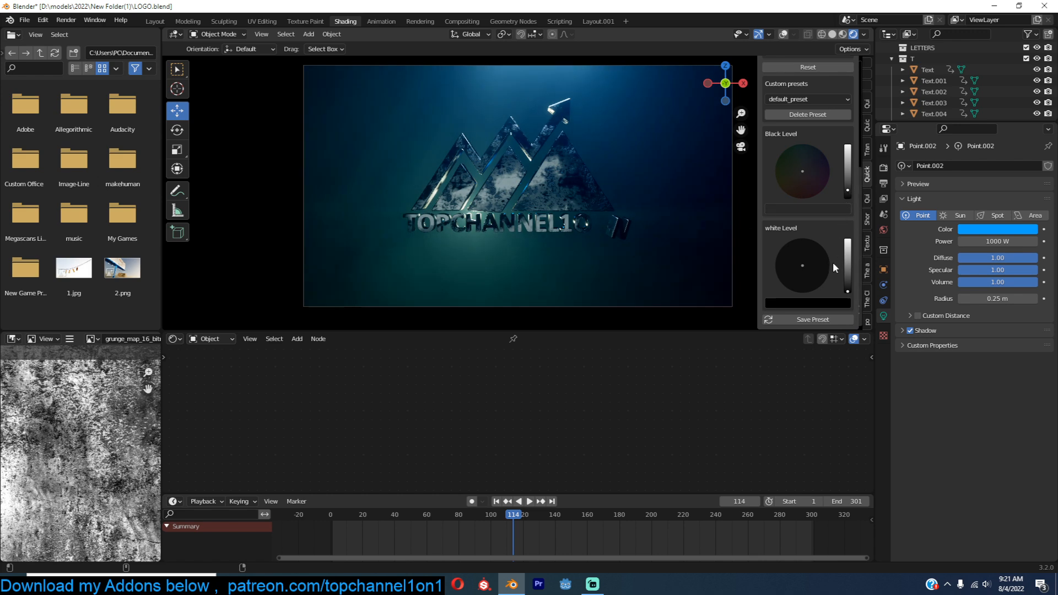
left_click_drag(843, 280, 848, 247)
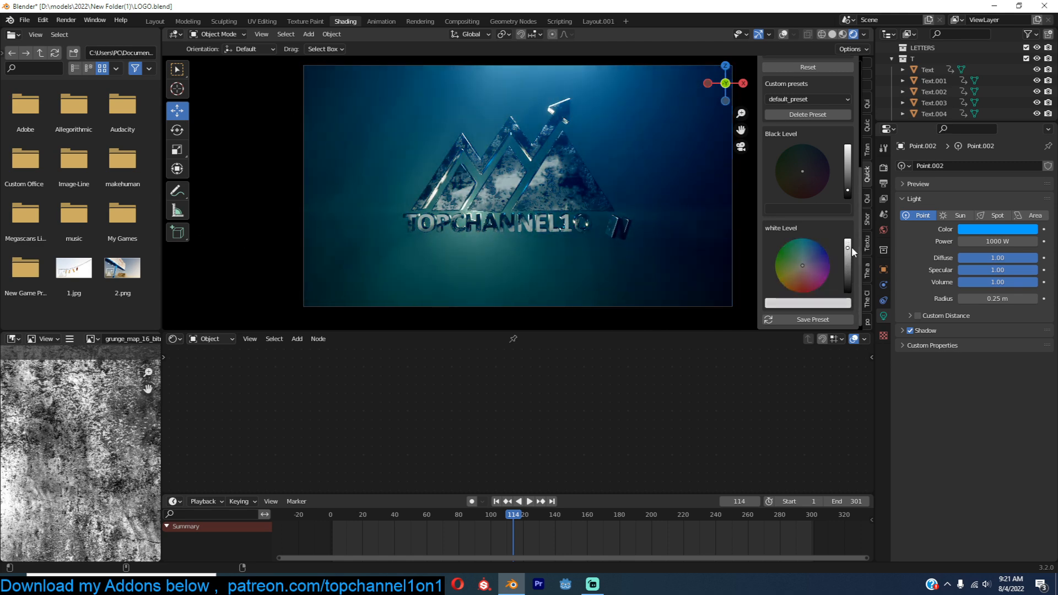
Insert a Math node set to Add between the grunge texture's color and the Roughness input of the logo's Material.001.
left_click(545, 183)
scroll(593, 379, "down", 4)
scroll(592, 388, "up", 4)
middle_click_drag(528, 440, 556, 419)
scroll(535, 440, "up", 1)
key("shift+a")
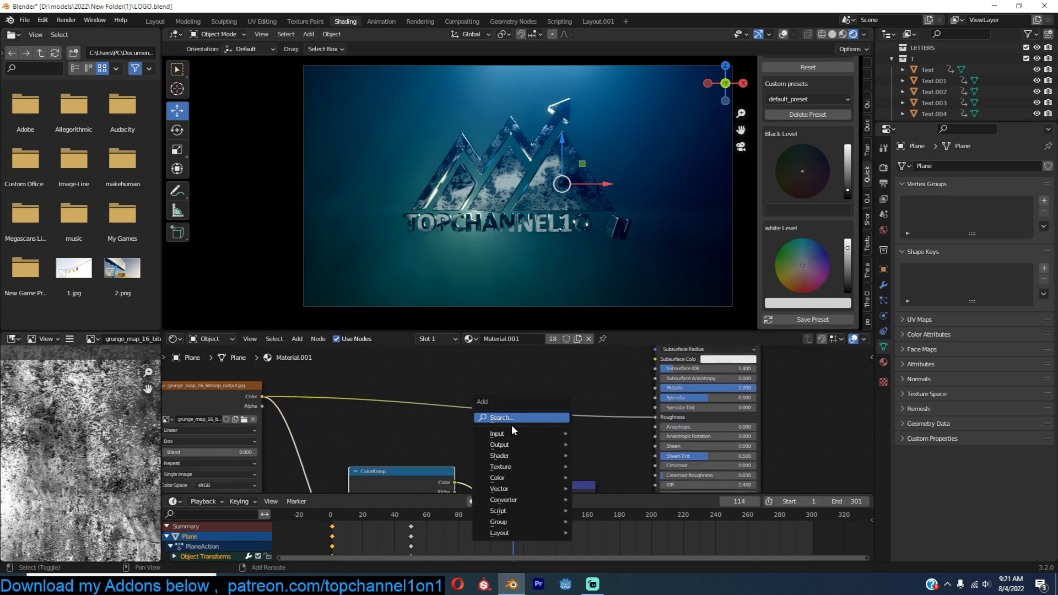
mouse_move(517, 496)
left_click(606, 425)
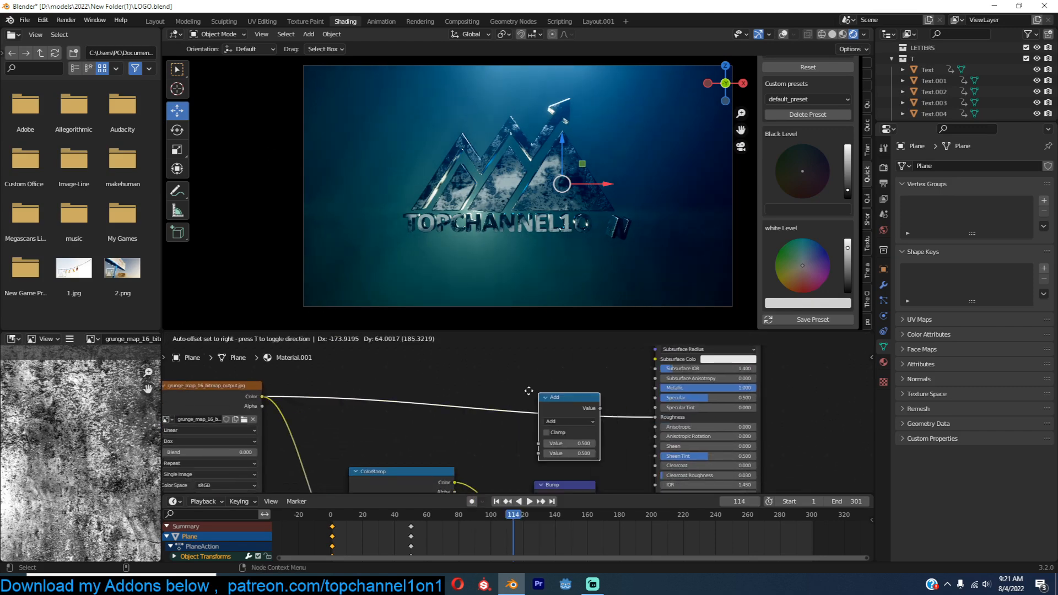
left_click(568, 419)
Set the Add node's second value to 0.120, save the file and deselect the logo plane.
scroll(569, 419, "up", 1)
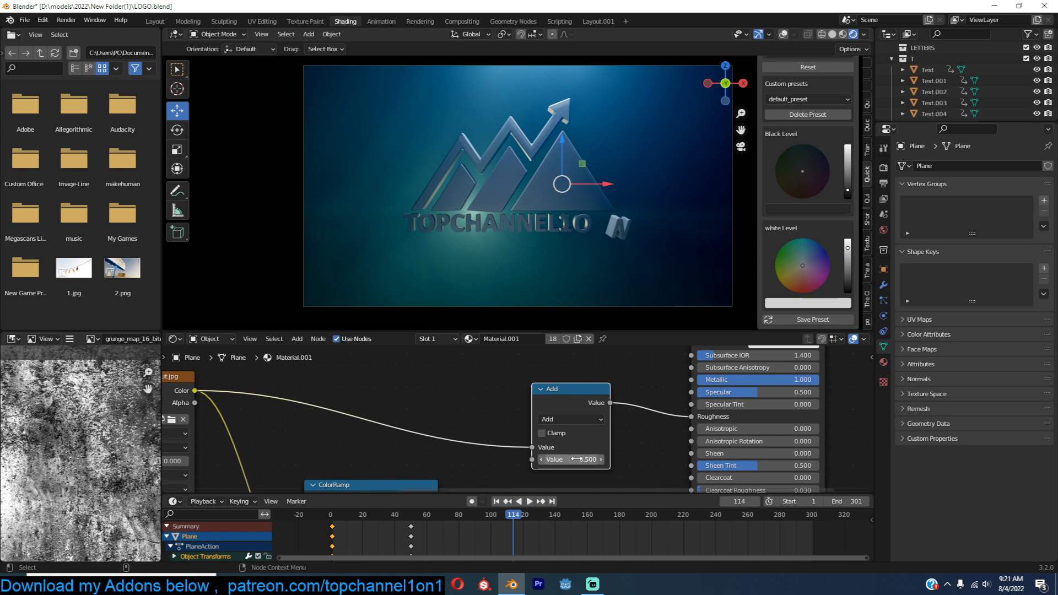
left_click_drag(571, 460, 543, 460)
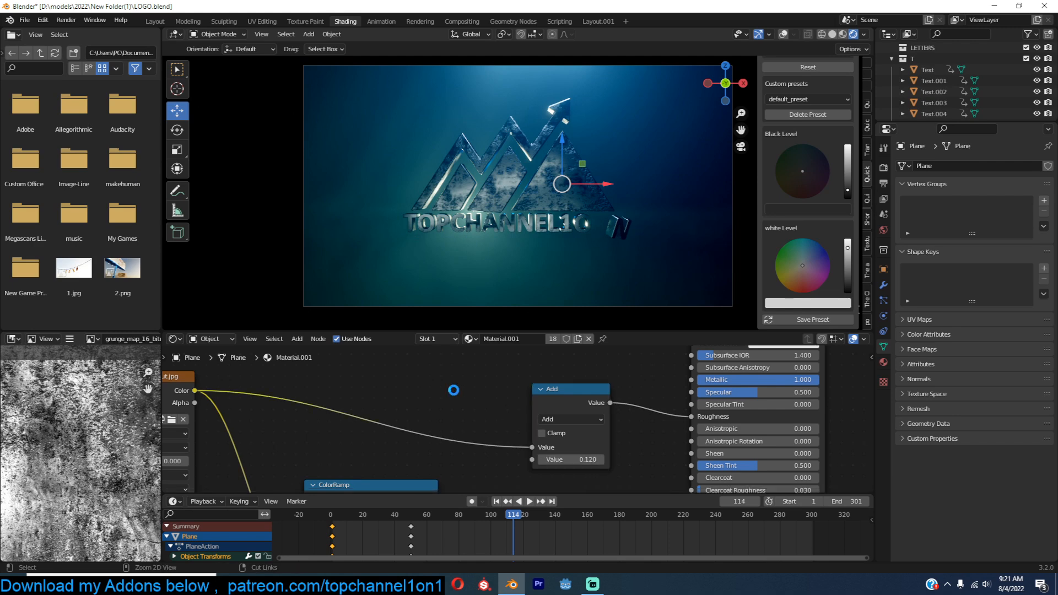
key("ctrl+s")
left_click(604, 243)
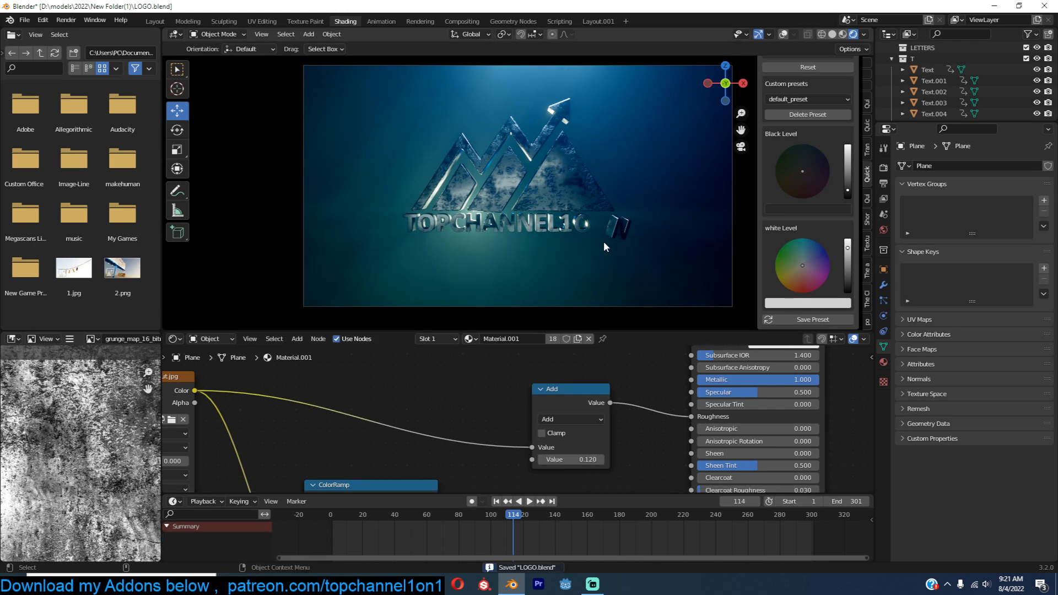